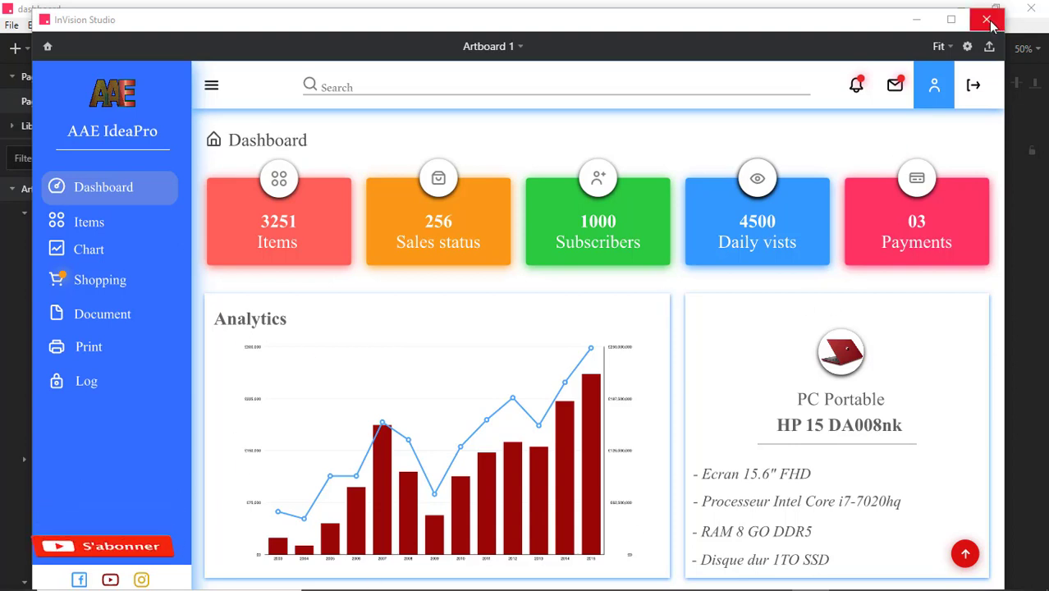
# Close the dashboard preview and create a Web Medium artboard with its height set to 716 px
pyautogui.click(987, 20)
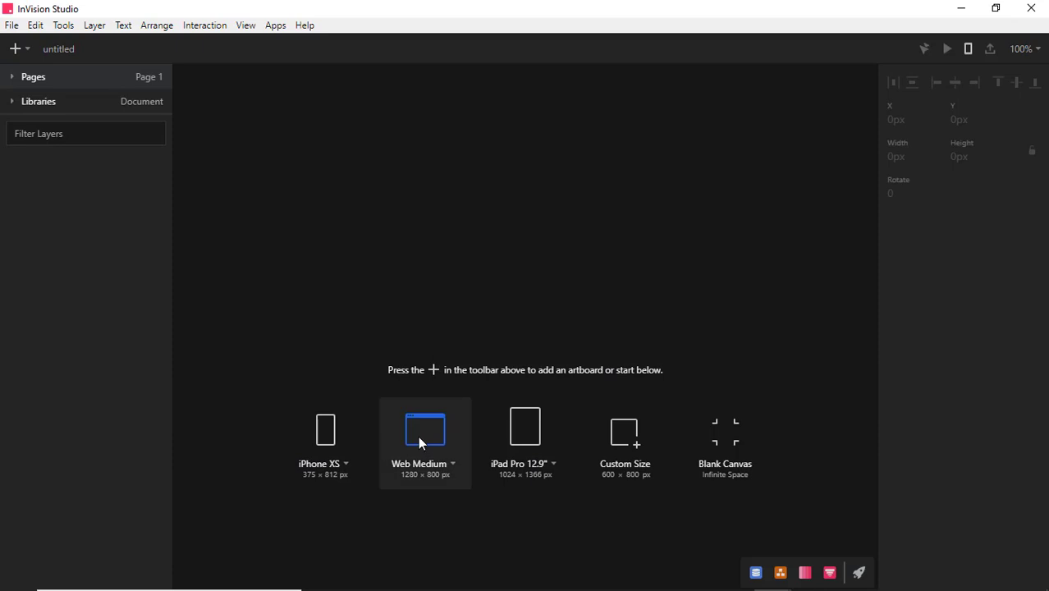
pyautogui.click(417, 436)
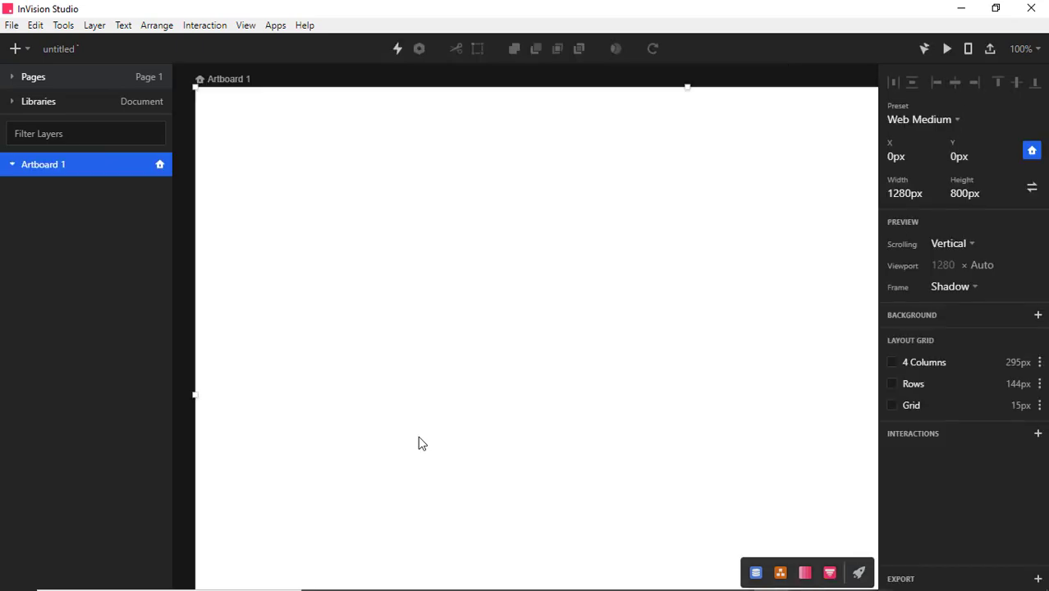
pyautogui.click(961, 192)
pyautogui.write('715')
pyautogui.press('Return')
pyautogui.click(185, 314)
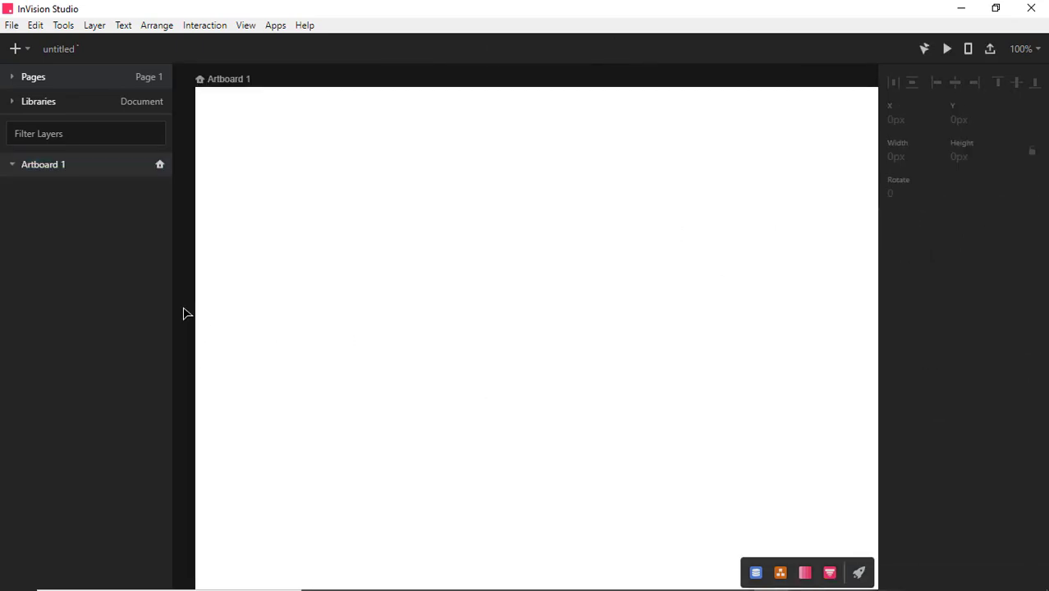
# Move the artboard to about X -190, Y -20 px and show its column layout grid with a count of 12
pyautogui.hotkey('ctrl', '-')
pyautogui.moveTo(513, 200); pyautogui.dragTo(440, 193)
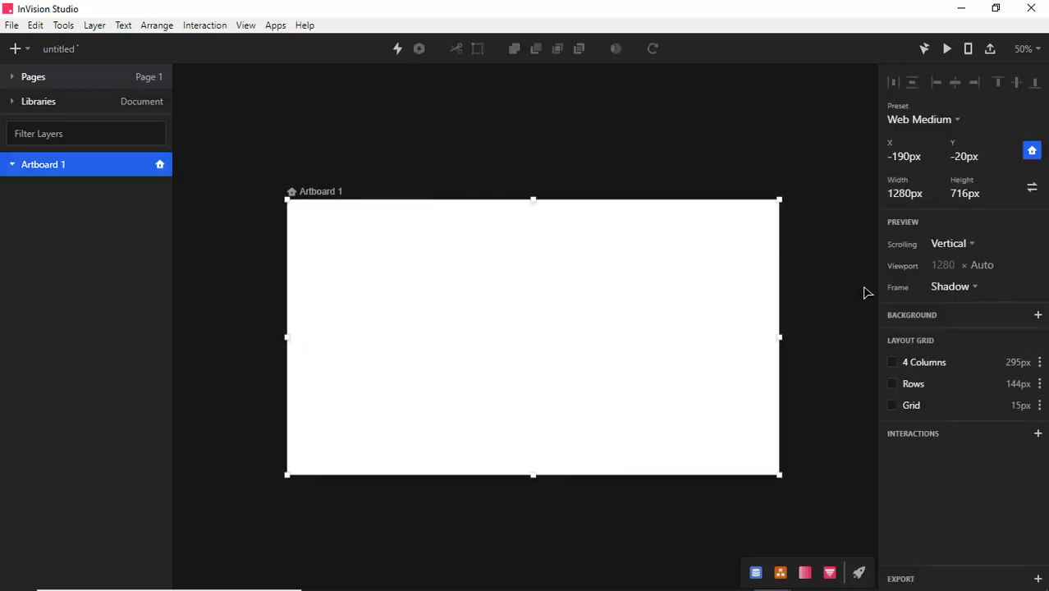
pyautogui.click(892, 362)
pyautogui.click(1040, 363)
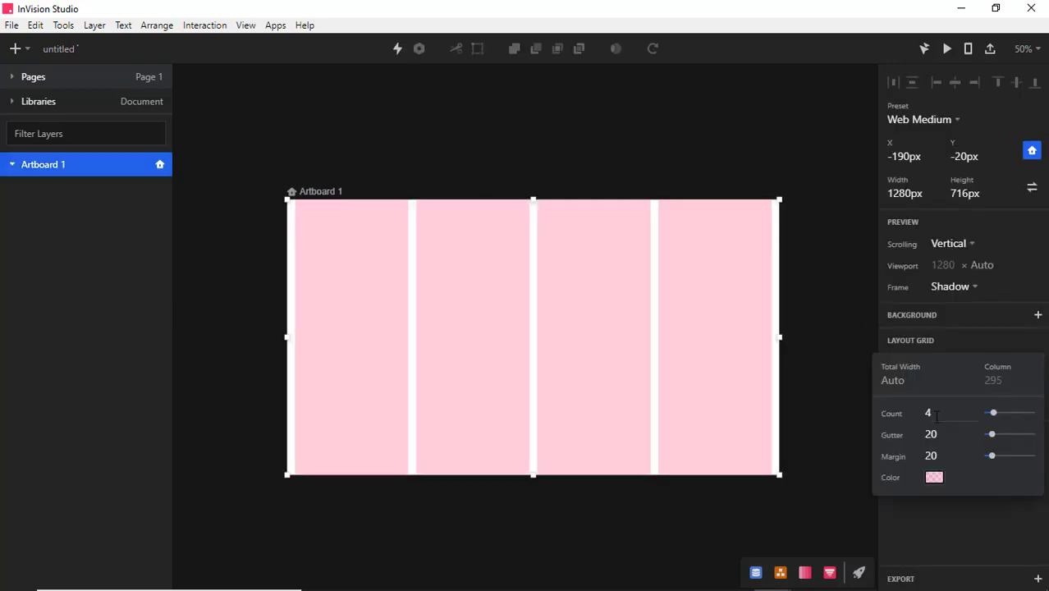
pyautogui.doubleClick(929, 414)
pyautogui.write('12')
pyautogui.click(680, 501)
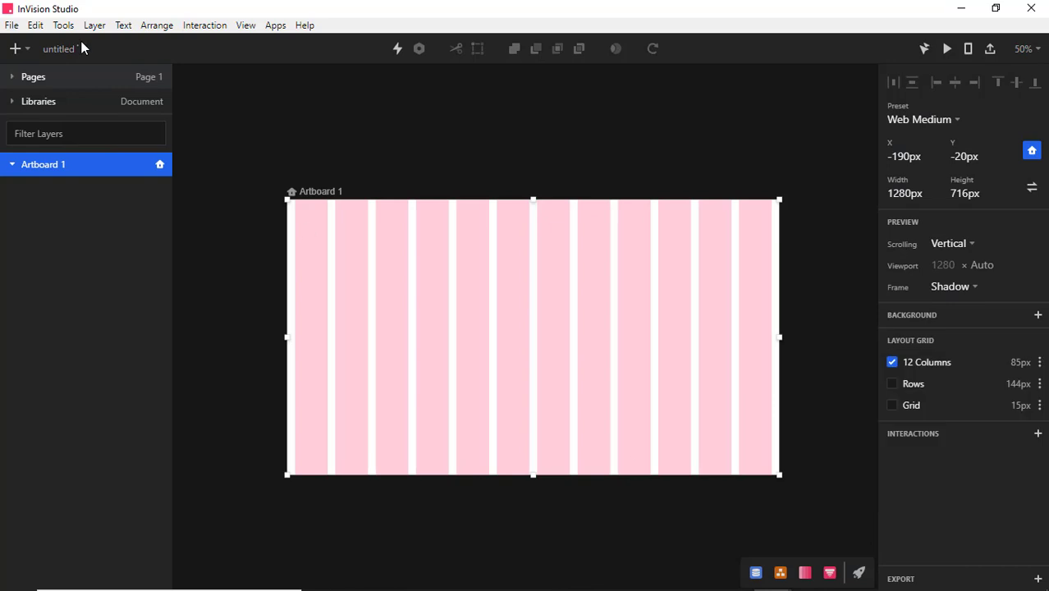
# Draw a sidebar rectangle of 210 × 716 px over the first two columns, along the artboard's left edge
pyautogui.click(11, 26)
pyautogui.moveTo(95, 25)
pyautogui.click(14, 50)
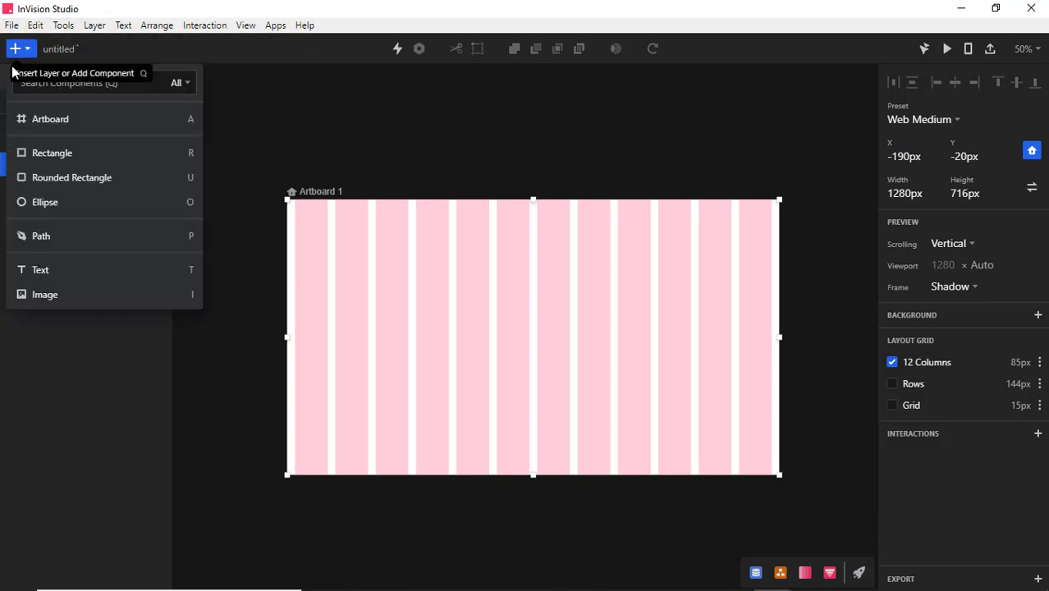
pyautogui.click(52, 150)
pyautogui.moveTo(290, 195); pyautogui.dragTo(370, 466)
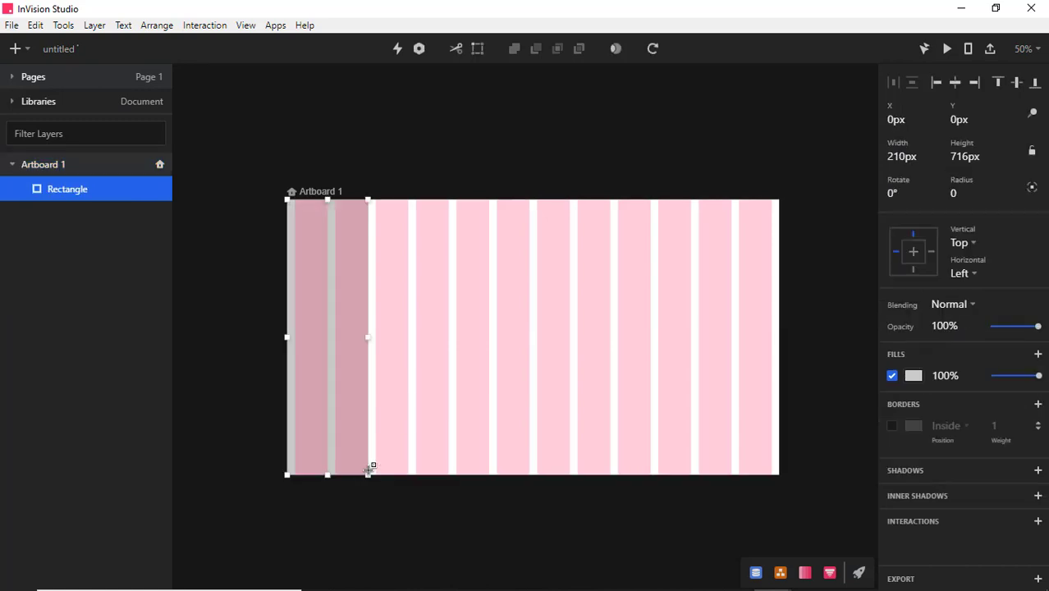
# Fill the sidebar rectangle with dark blue 10579D
pyautogui.click(913, 376)
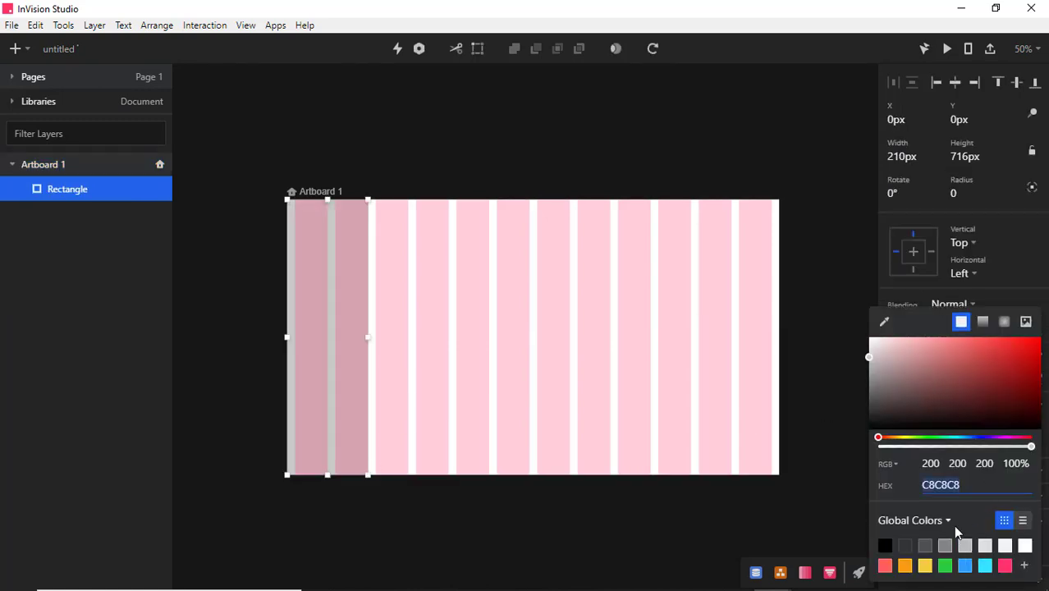
pyautogui.click(965, 566)
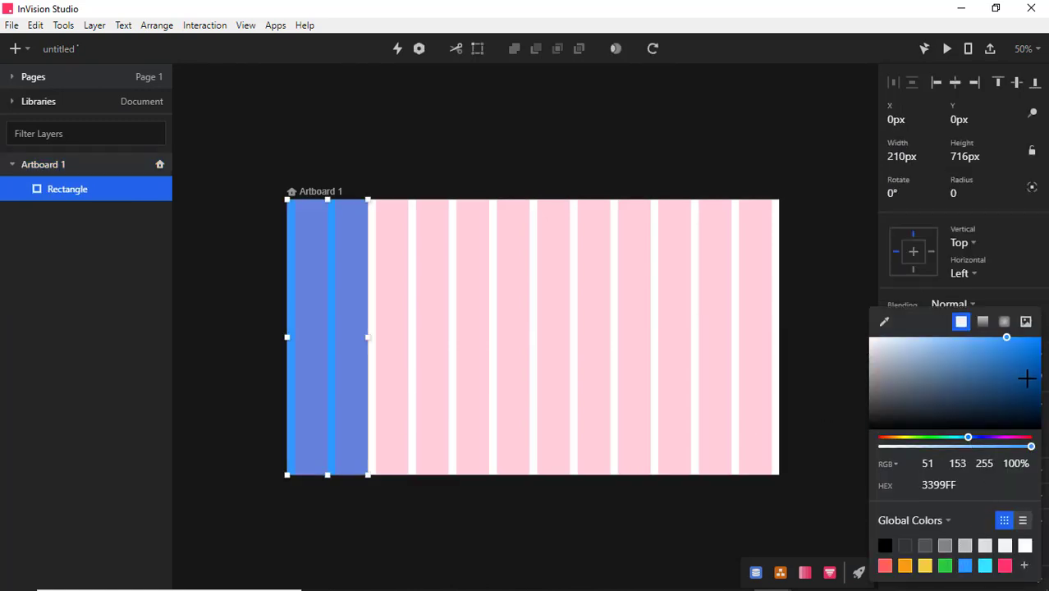
pyautogui.click(1026, 378)
pyautogui.moveTo(1027, 378); pyautogui.dragTo(1022, 373)
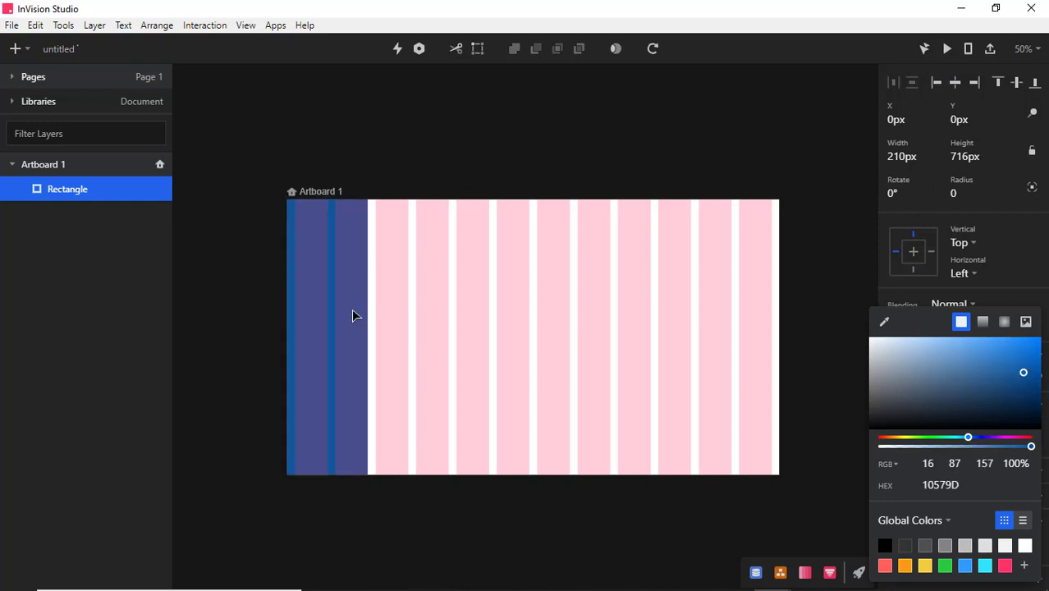
pyautogui.click(1017, 293)
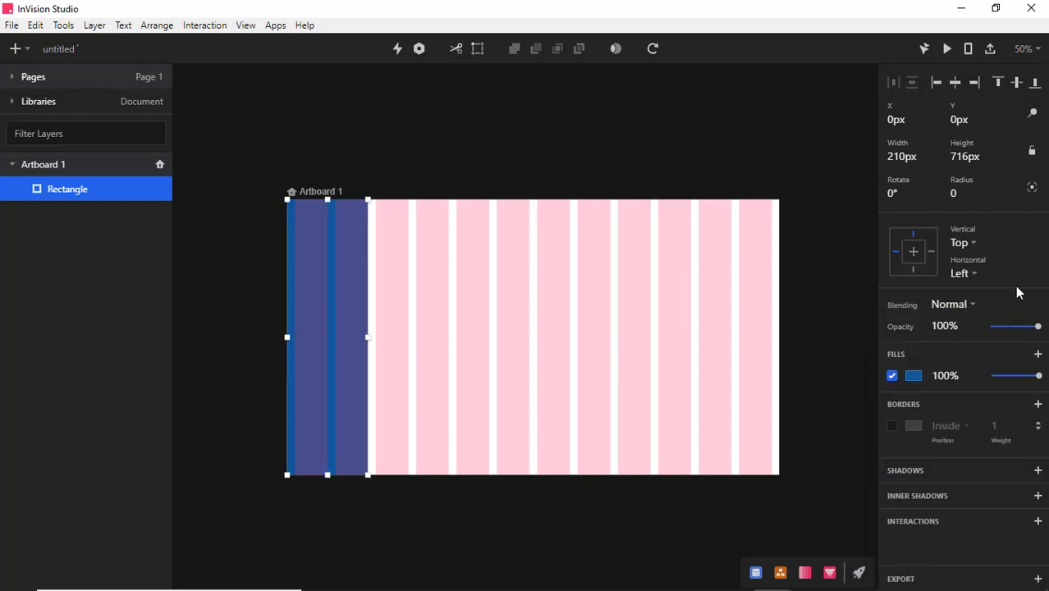
# Add a drop shadow to the sidebar rectangle and colour it blue from the global colors
pyautogui.click(907, 476)
pyautogui.click(912, 491)
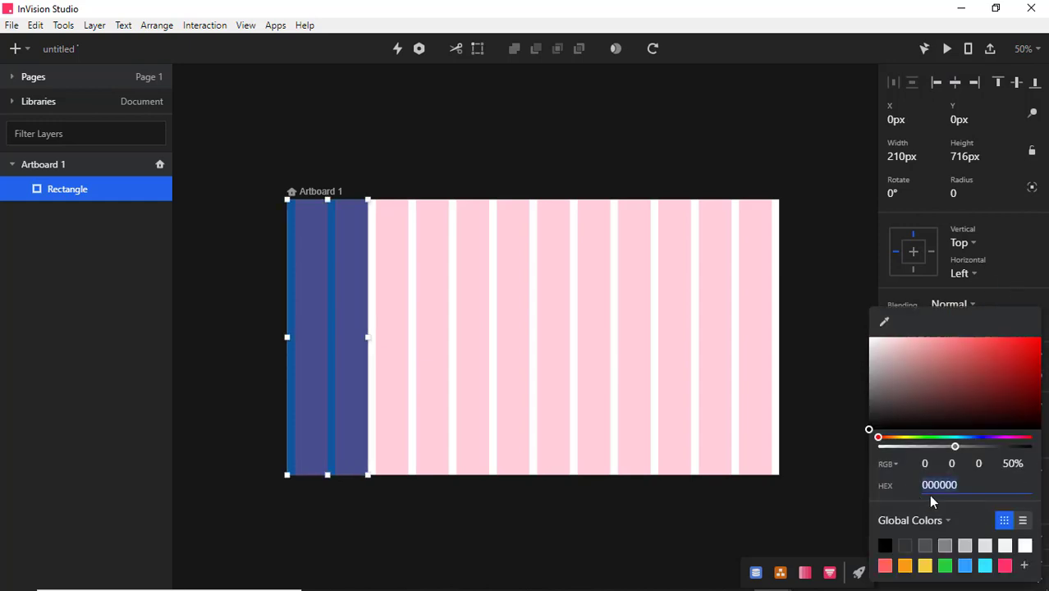
pyautogui.click(966, 566)
pyautogui.click(703, 385)
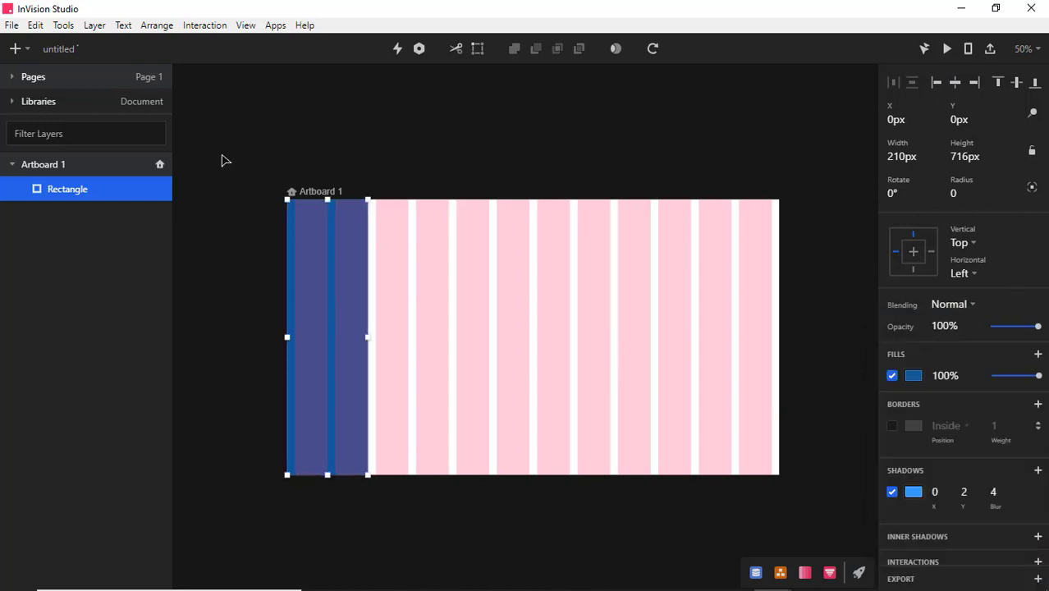
# Draw a header rectangle of 1070 × 72 px along the artboard's upper edge, from the sidebar to the right edge
pyautogui.click(16, 48)
pyautogui.click(41, 155)
pyautogui.moveTo(367, 199); pyautogui.dragTo(776, 227)
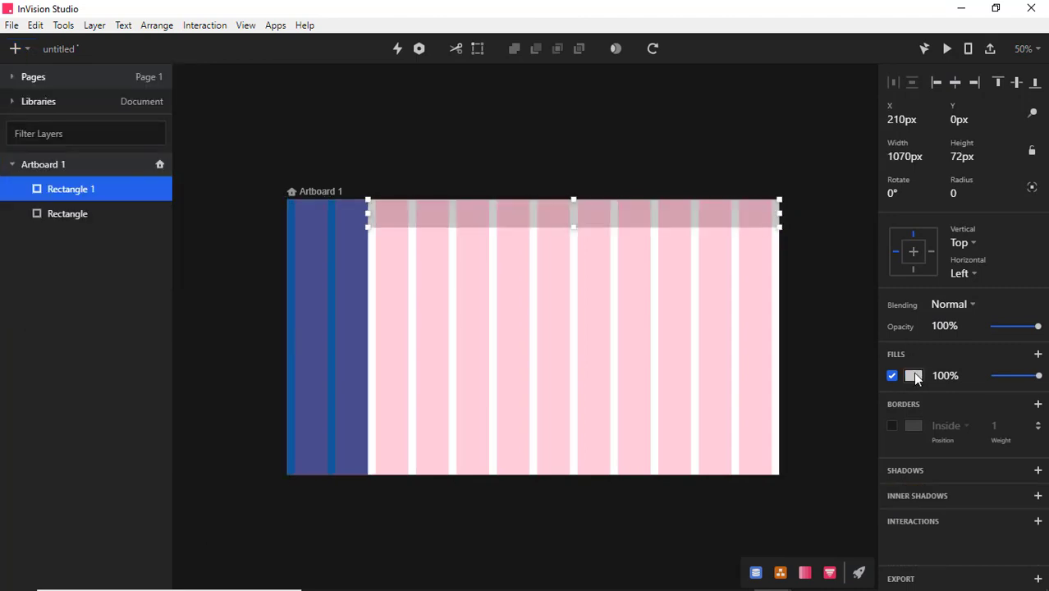
# Fill the header rectangle with white FFFFFF
pyautogui.click(914, 375)
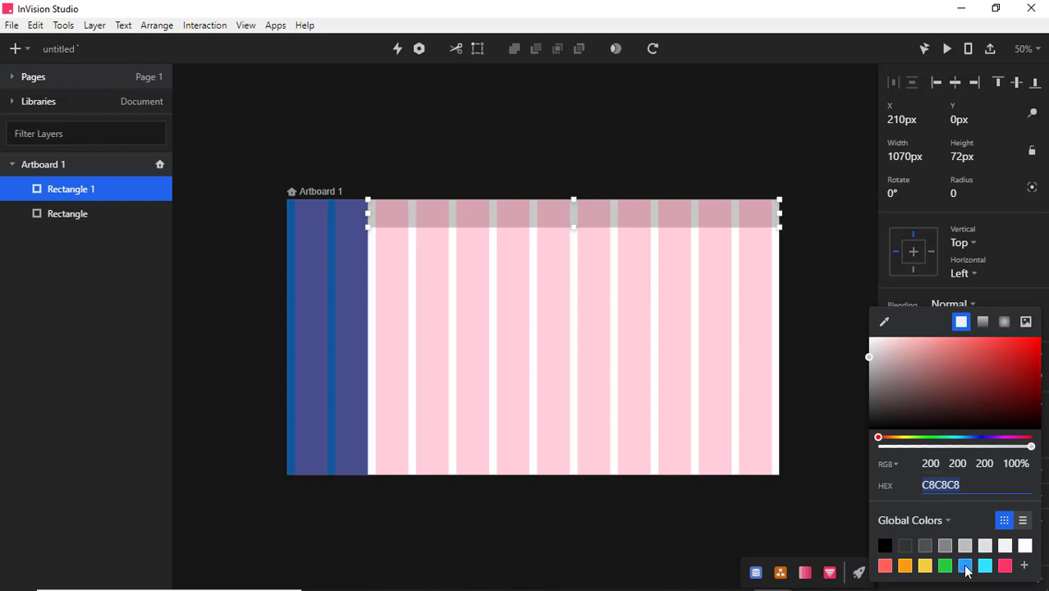
pyautogui.click(1024, 547)
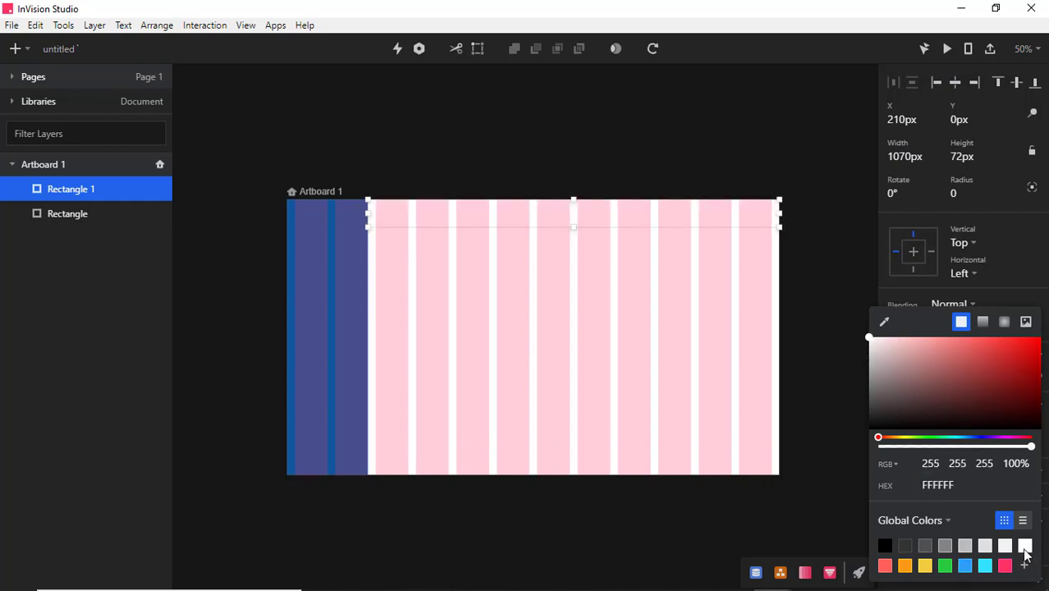
pyautogui.click(1030, 278)
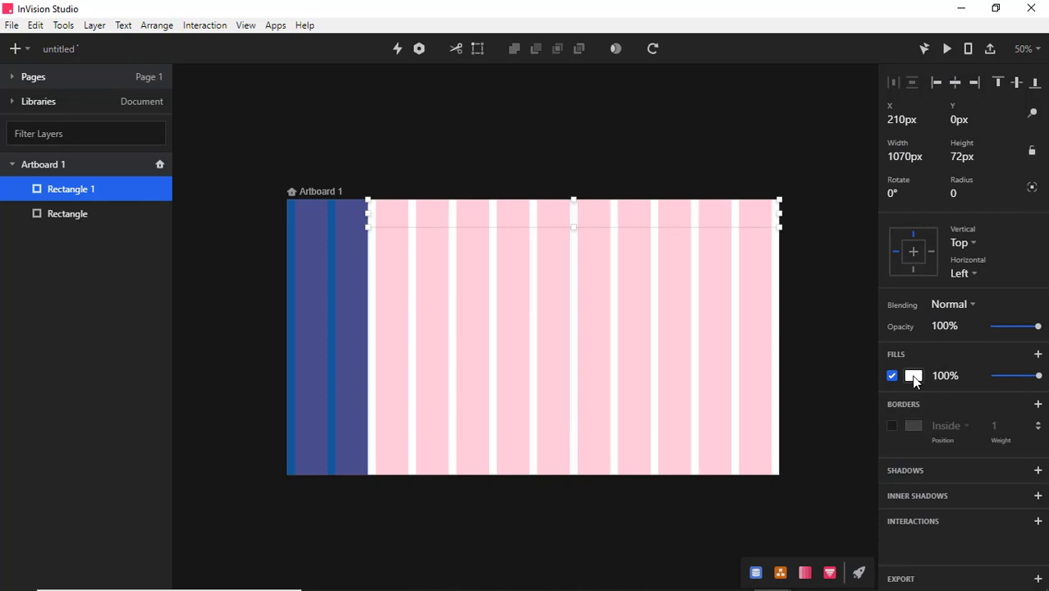
pyautogui.click(913, 375)
pyautogui.click(1009, 275)
# Add a drop shadow to the header rectangle and colour it blue 3399FF
pyautogui.click(911, 478)
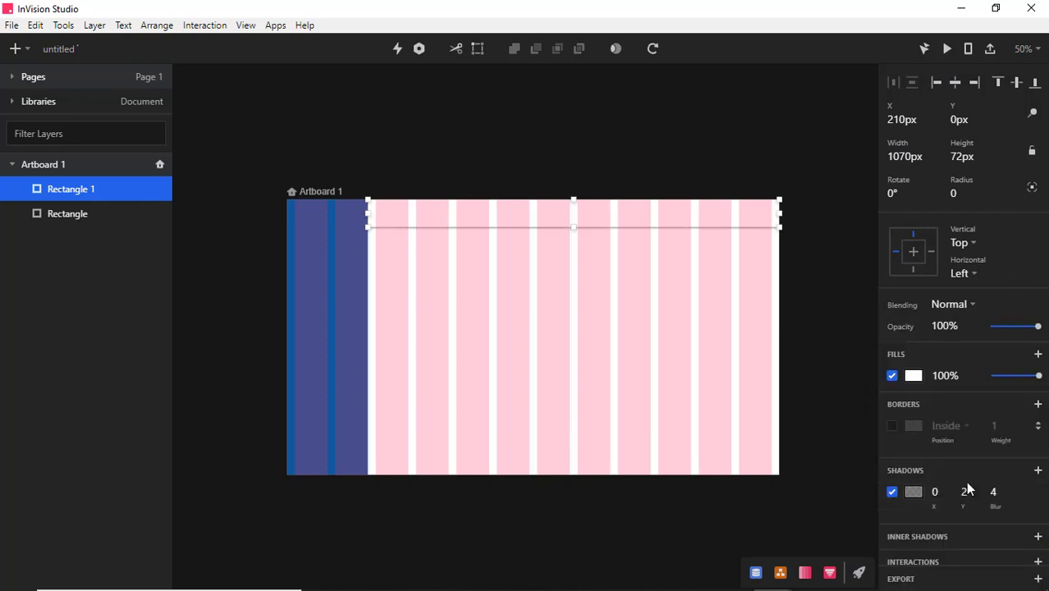
pyautogui.click(913, 491)
pyautogui.click(963, 570)
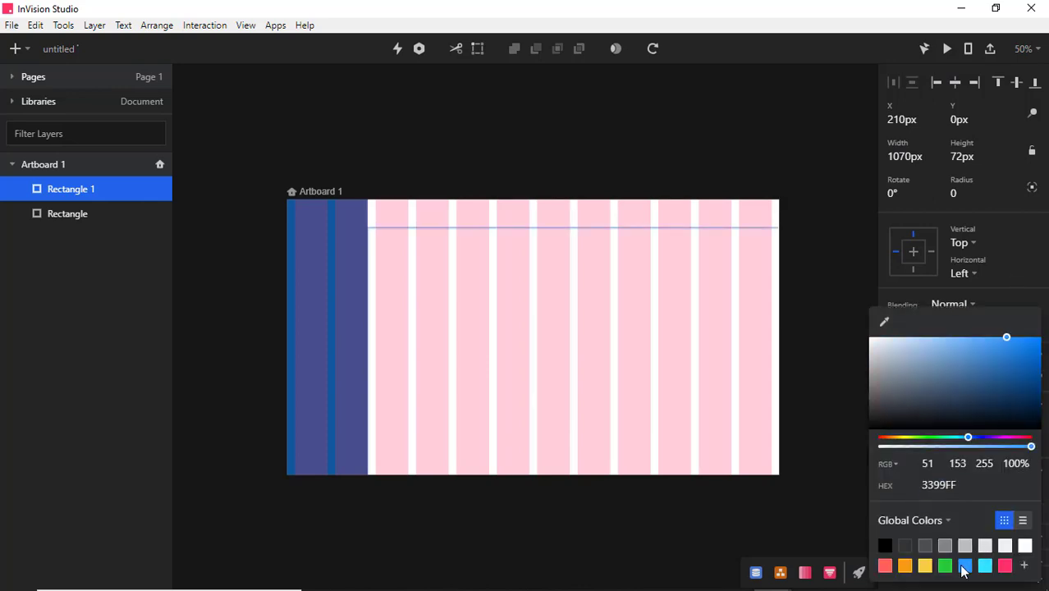
pyautogui.click(1032, 283)
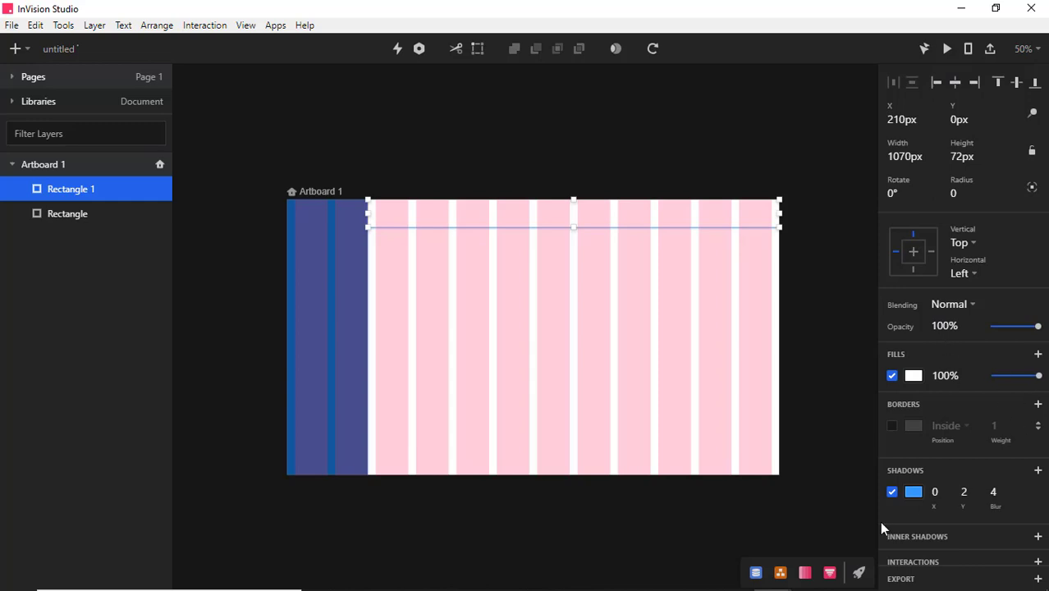
# Hide the artboard's 12-column layout grid and move the artboard to about X -410, Y 80 px
pyautogui.click(685, 193)
pyautogui.click(892, 362)
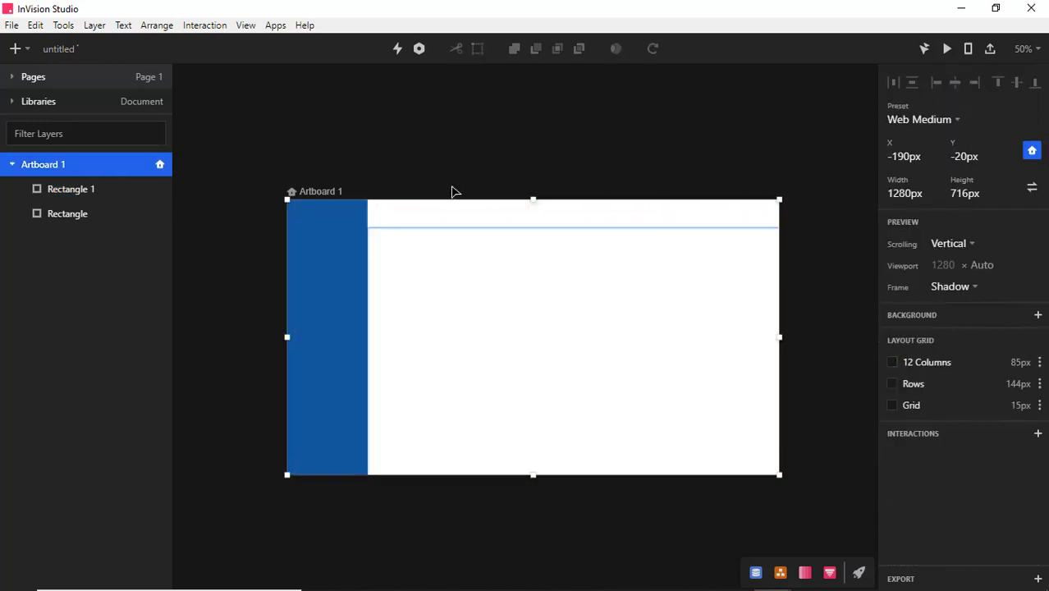
pyautogui.hotkey('ctrl', '0')
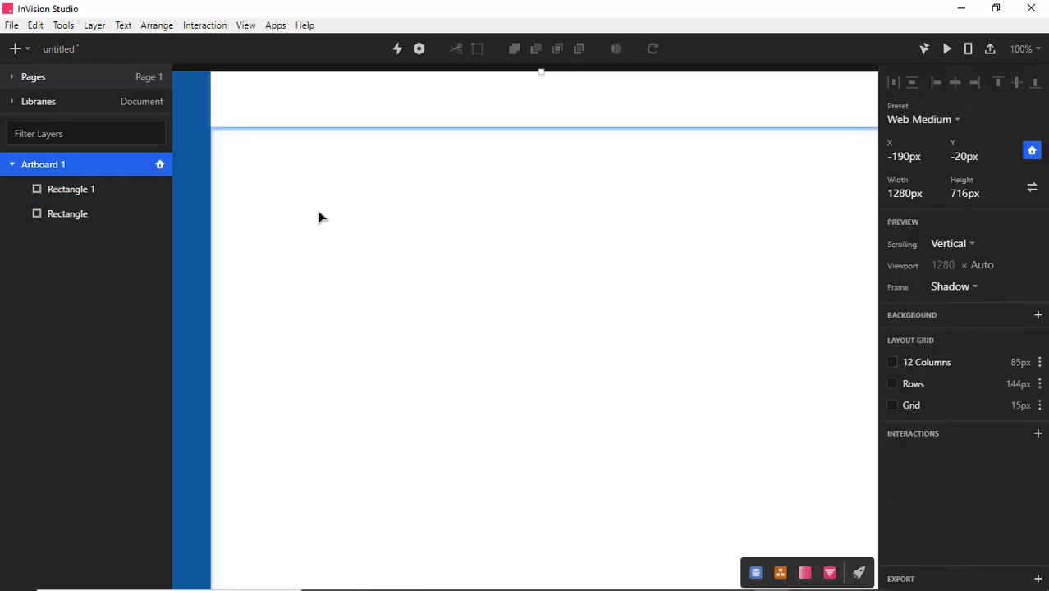
pyautogui.moveTo(493, 246); pyautogui.dragTo(326, 318)
# Find the logout icon in the Evericons library and place it at the header's right end, about X 1224, Y 27 px
pyautogui.click(15, 48)
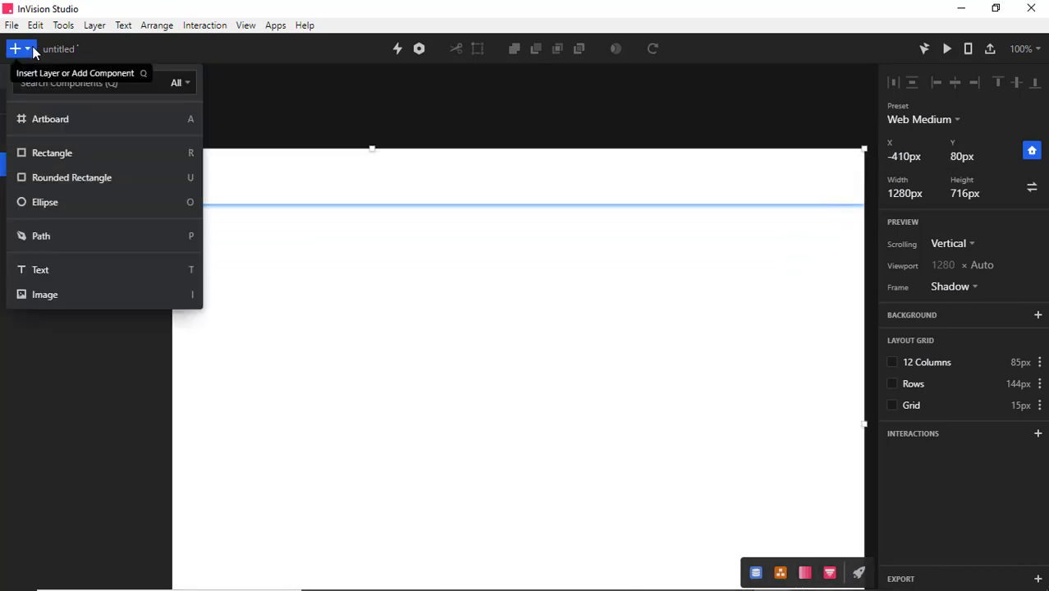
pyautogui.click(185, 83)
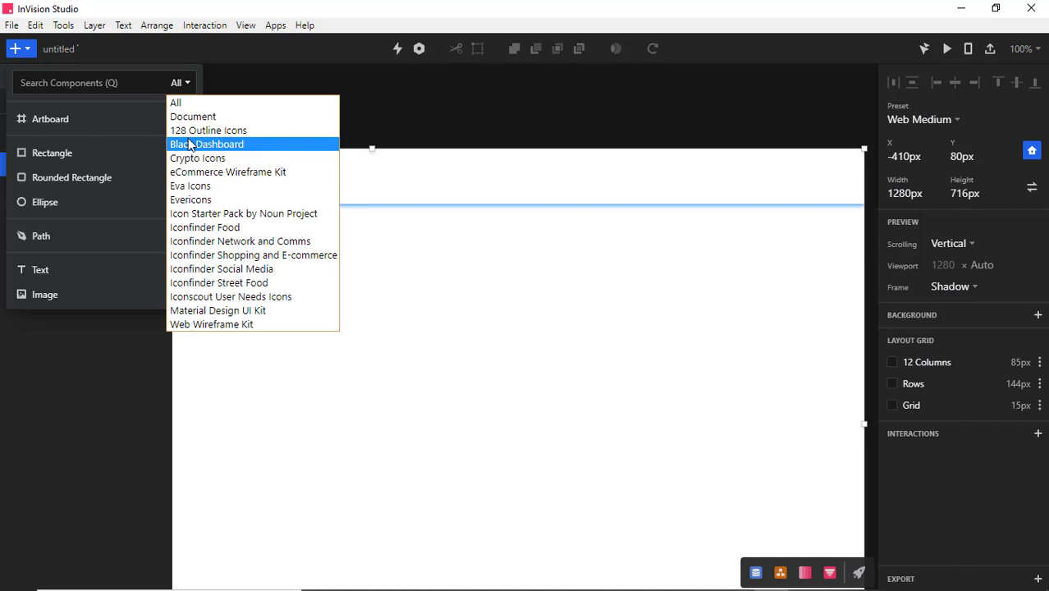
pyautogui.click(191, 199)
pyautogui.write('log')
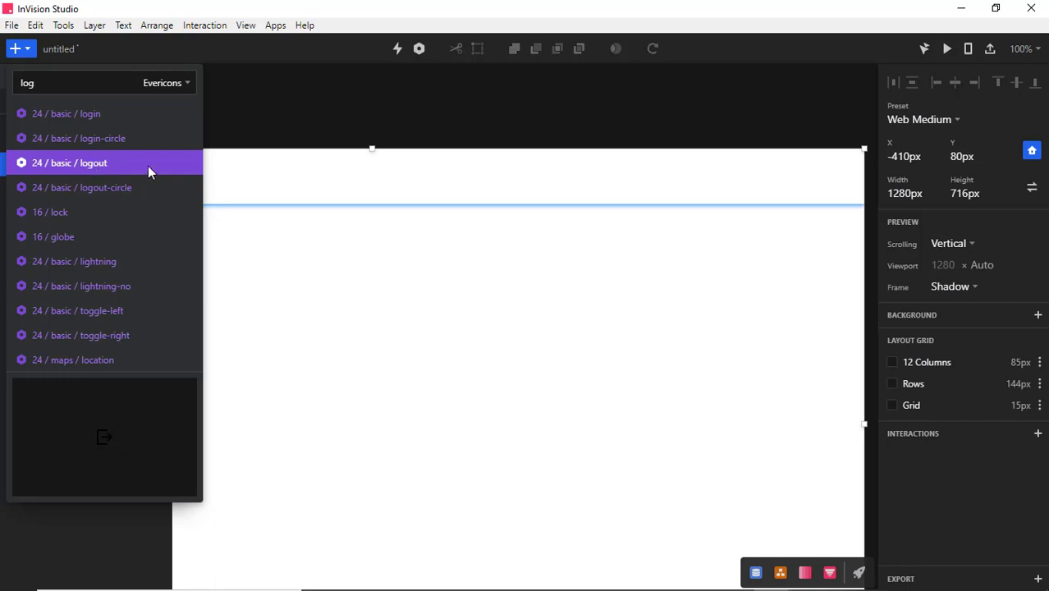
pyautogui.moveTo(148, 166); pyautogui.dragTo(833, 183)
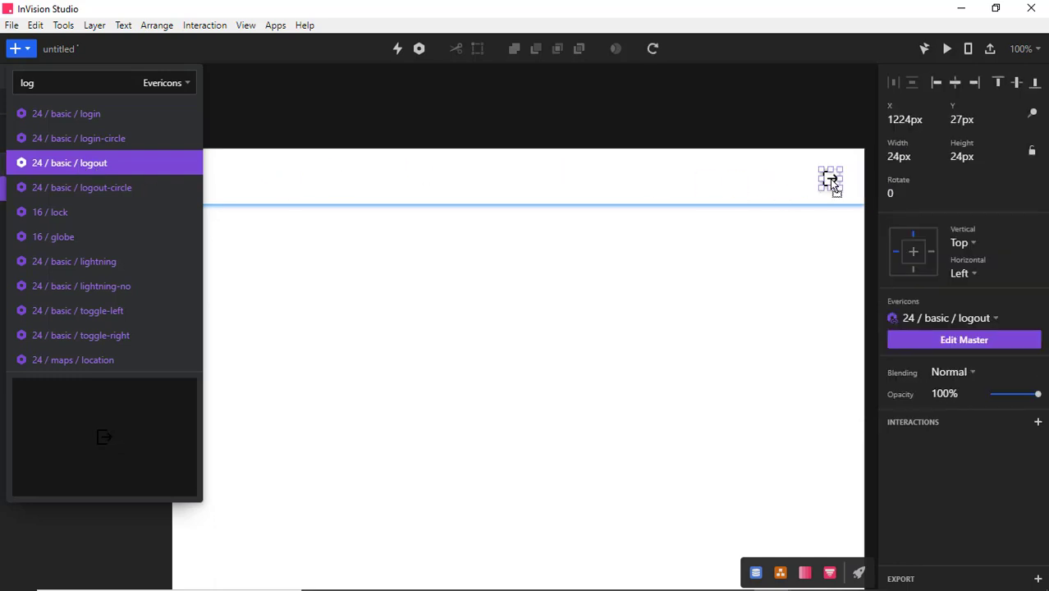
pyautogui.click(63, 83)
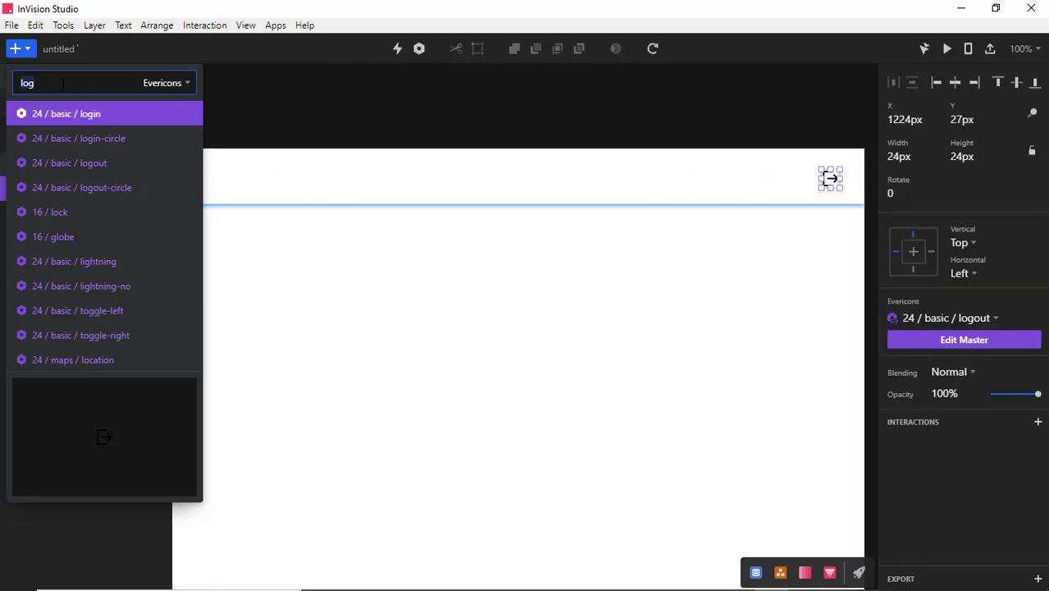
pyautogui.press('BackSpace')
pyautogui.press('BackSpace')
pyautogui.press('BackSpace')
pyautogui.write('use')
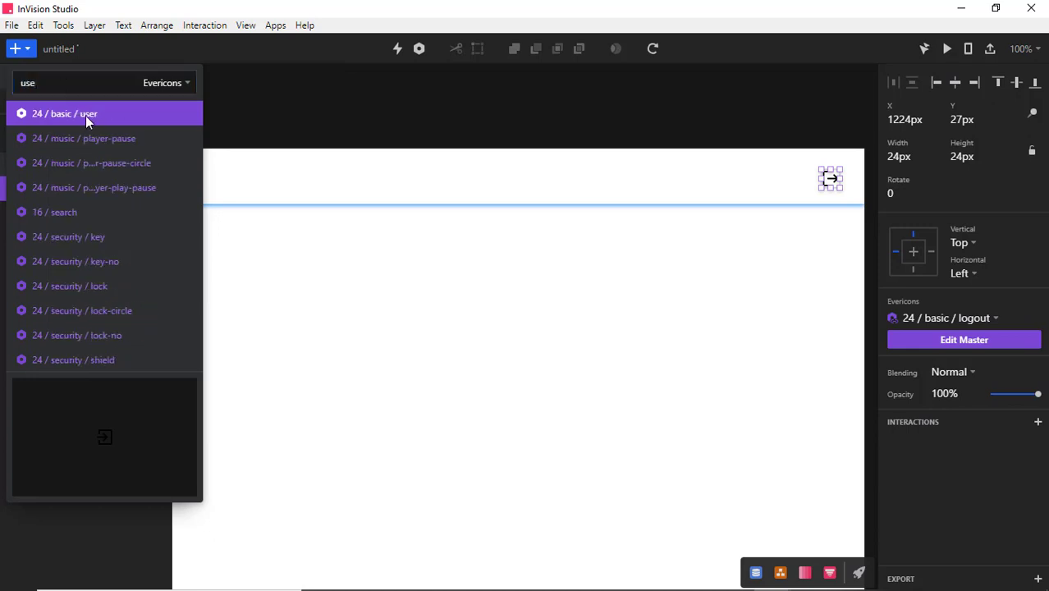
# Find the person icon in the Eva Icons library and place it left of the logout icon, about X 1169, Y 29 px
pyautogui.click(185, 83)
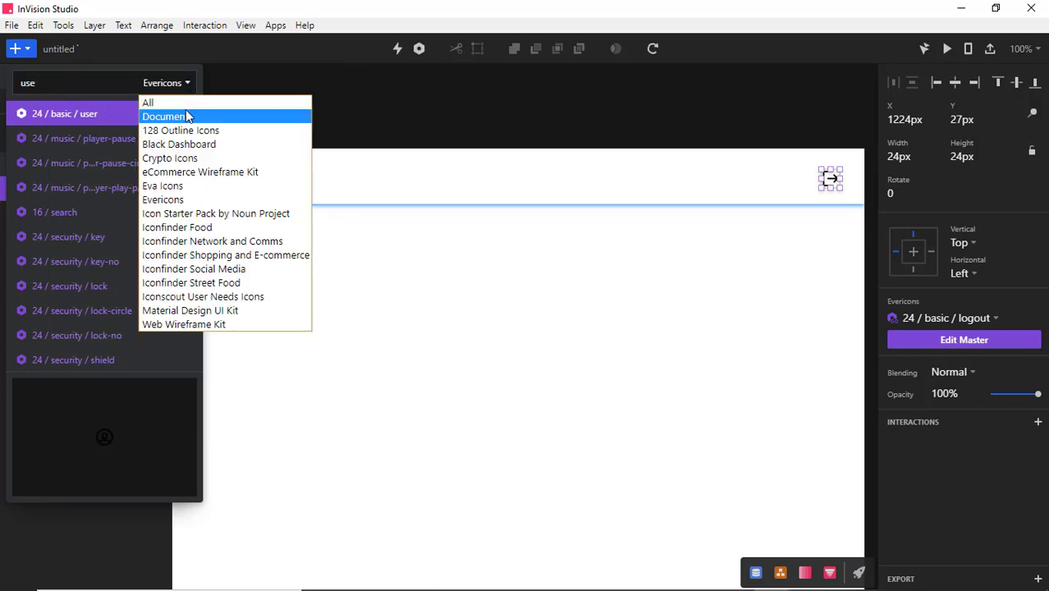
pyautogui.click(168, 187)
pyautogui.write('pers')
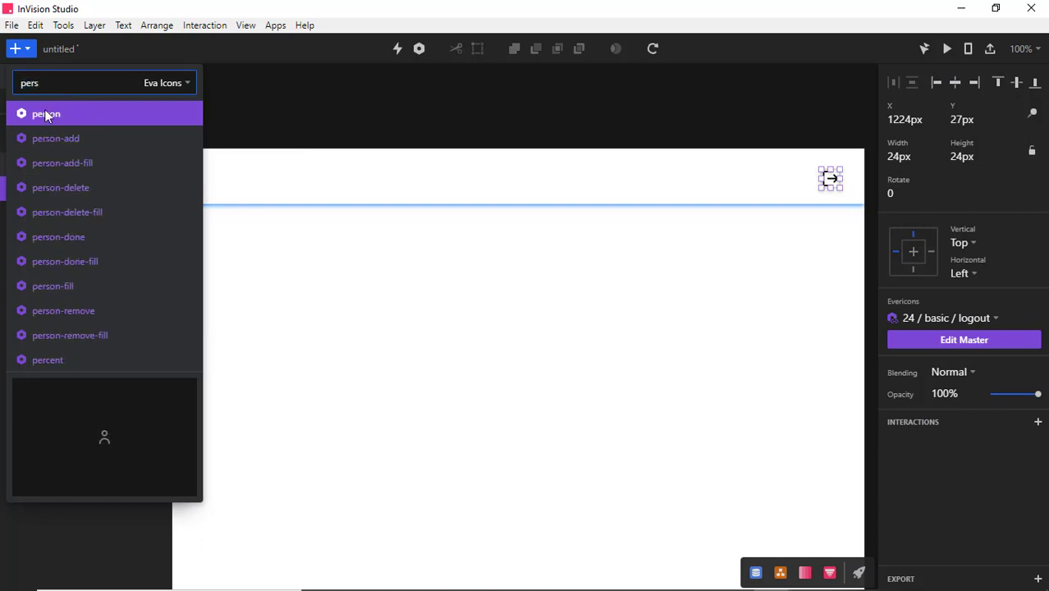
pyautogui.moveTo(44, 111); pyautogui.dragTo(790, 191)
# Find the email icon in Eva Icons and place it left of the person icon, about X 1109, Y 29 px
pyautogui.hotkey('ctrl', 'a')
pyautogui.write('mail')
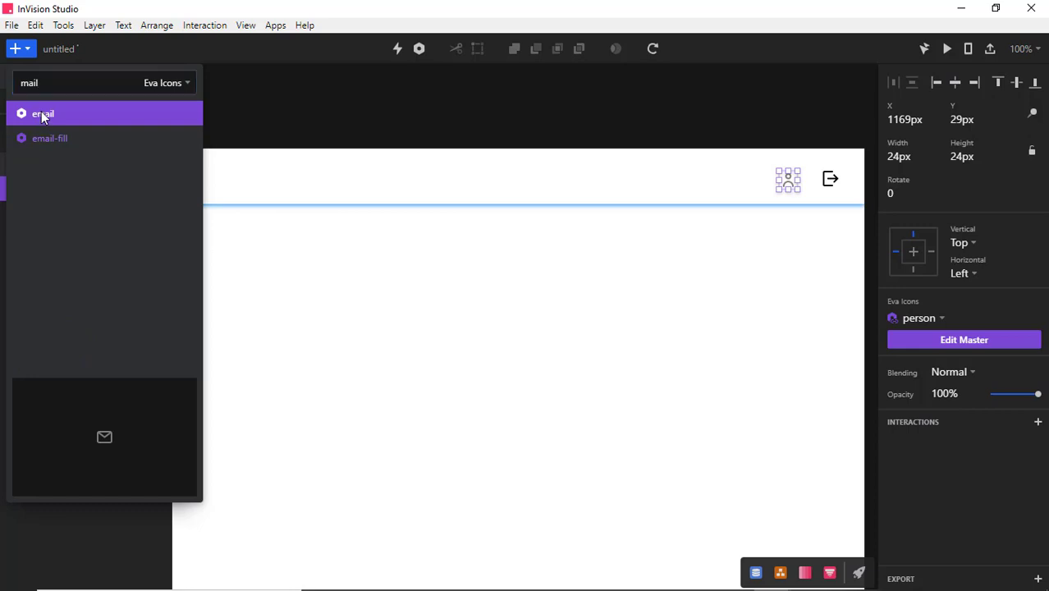
pyautogui.moveTo(41, 113); pyautogui.dragTo(743, 186)
# Find the bell icon in Eva Icons and place it left of the email icon, about X 1051, Y 29 px
pyautogui.click(60, 84)
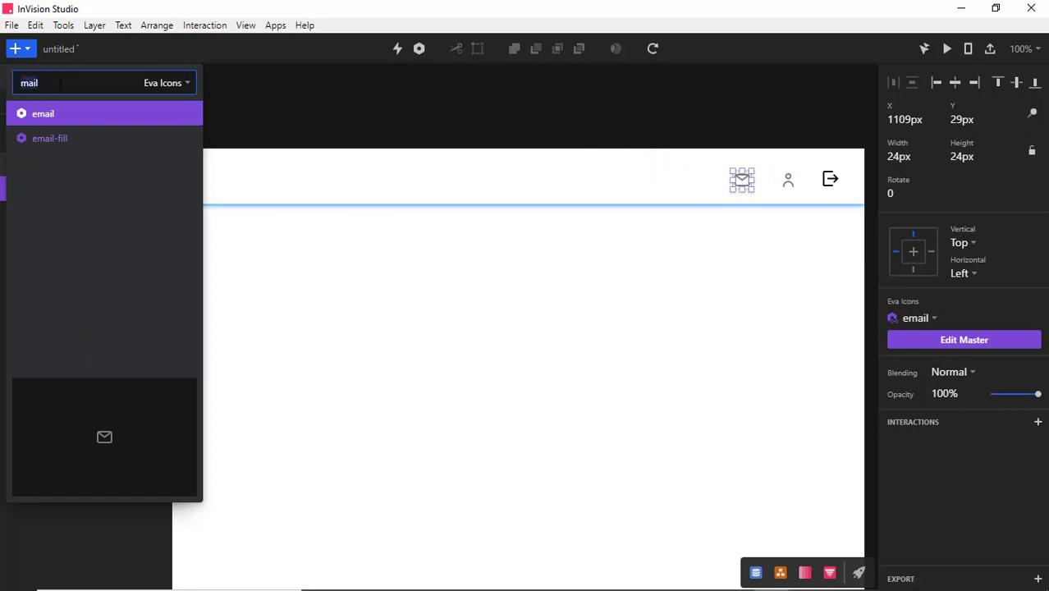
pyautogui.hotkey('ctrl', 'a')
pyautogui.write('be')
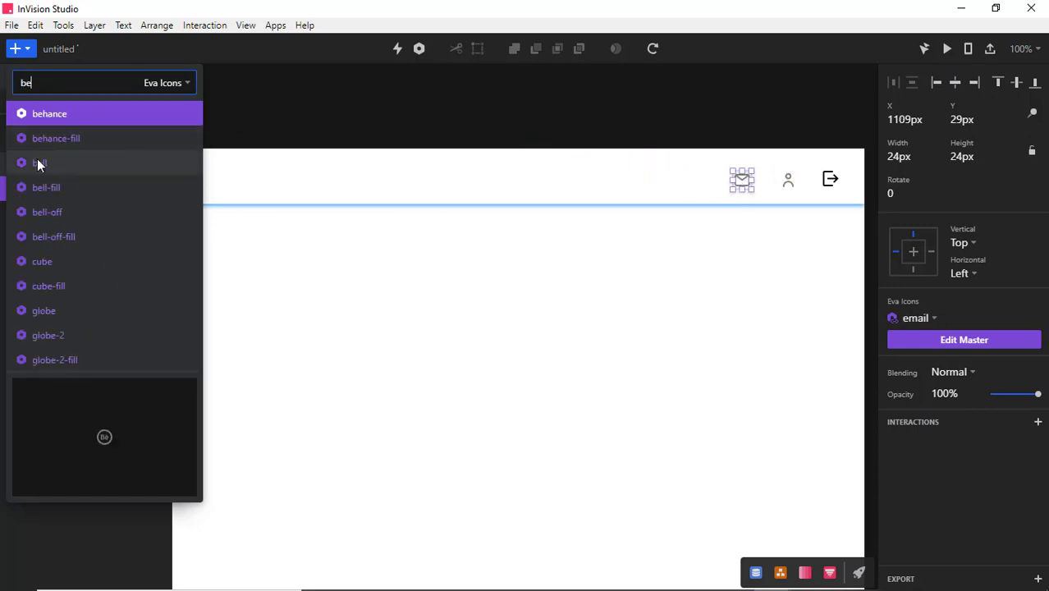
pyautogui.moveTo(37, 158); pyautogui.dragTo(696, 183)
# Find the menu icon in the Eva Icons library and place it in the header, about X 688, Y 30 px
pyautogui.click(75, 82)
pyautogui.hotkey('ctrl', 'a')
pyautogui.write('me')
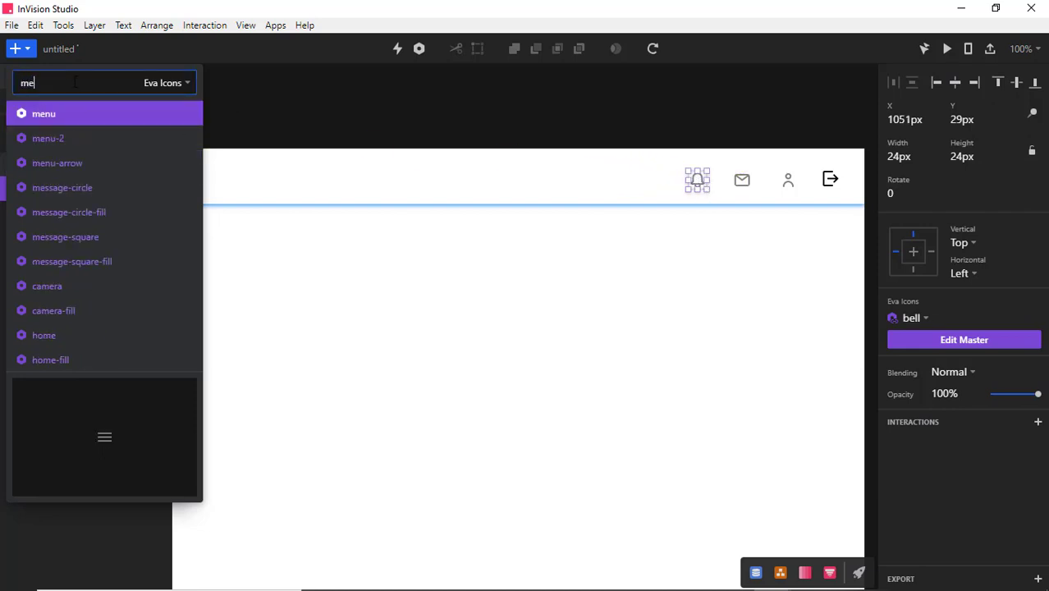
pyautogui.write('nu')
pyautogui.moveTo(429, 182); pyautogui.dragTo(426, 182)
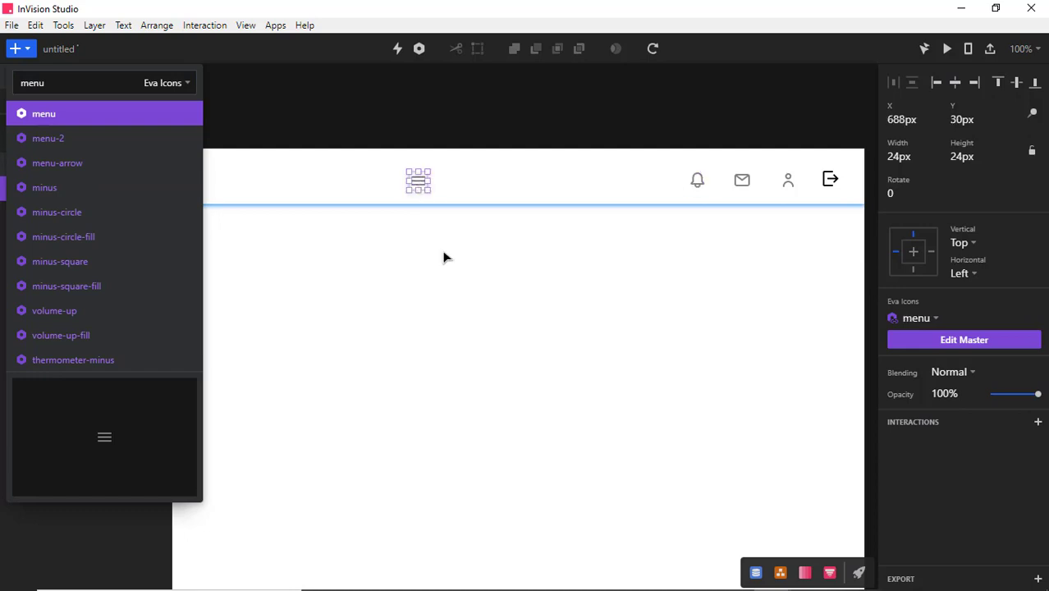
# Distribute the logout, person, email and bell icons evenly in the horizontal direction
pyautogui.click(830, 179)
pyautogui.keyDown('shift'); pyautogui.click(788, 180); pyautogui.keyUp('shift')
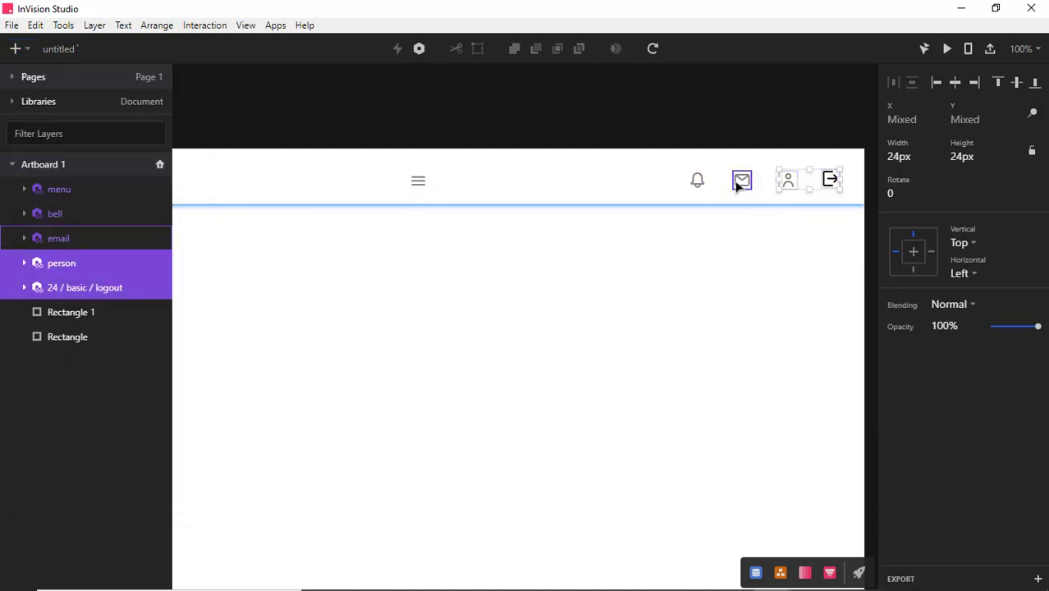
pyautogui.keyDown('shift'); pyautogui.click(741, 179); pyautogui.keyUp('shift')
pyautogui.keyDown('shift'); pyautogui.click(697, 180); pyautogui.keyUp('shift')
pyautogui.click(894, 85)
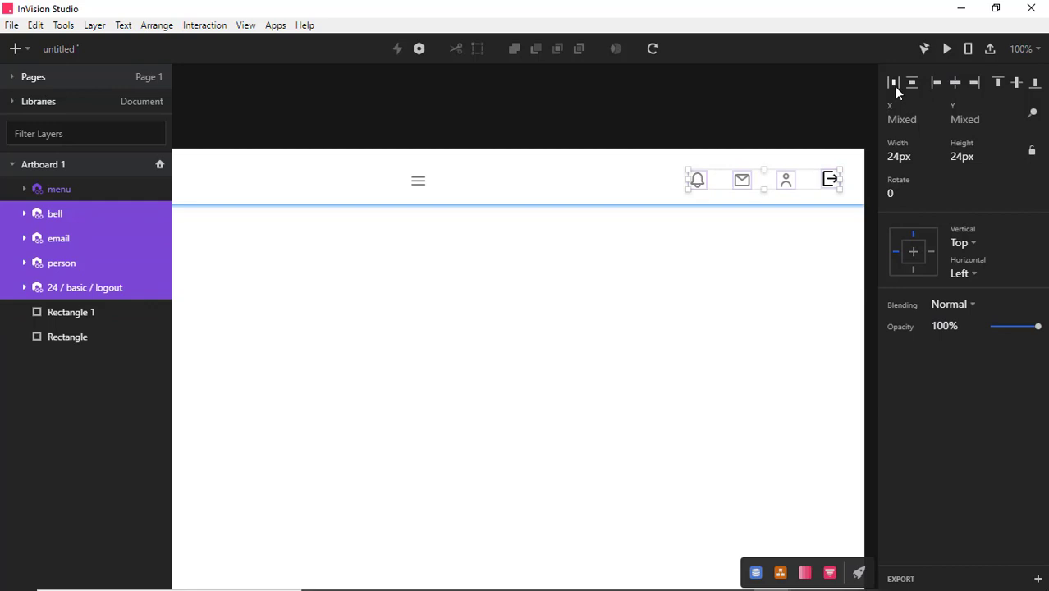
pyautogui.click(770, 265)
# Set the menu icon's colour fill to black
pyautogui.click(26, 190)
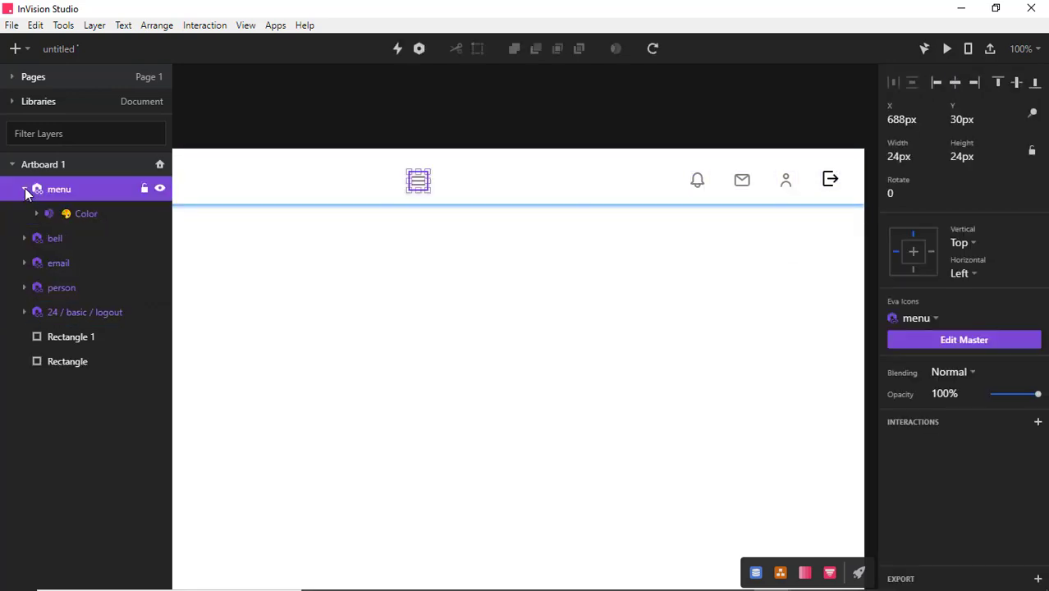
pyautogui.click(88, 213)
pyautogui.click(919, 444)
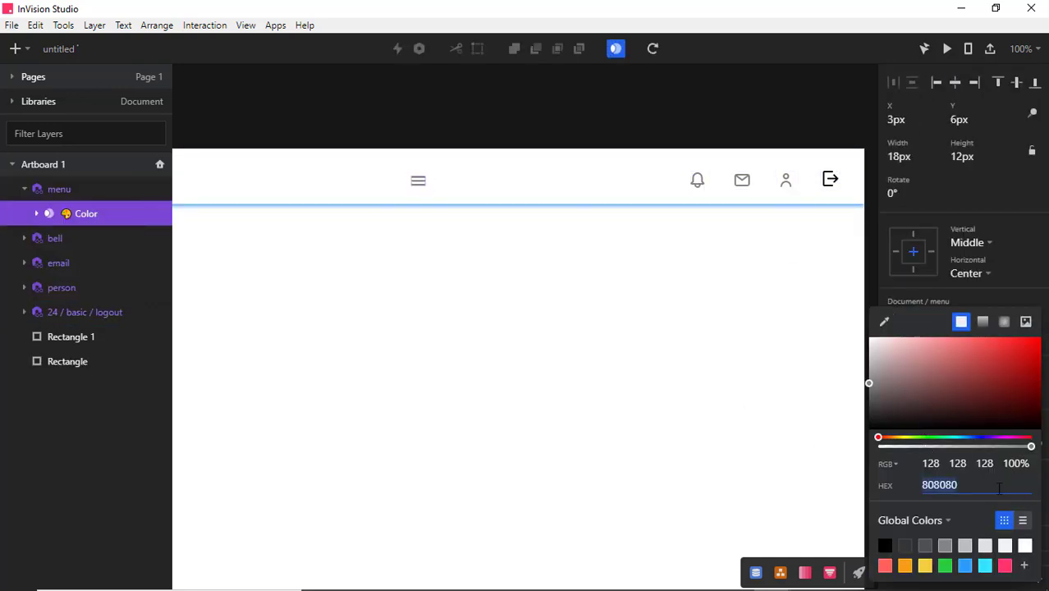
pyautogui.click(886, 546)
# Set the bell icon's colour fill to black, 000000
pyautogui.click(24, 236)
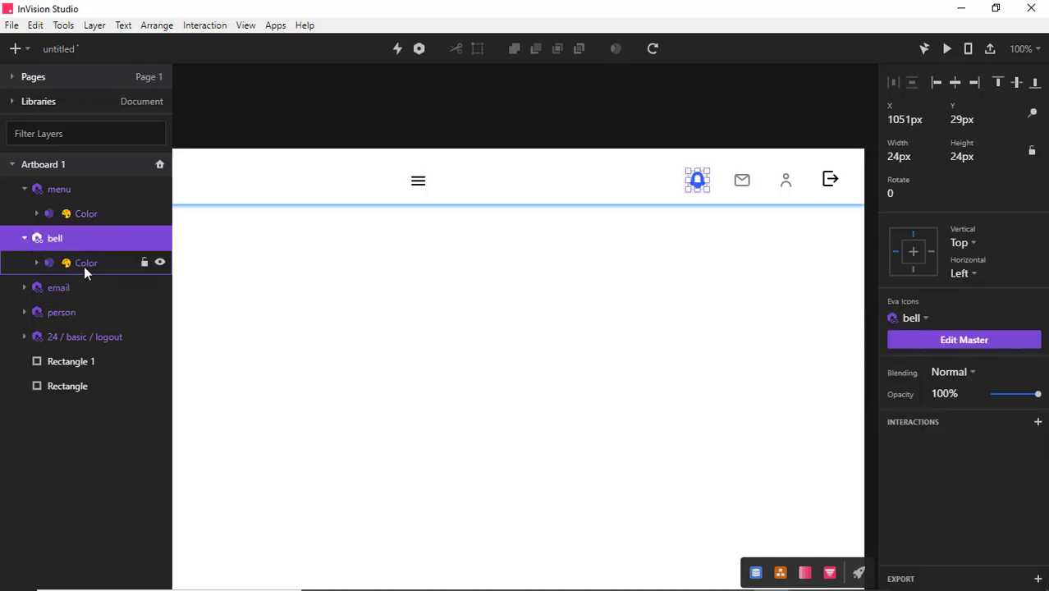
pyautogui.click(86, 262)
pyautogui.click(913, 443)
pyautogui.click(884, 546)
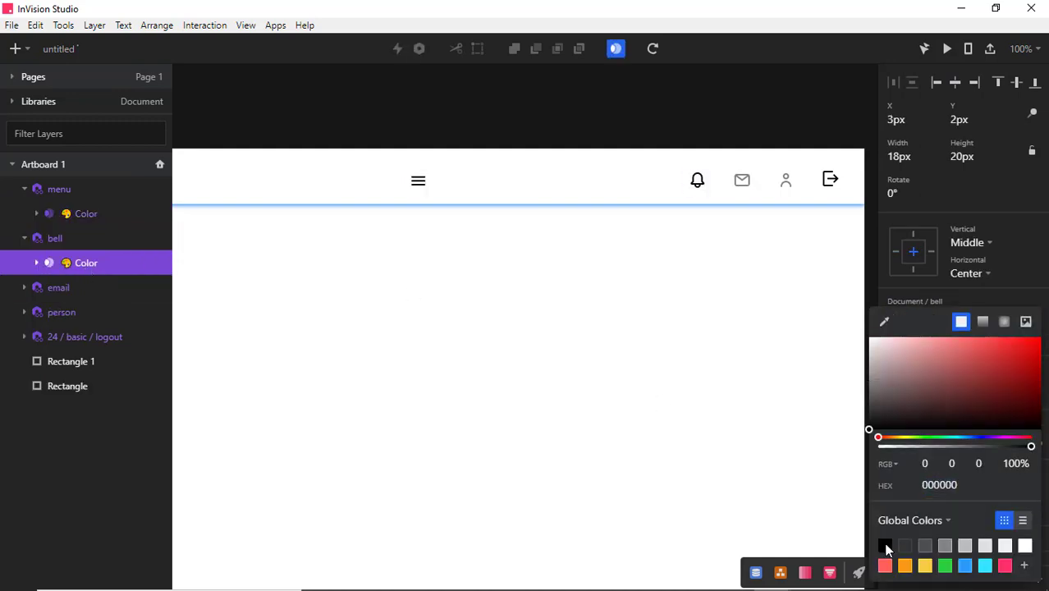
# Set the email icon's colour fill to black, 000000
pyautogui.click(24, 288)
pyautogui.click(87, 312)
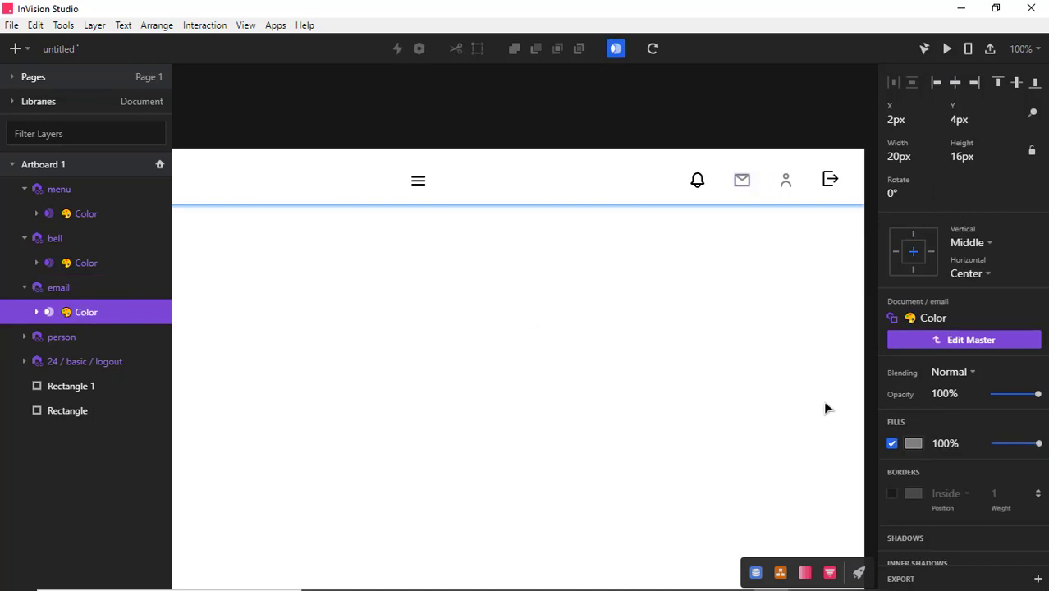
pyautogui.click(914, 443)
pyautogui.click(885, 545)
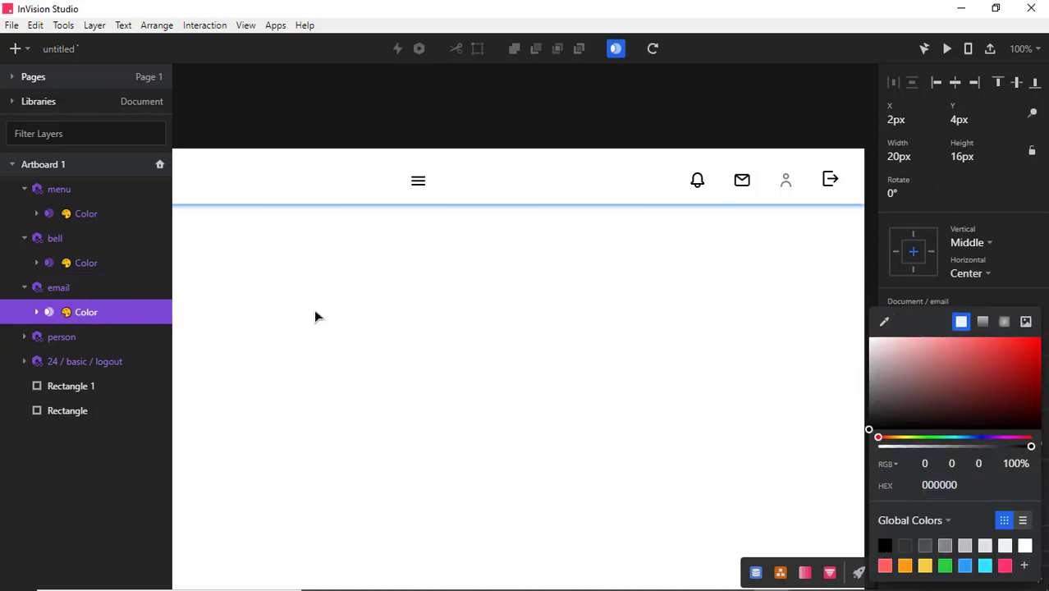
# Set the person icon's colour fill to black and deselect it
pyautogui.click(24, 336)
pyautogui.click(79, 361)
pyautogui.click(913, 443)
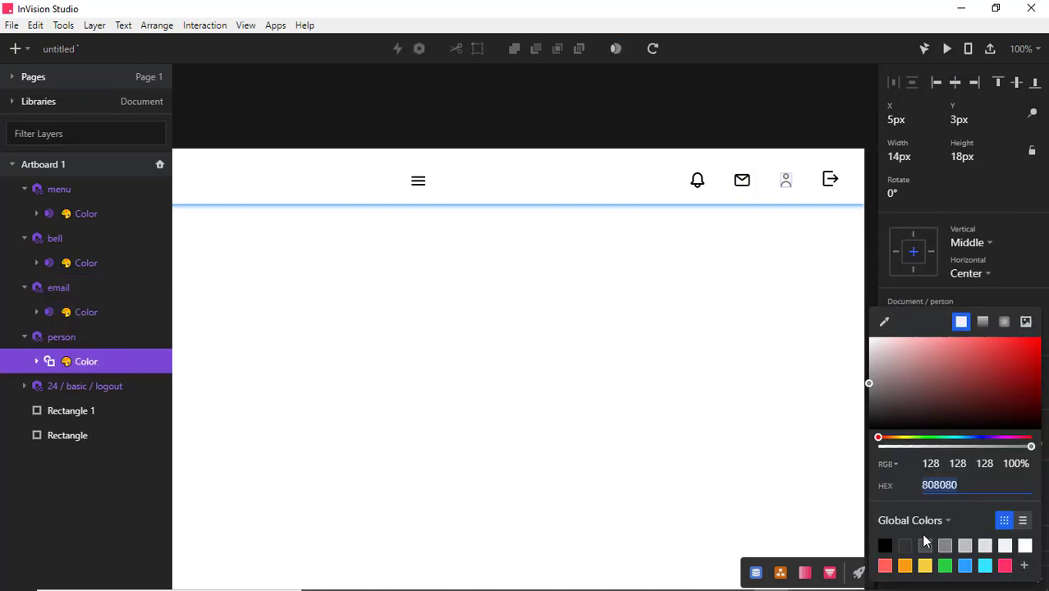
pyautogui.click(885, 545)
pyautogui.click(724, 396)
pyautogui.click(724, 396)
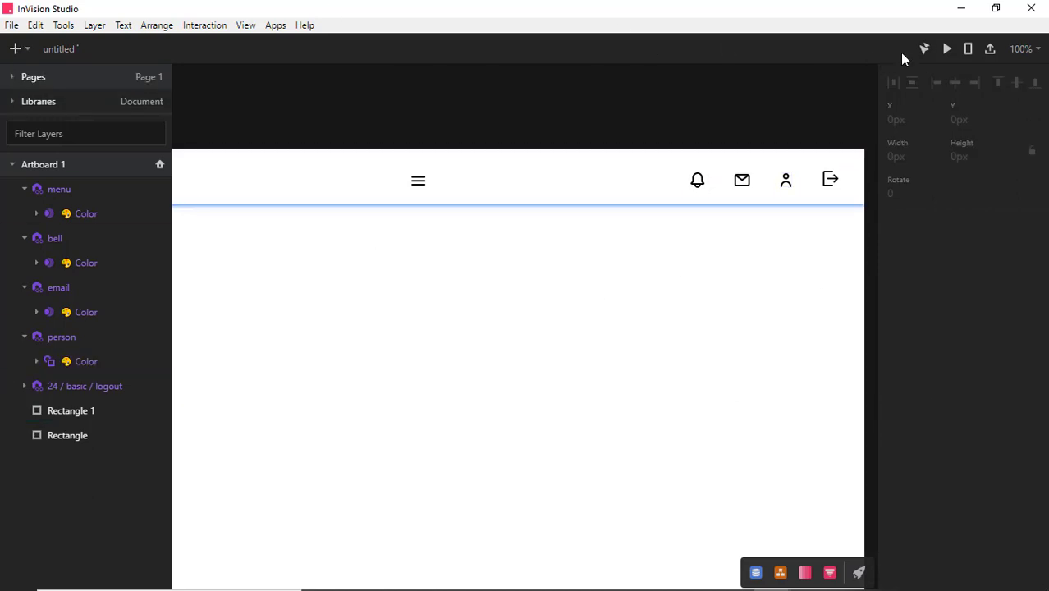
# Preview the artboard to check the header icons and return to the design
pyautogui.click(946, 48)
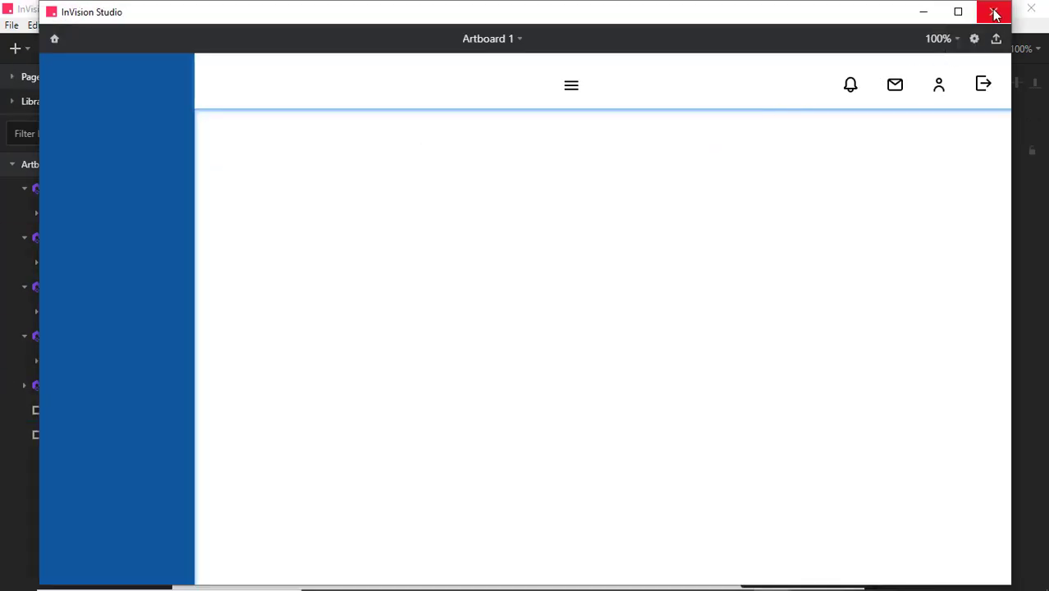
pyautogui.click(992, 12)
pyautogui.click(596, 275)
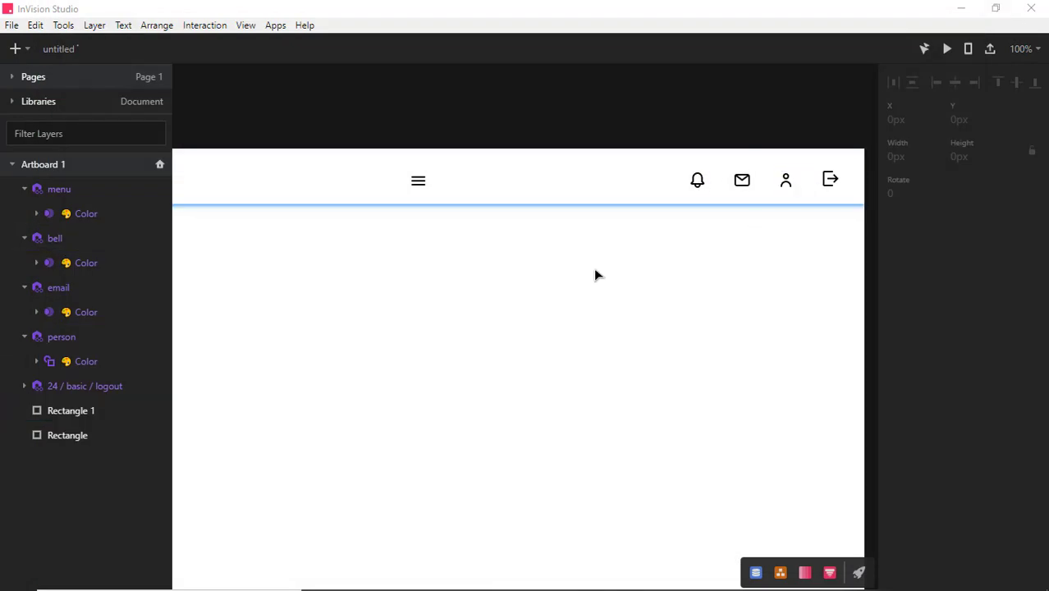
# Draw a rectangle about 57 × 72 px over the person icon at header height and move its layer below the icon layers
pyautogui.click(15, 50)
pyautogui.click(41, 148)
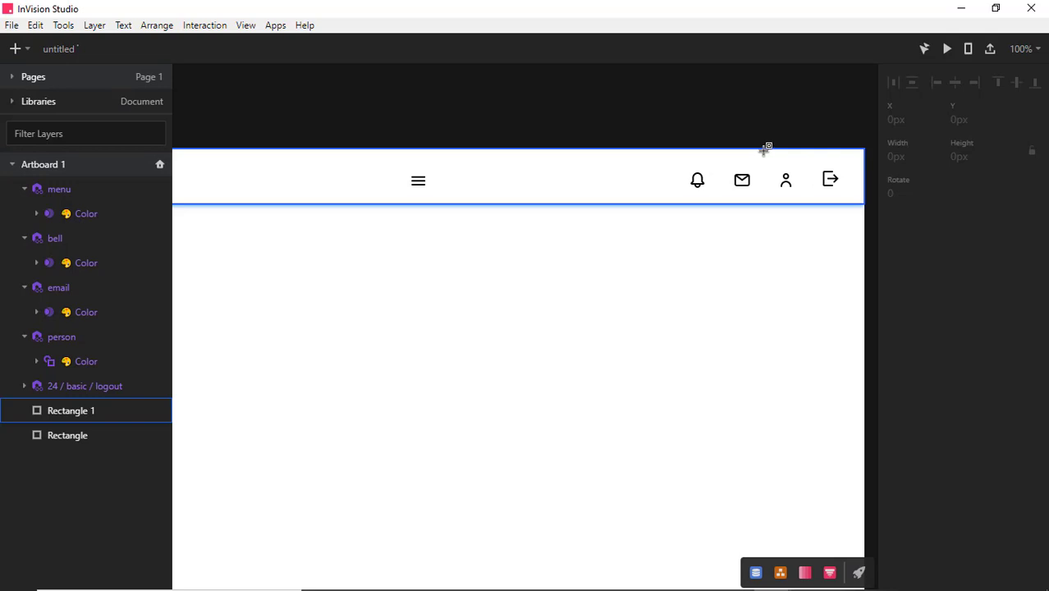
pyautogui.moveTo(764, 149); pyautogui.dragTo(809, 203)
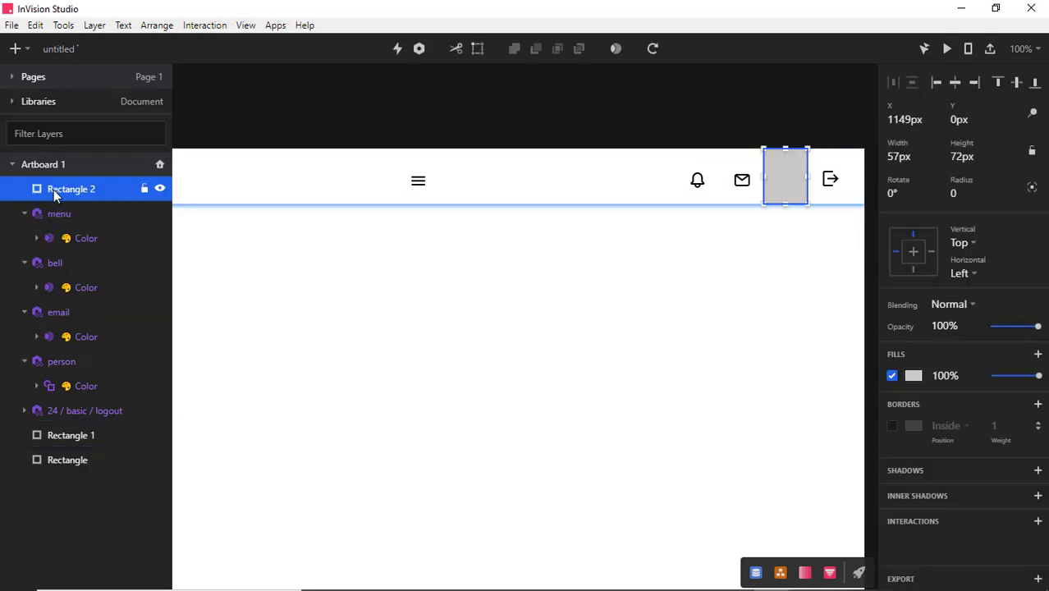
pyautogui.moveTo(66, 189); pyautogui.dragTo(57, 427)
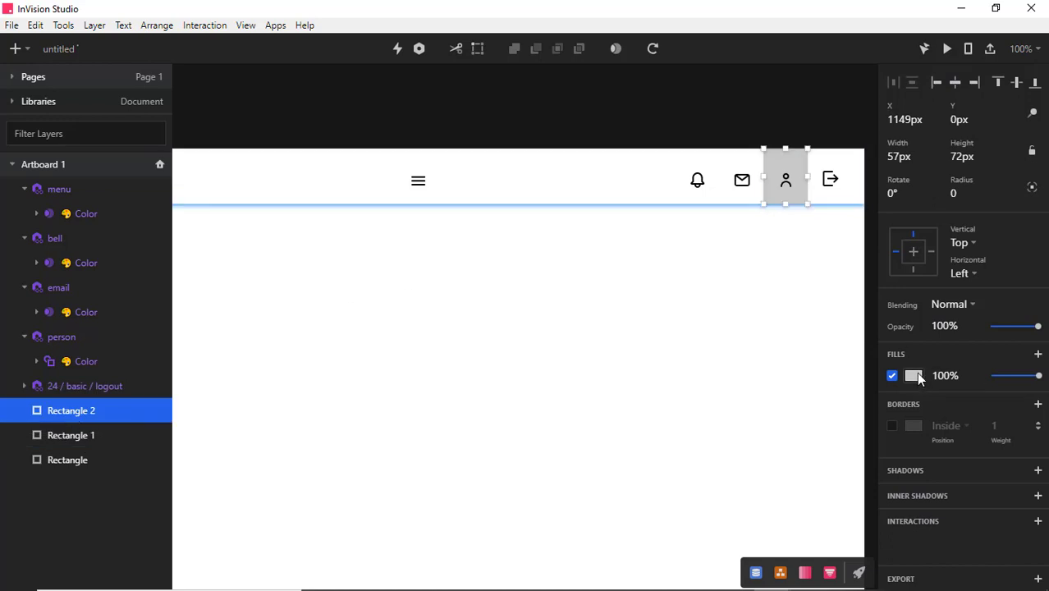
# Fill the rectangle behind the person icon with blue 3399FF
pyautogui.click(913, 375)
pyautogui.click(964, 566)
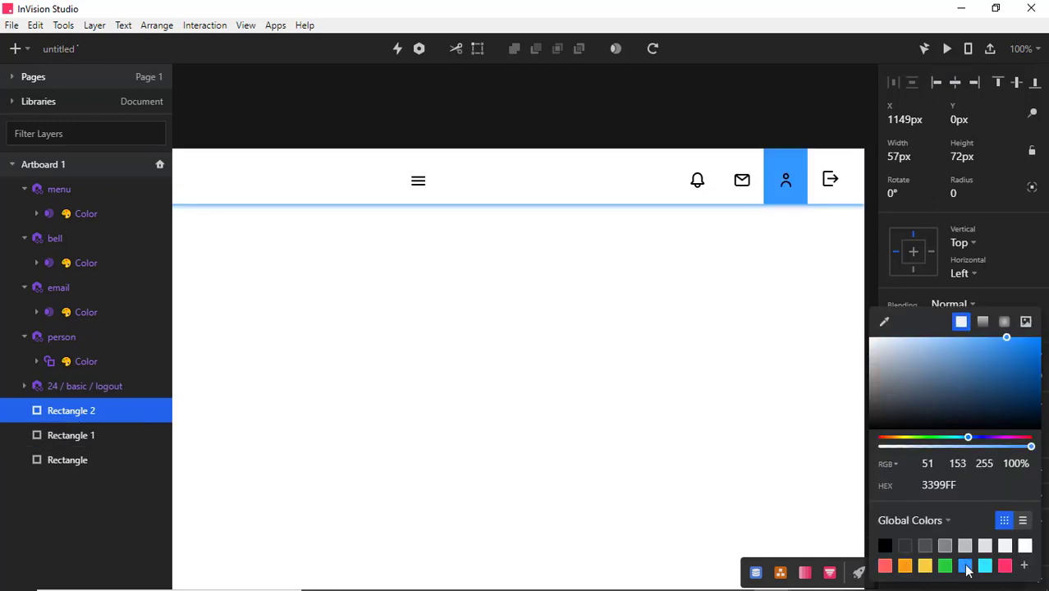
pyautogui.click(738, 332)
pyautogui.click(753, 264)
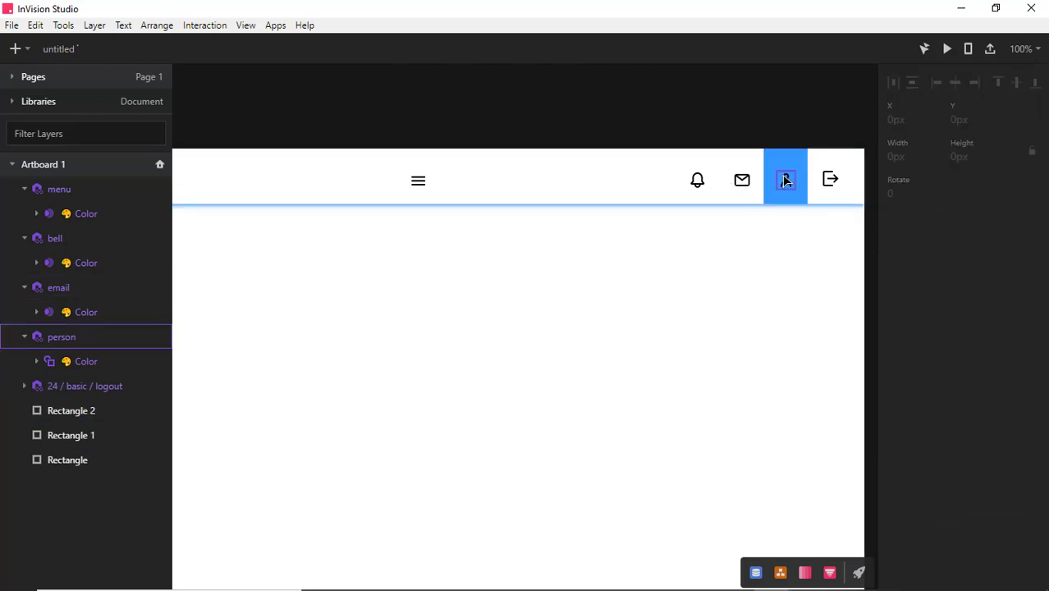
# Set the person icon's colour fill to white and check the result in the artboard preview
pyautogui.click(786, 181)
pyautogui.click(82, 361)
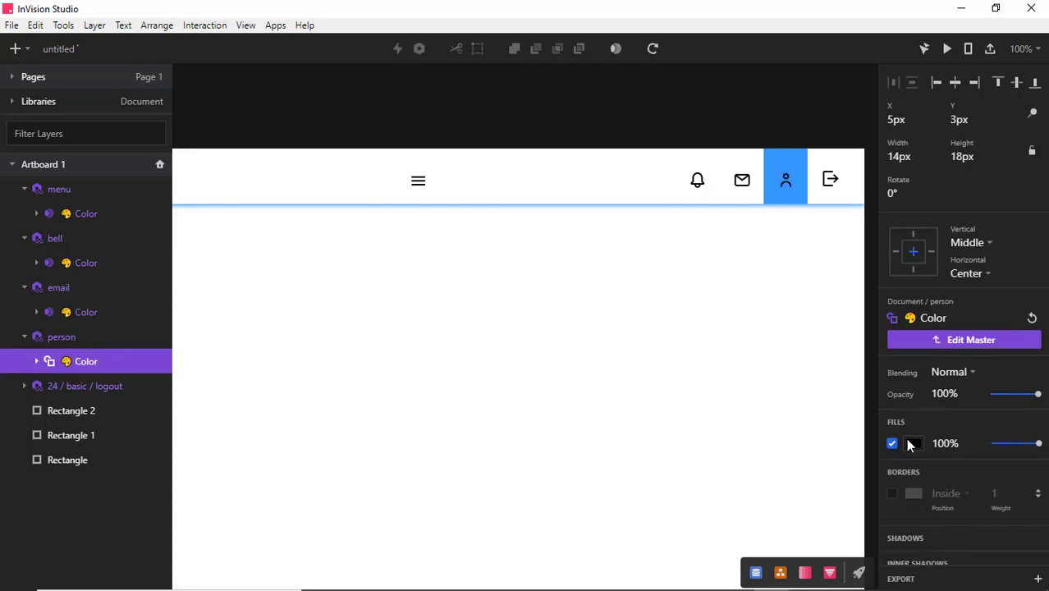
pyautogui.click(911, 444)
pyautogui.click(1024, 549)
pyautogui.click(709, 382)
pyautogui.click(947, 49)
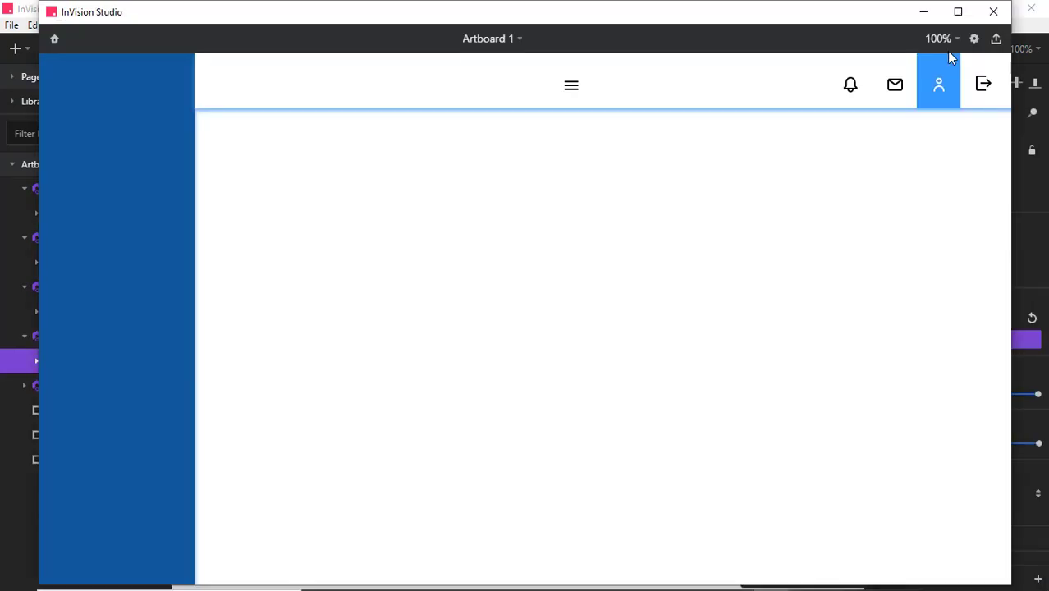
pyautogui.click(992, 11)
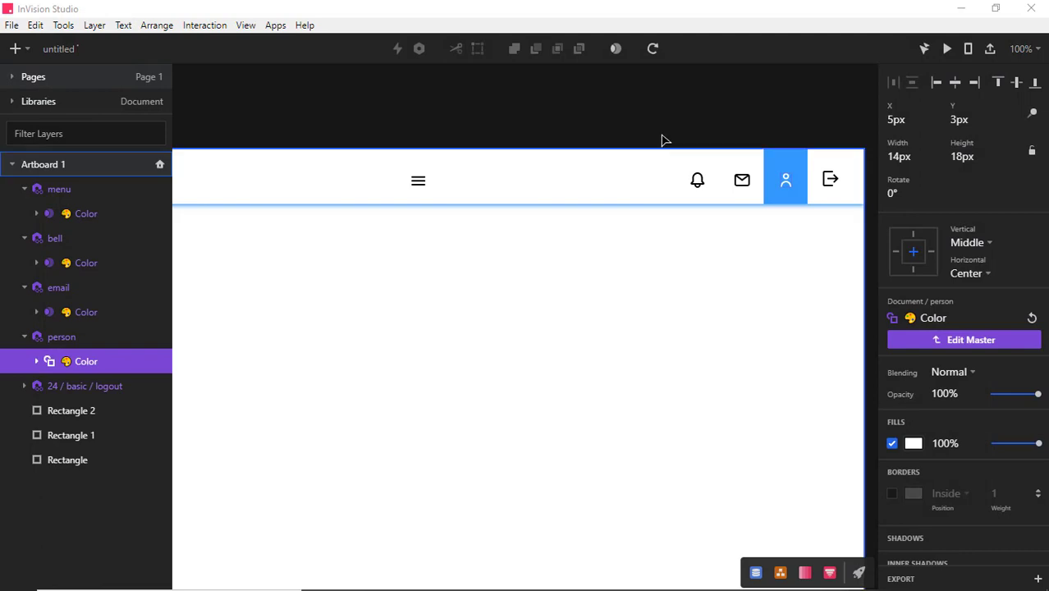
# Move the menu icon to the header's left end beside the blue sidebar, at about Y 29 px
pyautogui.click(606, 140)
pyautogui.hotkey('ctrl', '-')
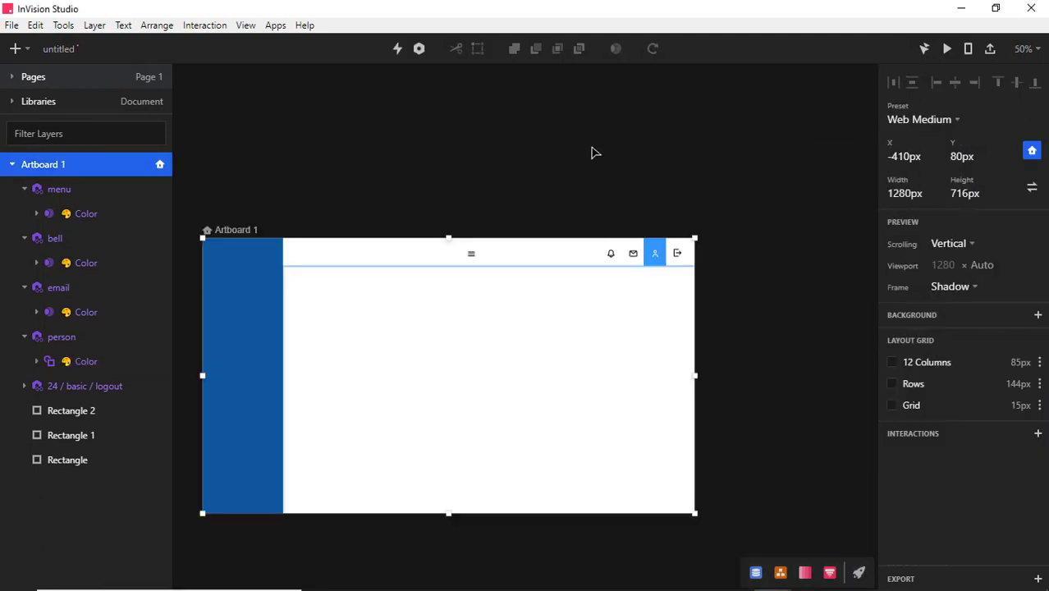
pyautogui.click(472, 256)
pyautogui.moveTo(472, 255); pyautogui.dragTo(297, 257)
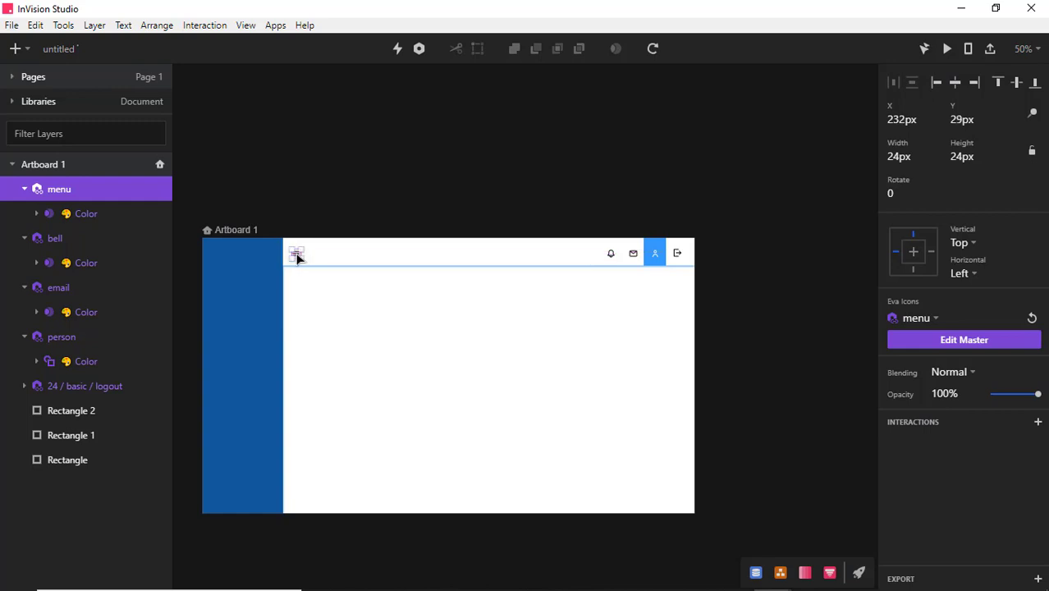
pyautogui.press('Left')
pyautogui.click(555, 344)
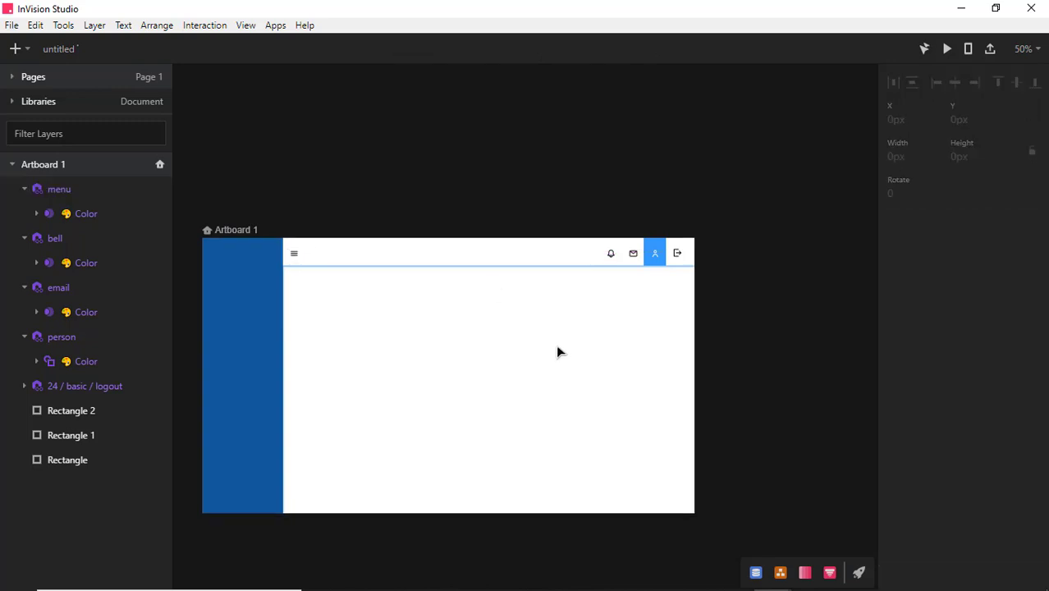
# Draw an ellipse at the email icon's upper-right corner, about X 1133, Y 27 px, and size it to 5 × 5 px
pyautogui.hotkey('ctrl', '0')
pyautogui.click(14, 48)
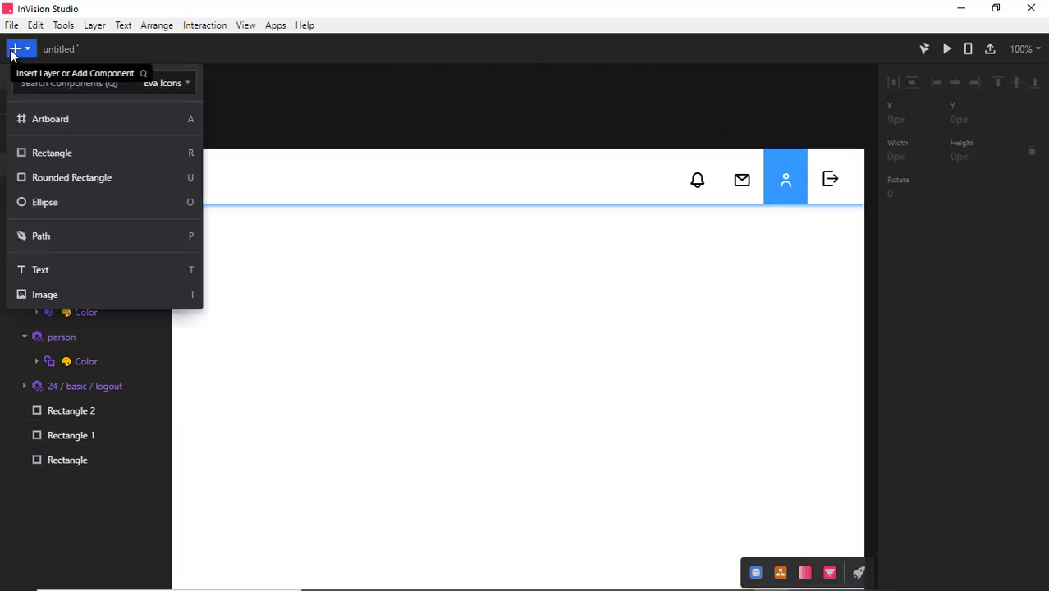
pyautogui.click(35, 206)
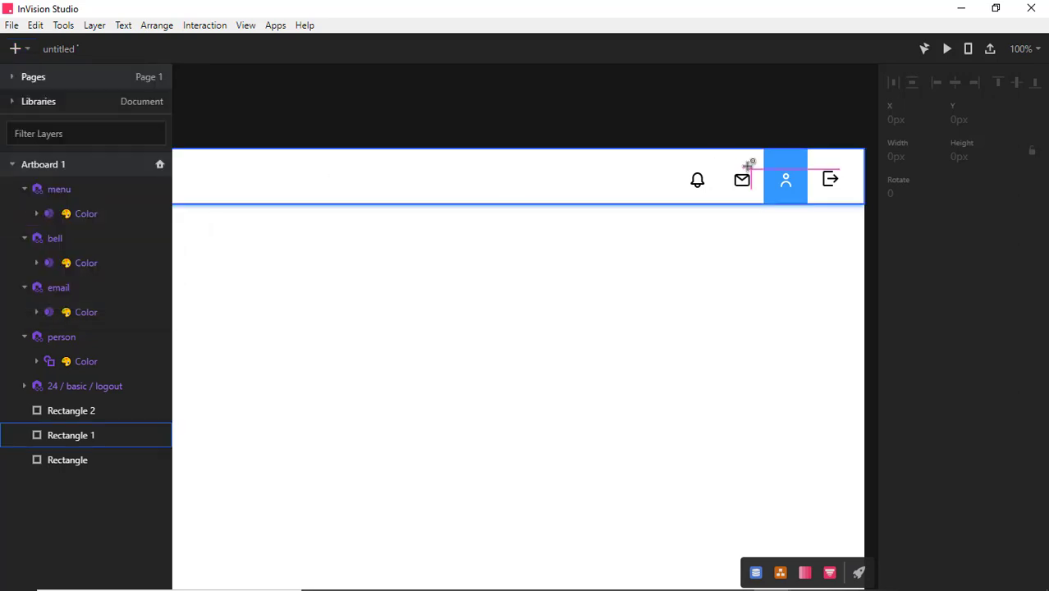
pyautogui.moveTo(757, 179); pyautogui.dragTo(764, 181)
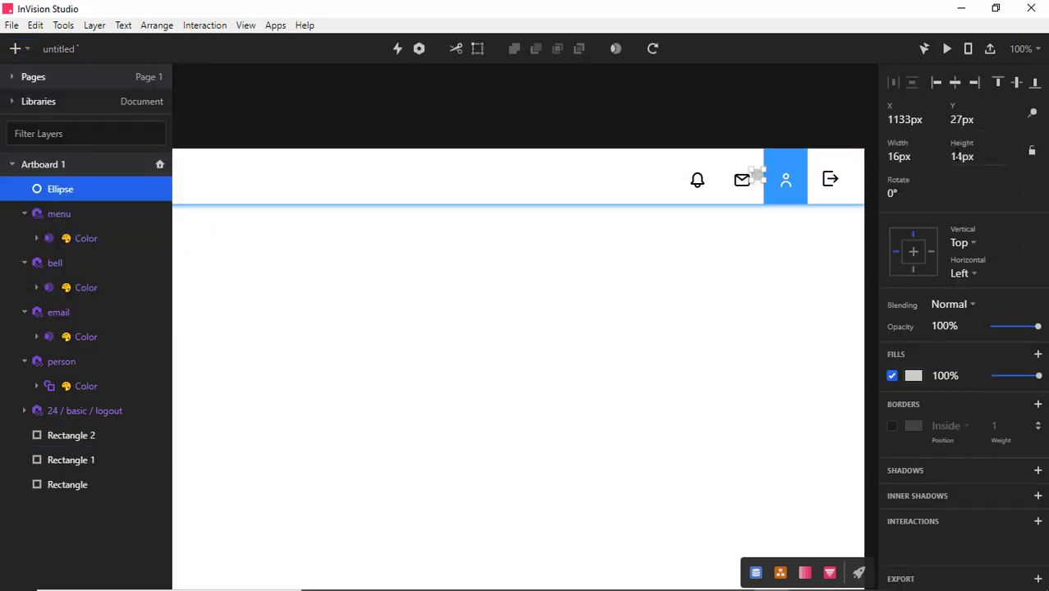
pyautogui.doubleClick(956, 156)
pyautogui.doubleClick(891, 156)
pyautogui.write('5')
pyautogui.press('Return')
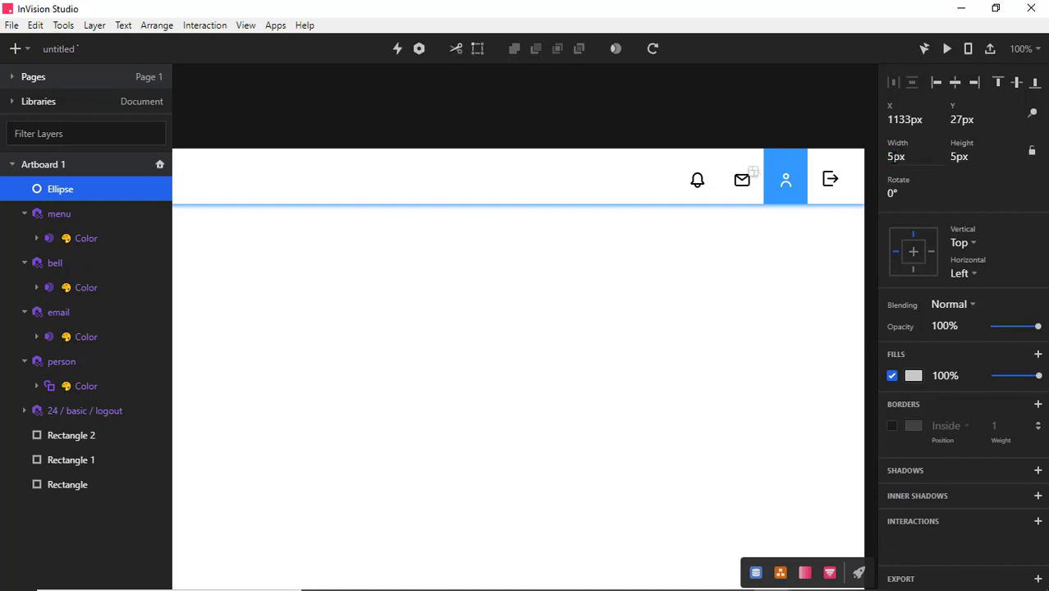
# Fill the small ellipse beside the email icon with red FF5F58 and resize it to 10 × 10 px
pyautogui.click(913, 375)
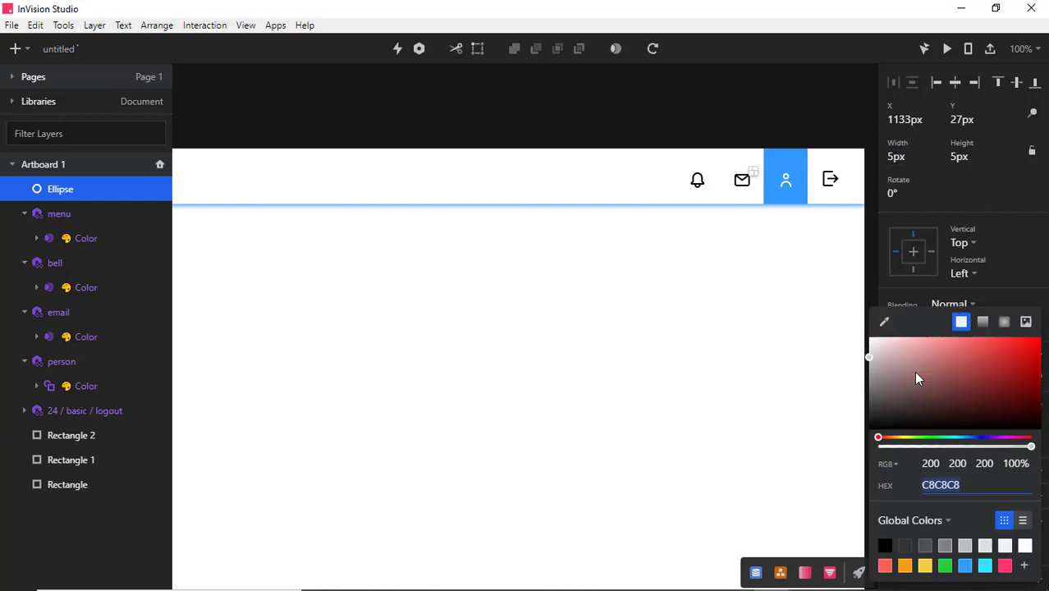
pyautogui.click(884, 566)
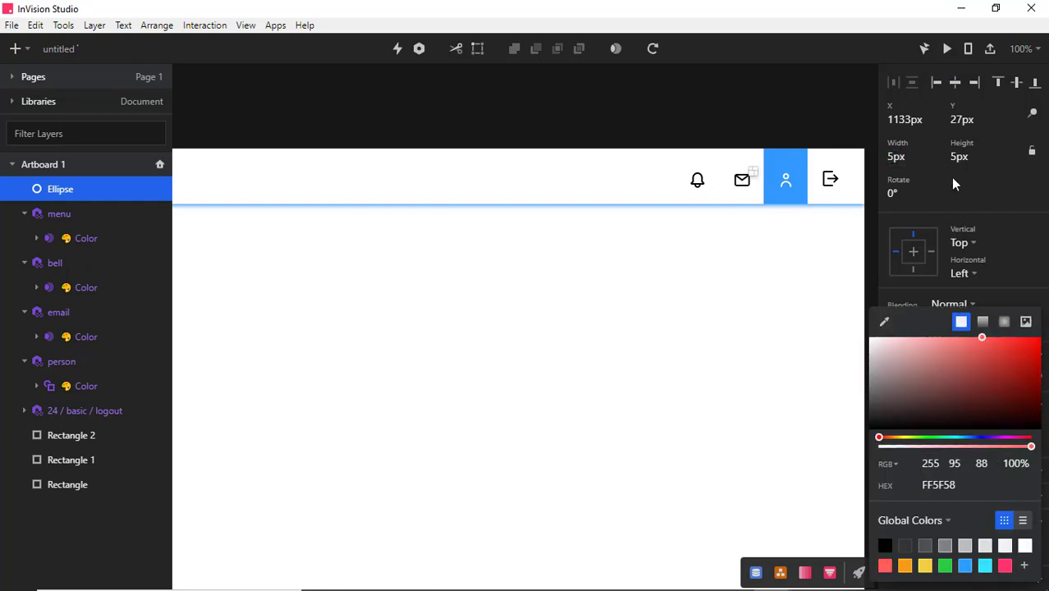
pyautogui.click(889, 155)
pyautogui.doubleClick(889, 155)
pyautogui.write('9')
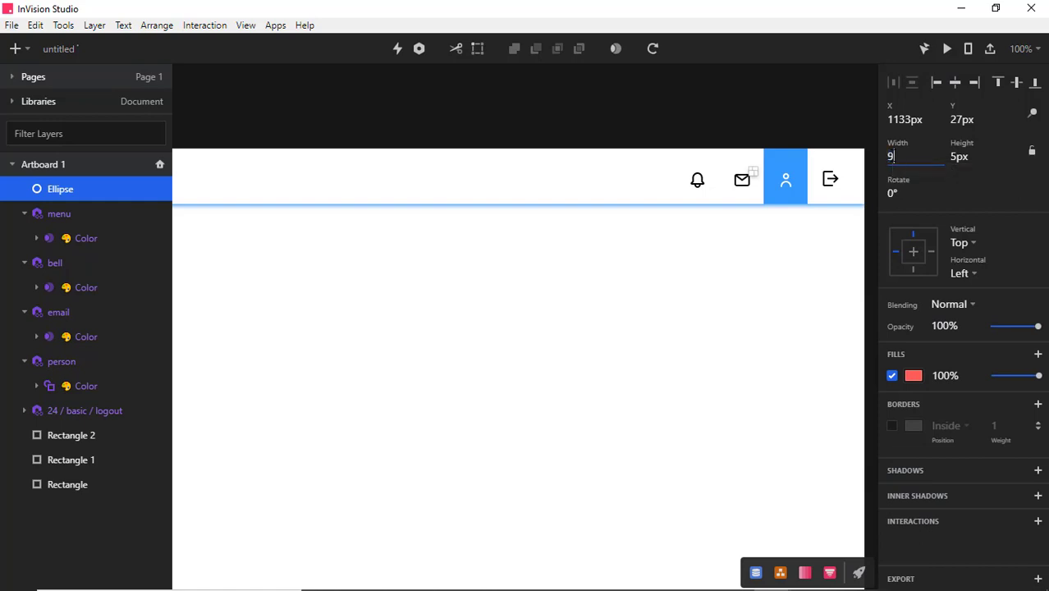
pyautogui.press('Tab')
pyautogui.write('10')
pyautogui.press('Return')
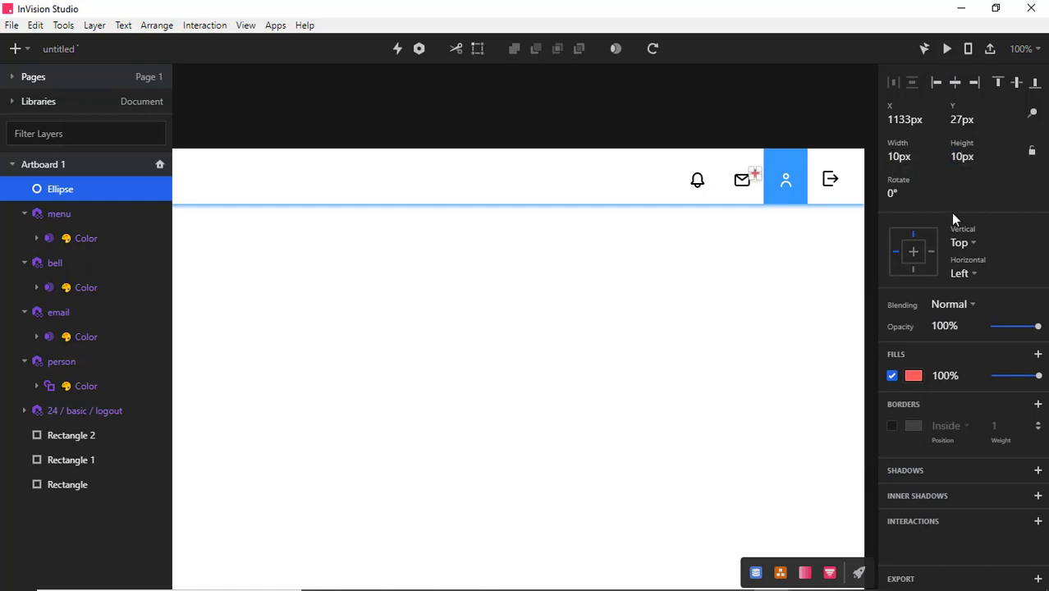
# Add a shadow to the red ellipse and set the shadow colour to FF5F58
pyautogui.click(916, 470)
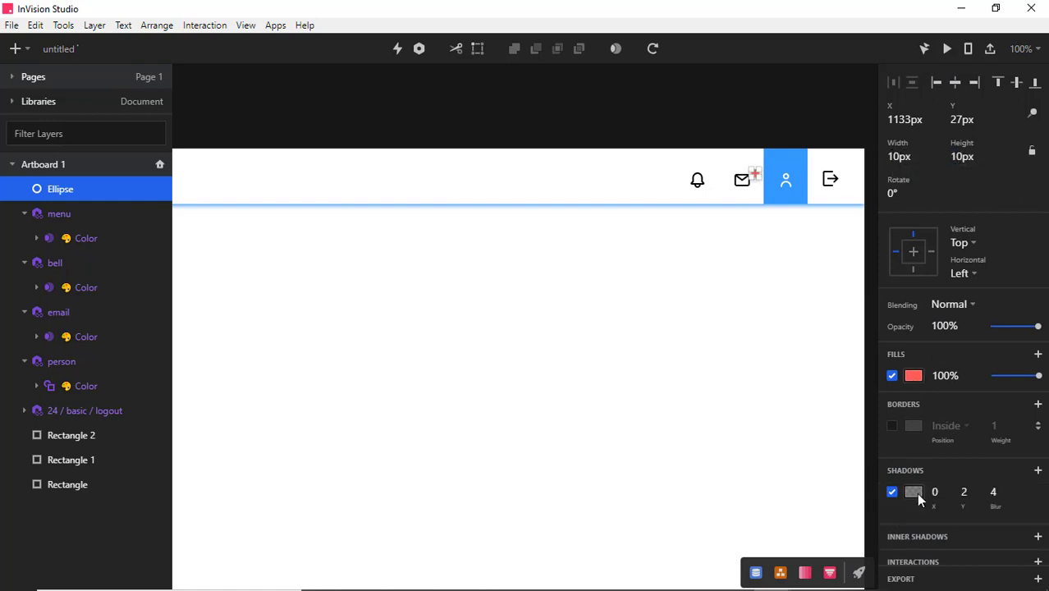
pyautogui.click(914, 492)
pyautogui.click(885, 566)
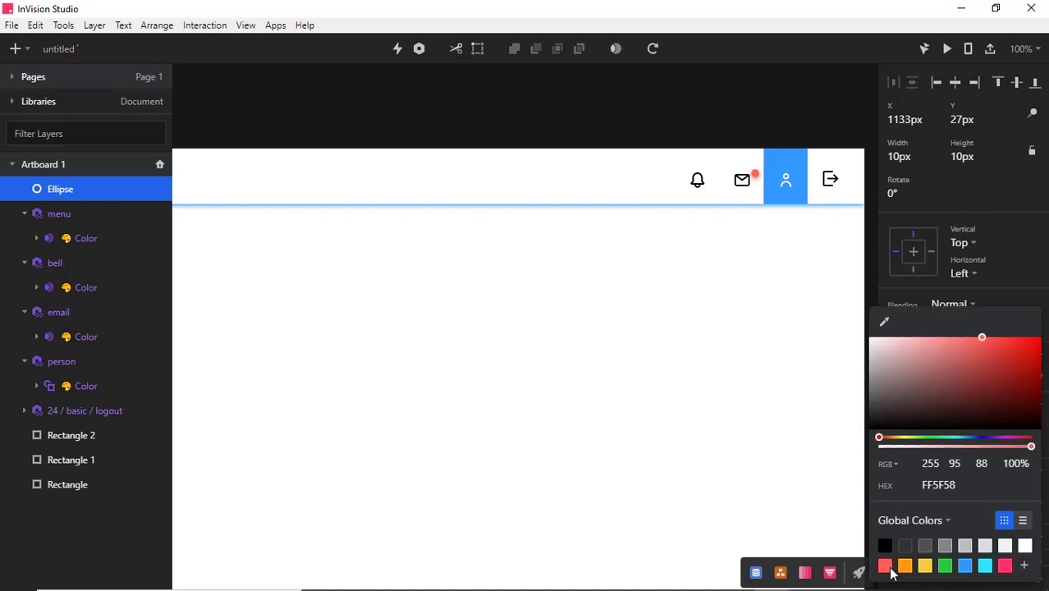
# Set the shadow blur of the red ellipse beside the email icon to 10 and change its fill to DF1910
pyautogui.click(1033, 287)
pyautogui.write('10')
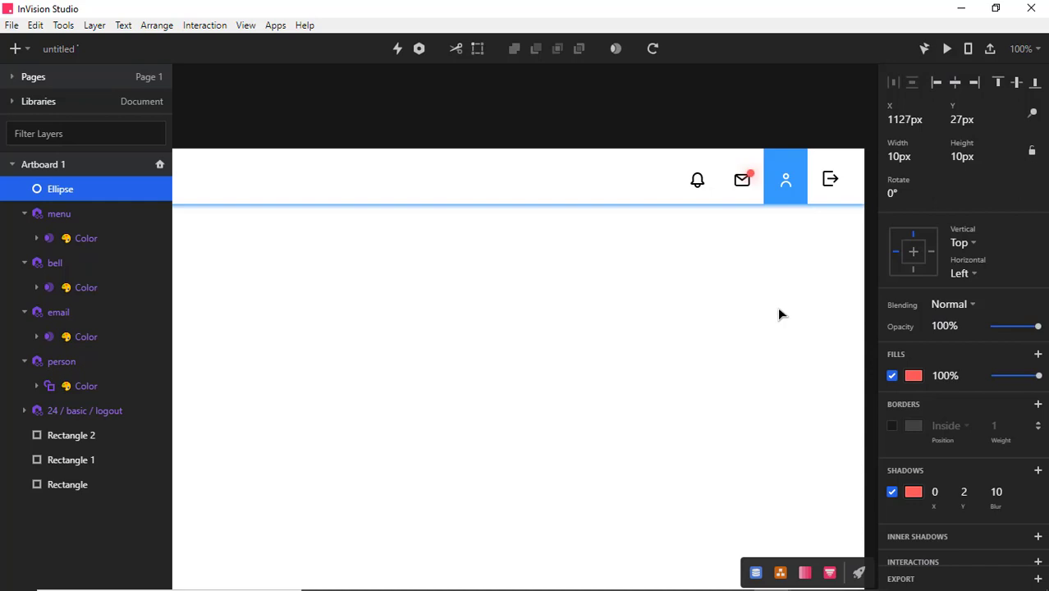
pyautogui.click(913, 375)
pyautogui.click(1028, 349)
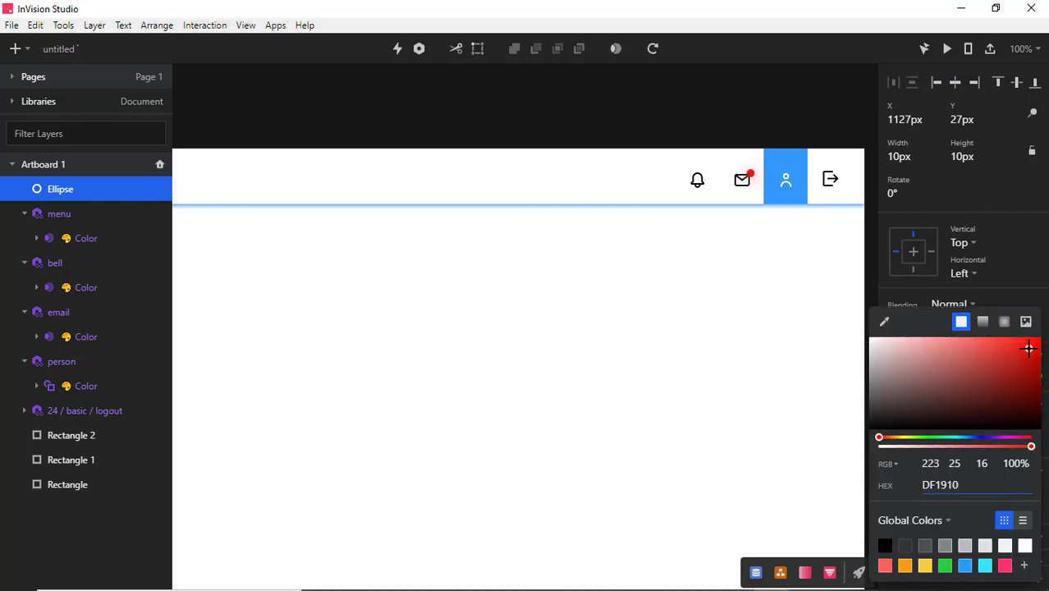
pyautogui.click(793, 327)
# Duplicate the red notification dot, place the copy at the bell icon's upper-right corner, and preview the artboard
pyautogui.hotkey('ctrl', 'd')
pyautogui.hotkey('shift', 'Left')
pyautogui.hotkey('shift', 'Left')
pyautogui.hotkey('shift', 'Left')
pyautogui.hotkey('shift', 'Left')
pyautogui.hotkey('shift', 'Left')
pyautogui.hotkey('shift', 'Left')
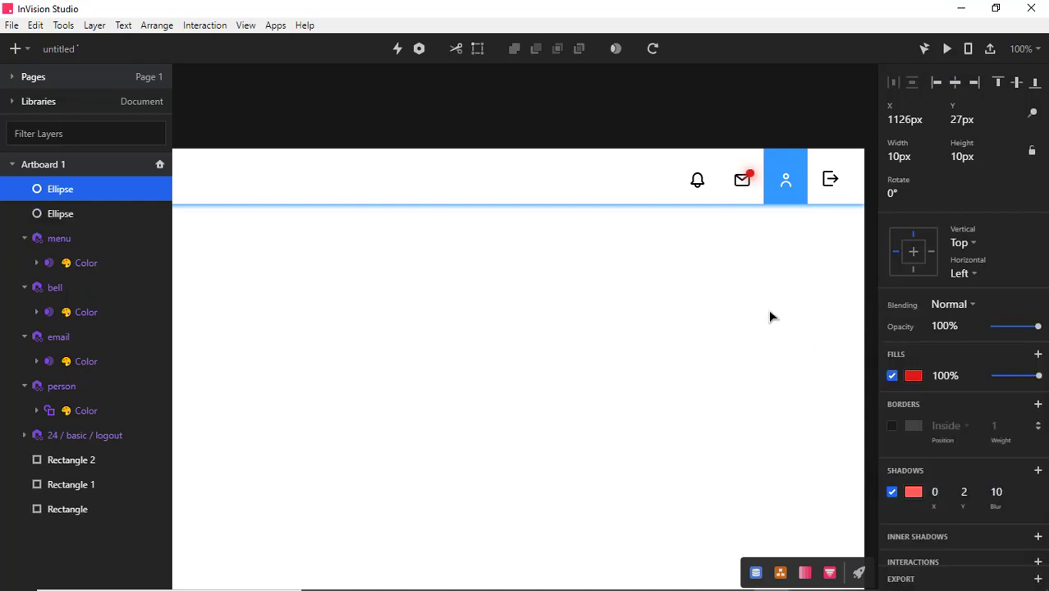
pyautogui.press('Left')
pyautogui.press('Left')
pyautogui.press('Left')
pyautogui.press('Left')
pyautogui.press('Escape')
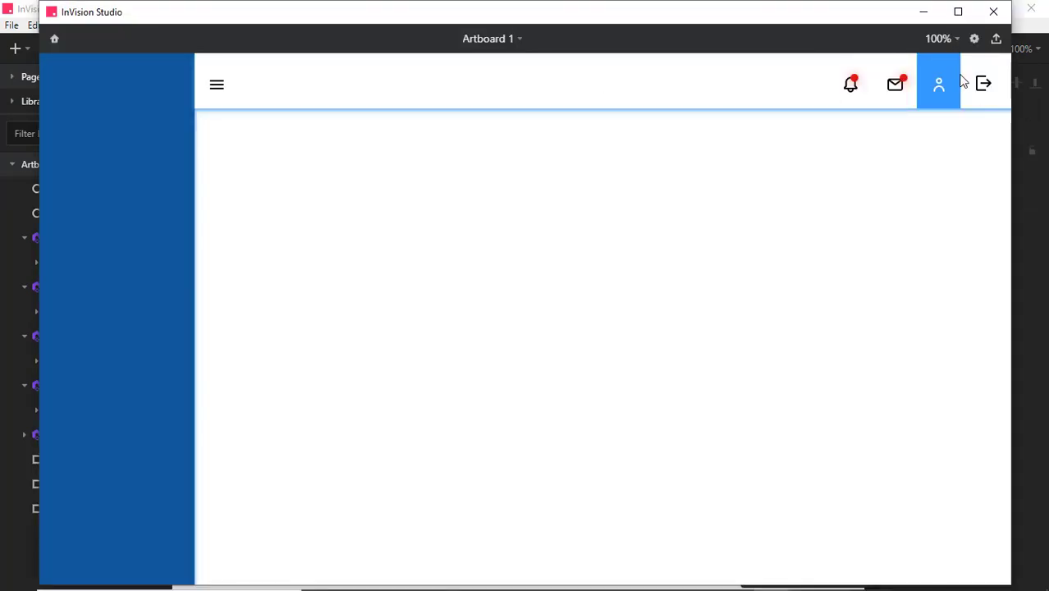
pyautogui.click(992, 11)
# Align the menu, bell, email, person and logout icons vertically to the centre of the white header rectangle
pyautogui.click(834, 186)
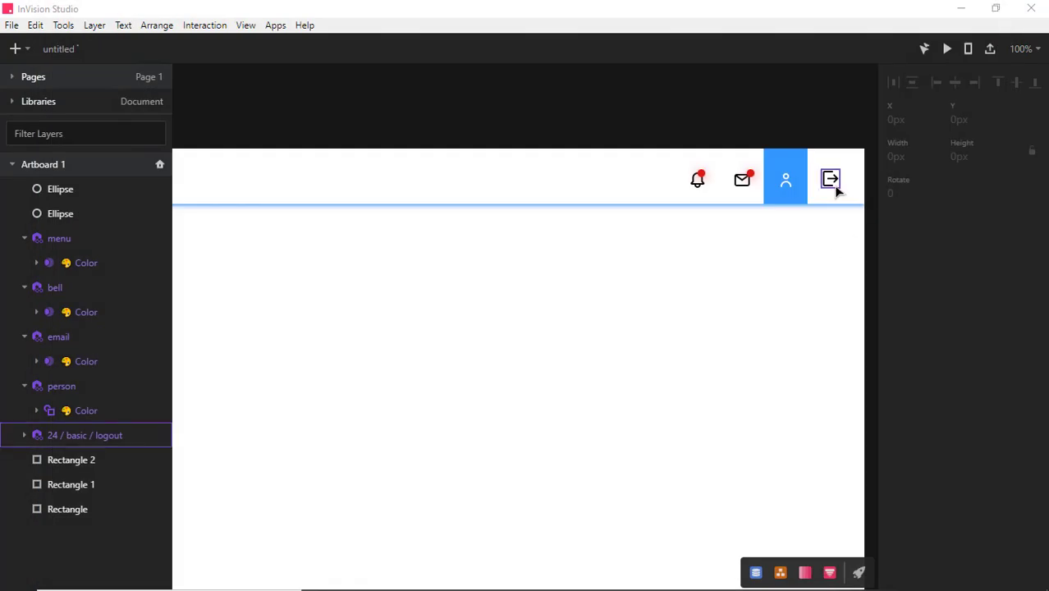
pyautogui.keyDown('shift'); pyautogui.click(788, 186); pyautogui.keyUp('shift')
pyautogui.click(725, 138)
pyautogui.hotkey('ctrl', '-')
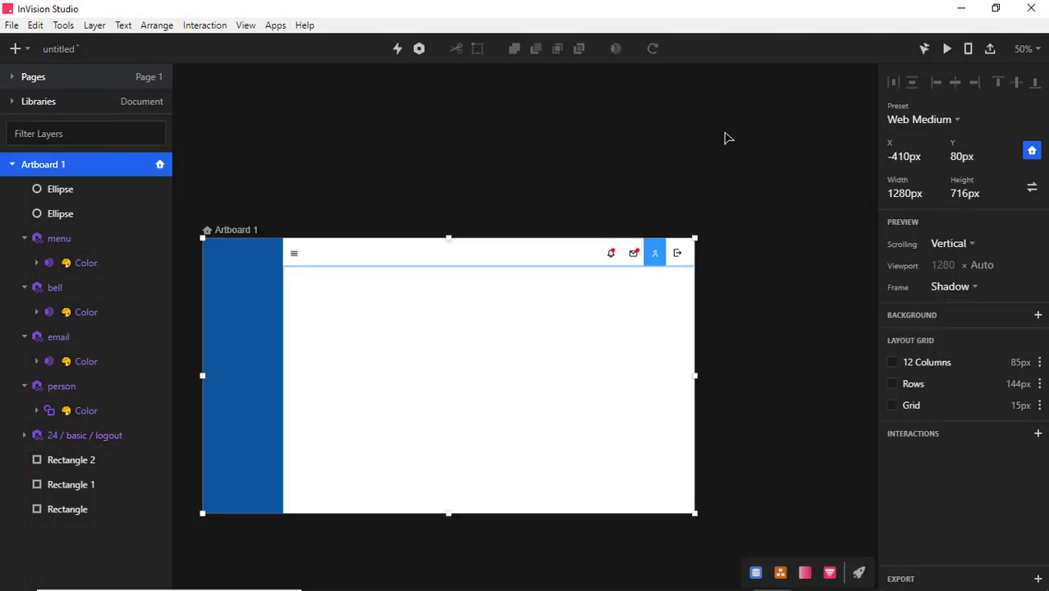
pyautogui.click(678, 252)
pyautogui.keyDown('shift'); pyautogui.click(655, 254); pyautogui.keyUp('shift')
pyautogui.keyDown('shift'); pyautogui.click(635, 255); pyautogui.keyUp('shift')
pyautogui.keyDown('shift'); pyautogui.click(611, 253); pyautogui.keyUp('shift')
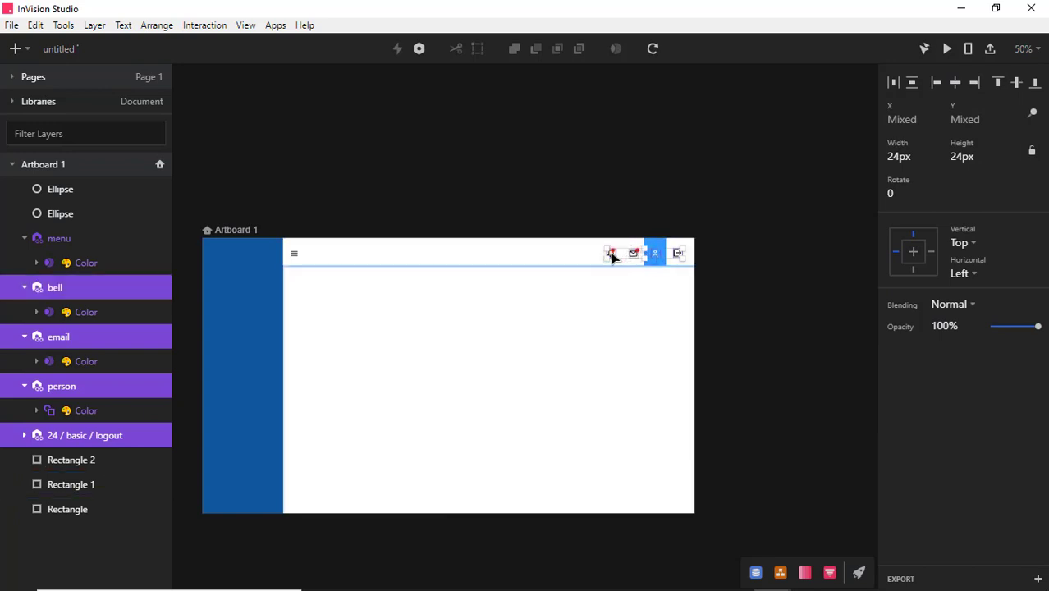
pyautogui.keyDown('shift'); pyautogui.click(294, 252); pyautogui.keyUp('shift')
pyautogui.keyDown('shift'); pyautogui.click(365, 244); pyautogui.keyUp('shift')
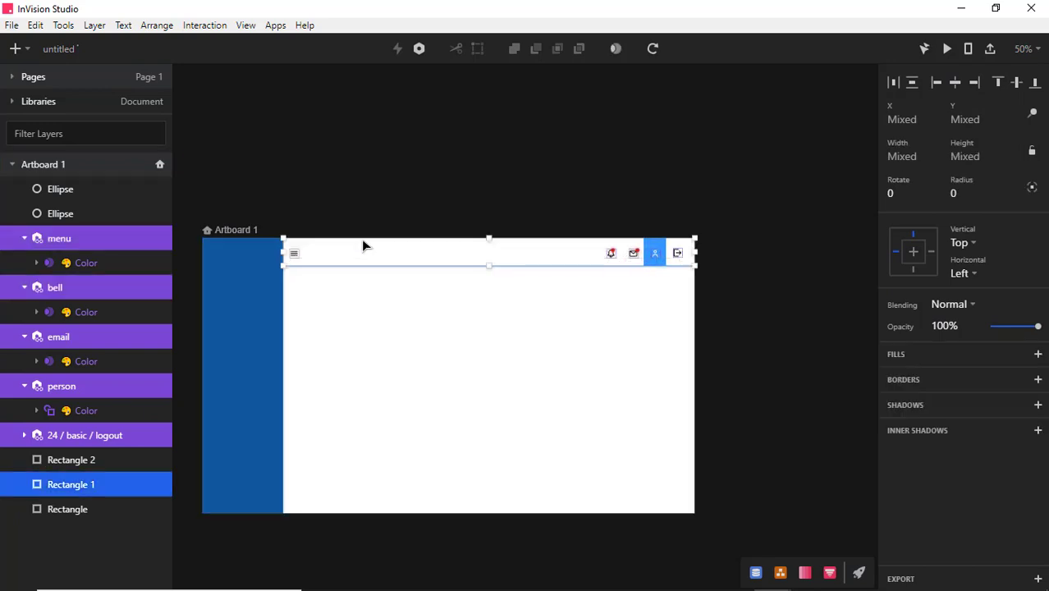
pyautogui.click(1015, 82)
pyautogui.click(857, 232)
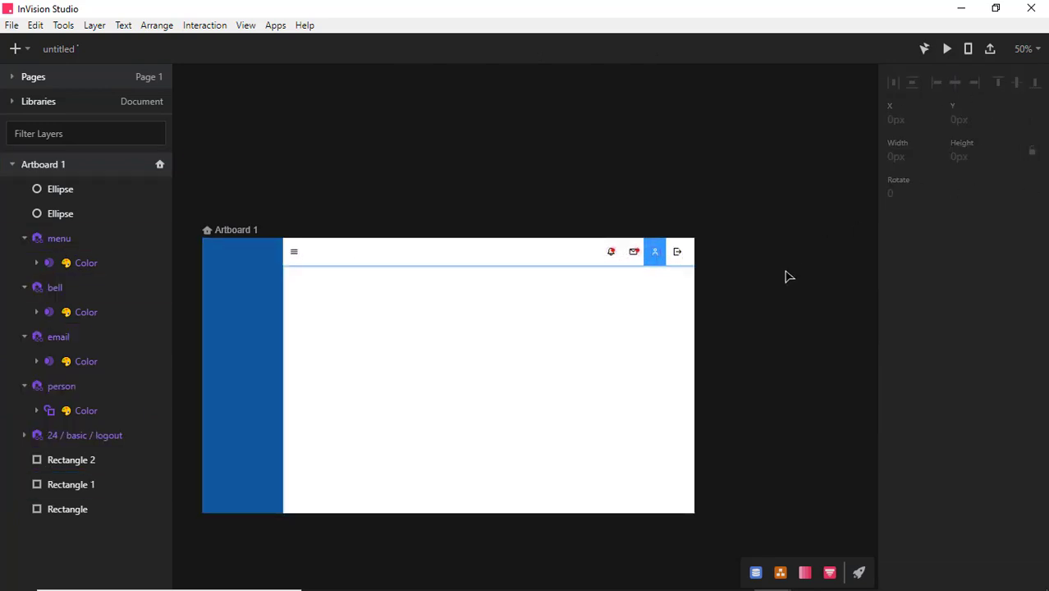
# Draw a grey rectangle about 720 px wide between the menu and bell icons, about X 286, Y 48 px, and set its height to 5 px
pyautogui.hotkey('ctrl', '0')
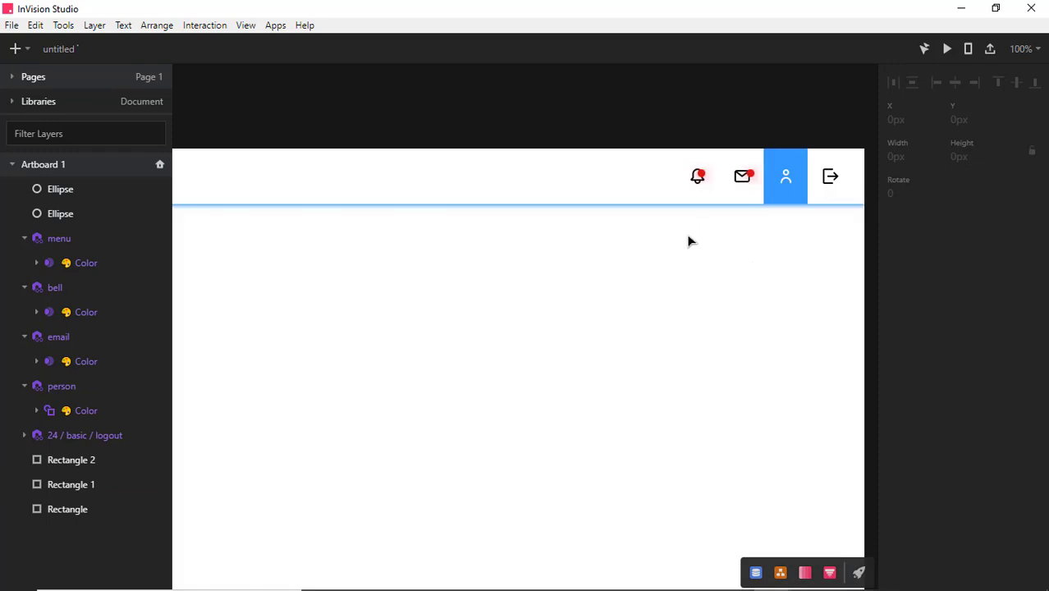
pyautogui.click(644, 151)
pyautogui.moveTo(644, 150); pyautogui.dragTo(774, 143)
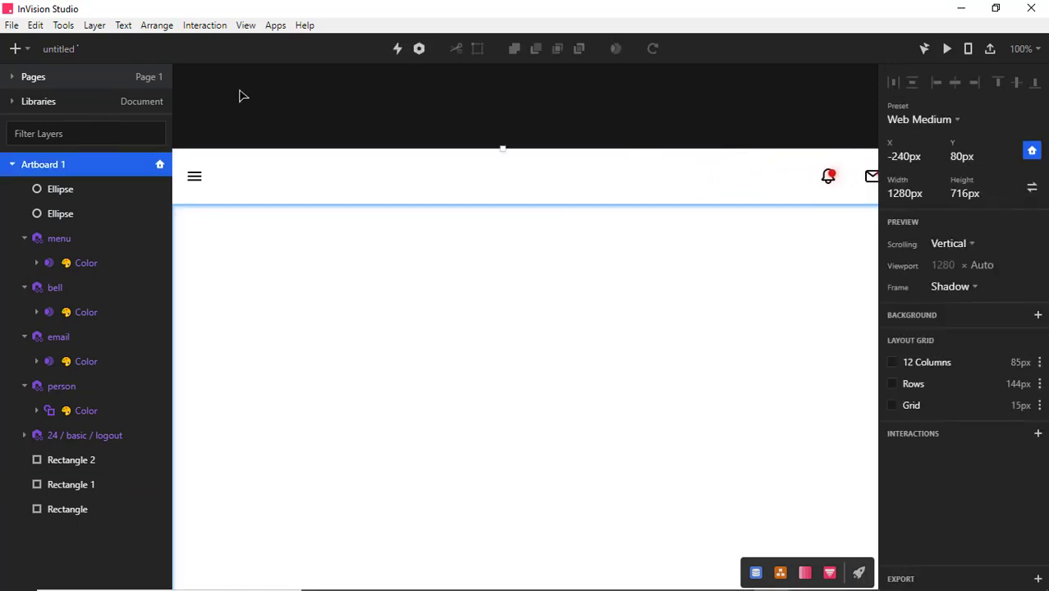
pyautogui.click(15, 48)
pyautogui.click(34, 150)
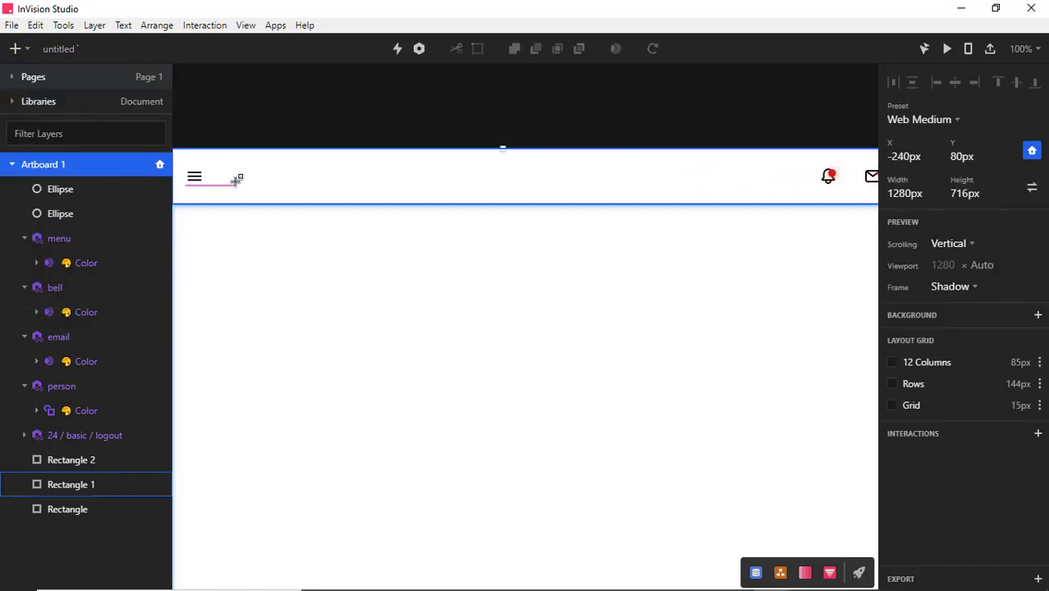
pyautogui.moveTo(232, 187); pyautogui.dragTo(785, 193)
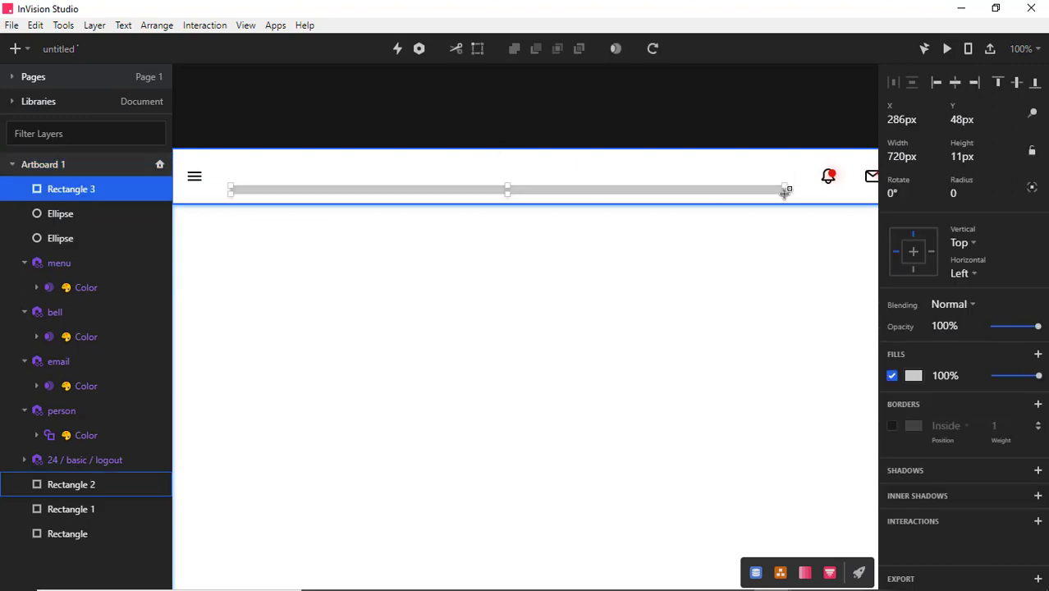
pyautogui.write('5')
pyautogui.press('Return')
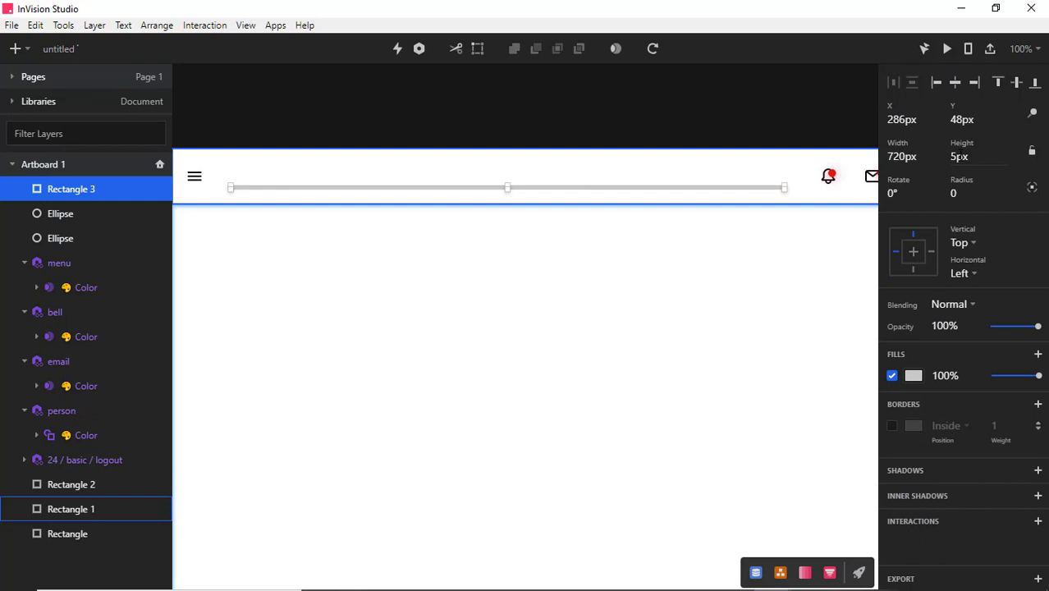
# Set the height of the grey line in the header to 3 px
pyautogui.press('Delete')
pyautogui.hotkey('ctrl', 'z')
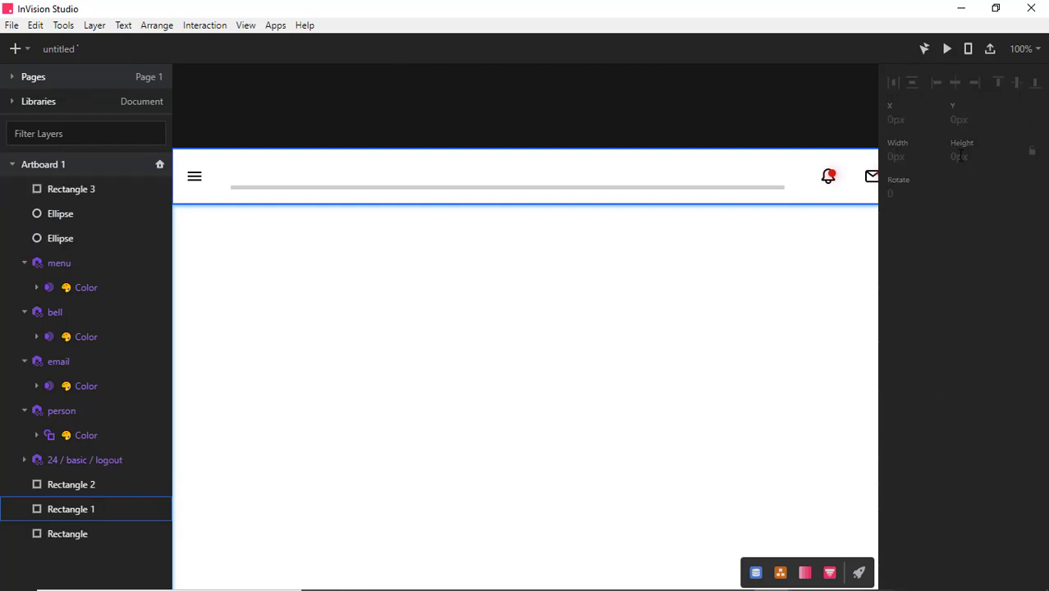
pyautogui.click(760, 188)
pyautogui.write('3')
pyautogui.press('Return')
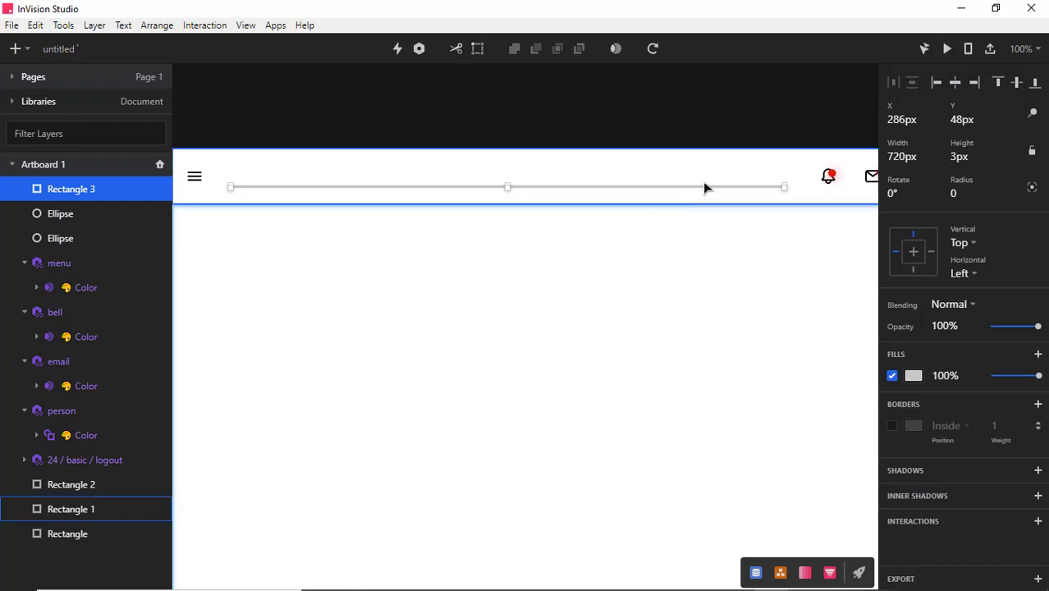
pyautogui.click(617, 277)
# Insert the Eva Icons search icon above the start of the grey line, at about X 287, Y 18 px
pyautogui.click(15, 48)
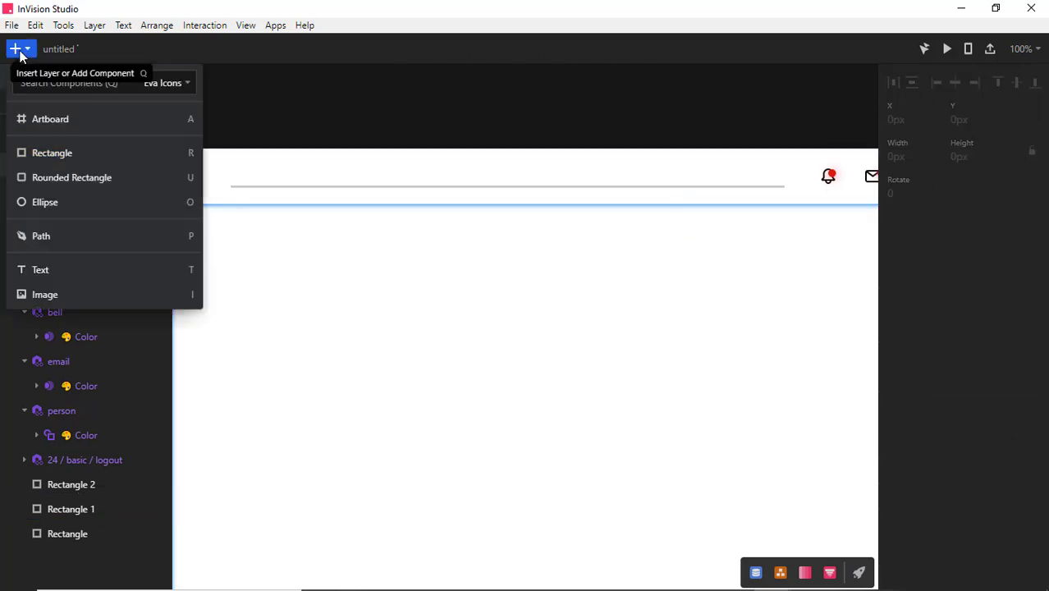
pyautogui.write('sear')
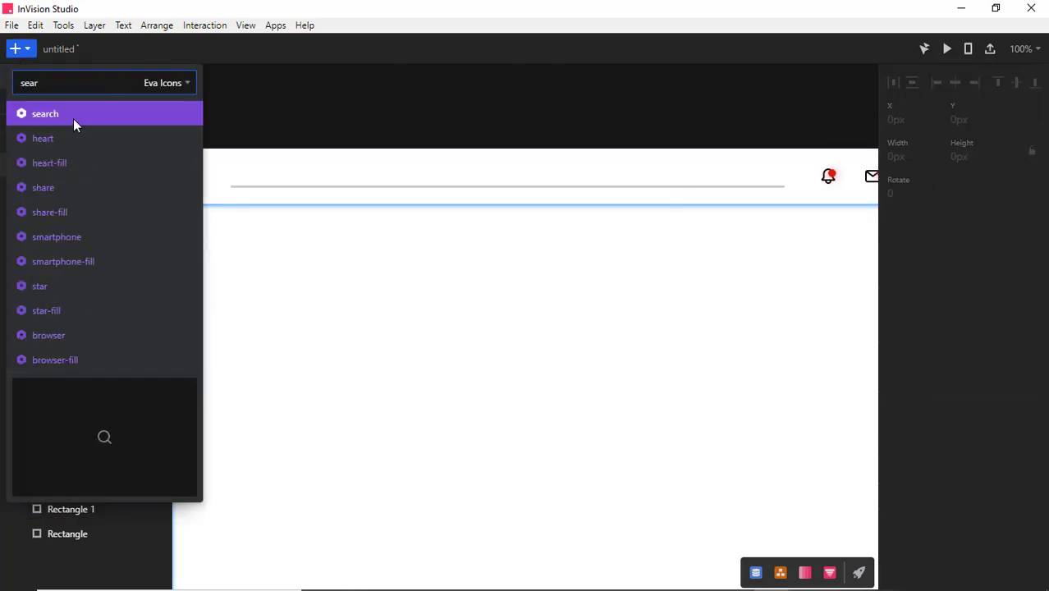
pyautogui.moveTo(73, 118); pyautogui.dragTo(245, 181)
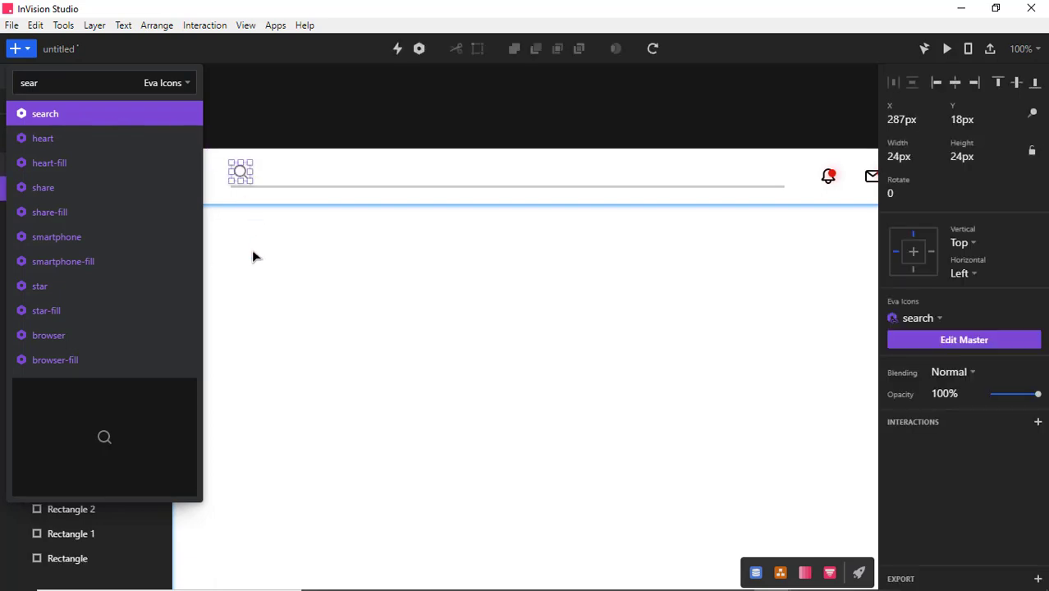
pyautogui.press('Escape')
# Add the text "Search" just after the search icon, above the grey line, at about X 322, Y 24 px
pyautogui.click(15, 49)
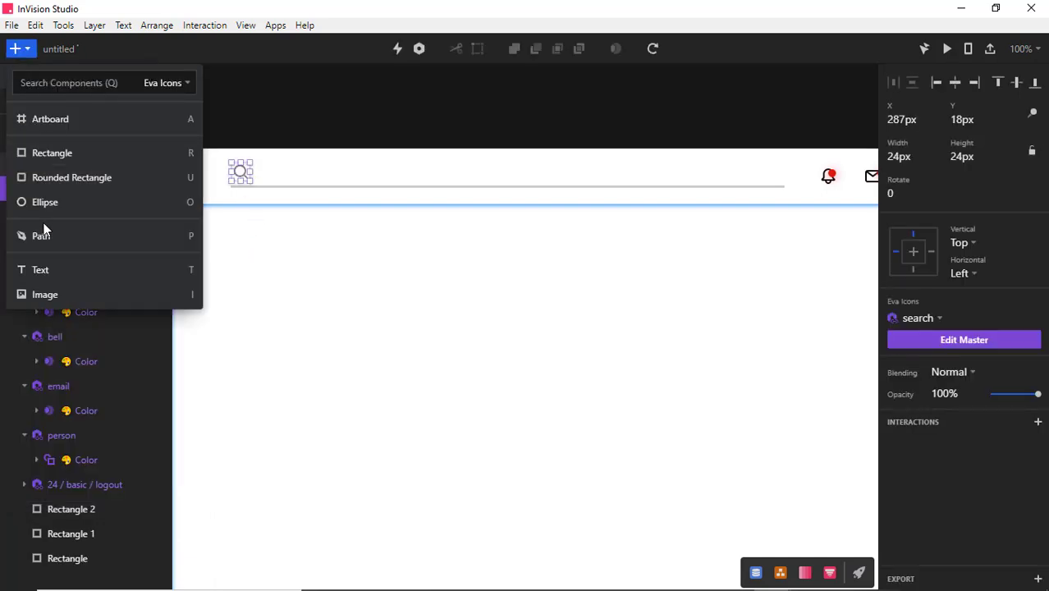
pyautogui.click(41, 269)
pyautogui.click(269, 171)
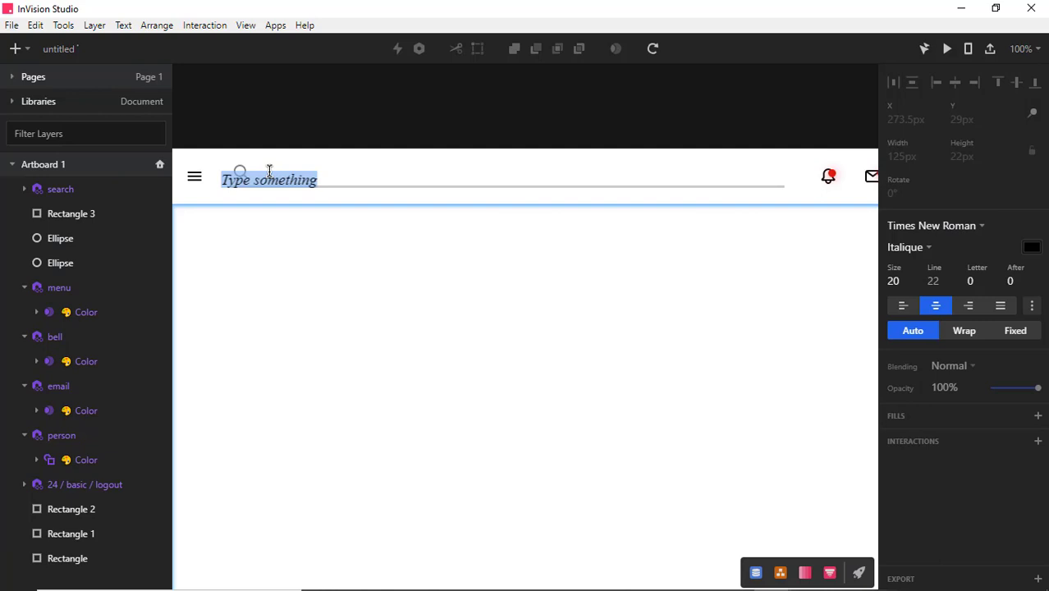
pyautogui.write('Search')
pyautogui.press('Escape')
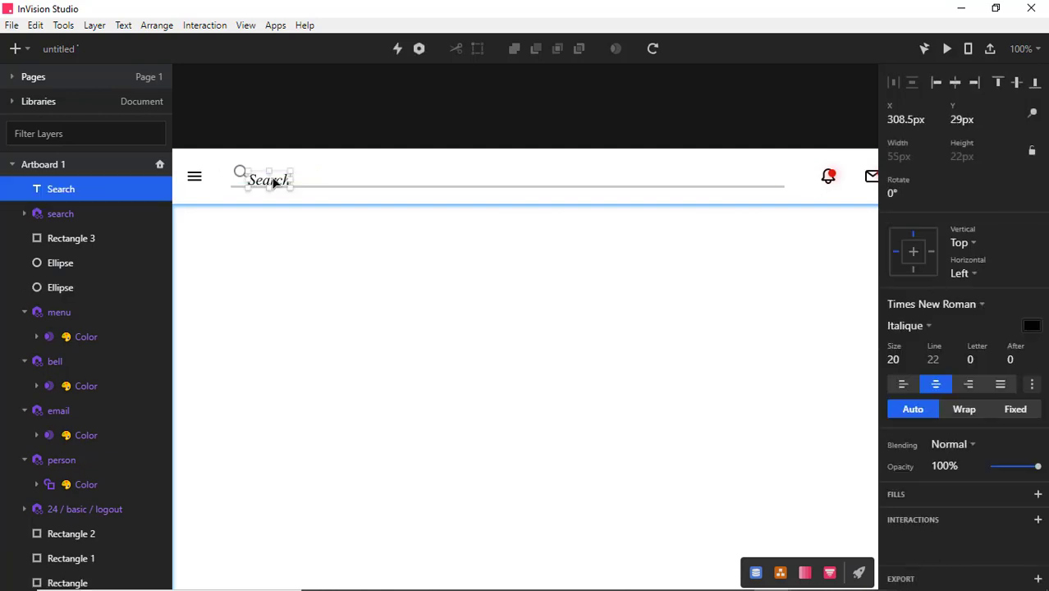
pyautogui.moveTo(276, 182); pyautogui.dragTo(283, 176)
# Colour the Search text C8C8C8 by sampling the grey line beneath it
pyautogui.click(1032, 327)
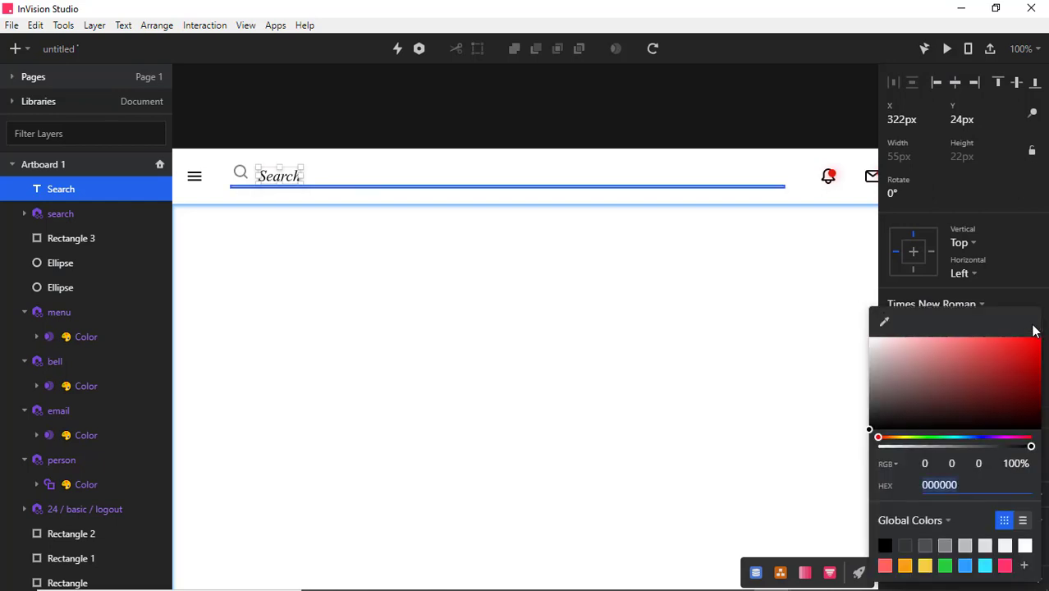
pyautogui.click(885, 324)
pyautogui.click(383, 186)
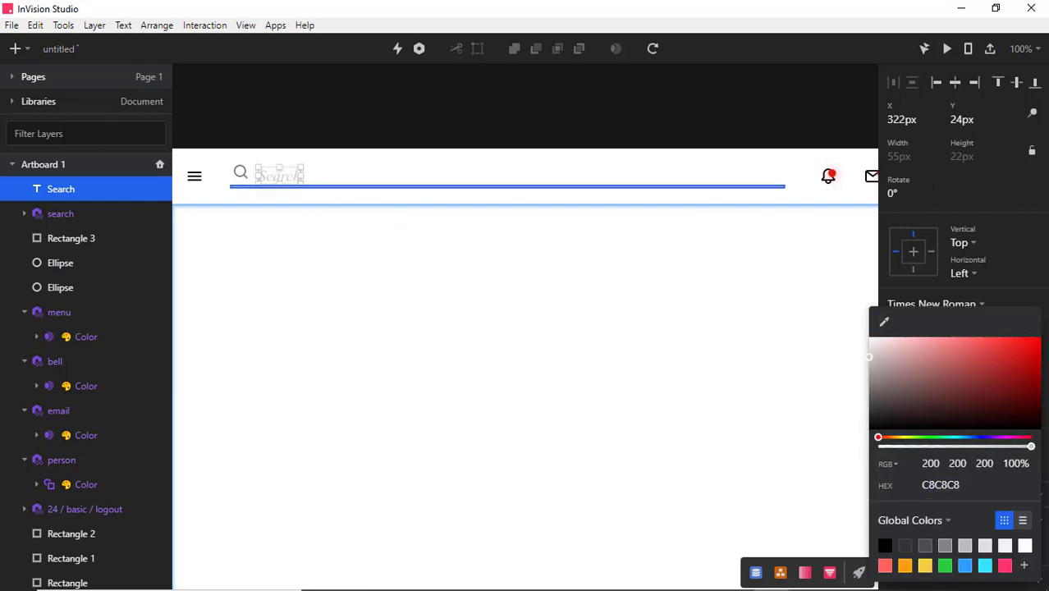
pyautogui.click(371, 294)
pyautogui.click(370, 293)
pyautogui.click(287, 175)
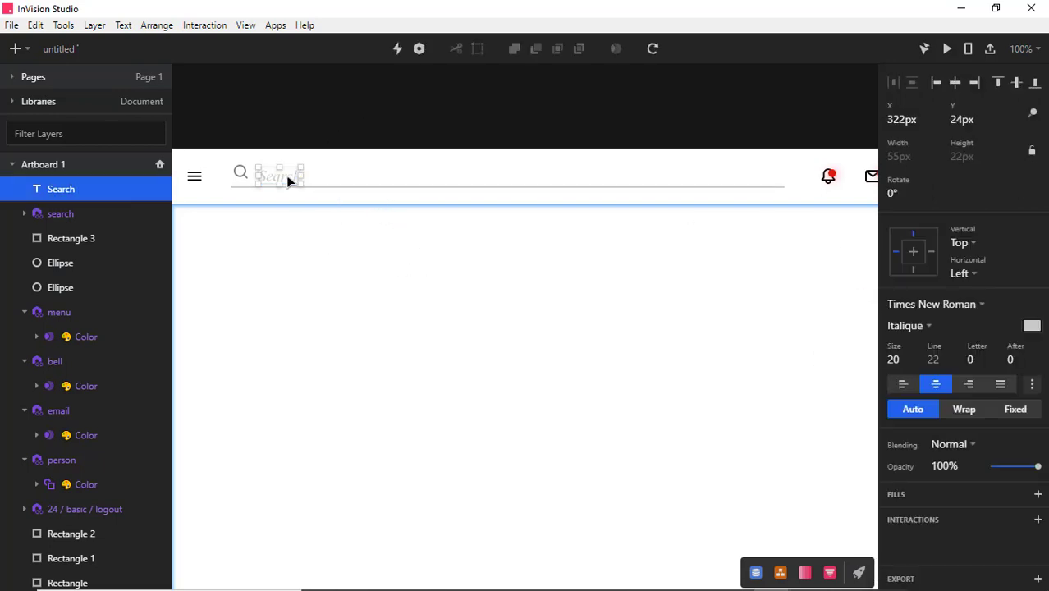
# Recolour the Search text with the mid-grey global colour and preview the artboard
pyautogui.click(1031, 328)
pyautogui.click(969, 546)
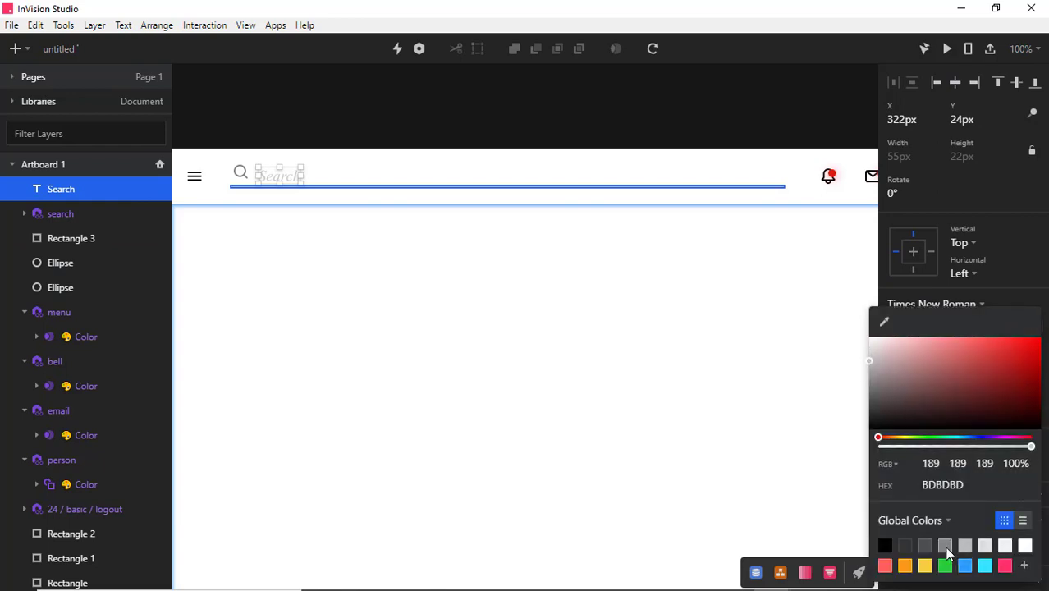
pyautogui.click(946, 548)
pyautogui.click(617, 417)
pyautogui.click(617, 417)
pyautogui.click(946, 49)
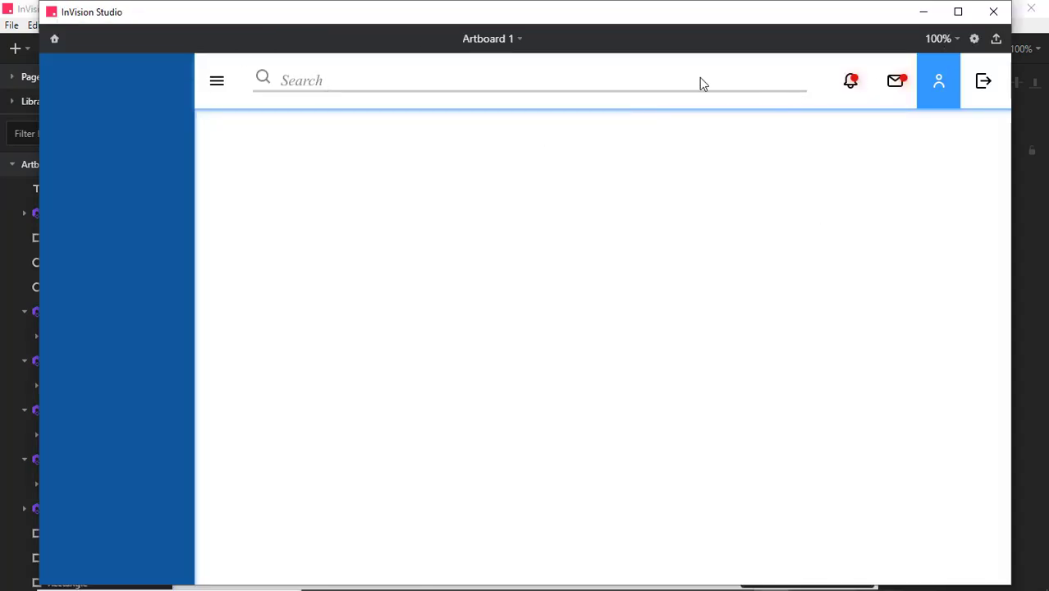
pyautogui.click(993, 11)
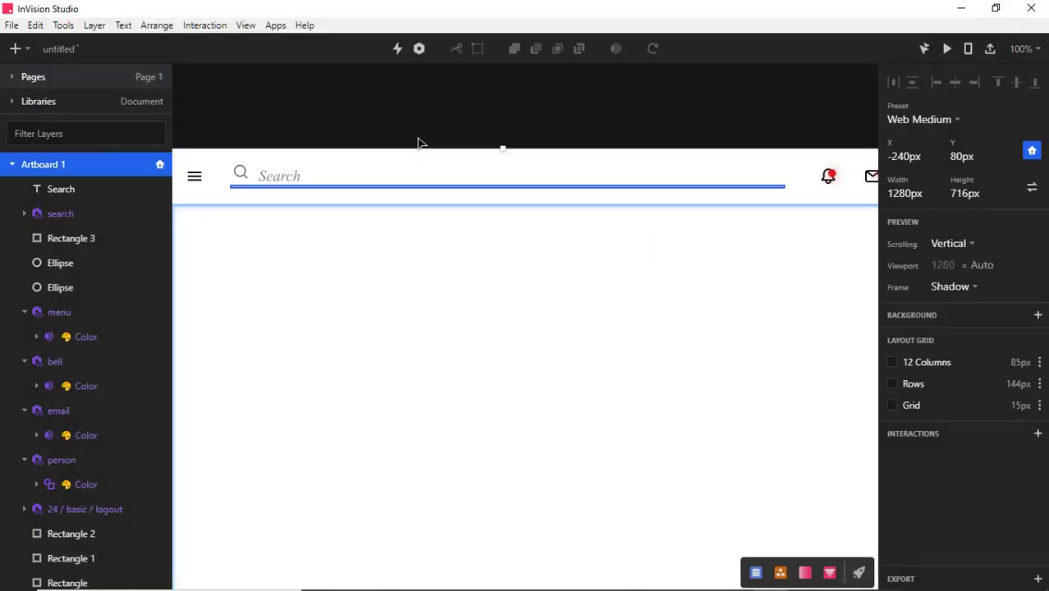
# Insert the image "new" from the dashboard folder onto the artboard
pyautogui.moveTo(385, 139); pyautogui.dragTo(609, 151)
pyautogui.click(12, 25)
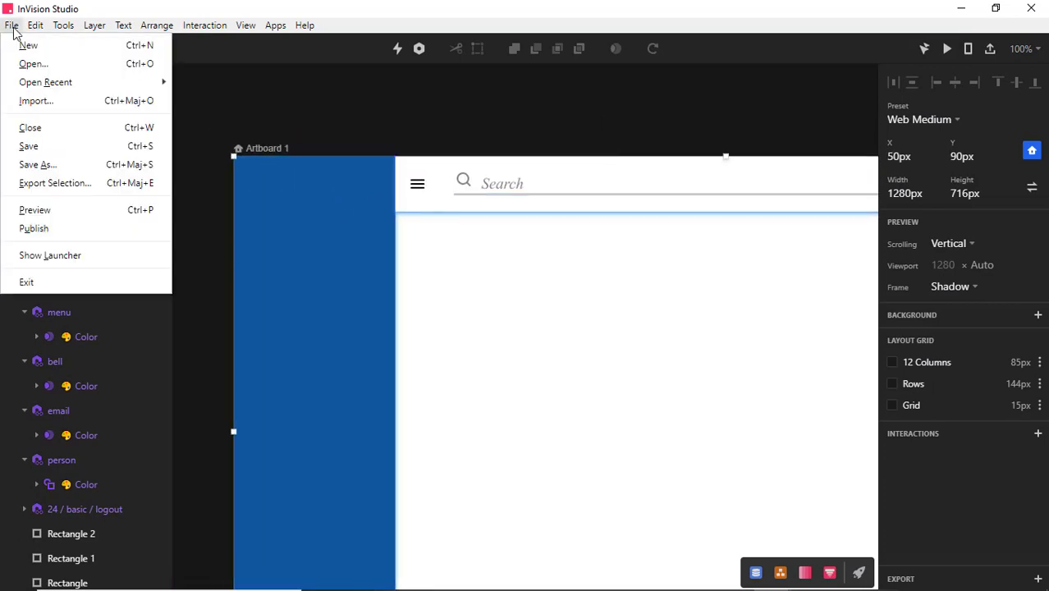
pyautogui.click(179, 86)
pyautogui.click(11, 77)
pyautogui.click(15, 49)
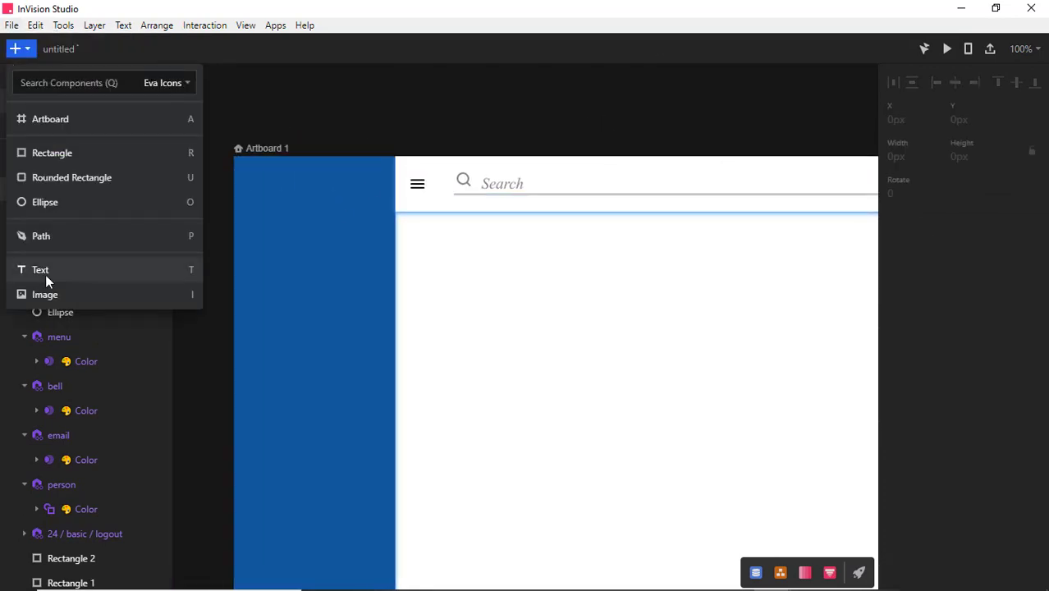
pyautogui.click(43, 290)
pyautogui.doubleClick(182, 143)
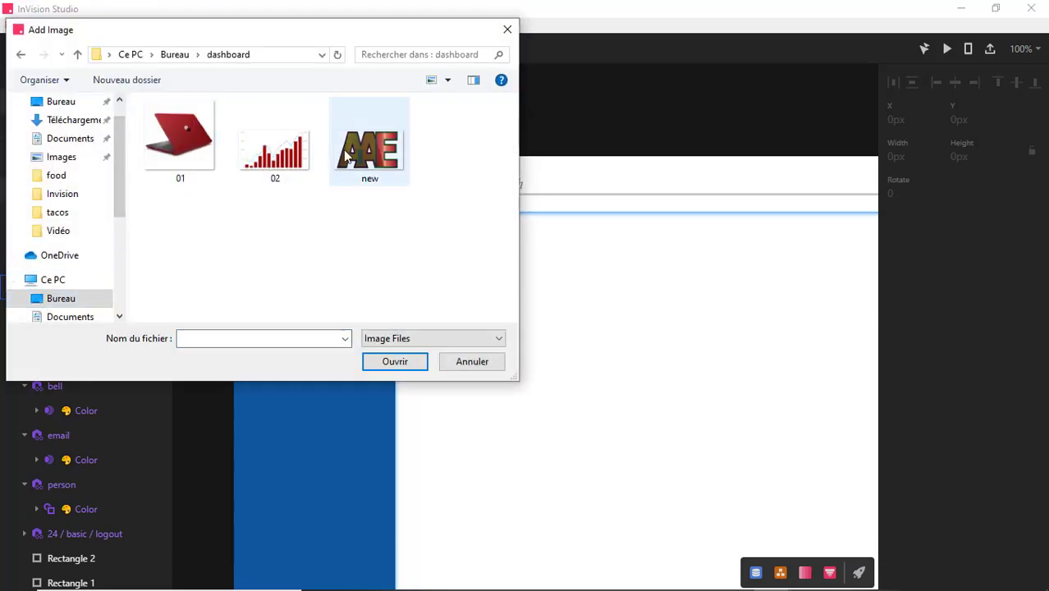
pyautogui.doubleClick(369, 144)
# Resize the logo image to 100 × 56 px and centre it near the blue sidebar's upper end, at about X 55, Y 22 px
pyautogui.hotkey('ctrl', '-')
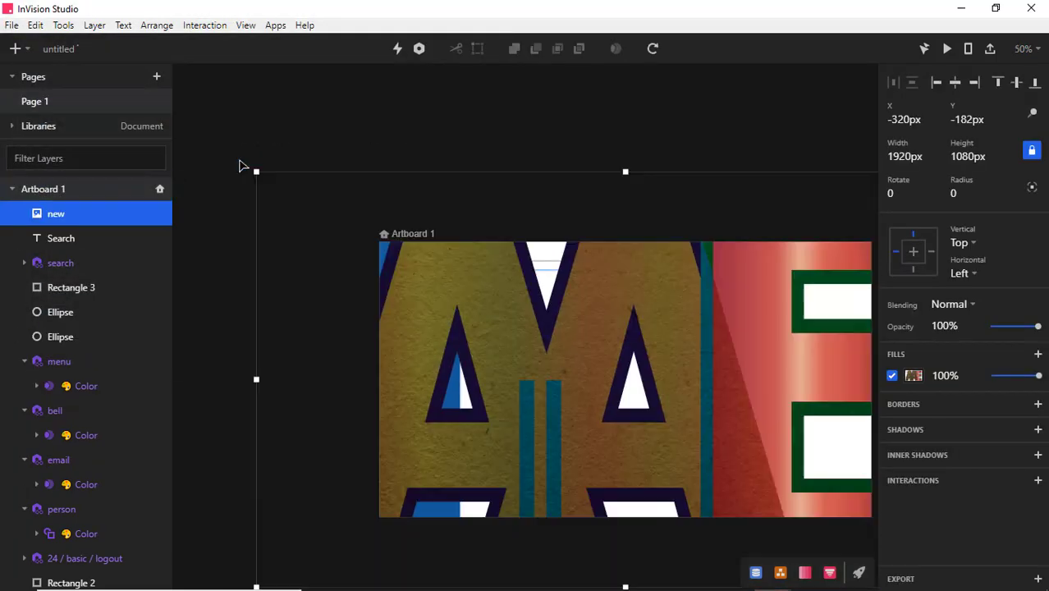
pyautogui.moveTo(255, 173); pyautogui.dragTo(411, 244)
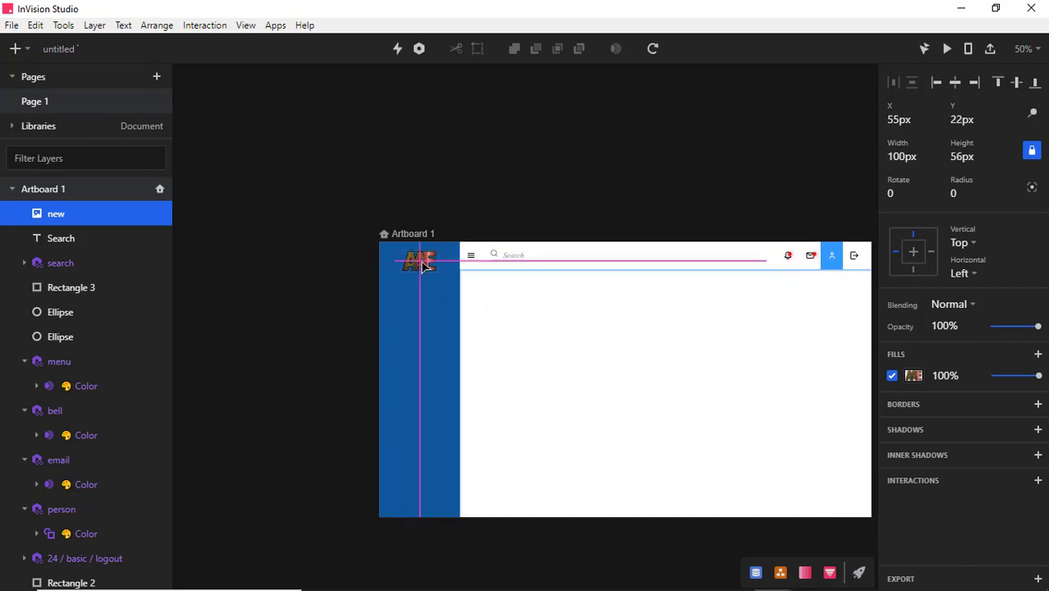
pyautogui.moveTo(491, 237); pyautogui.dragTo(432, 202)
pyautogui.hotkey('ctrl', '+')
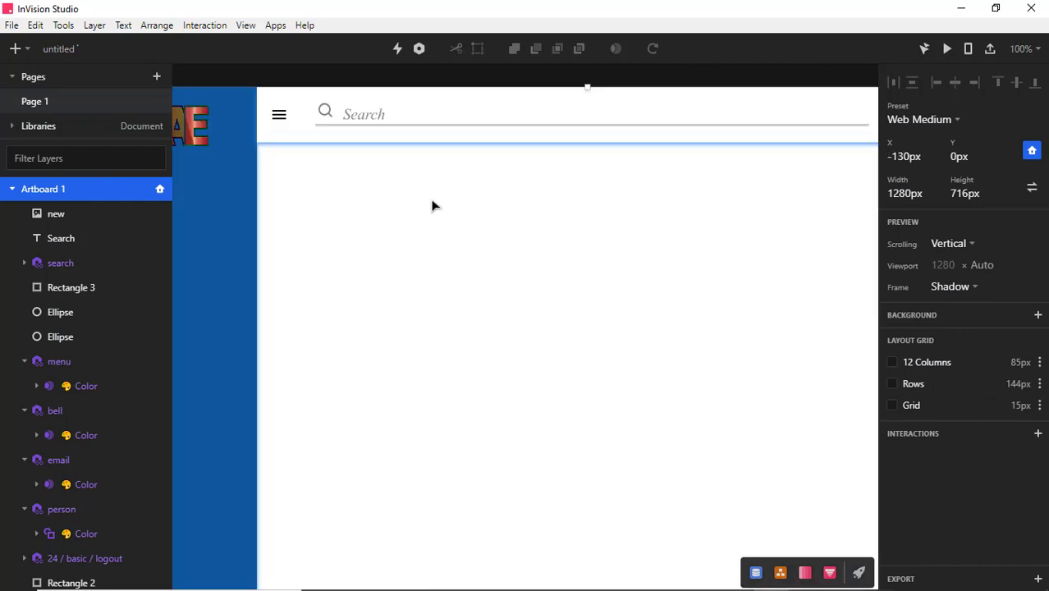
pyautogui.moveTo(357, 84); pyautogui.dragTo(517, 96)
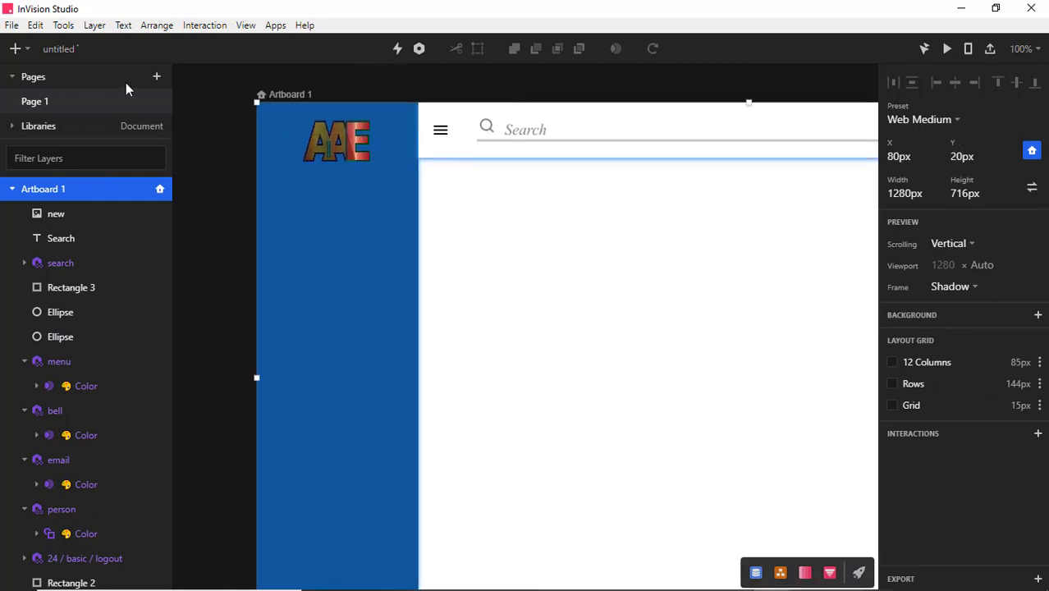
# Add the text "AAE IdeaPro" beneath the logo in the blue sidebar
pyautogui.click(15, 49)
pyautogui.click(42, 268)
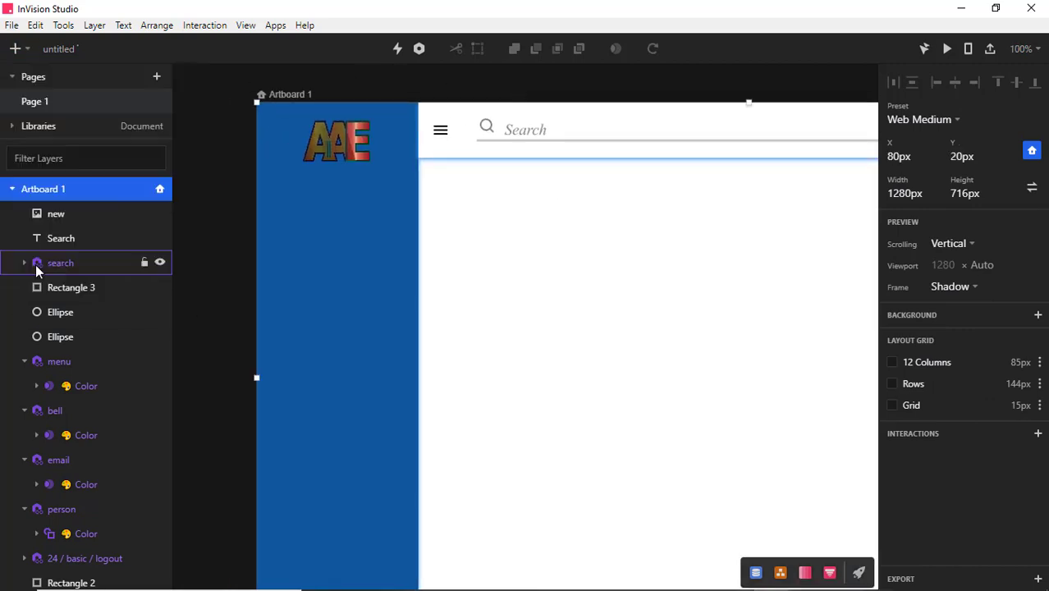
pyautogui.click(302, 191)
pyautogui.write('AAE')
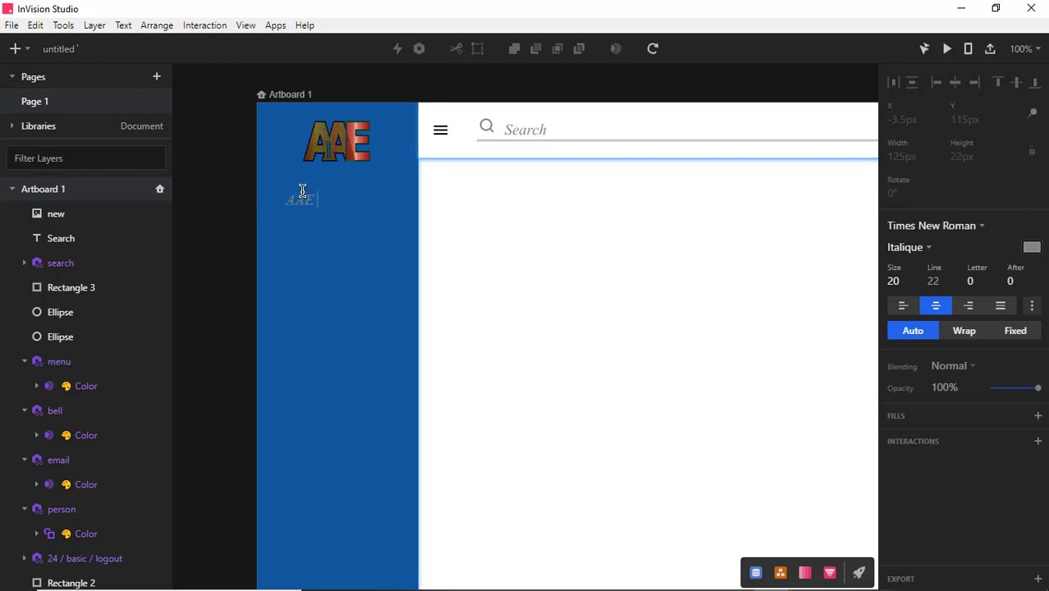
pyautogui.write(' IdeaPro')
pyautogui.press('Escape')
# Set the AAE IdeaPro text to the Gras style at size 23
pyautogui.click(919, 325)
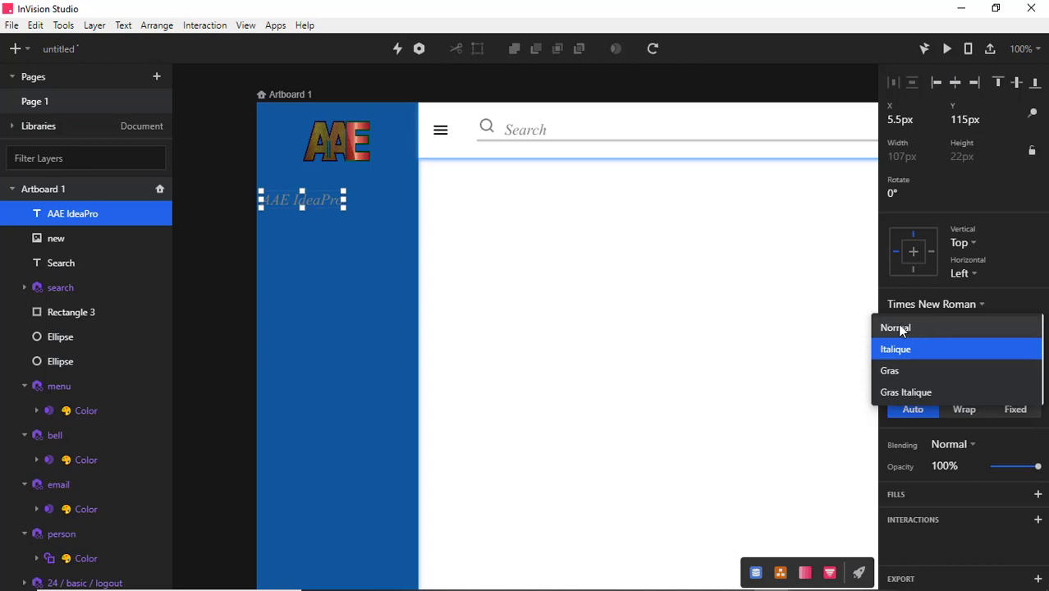
pyautogui.click(892, 371)
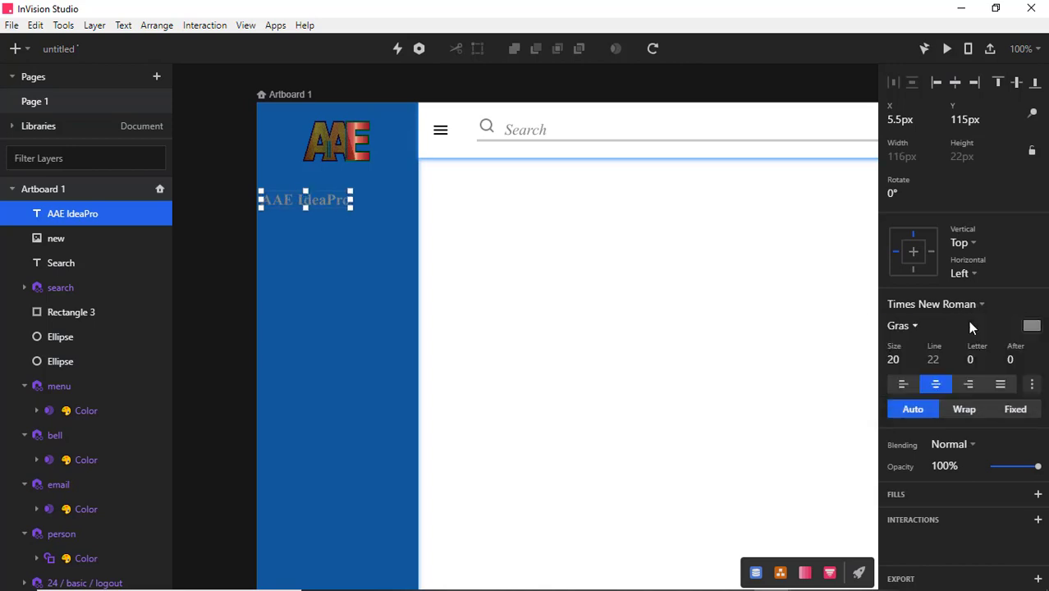
pyautogui.press('Up')
pyautogui.press('Up')
pyautogui.press('Up')
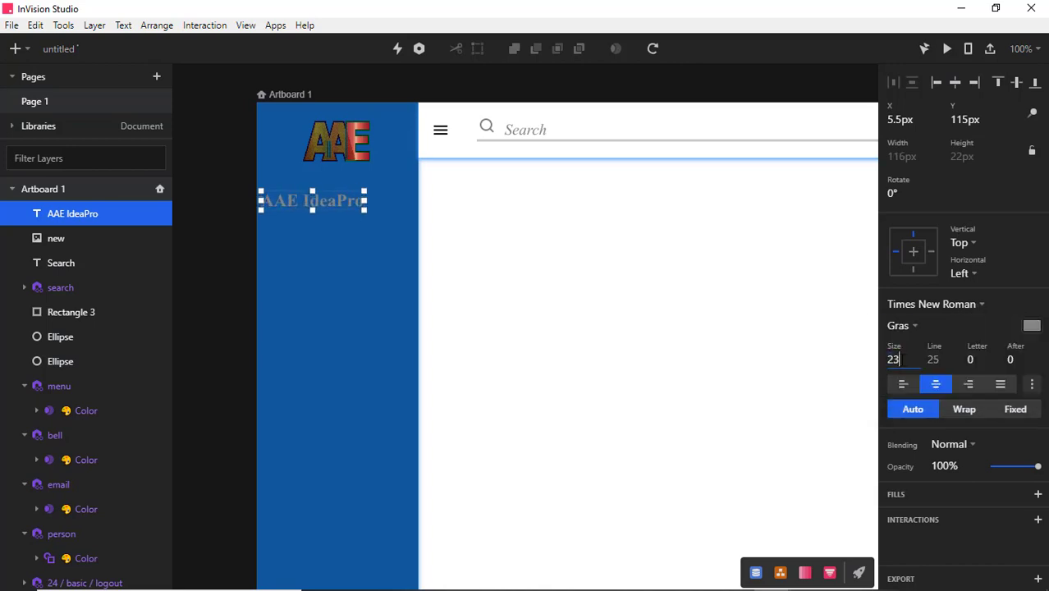
# Colour the AAE IdeaPro text white (FFFFFF) and centre it under the logo at about X 38, Y 97 px
pyautogui.click(1032, 325)
pyautogui.click(1024, 545)
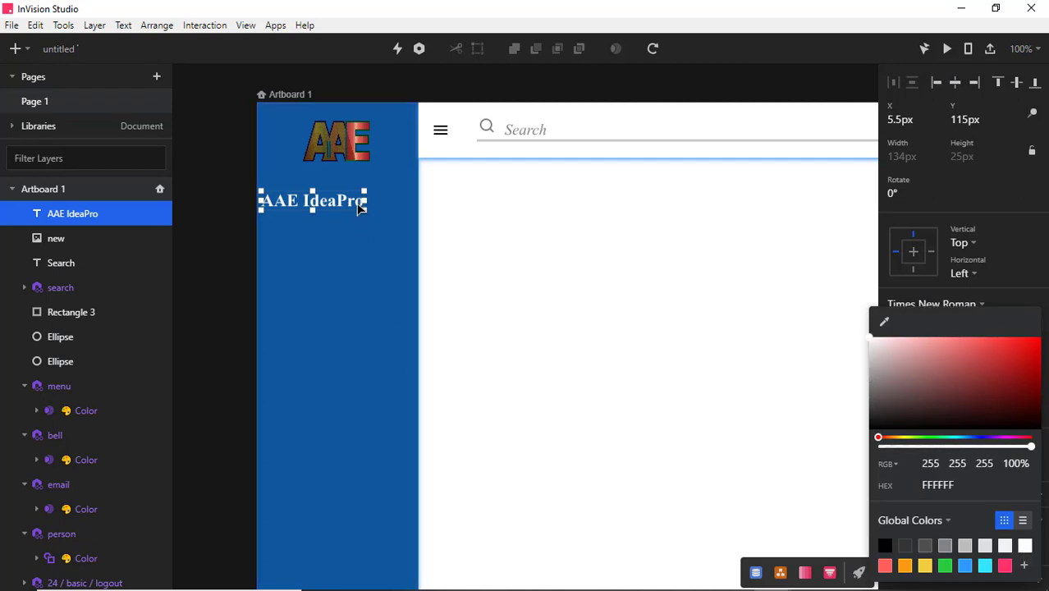
pyautogui.moveTo(342, 211); pyautogui.dragTo(368, 196)
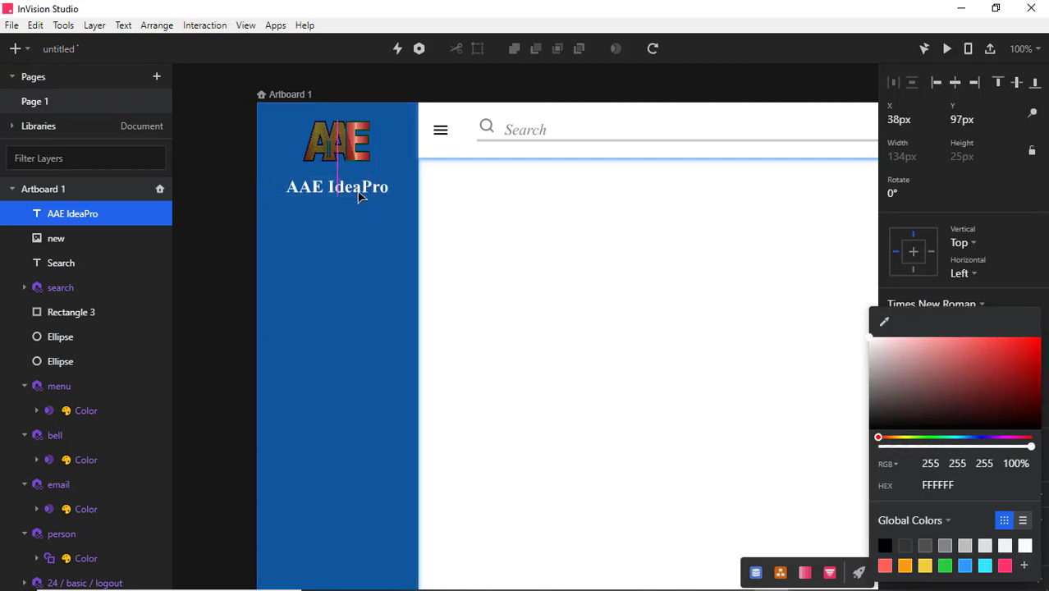
pyautogui.click(449, 228)
# Draw a divider rectangle about 163 px wide and 2 px high beneath the AAE IdeaPro text and fill it white (FFFFFF)
pyautogui.click(18, 50)
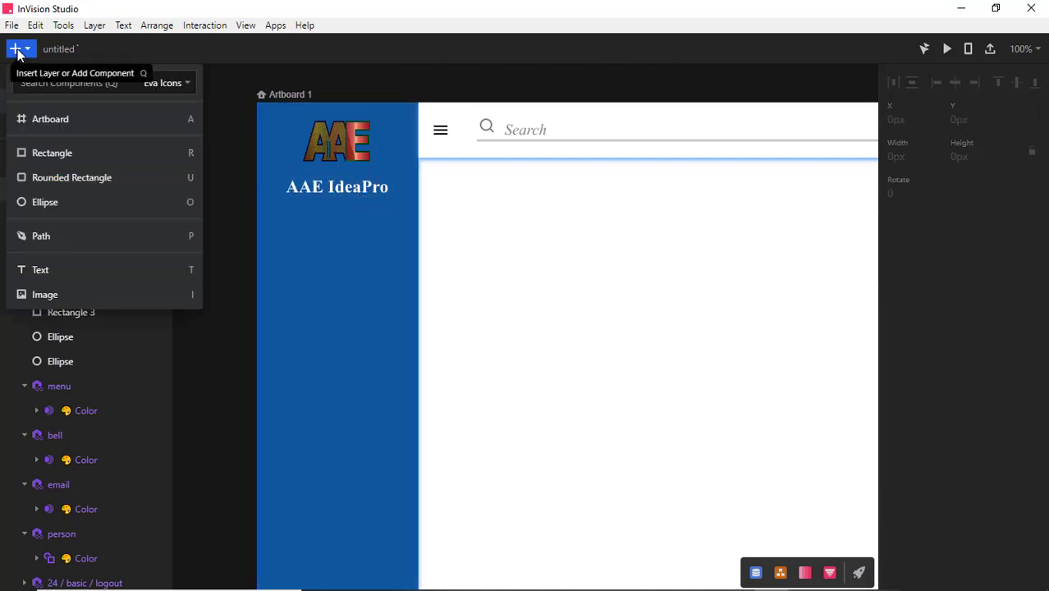
pyautogui.click(48, 153)
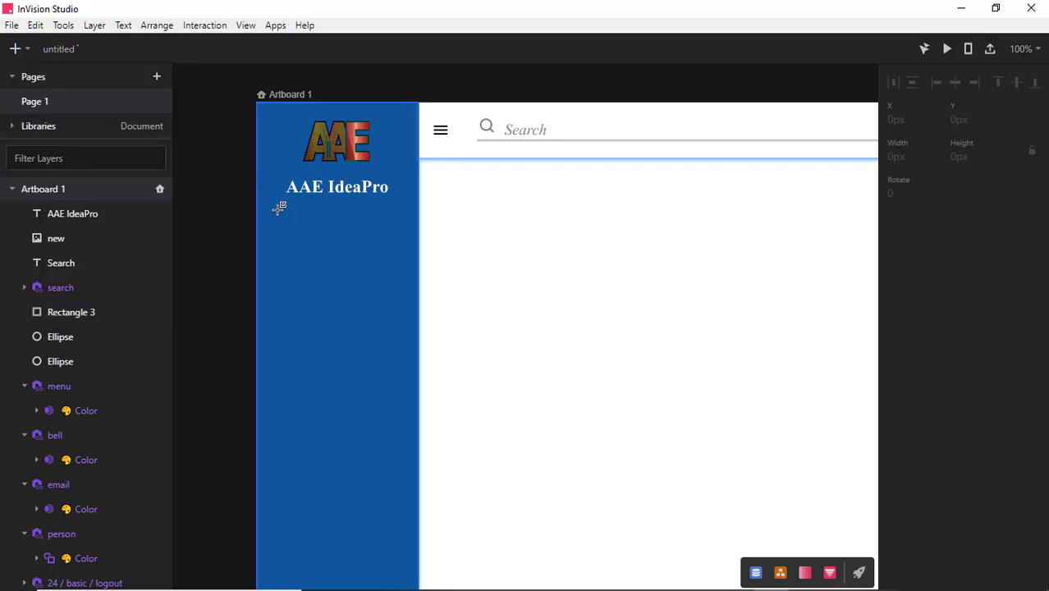
pyautogui.moveTo(278, 209); pyautogui.dragTo(403, 211)
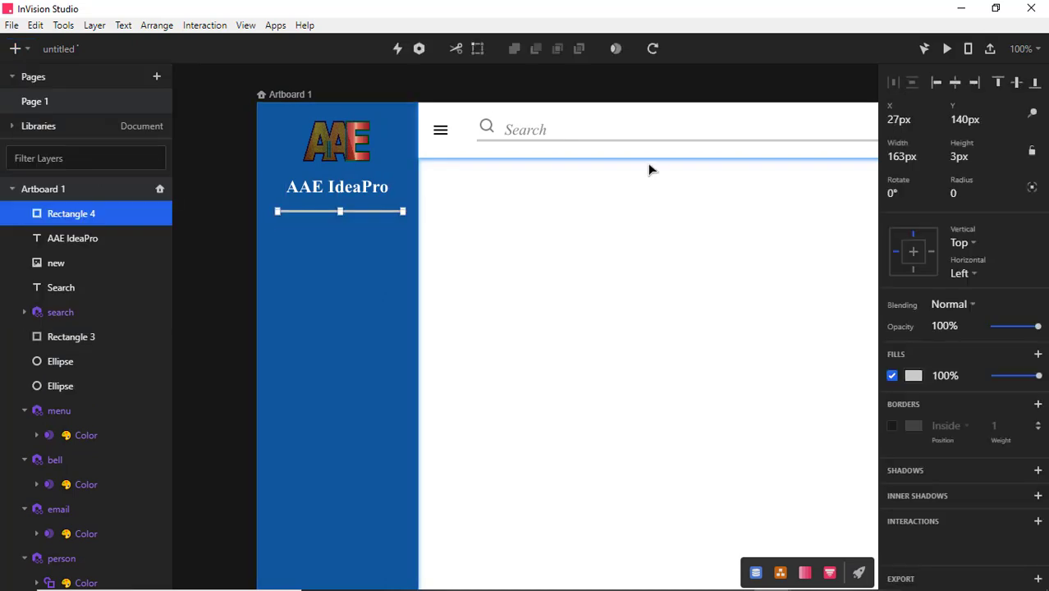
pyautogui.click(955, 157)
pyautogui.press('BackSpace')
pyautogui.write('2')
pyautogui.press('Return')
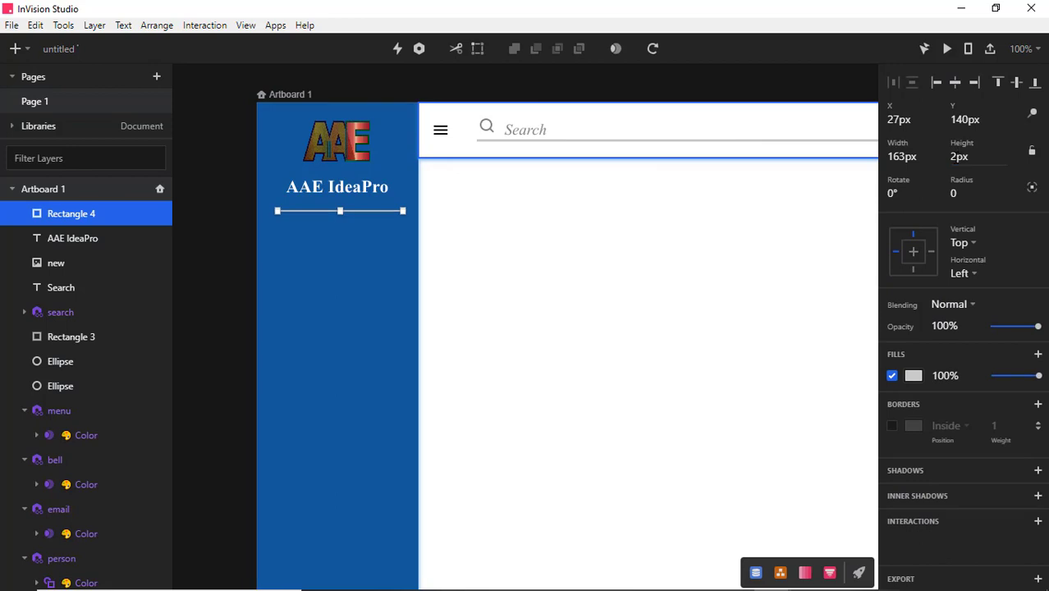
pyautogui.click(912, 376)
pyautogui.click(1022, 554)
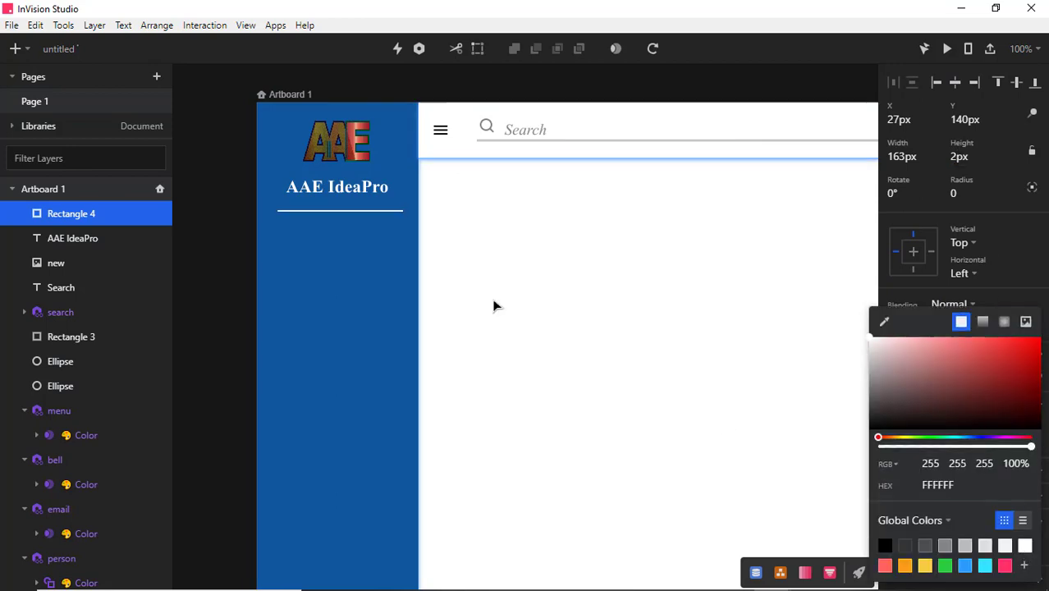
# Align the logo, the AAE IdeaPro text and the divider line on their horizontal centres
pyautogui.click(357, 187)
pyautogui.click(352, 143)
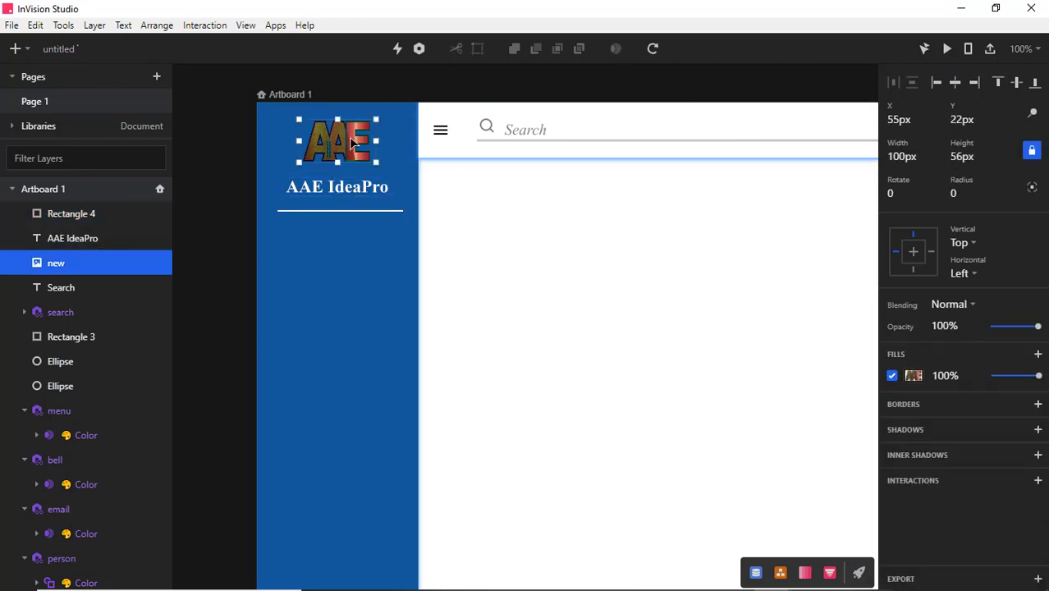
pyautogui.keyDown('shift'); pyautogui.click(373, 211); pyautogui.keyUp('shift')
pyautogui.keyDown('shift'); pyautogui.click(353, 188); pyautogui.keyUp('shift')
pyautogui.click(1016, 84)
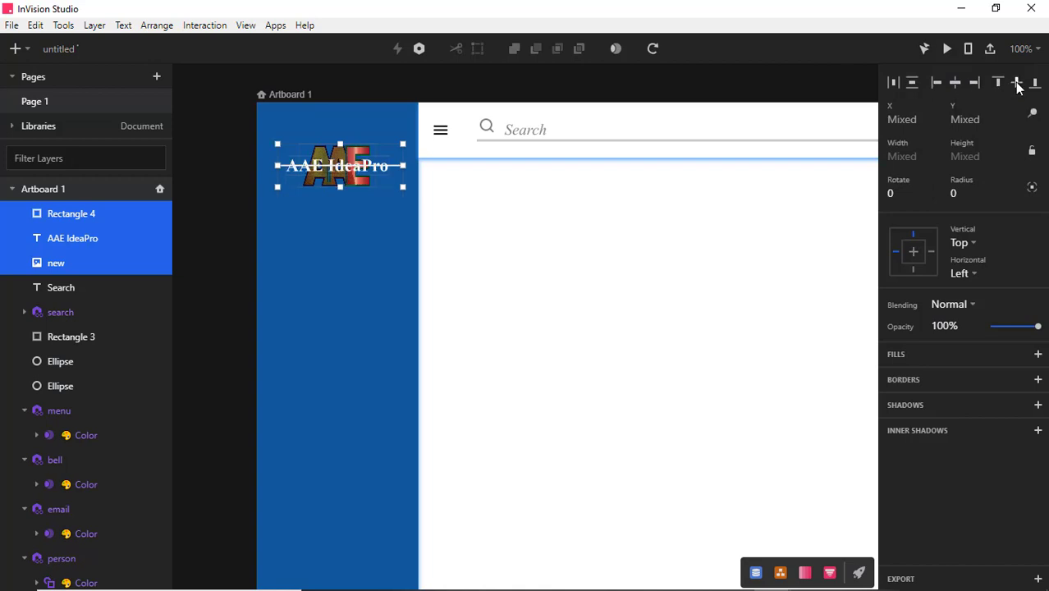
pyautogui.hotkey('ctrl', 'z')
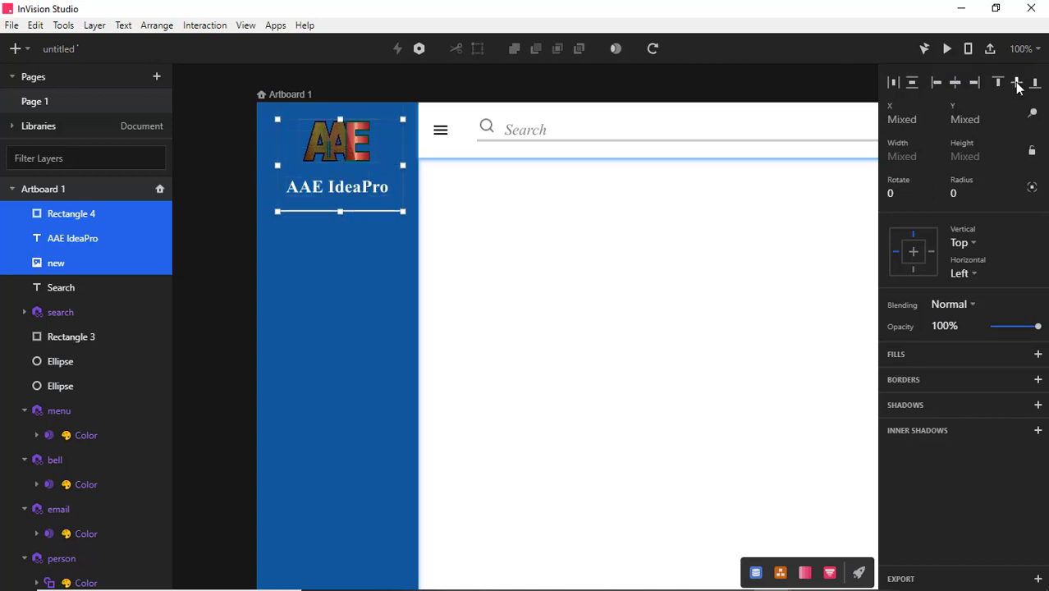
pyautogui.click(954, 82)
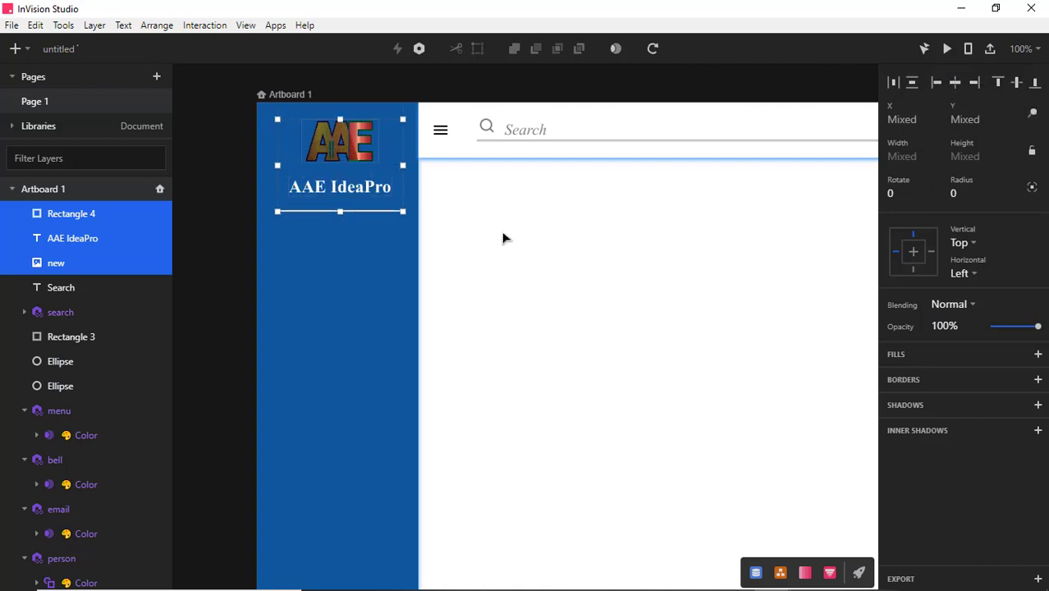
pyautogui.click(401, 274)
pyautogui.click(502, 281)
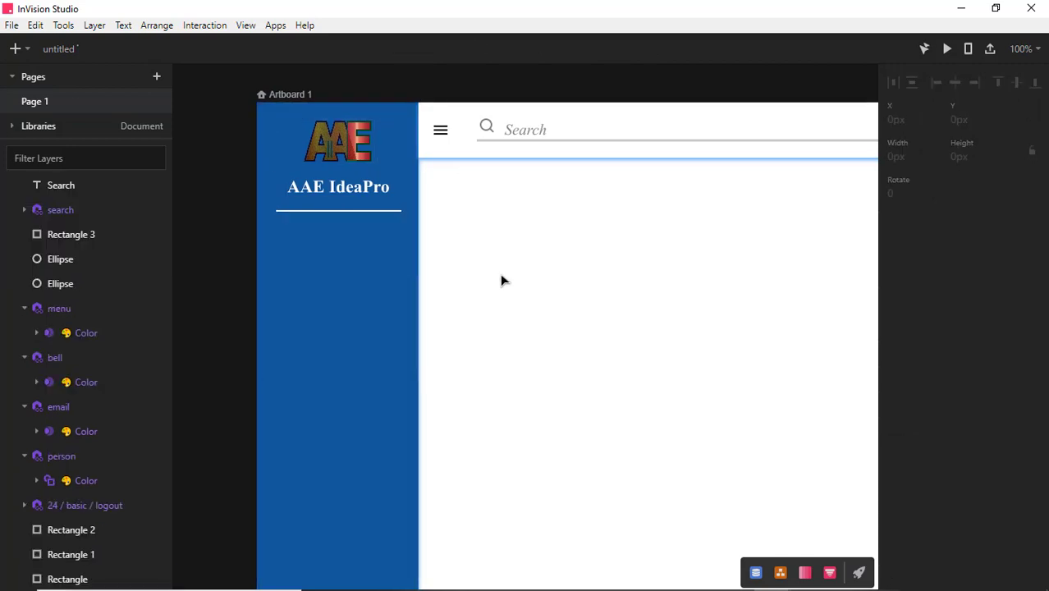
# Preview the artboard to check the sidebar branding and header, and close the preview
pyautogui.click(391, 305)
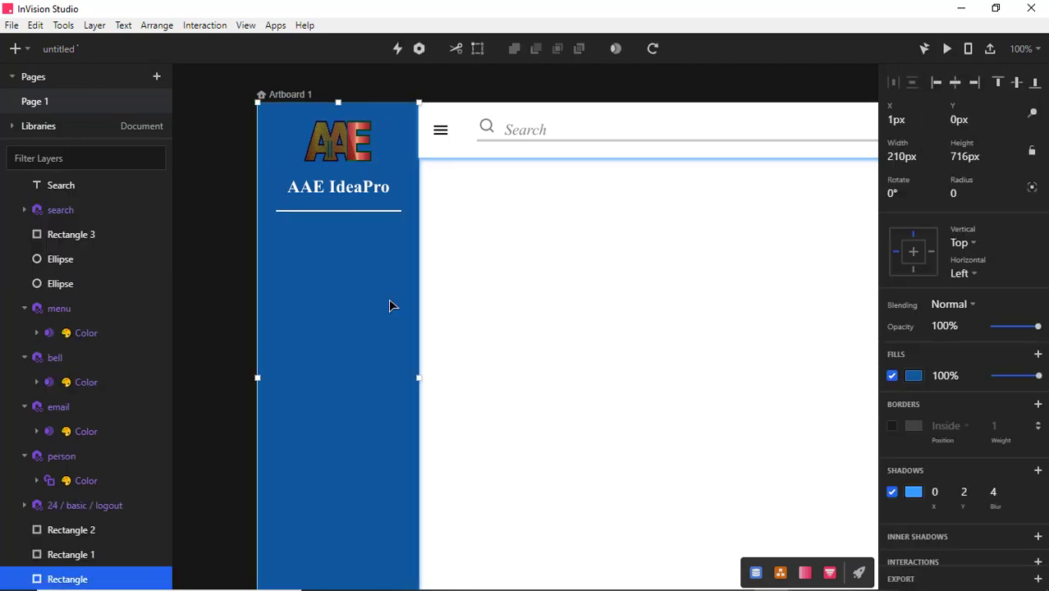
pyautogui.click(859, 67)
pyautogui.click(946, 49)
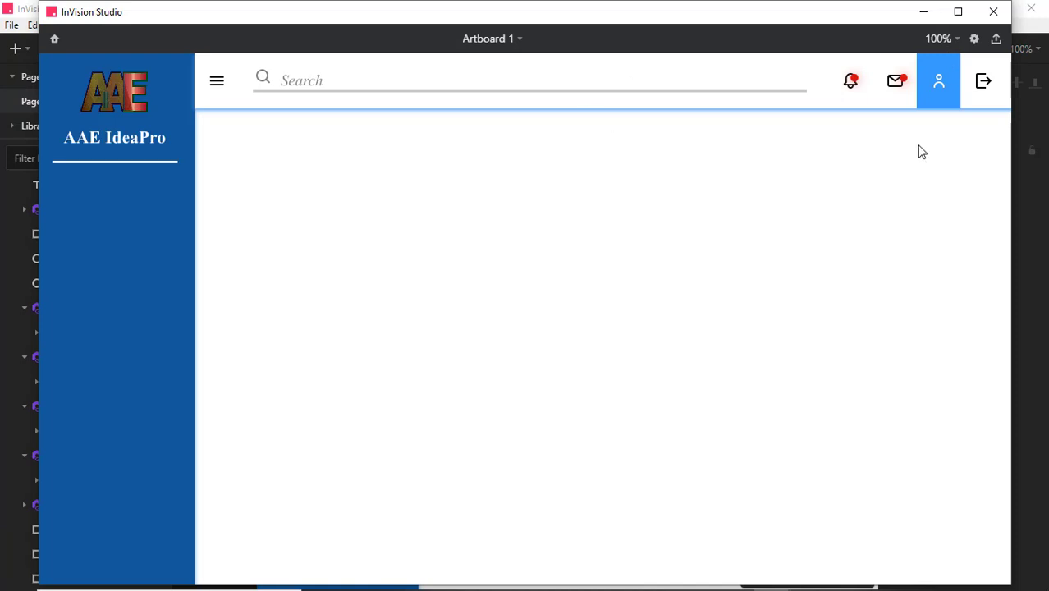
pyautogui.click(992, 12)
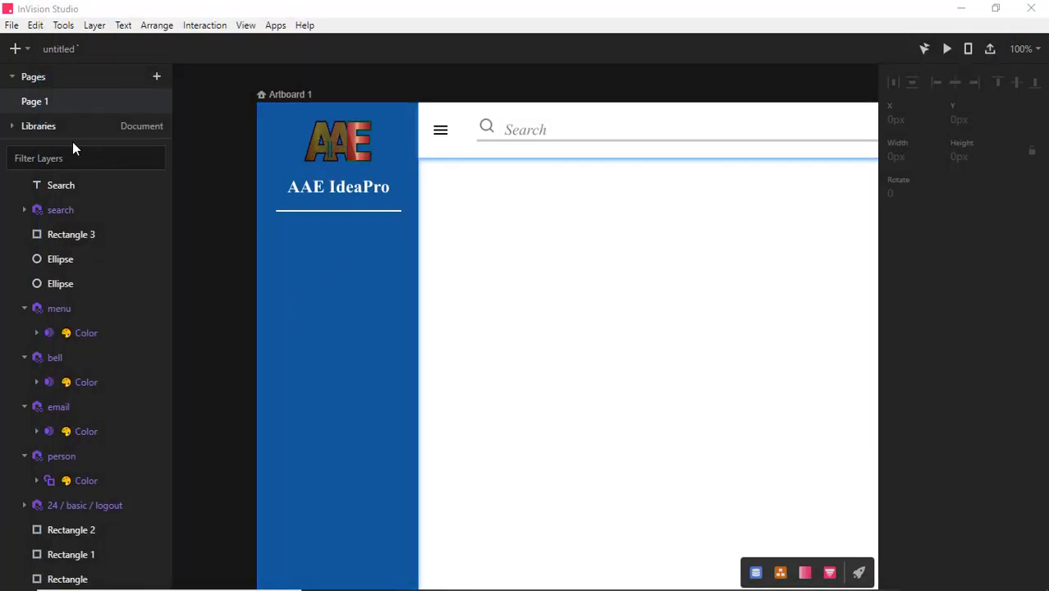
# Switch the component library to Evericons and place the 24 / basic / dashboard icon in the sidebar at about X 17, Y 172 px
pyautogui.click(27, 50)
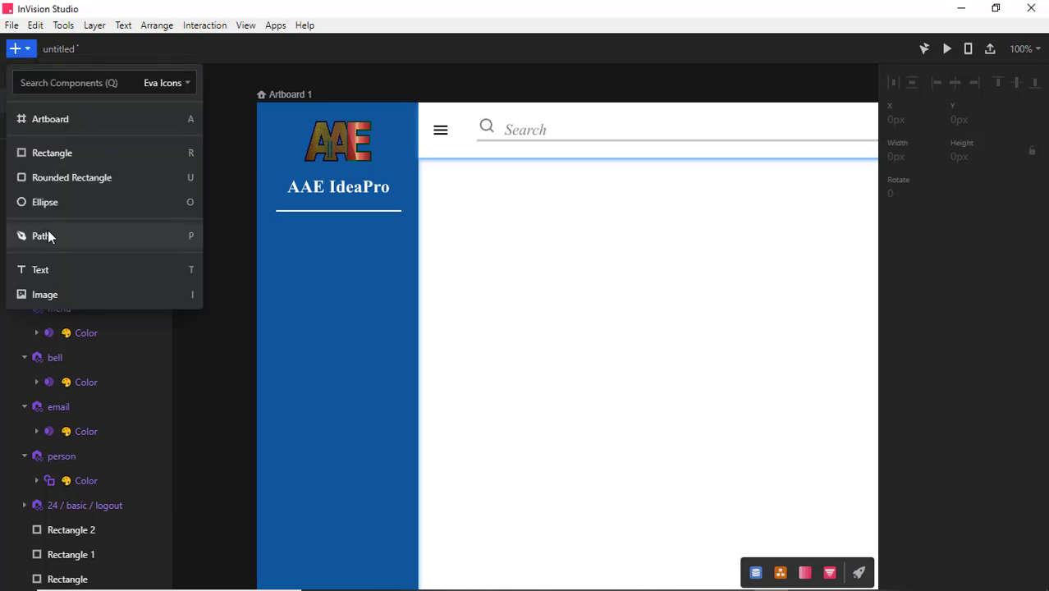
pyautogui.write('da')
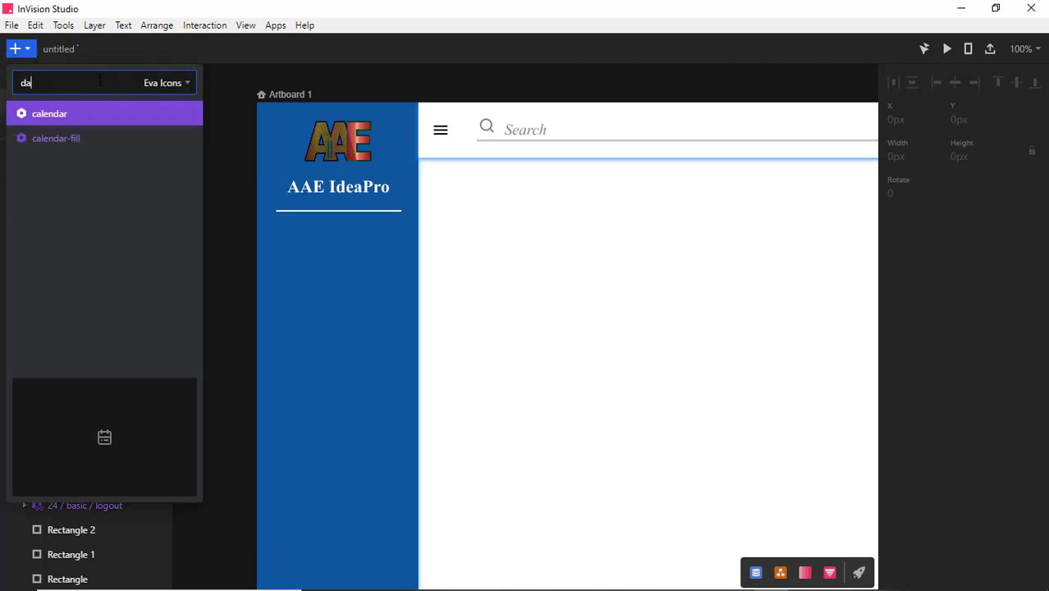
pyautogui.press('BackSpace')
pyautogui.press('BackSpace')
pyautogui.click(167, 82)
pyautogui.click(164, 197)
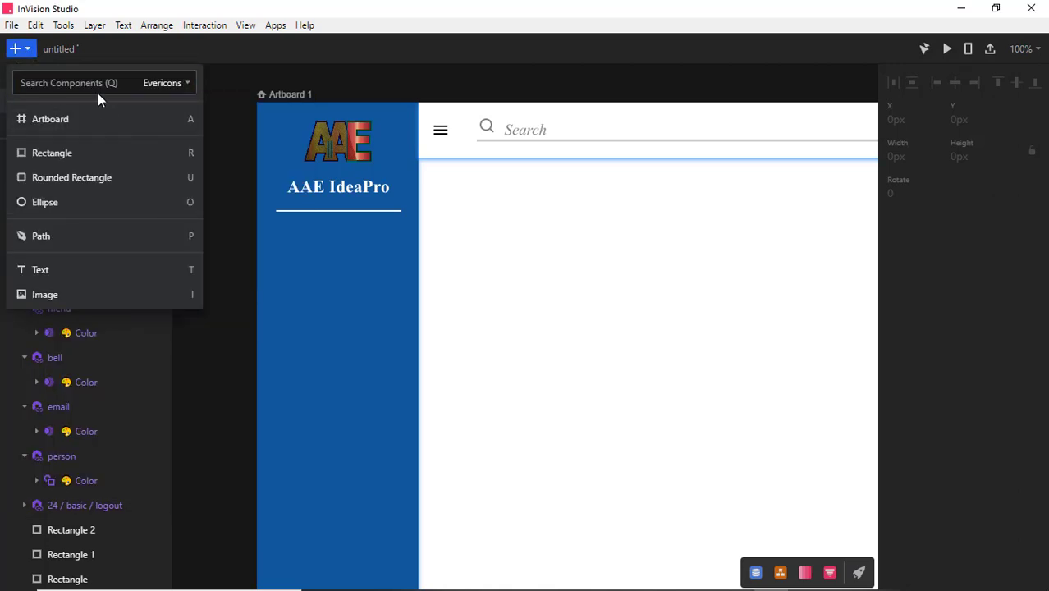
pyautogui.write('das')
pyautogui.moveTo(79, 114); pyautogui.dragTo(279, 242)
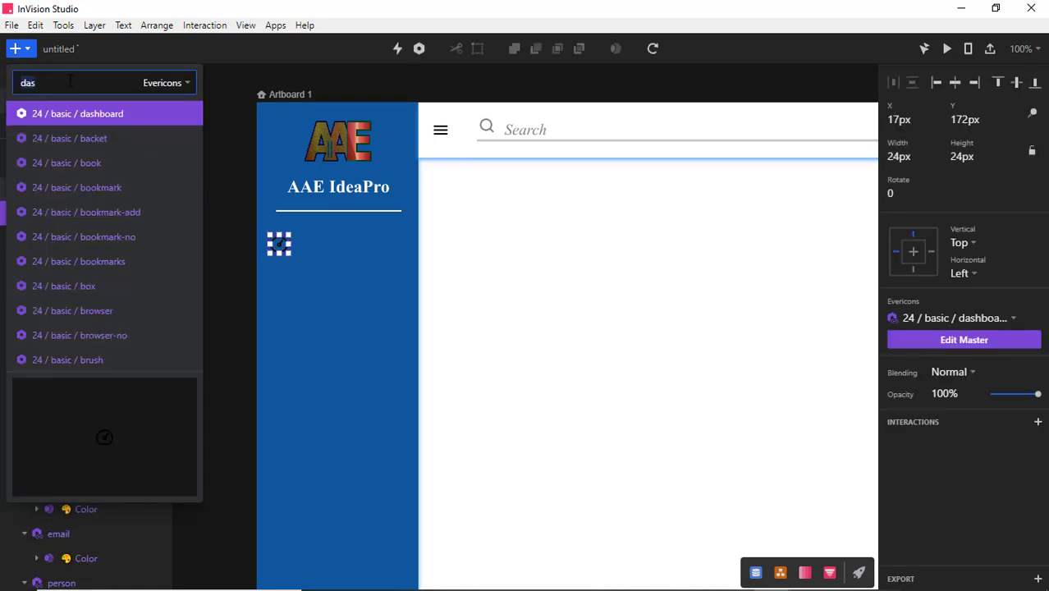
# Place the 24 / various / items icon below the dashboard icon at about X 18, Y 219 px
pyautogui.press('BackSpace')
pyautogui.press('BackSpace')
pyautogui.press('BackSpace')
pyautogui.write('ite')
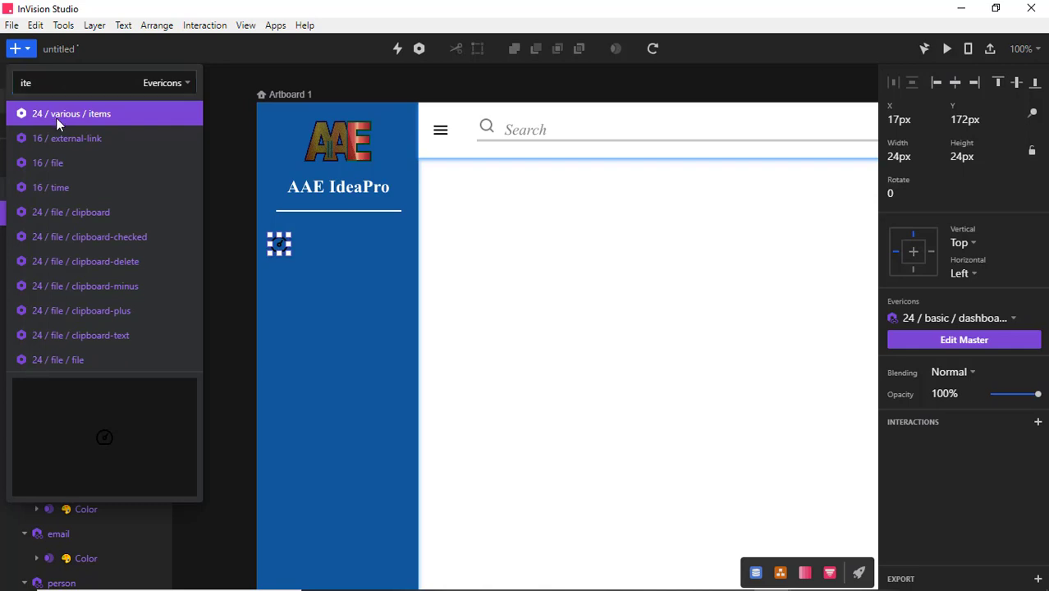
pyautogui.moveTo(56, 117); pyautogui.dragTo(279, 279)
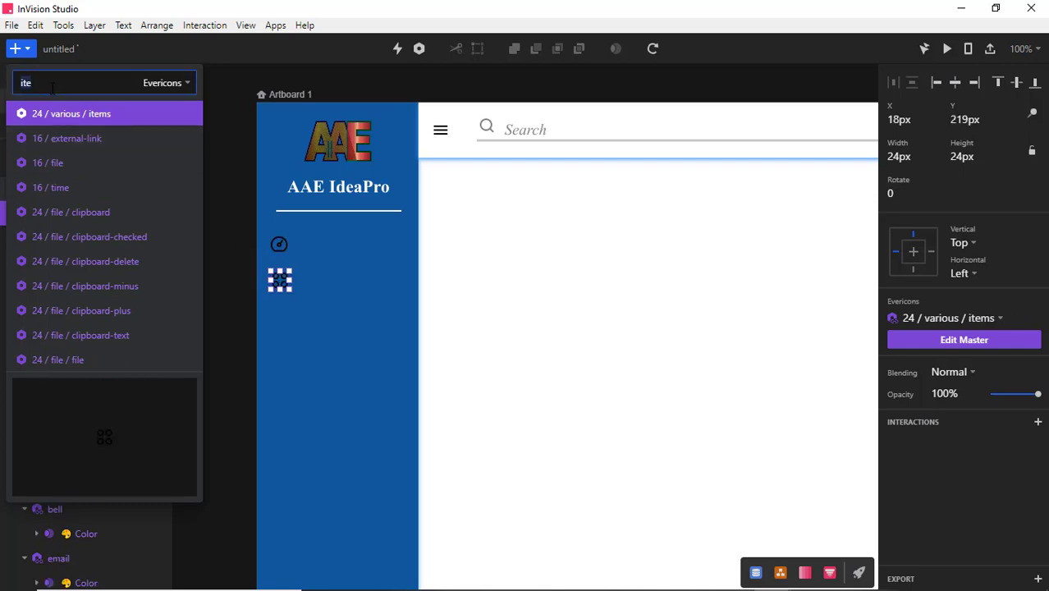
# Find the chart icons and place 24 / basic / chart-line below the items icon at about X 19, Y 263 px
pyautogui.press('BackSpace')
pyautogui.press('BackSpace')
pyautogui.press('BackSpace')
pyautogui.write('char')
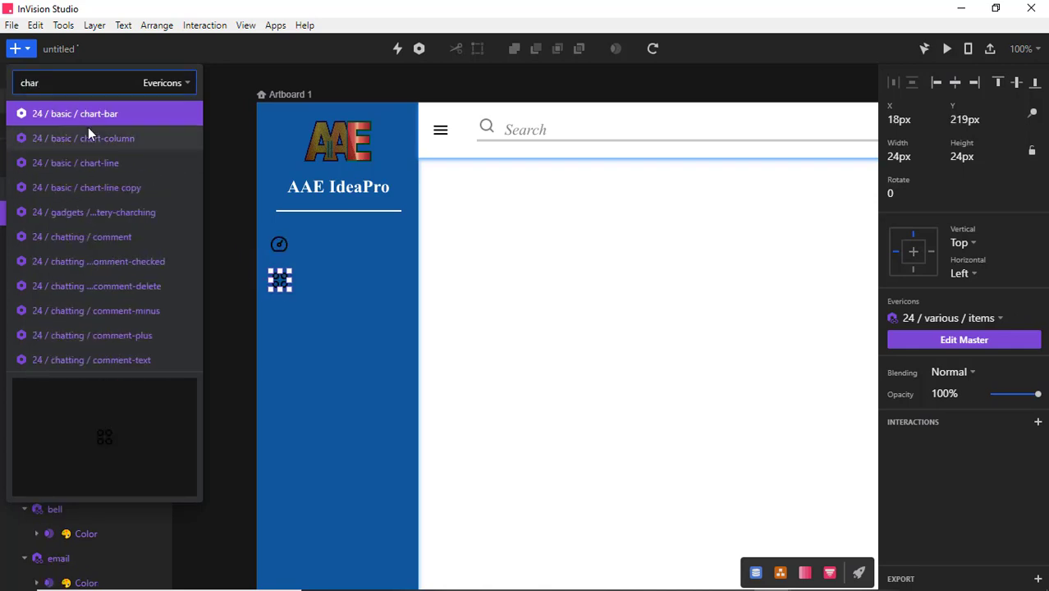
pyautogui.click(94, 161)
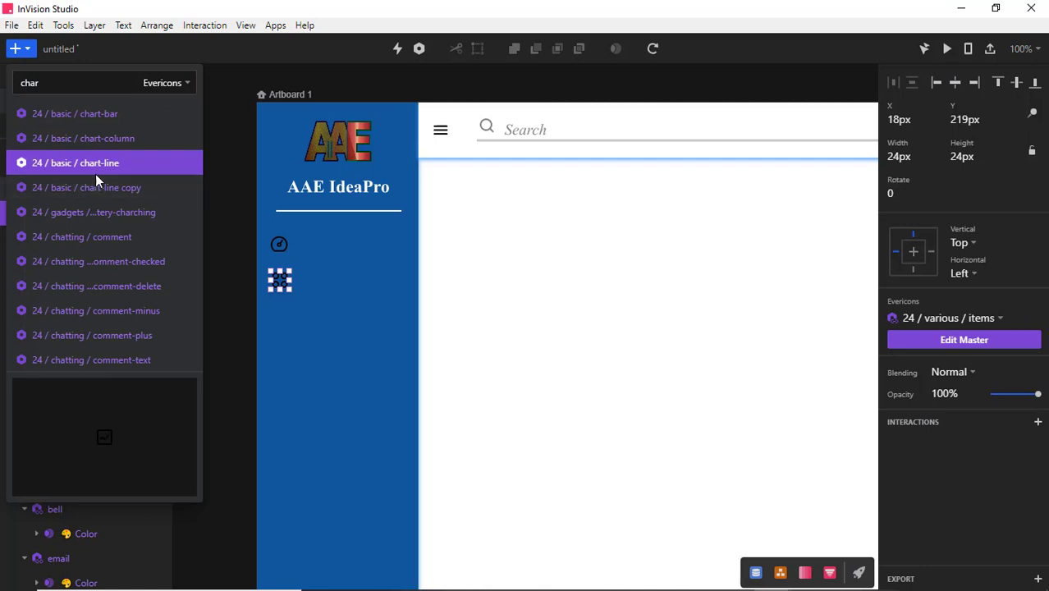
pyautogui.click(106, 145)
pyautogui.click(103, 163)
pyautogui.click(111, 183)
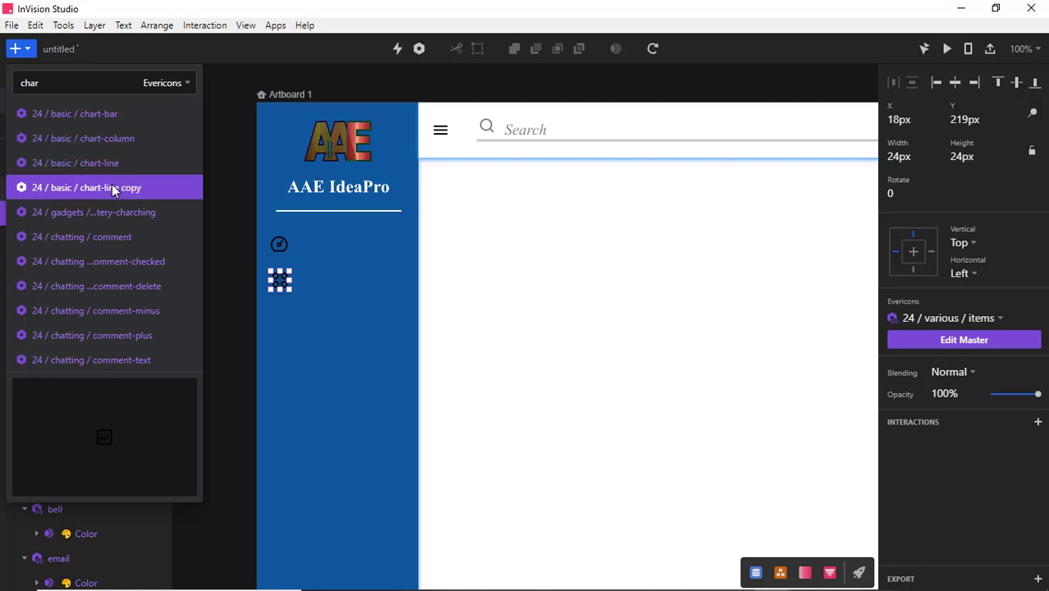
pyautogui.click(64, 165)
pyautogui.moveTo(65, 167); pyautogui.dragTo(280, 313)
# Place the 24 / shopping / cart icon below the chart icon at about X 20, Y 308 px
pyautogui.click(61, 83)
pyautogui.write('shop')
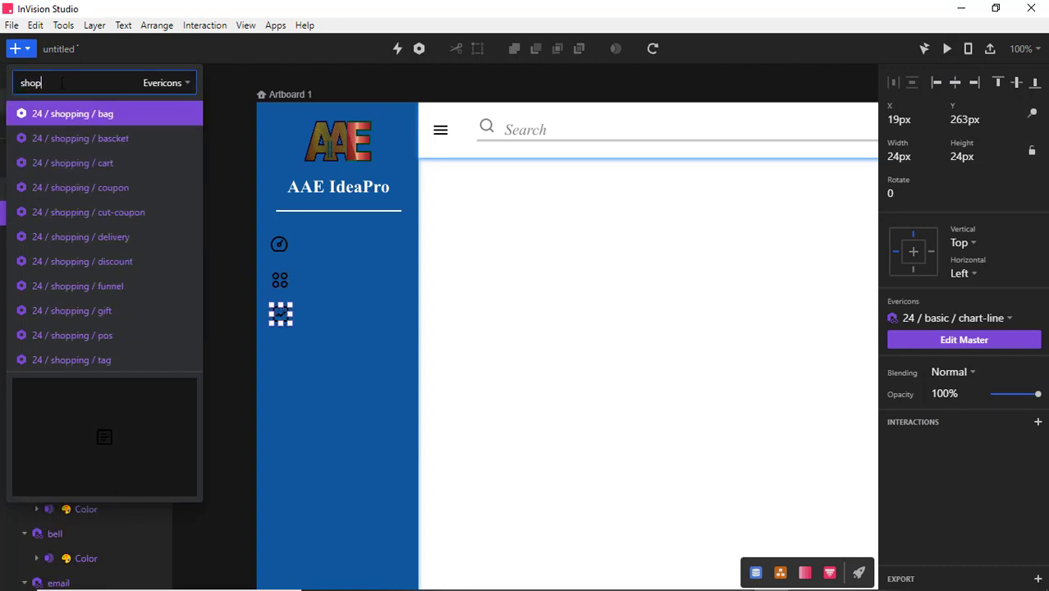
pyautogui.click(73, 163)
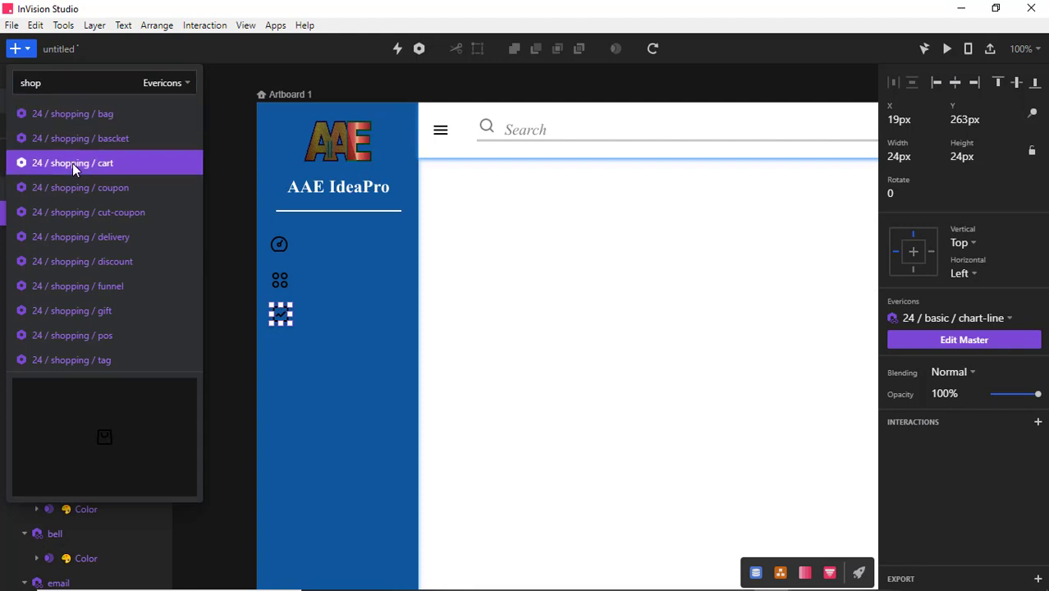
pyautogui.moveTo(94, 188); pyautogui.dragTo(280, 348)
pyautogui.click(61, 83)
pyautogui.write('docu')
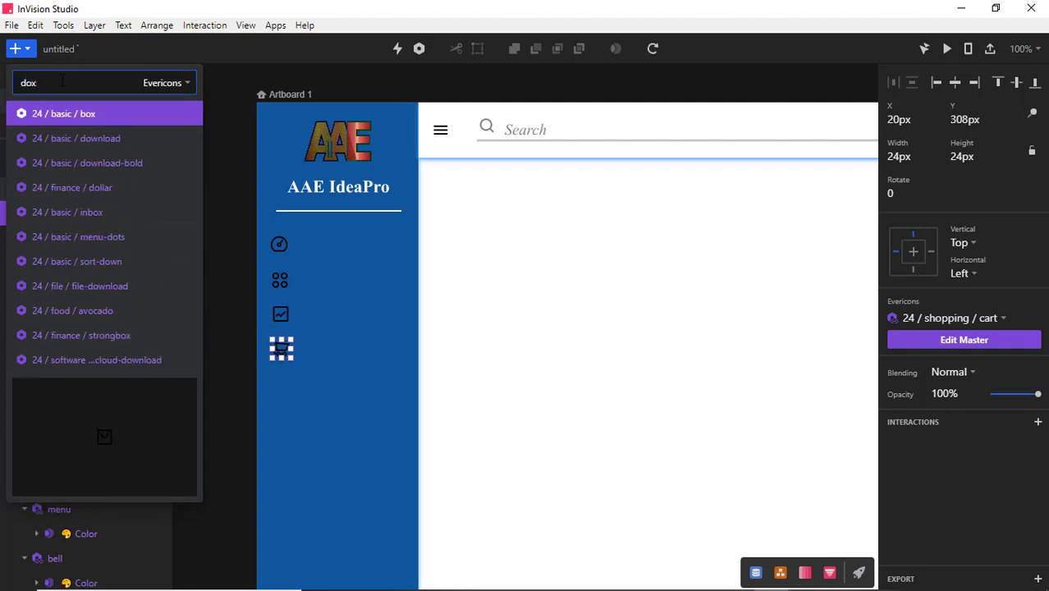
pyautogui.press('BackSpace')
pyautogui.press('BackSpace')
pyautogui.press('BackSpace')
pyautogui.press('BackSpace')
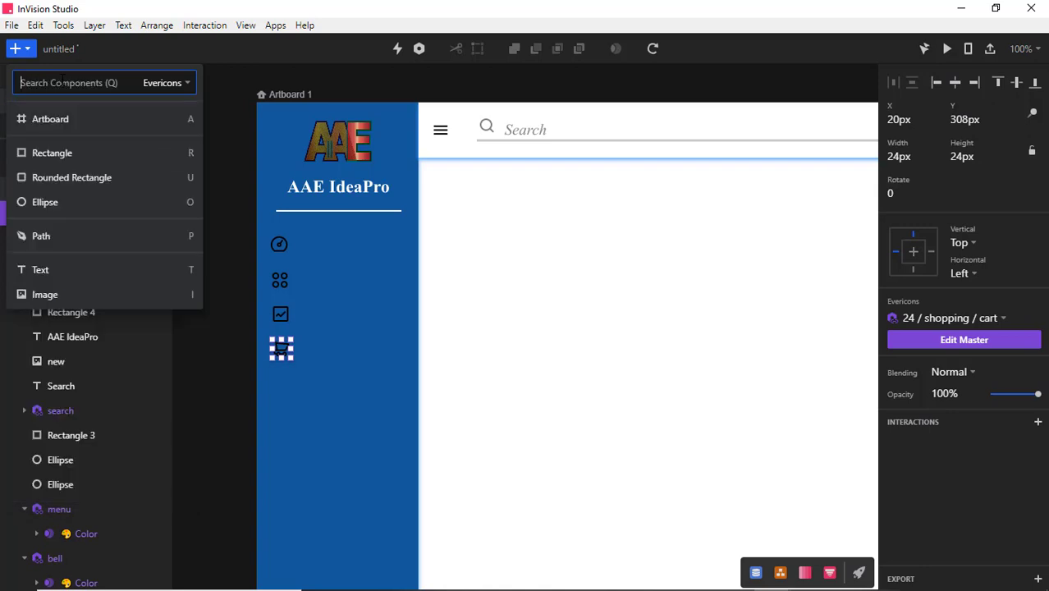
# Find the file icons and place 16 / file below the cart icon at about X 23, Y 365 px
pyautogui.write('fil')
pyautogui.click(68, 140)
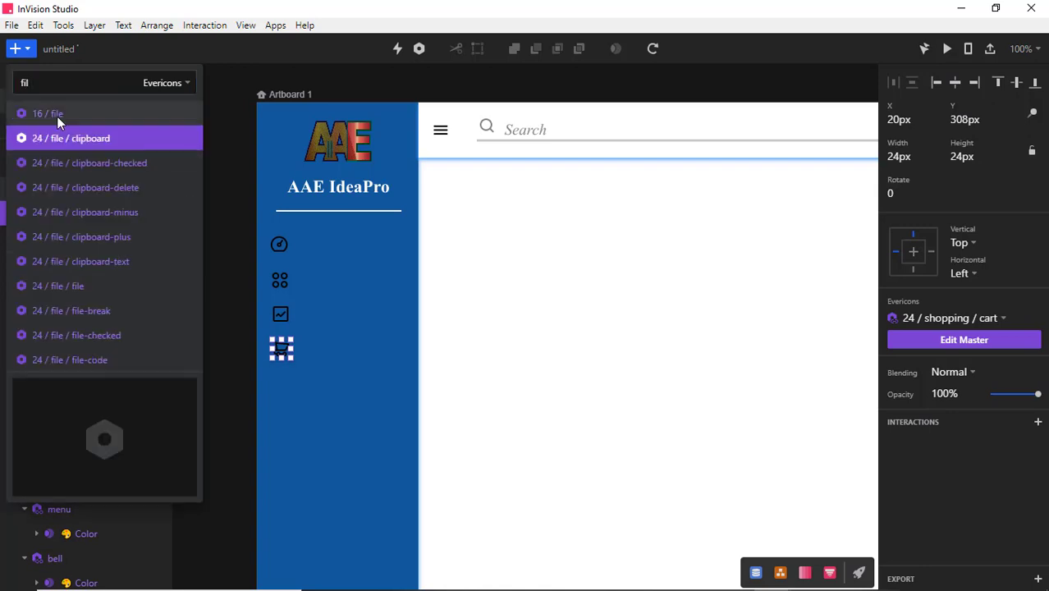
pyautogui.click(56, 114)
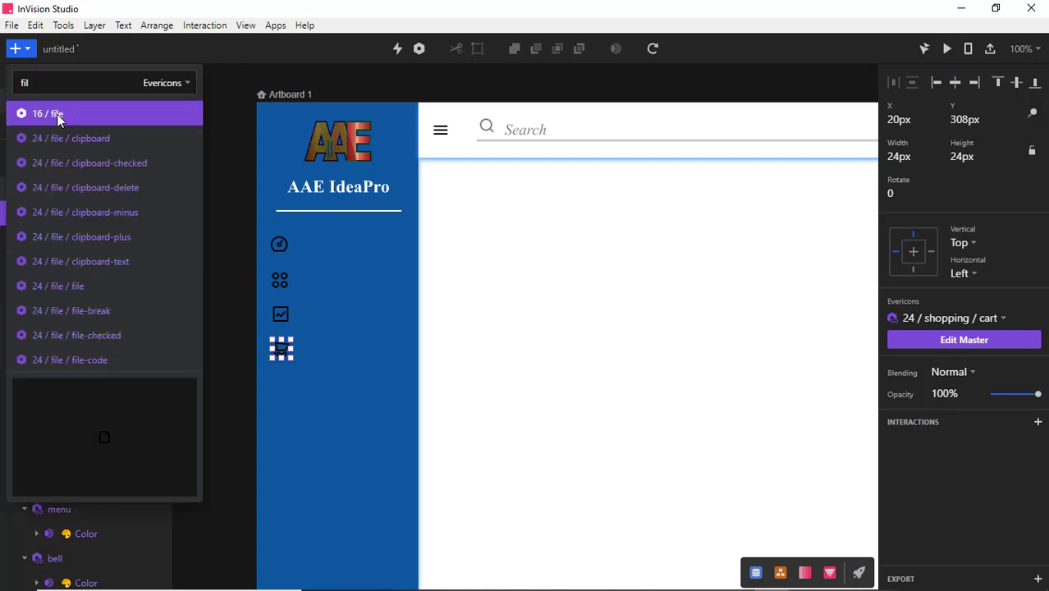
pyautogui.moveTo(272, 400); pyautogui.dragTo(279, 389)
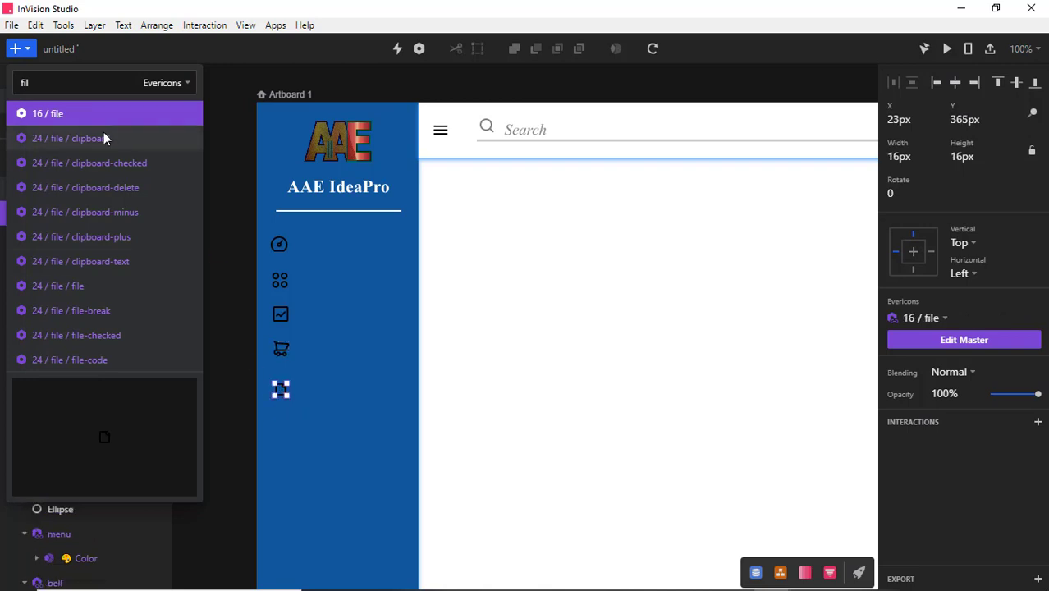
# Place the 16 / printer icon below the file icon at about X 23, Y 409 px, and 16 / lock beneath it at about Y 451 px
pyautogui.click(70, 83)
pyautogui.write('prin')
pyautogui.moveTo(61, 113); pyautogui.dragTo(283, 428)
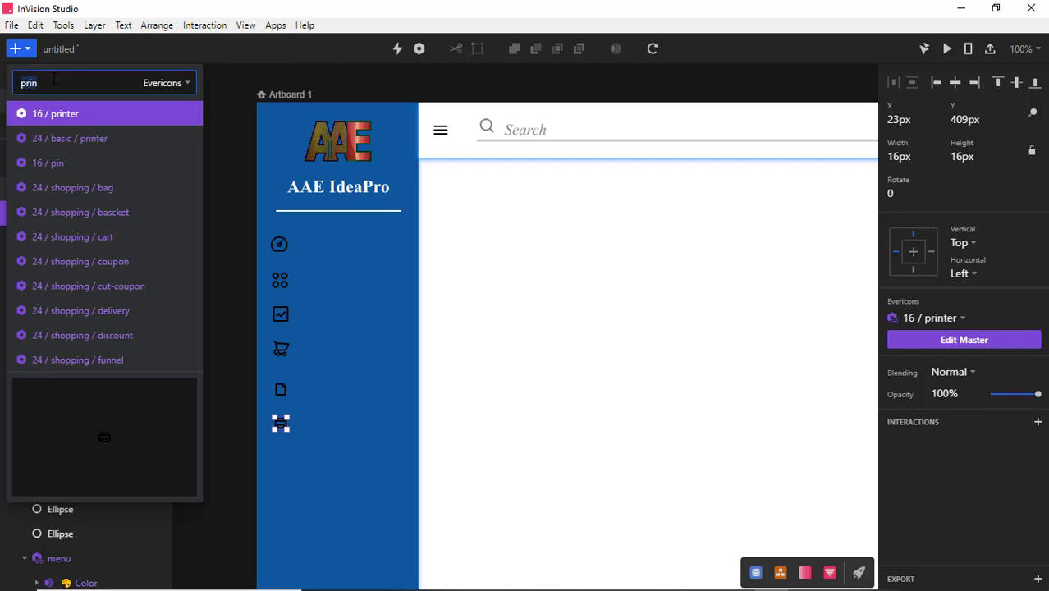
pyautogui.write('lock')
pyautogui.moveTo(55, 116); pyautogui.dragTo(281, 456)
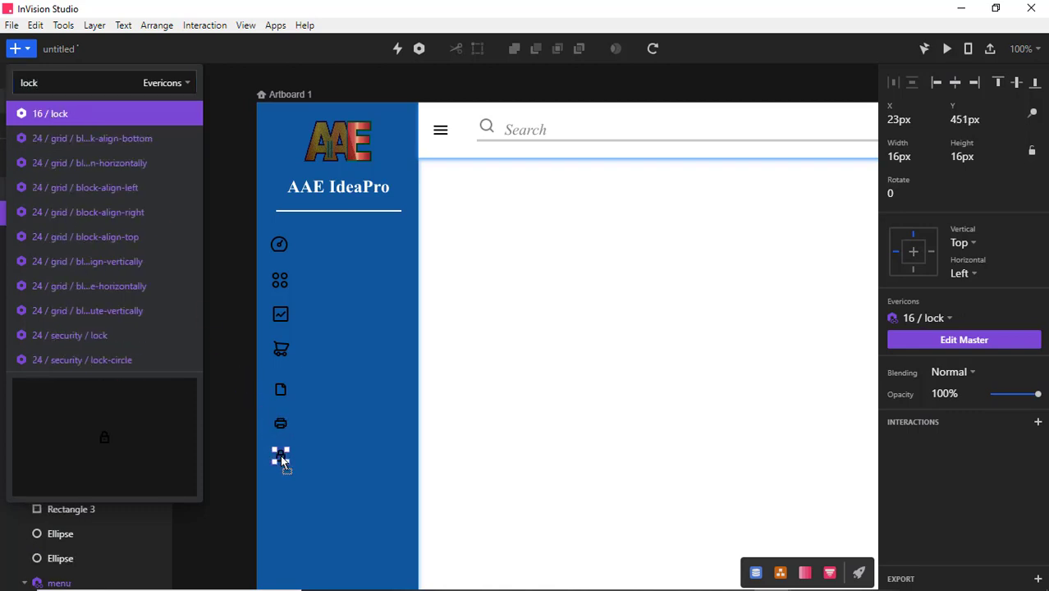
pyautogui.click(316, 480)
# Shift the items icon slightly up and move the lock icon up to about Y 447 px
pyautogui.click(279, 244)
pyautogui.click(279, 280)
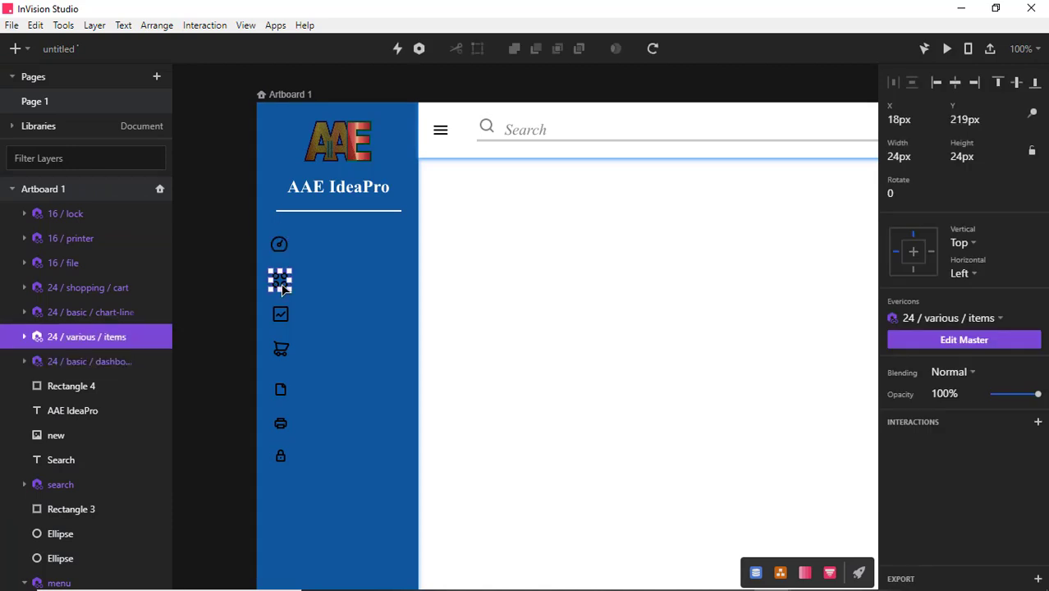
pyautogui.click(278, 460)
pyautogui.click(279, 458)
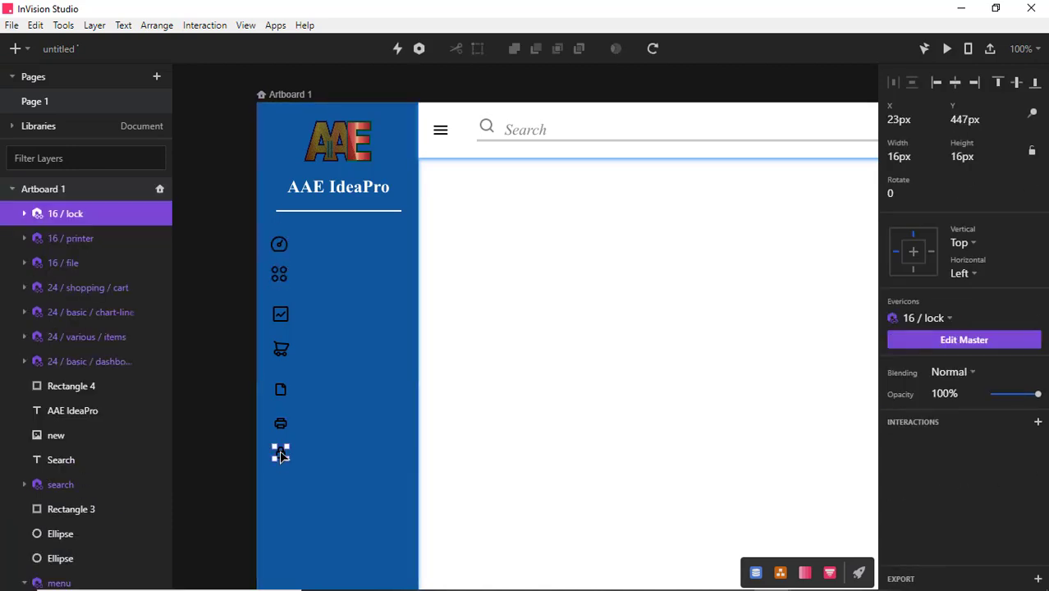
# Distribute all seven sidebar menu icons evenly in the vertical direction and nudge them down 3 px together
pyautogui.keyDown('shift'); pyautogui.click(281, 423); pyautogui.keyUp('shift')
pyautogui.keyDown('shift'); pyautogui.click(280, 390); pyautogui.keyUp('shift')
pyautogui.keyDown('shift'); pyautogui.click(280, 349); pyautogui.keyUp('shift')
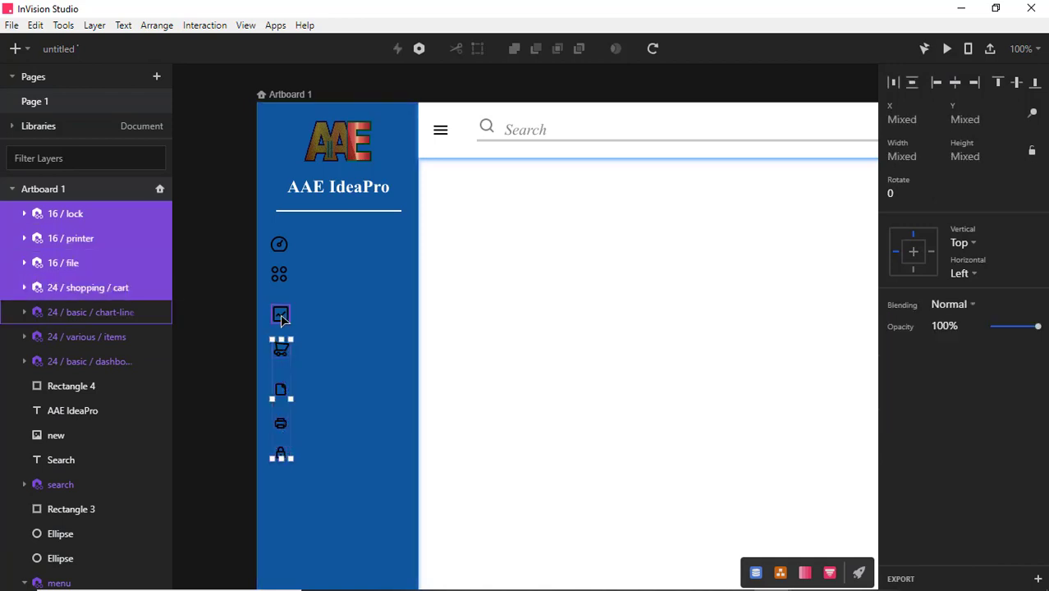
pyautogui.keyDown('shift'); pyautogui.click(280, 315); pyautogui.keyUp('shift')
pyautogui.keyDown('shift'); pyautogui.click(279, 274); pyautogui.keyUp('shift')
pyautogui.keyDown('shift'); pyautogui.click(279, 247); pyautogui.keyUp('shift')
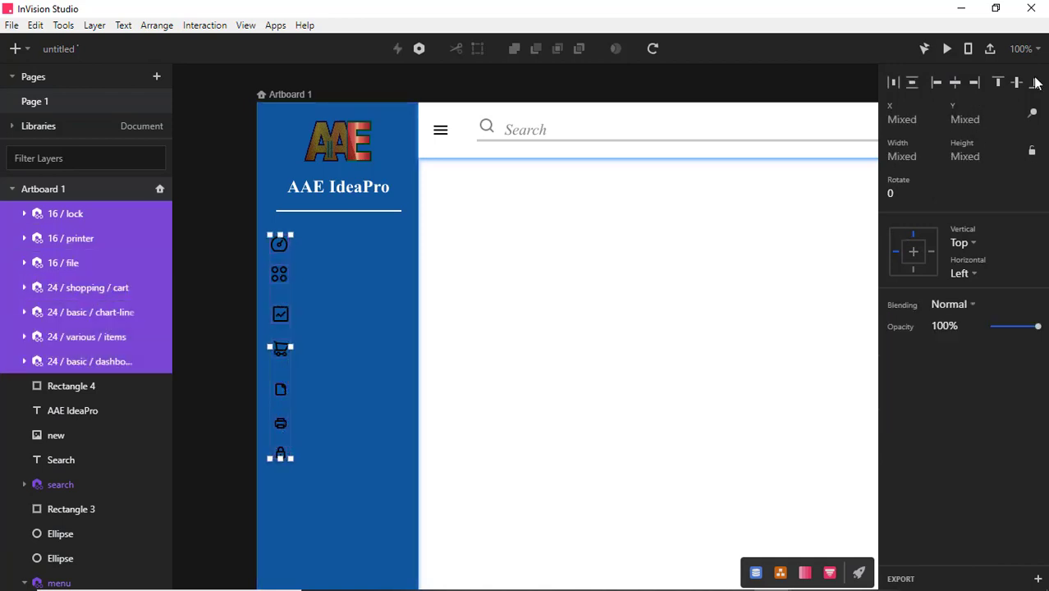
pyautogui.click(909, 83)
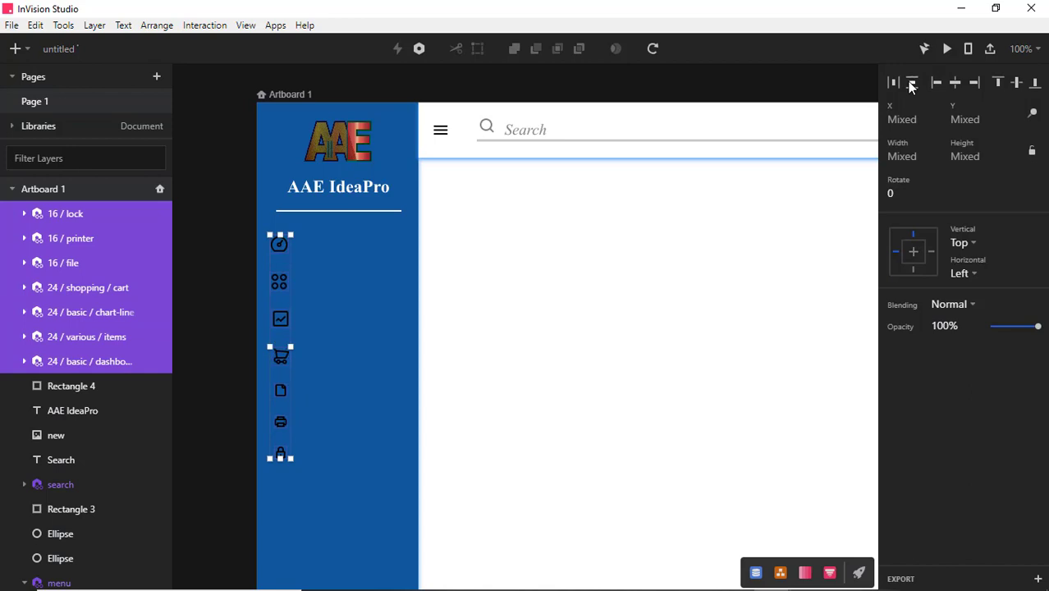
pyautogui.press('Down')
pyautogui.press('Down')
pyautogui.press('Down')
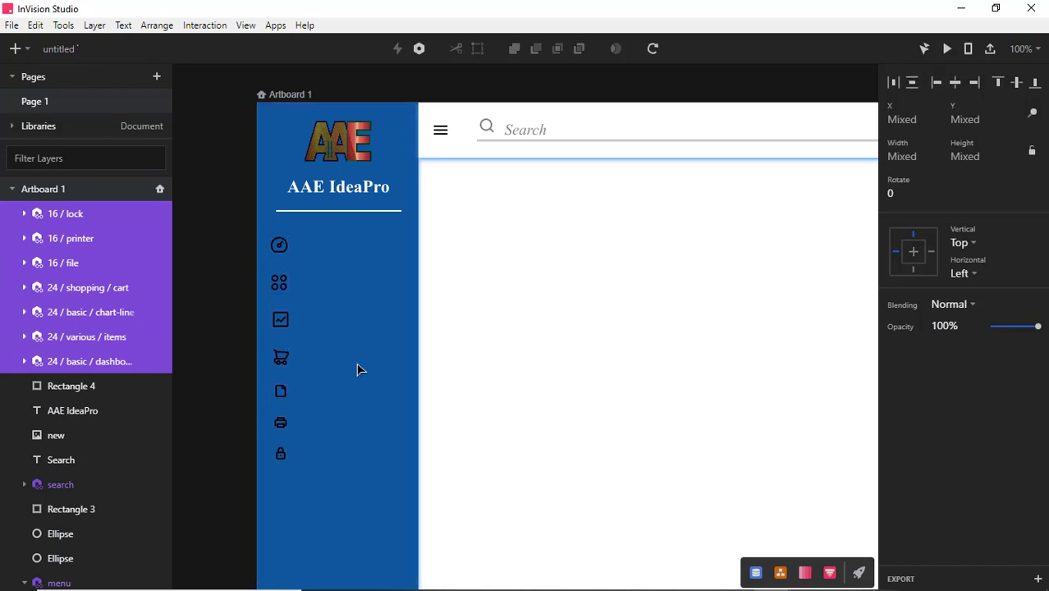
pyautogui.click(357, 370)
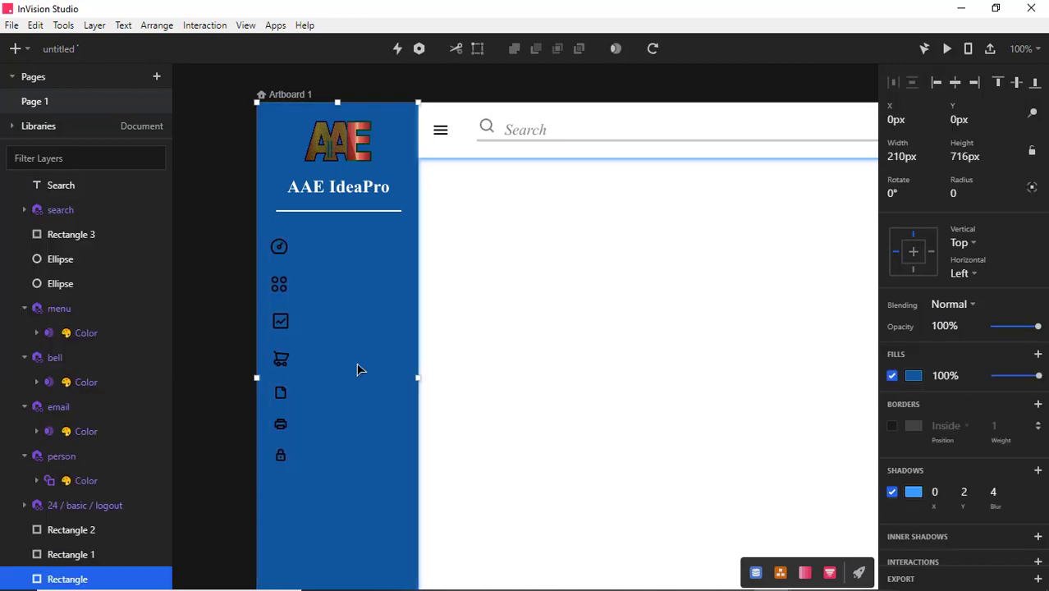
# Set the fill of the dashboard icon in the sidebar to white
pyautogui.click(279, 246)
pyautogui.click(25, 361)
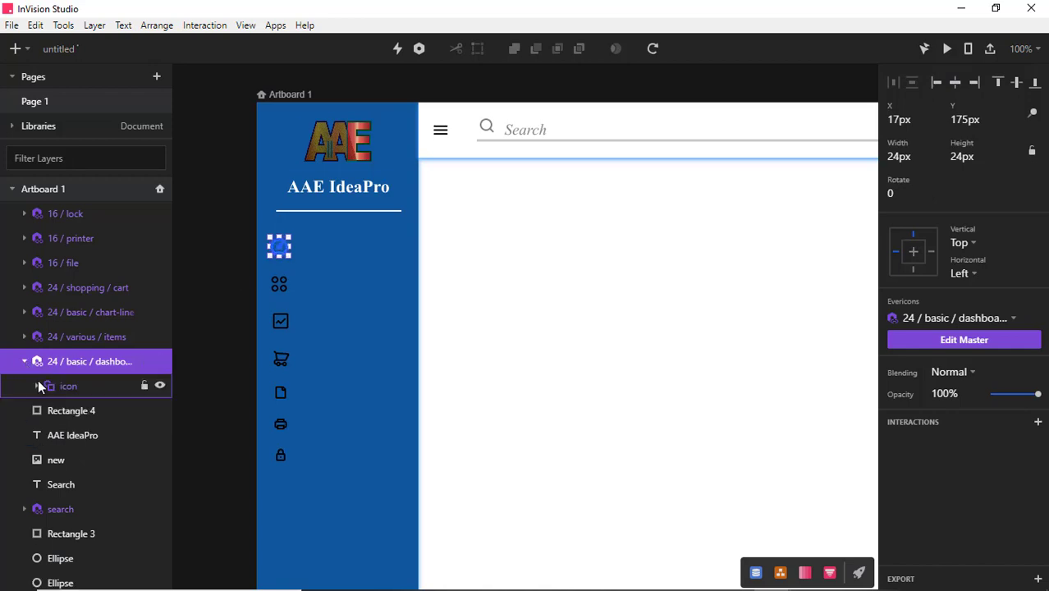
pyautogui.click(52, 385)
pyautogui.click(912, 443)
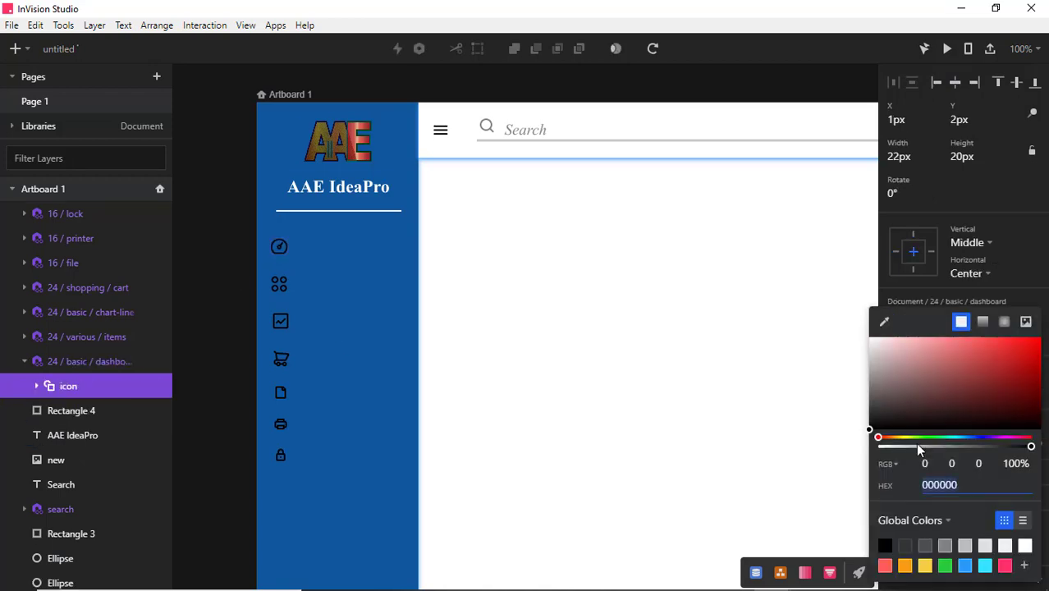
pyautogui.click(1025, 548)
# Set the fill of the items icon in the sidebar to white
pyautogui.click(281, 283)
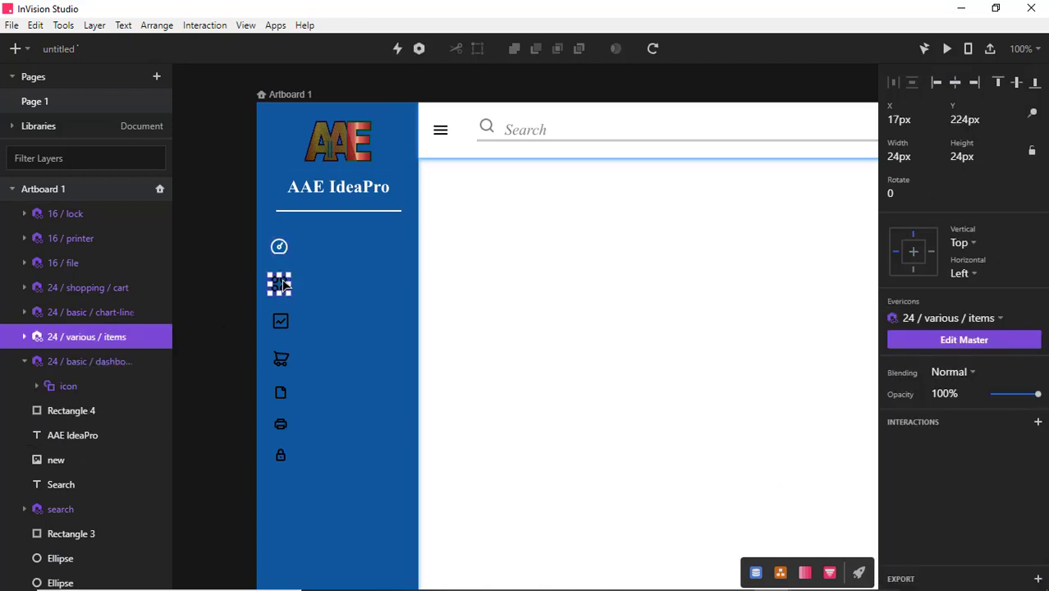
pyautogui.click(25, 336)
pyautogui.click(58, 361)
pyautogui.click(889, 447)
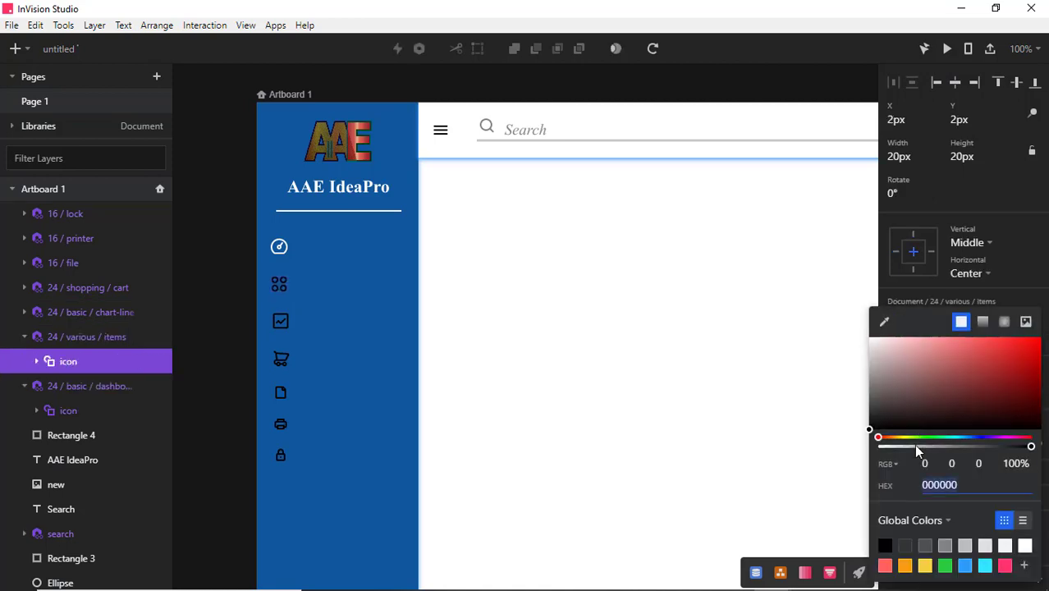
pyautogui.click(1025, 548)
# Set the fill of the chart-line icon to white (FFFFFF)
pyautogui.click(28, 316)
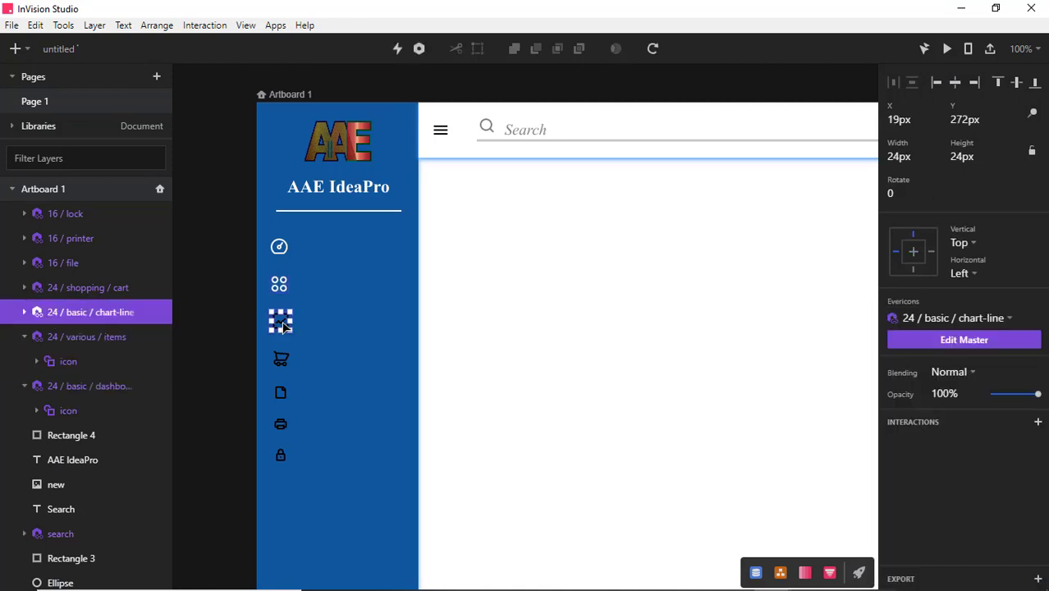
pyautogui.click(25, 313)
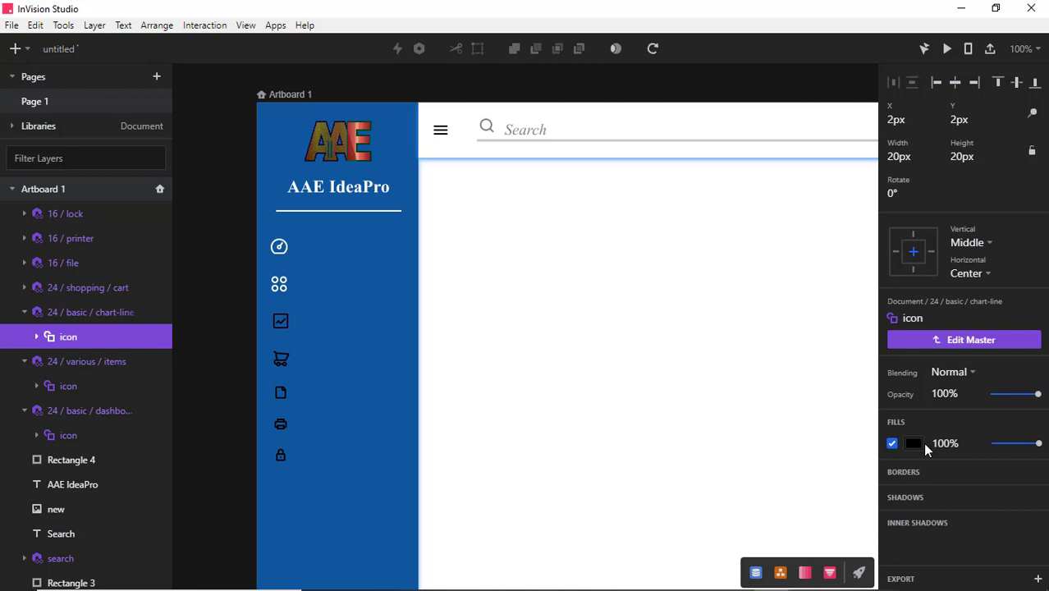
pyautogui.click(913, 443)
pyautogui.click(1024, 546)
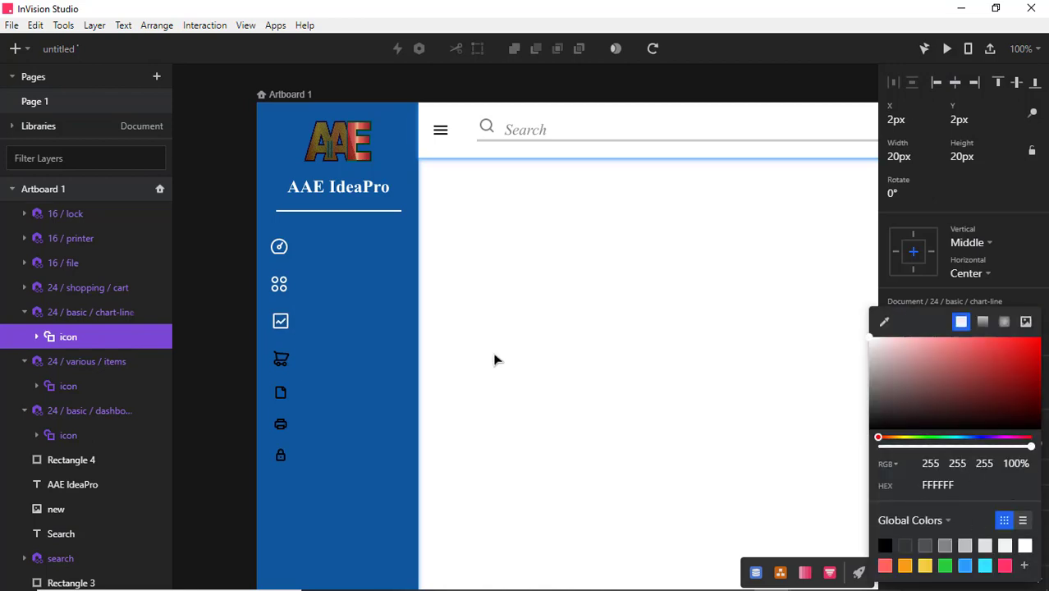
# Set the fill of the shopping cart icon to white (FFFFFF)
pyautogui.click(271, 349)
pyautogui.click(24, 287)
pyautogui.click(63, 312)
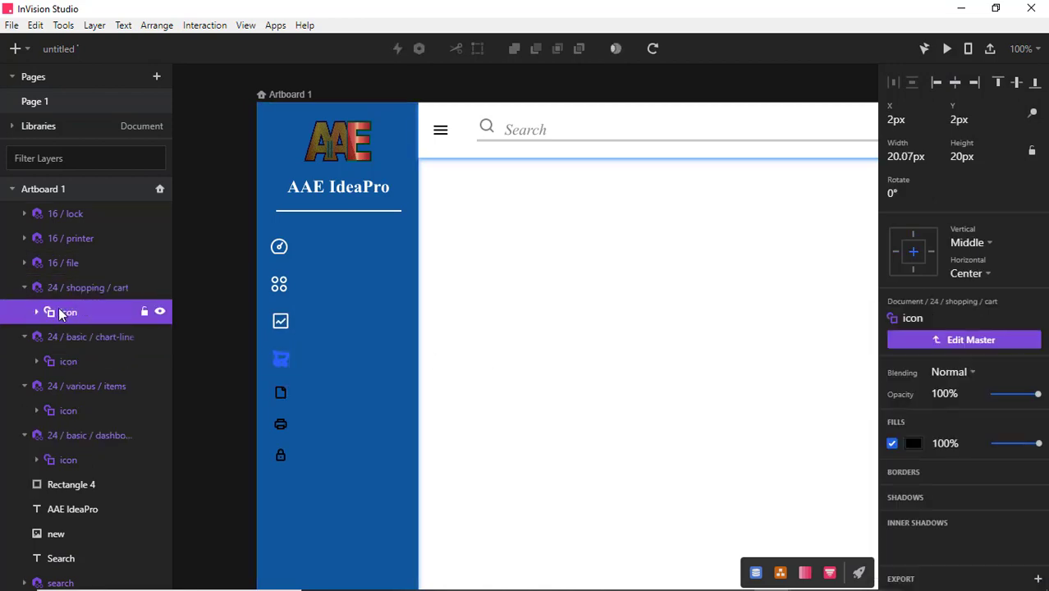
pyautogui.click(910, 443)
pyautogui.click(1023, 546)
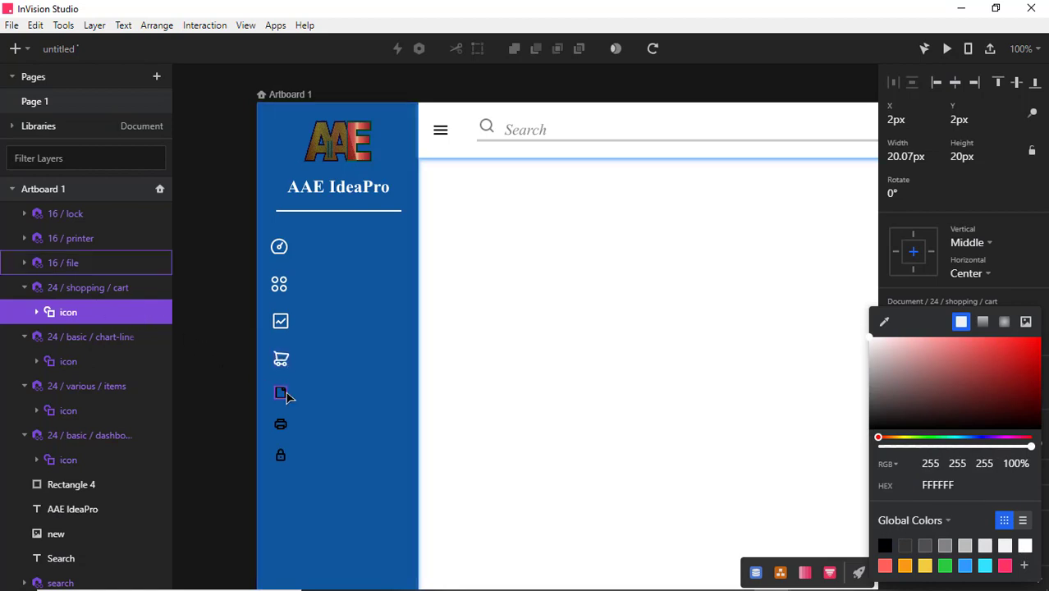
# Set the fill of the printer icon in the sidebar to white
pyautogui.click(62, 262)
pyautogui.click(25, 239)
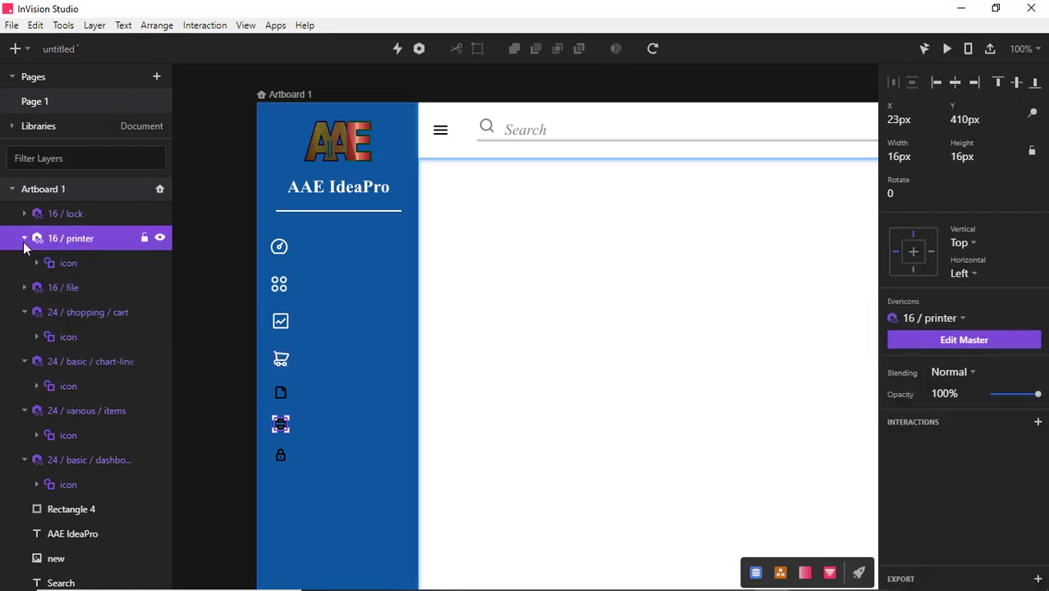
pyautogui.click(70, 264)
pyautogui.click(915, 446)
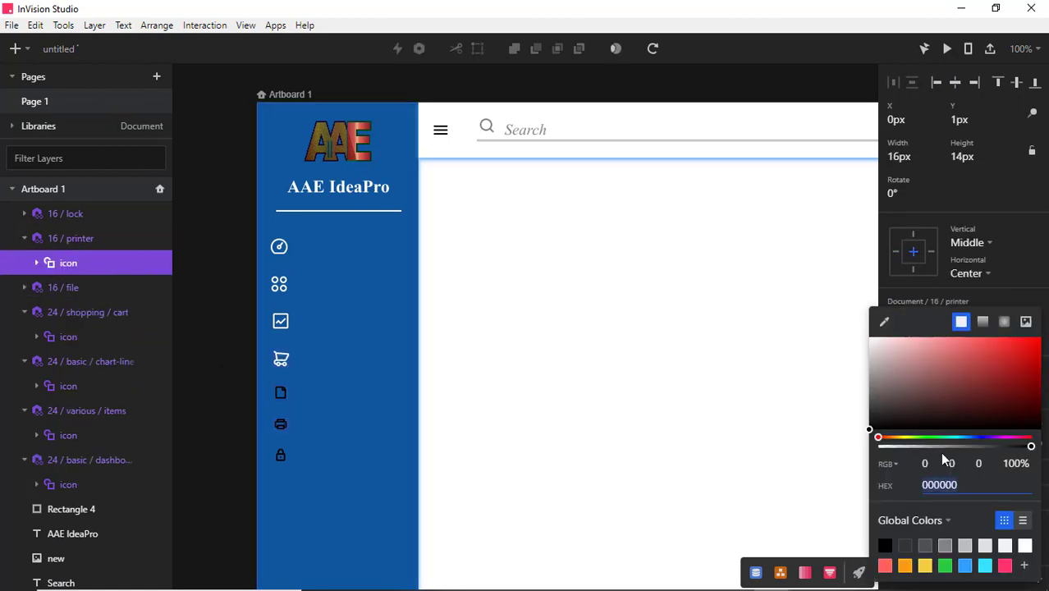
pyautogui.click(1024, 545)
# Set the fill of the file icon in the sidebar to white
pyautogui.click(22, 293)
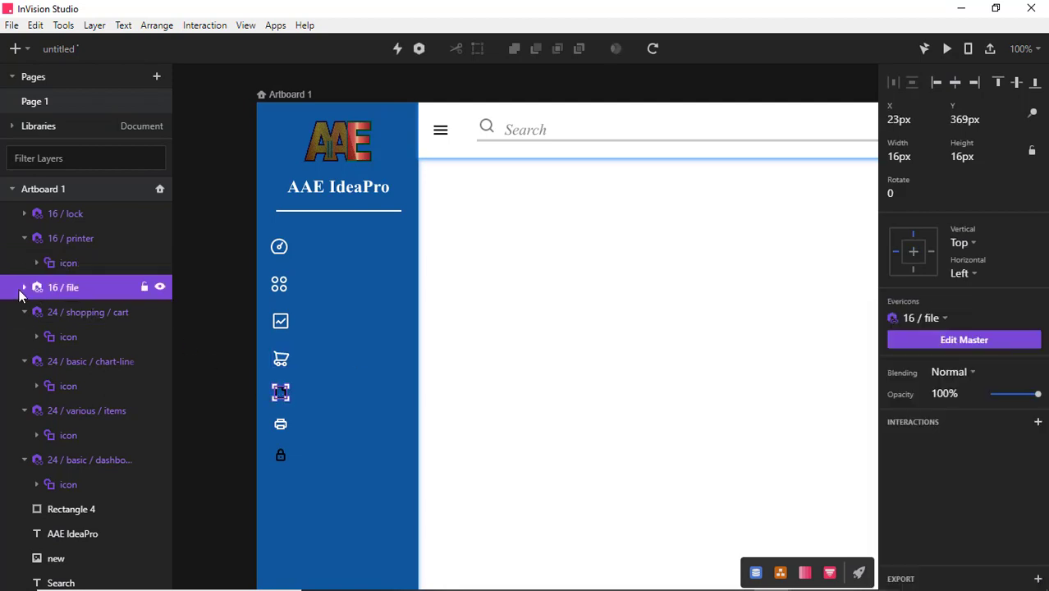
pyautogui.click(23, 288)
pyautogui.click(43, 311)
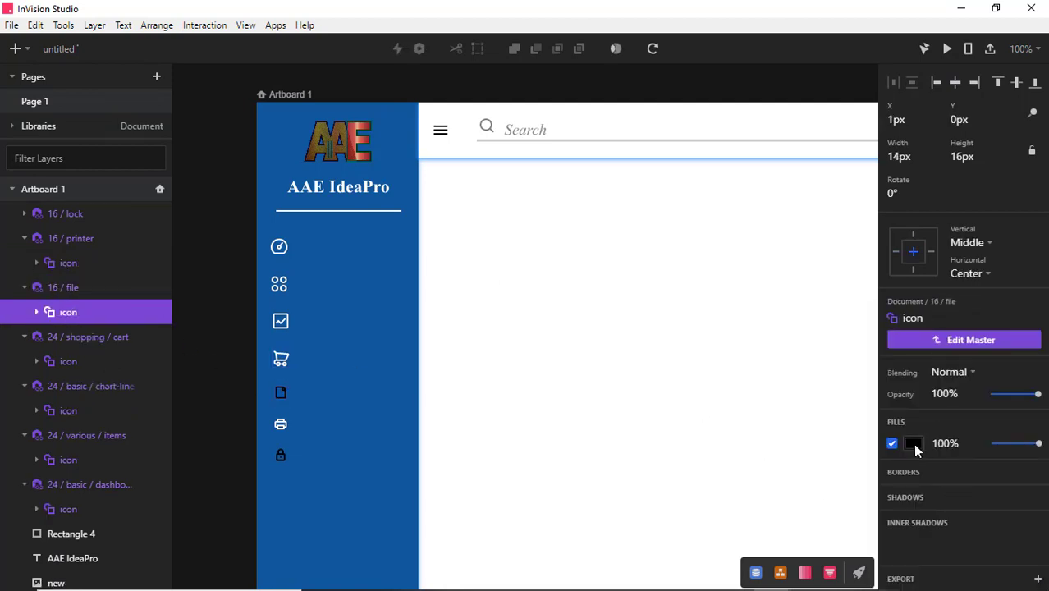
pyautogui.click(914, 446)
pyautogui.click(1027, 546)
# Set the fill of the lock icon in the sidebar to white
pyautogui.click(282, 452)
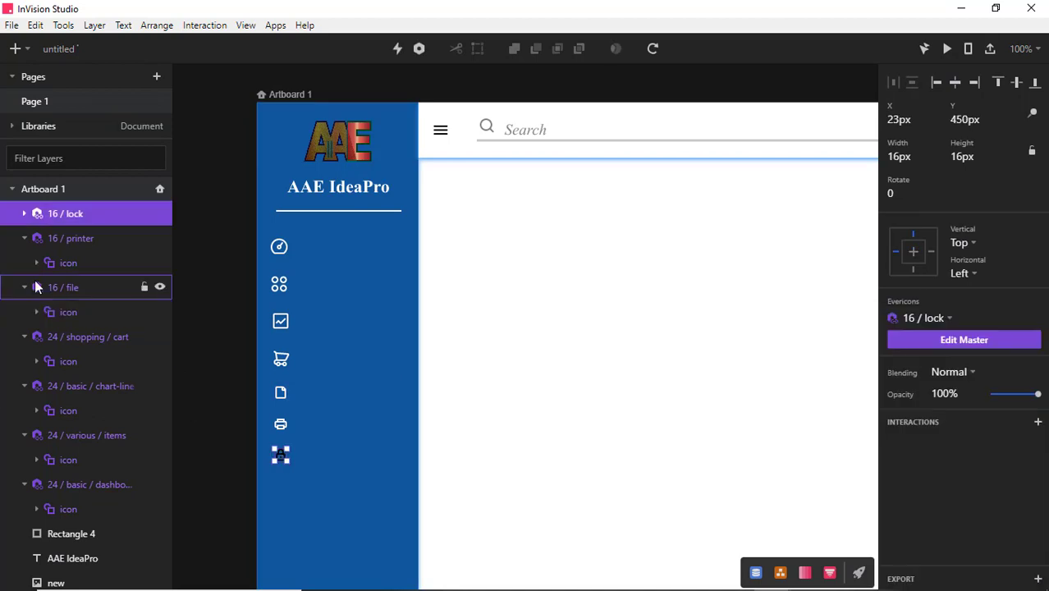
pyautogui.click(24, 214)
pyautogui.click(74, 238)
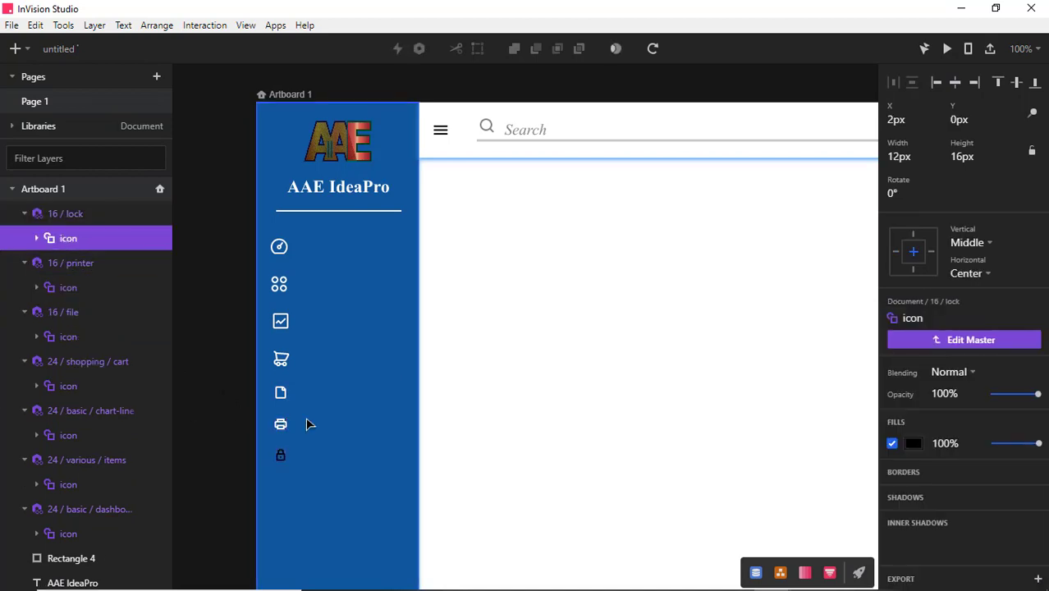
pyautogui.click(915, 446)
pyautogui.click(1026, 547)
pyautogui.click(621, 397)
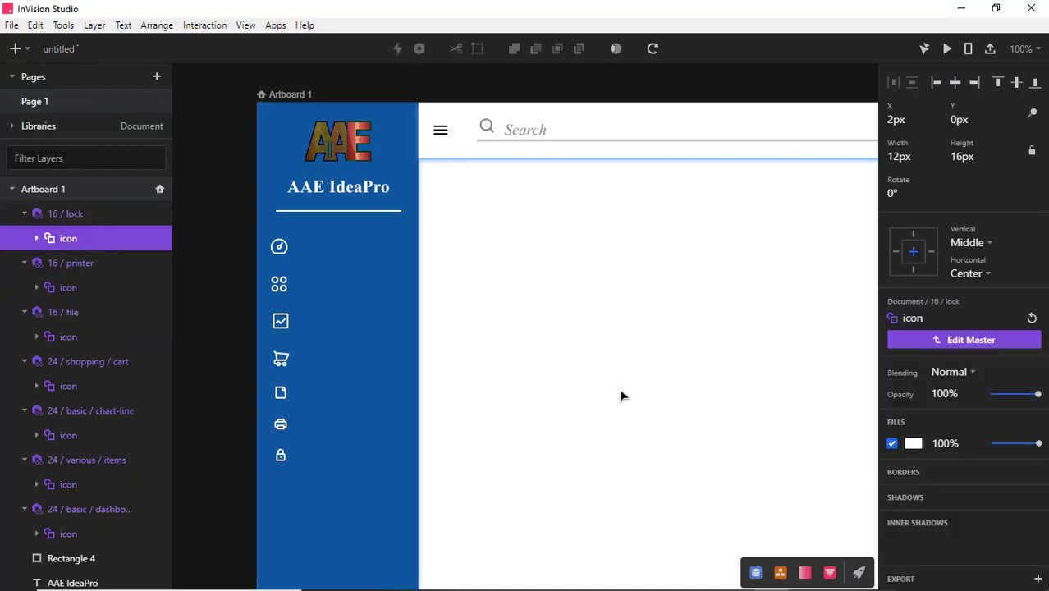
# Add the text label "Dashboard" beside the dashboard icon at about X 51, Y 175 px
pyautogui.click(15, 49)
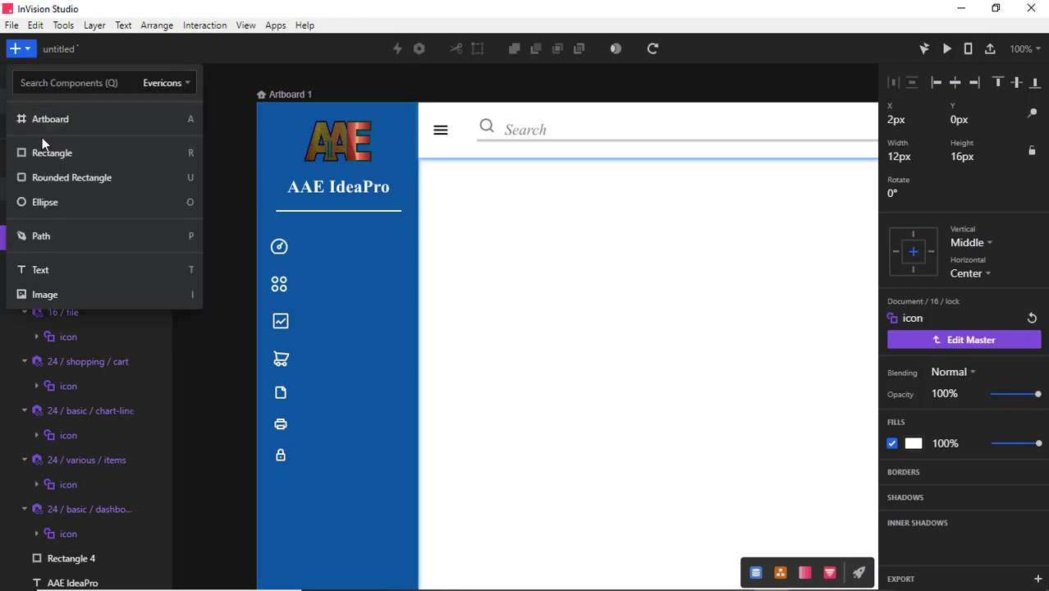
pyautogui.click(42, 272)
pyautogui.click(313, 243)
pyautogui.write('D')
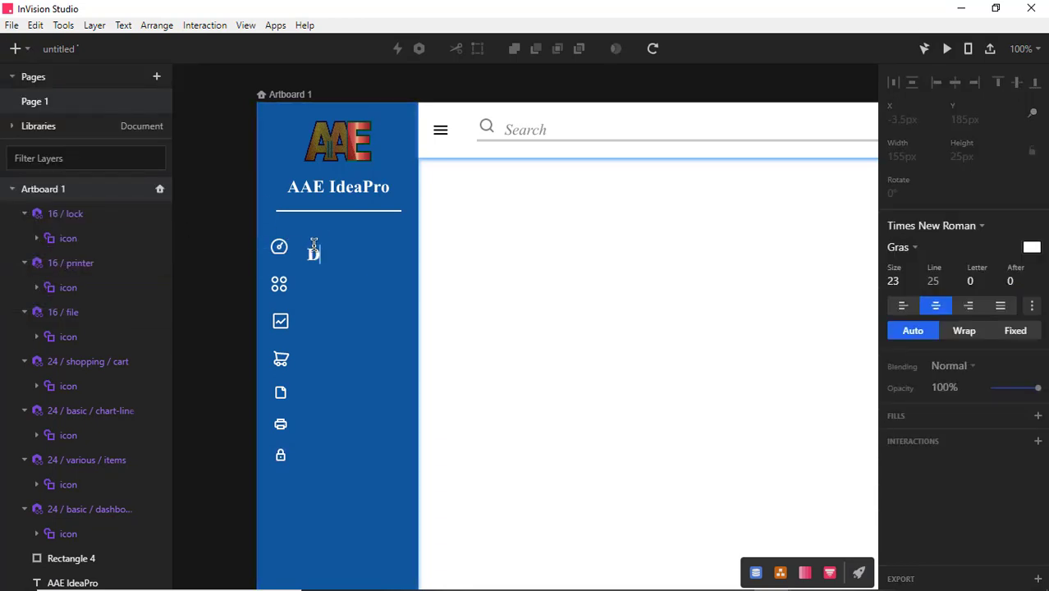
pyautogui.write('ashboard')
pyautogui.press('Escape')
pyautogui.moveTo(323, 261); pyautogui.dragTo(347, 253)
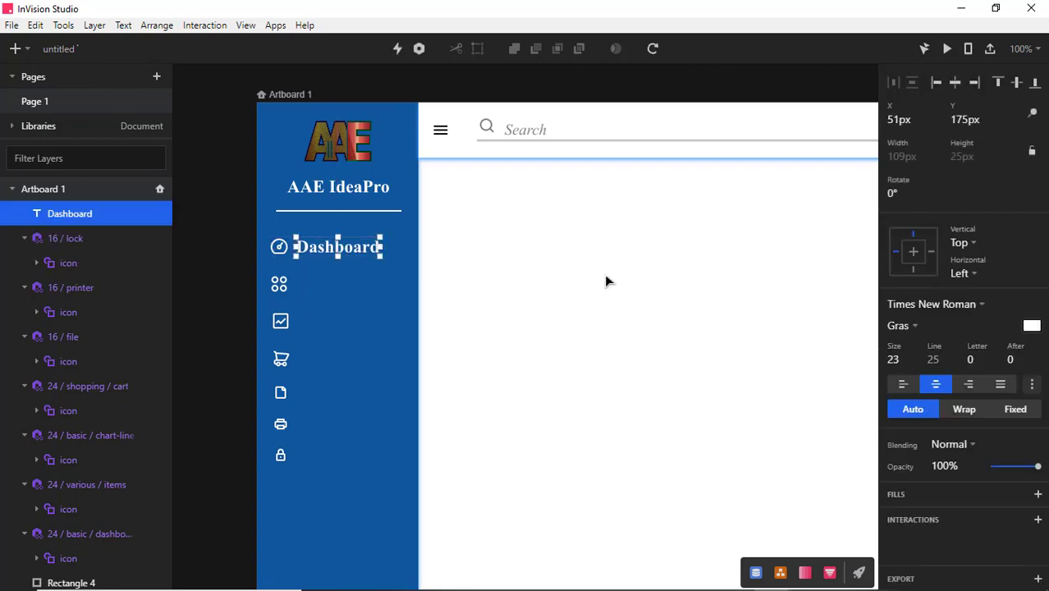
# Set the Dashboard label to Normal weight and size 18, and nudge it down to Y 180 px
pyautogui.click(906, 327)
pyautogui.click(960, 330)
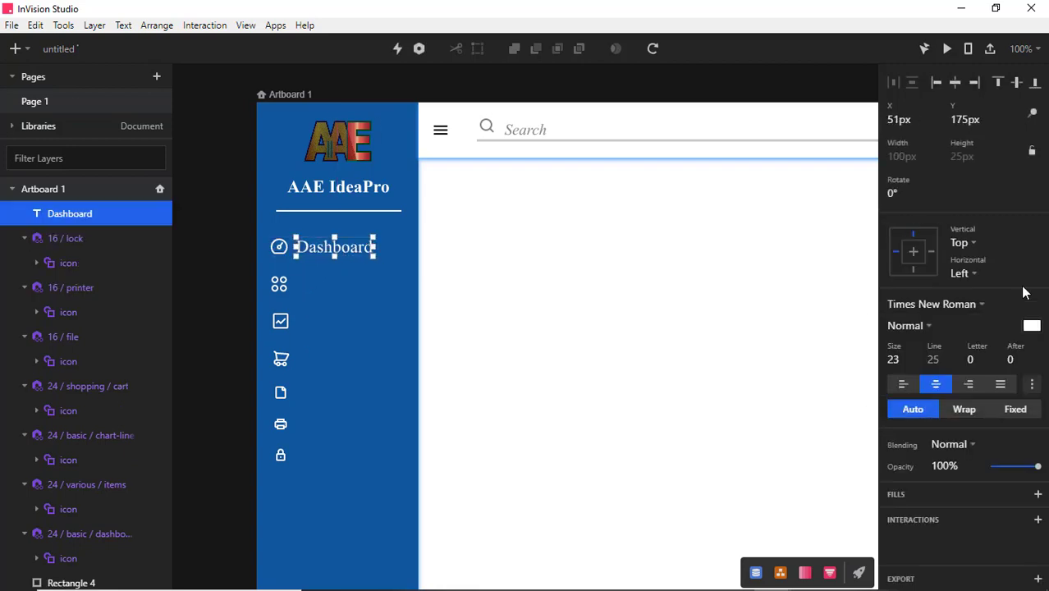
pyautogui.click(902, 360)
pyautogui.write('18')
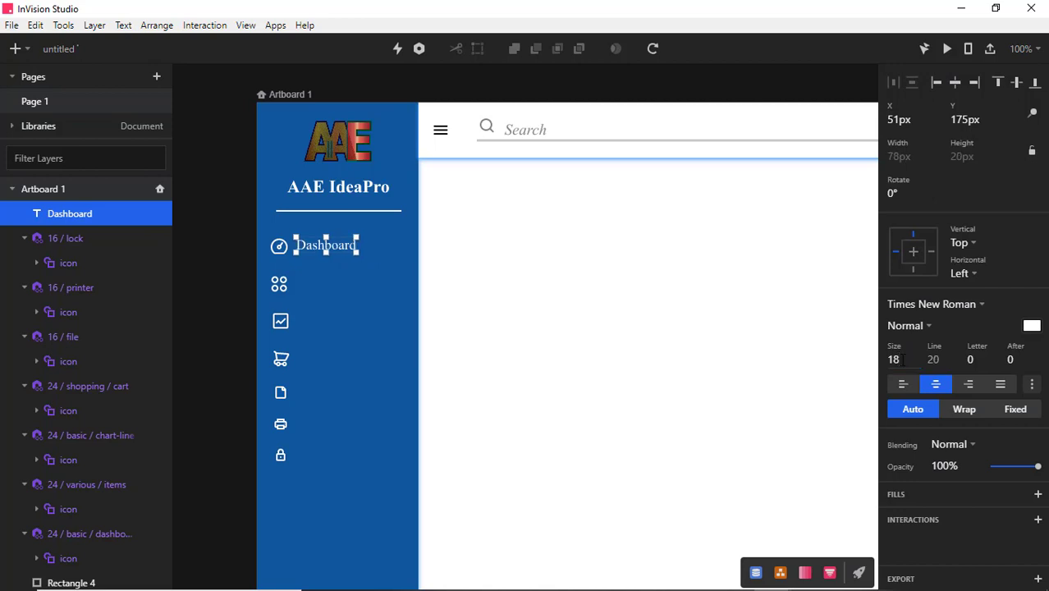
pyautogui.press('Down')
pyautogui.press('Down')
pyautogui.press('Down')
pyautogui.press('Down')
pyautogui.press('Down')
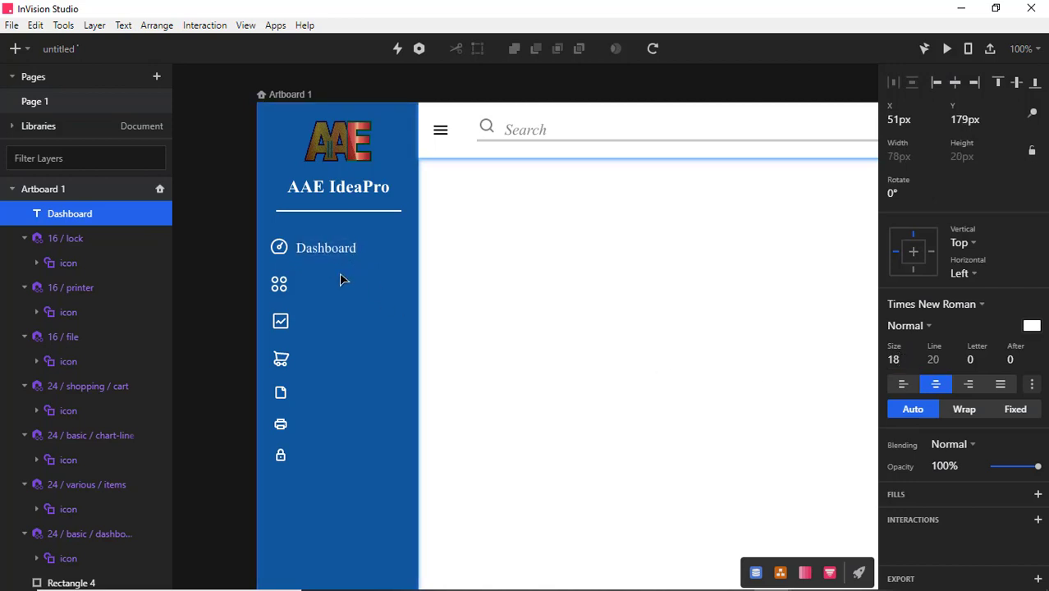
# Duplicate the Dashboard label beside the items icon at Y 228 px and change its text to "Items"
pyautogui.hotkey('ctrl', 'd')
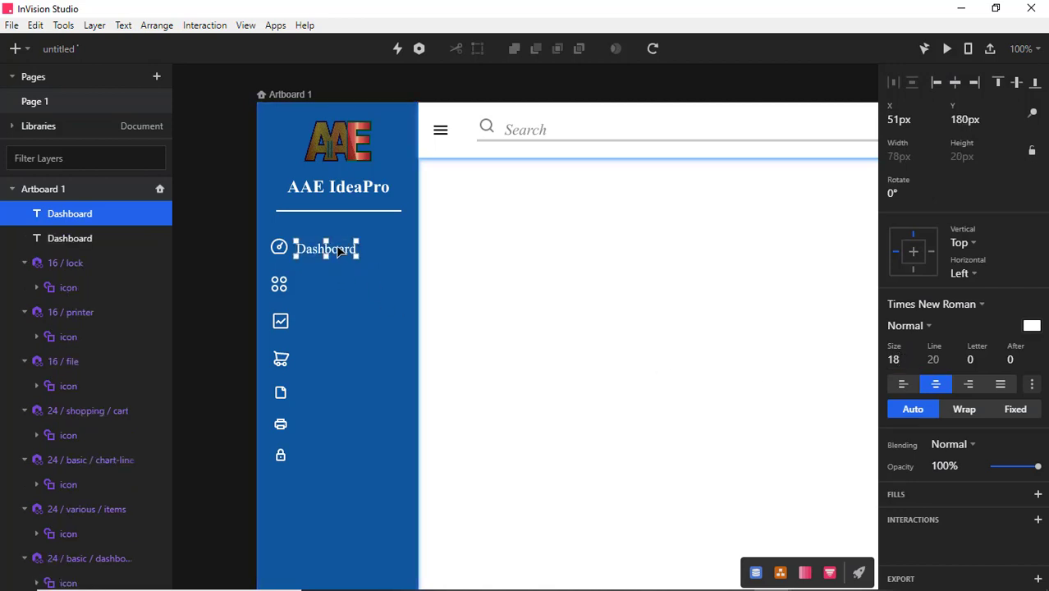
pyautogui.moveTo(337, 258); pyautogui.dragTo(341, 288)
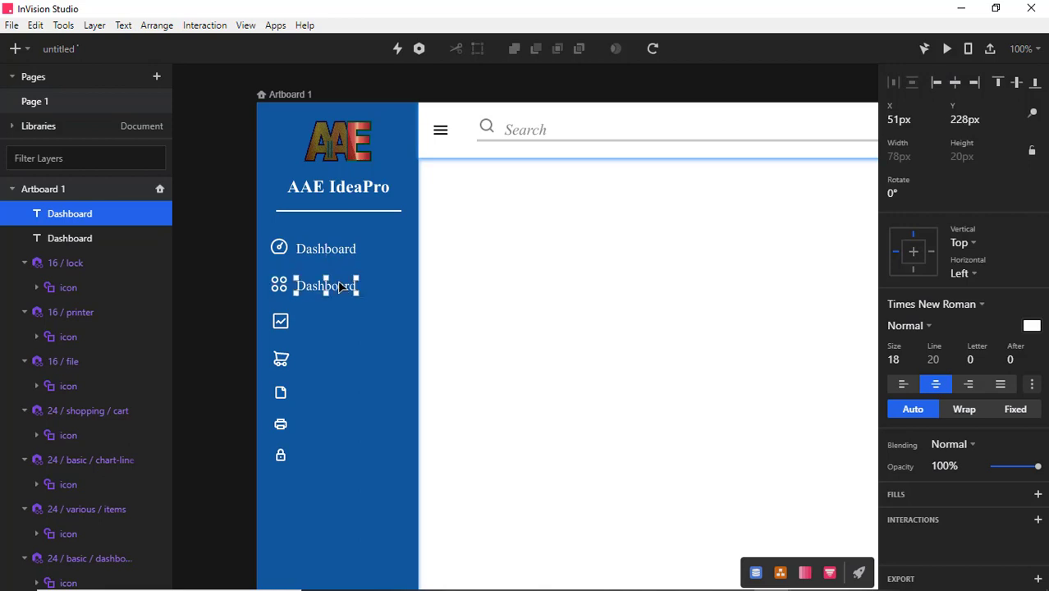
pyautogui.doubleClick(340, 285)
pyautogui.write('Items')
pyautogui.press('Escape')
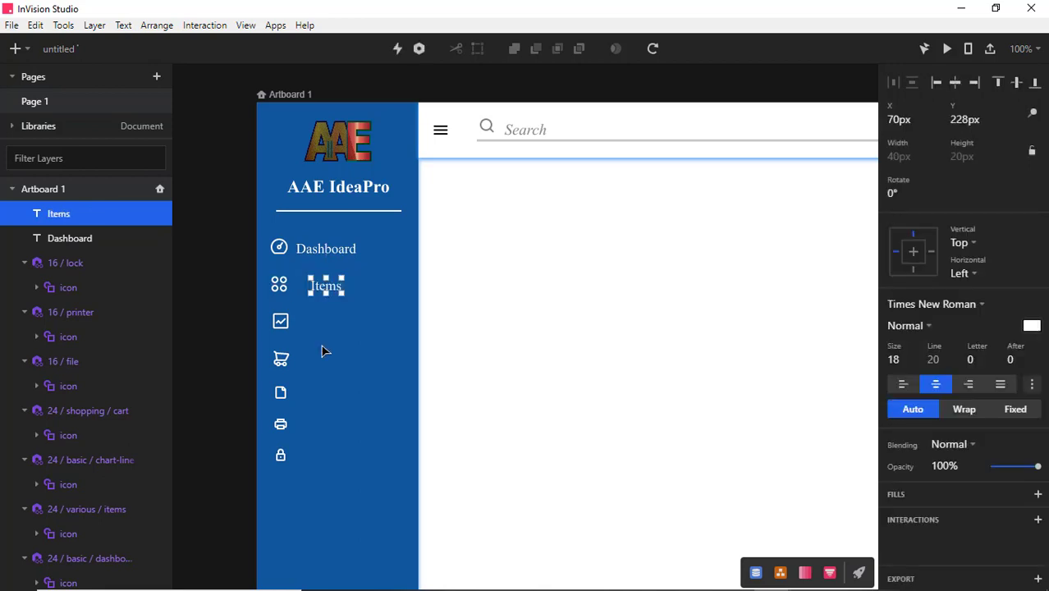
# Align the Items label with Dashboard and duplicate it beside the chart icon at X 51, Y 275 px, reading "Chart"
pyautogui.moveTo(326, 283); pyautogui.dragTo(310, 322)
pyautogui.hotkey('ctrl', 'd')
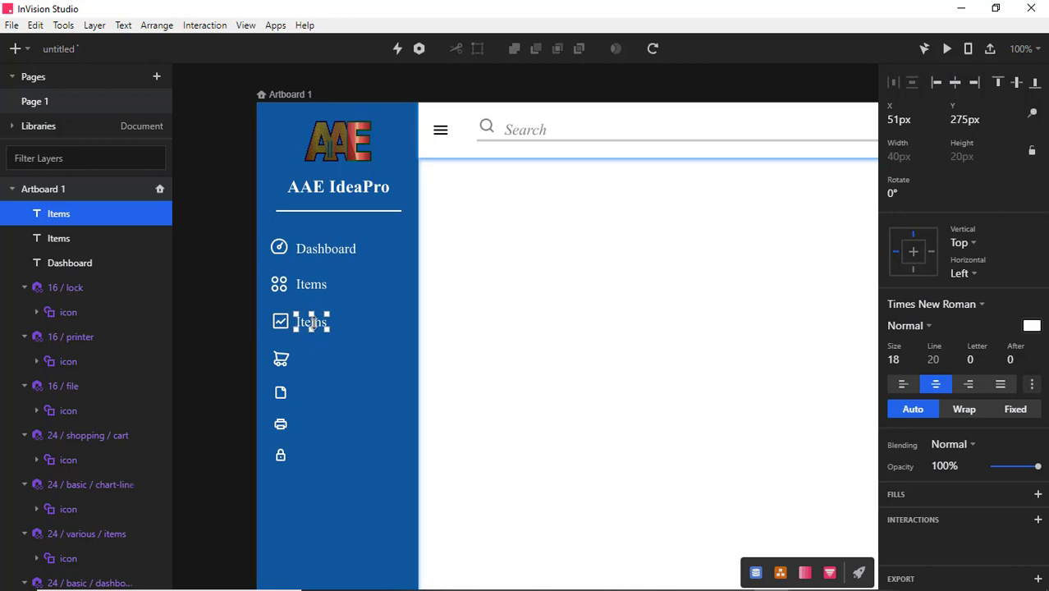
pyautogui.doubleClick(310, 322)
pyautogui.write('Chart')
pyautogui.press('Escape')
pyautogui.click(321, 351)
pyautogui.click(314, 320)
# Duplicate the Chart label beside the cart icon at Y 325 px and change its text to "Shopping"
pyautogui.hotkey('ctrl', 'd')
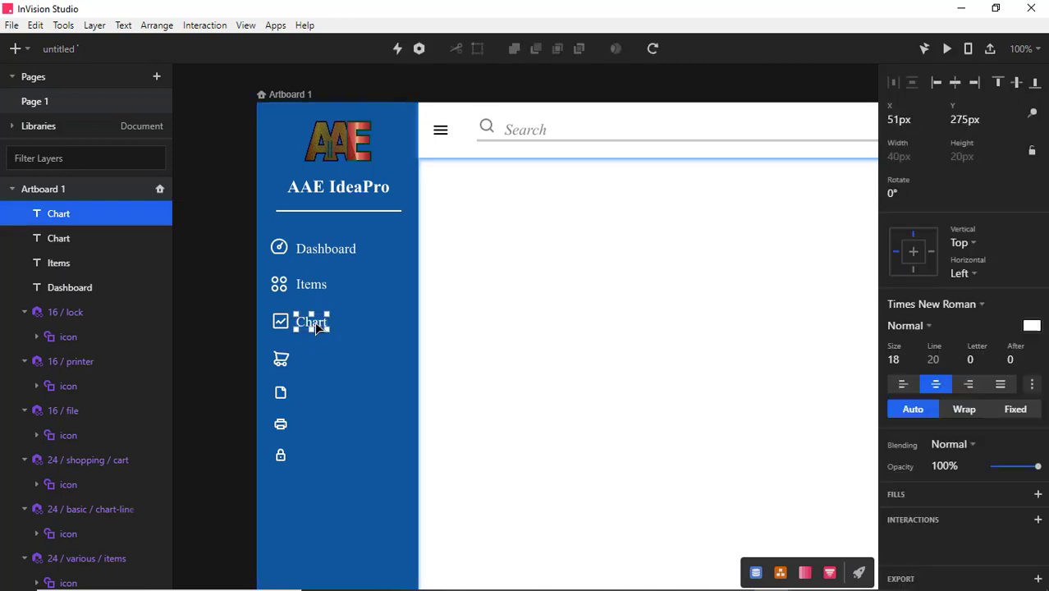
pyautogui.moveTo(315, 321); pyautogui.dragTo(317, 362)
pyautogui.doubleClick(317, 361)
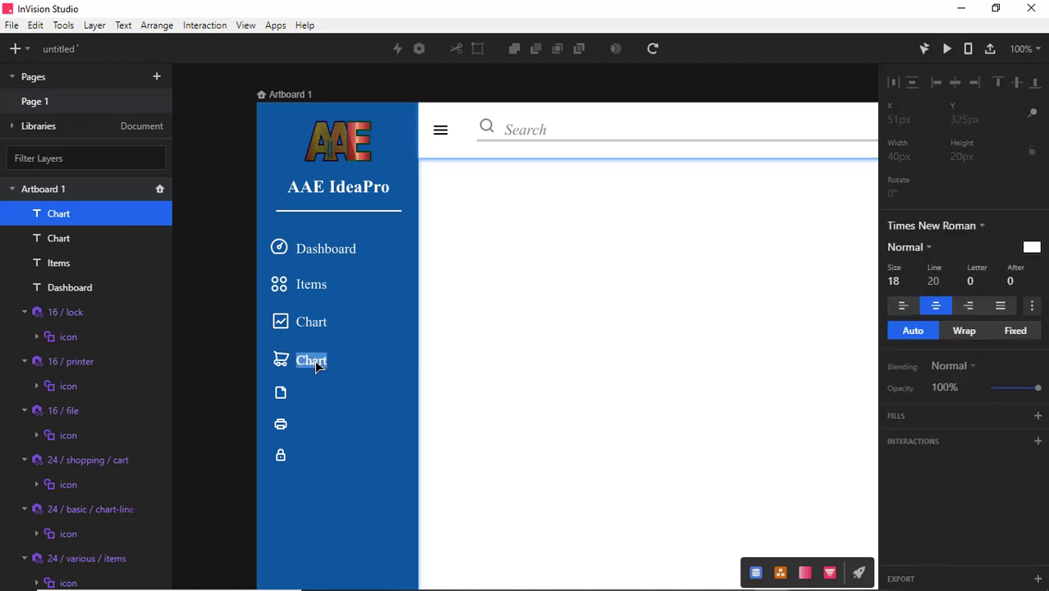
pyautogui.write('Shopping')
pyautogui.press('Escape')
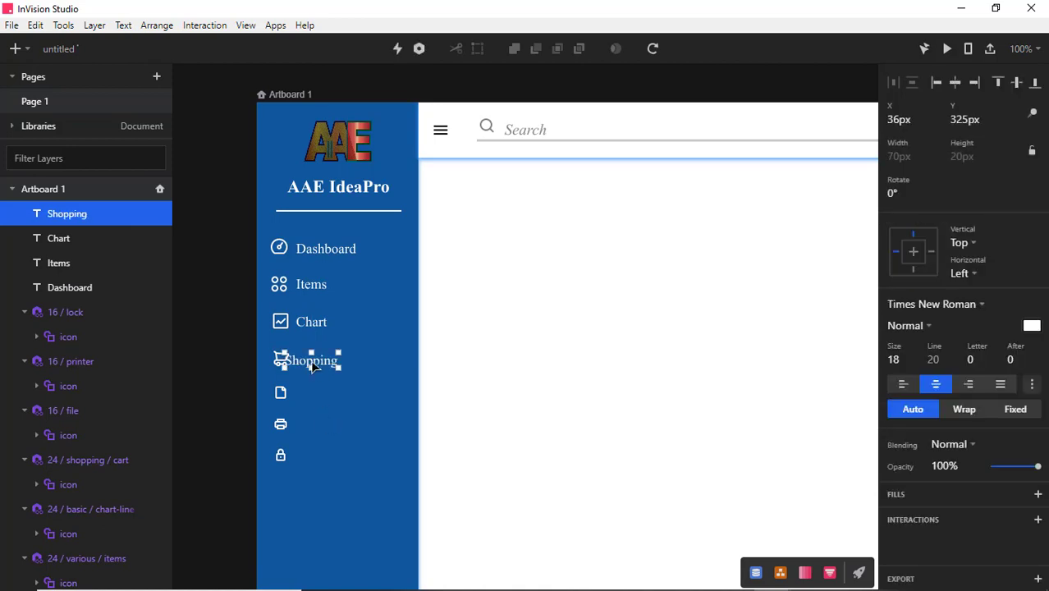
# Align the Shopping label with those above and duplicate it beside the file icon at Y 367 px, reading "Document"
pyautogui.moveTo(327, 369); pyautogui.dragTo(334, 403)
pyautogui.doubleClick(333, 397)
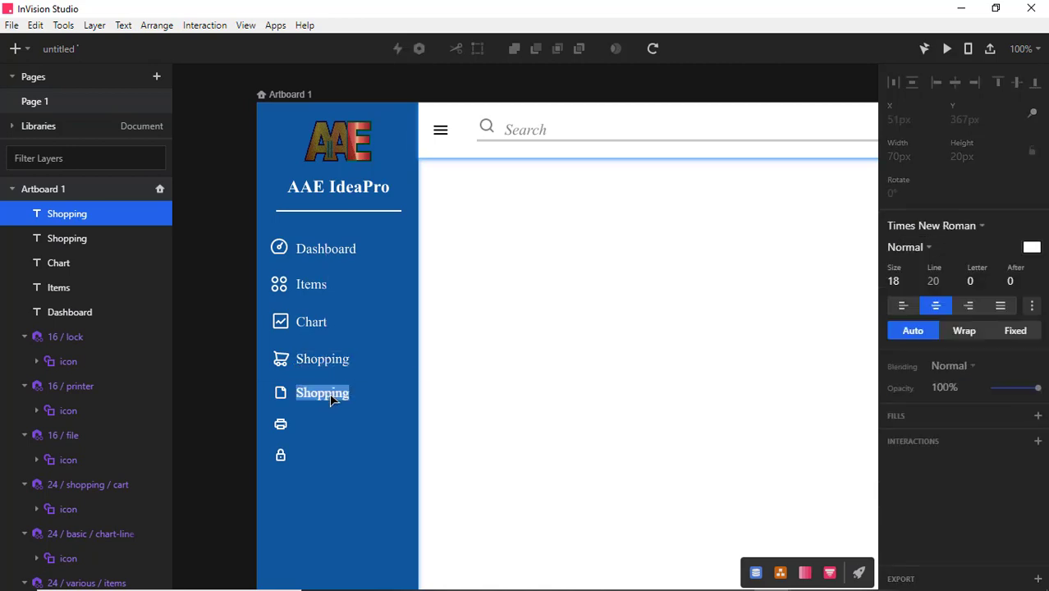
pyautogui.write('Documents')
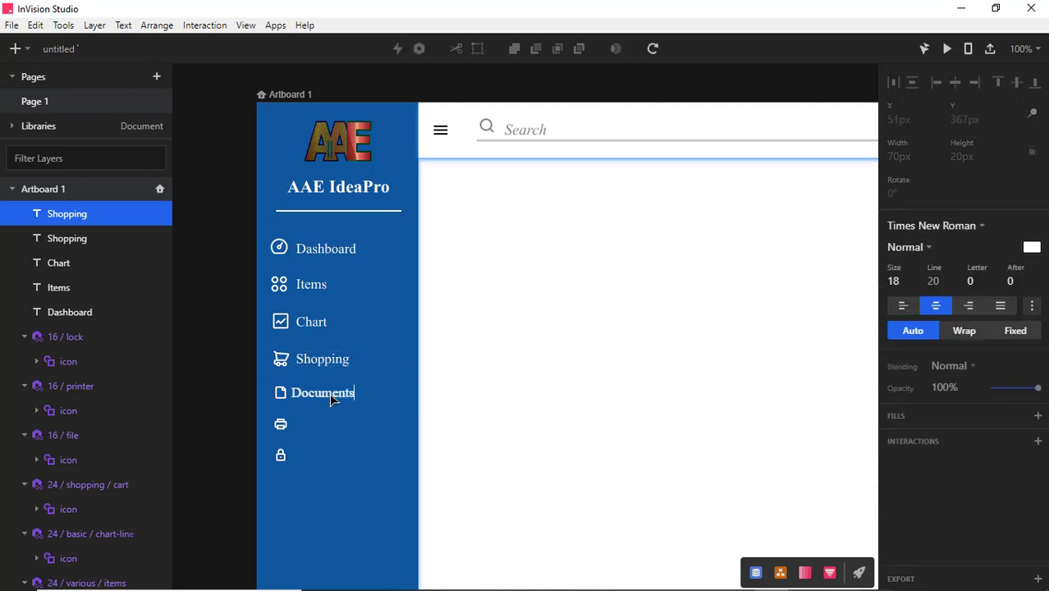
pyautogui.press('BackSpace')
pyautogui.press('Escape')
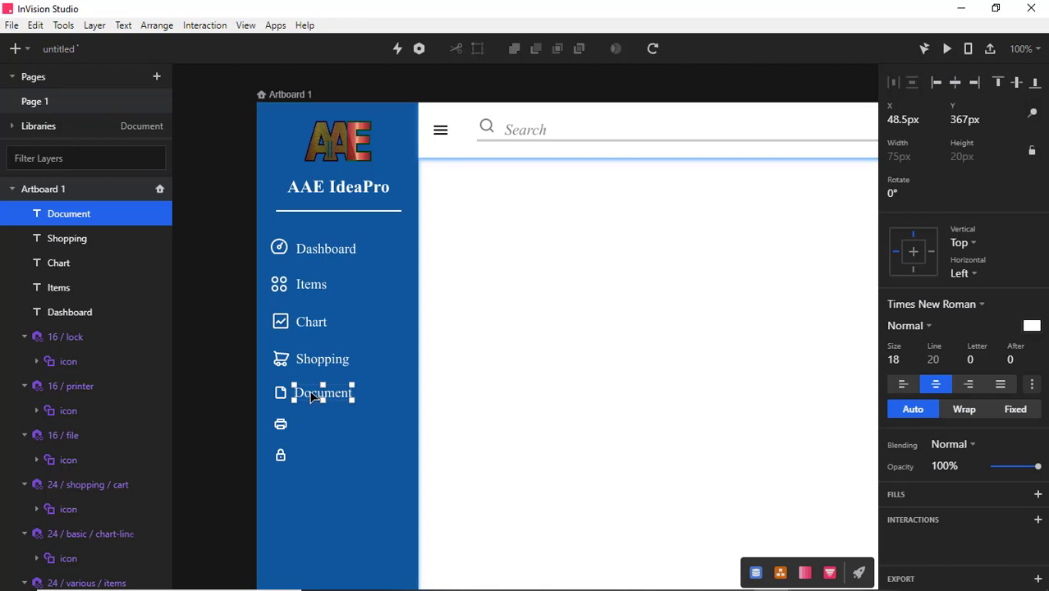
# Duplicate the Document label beside the printer icon at Y 406 px and change its text to "Printer"
pyautogui.moveTo(314, 396); pyautogui.dragTo(312, 426)
pyautogui.hotkey('ctrl', 'd')
pyautogui.doubleClick(315, 425)
pyautogui.write('Printer')
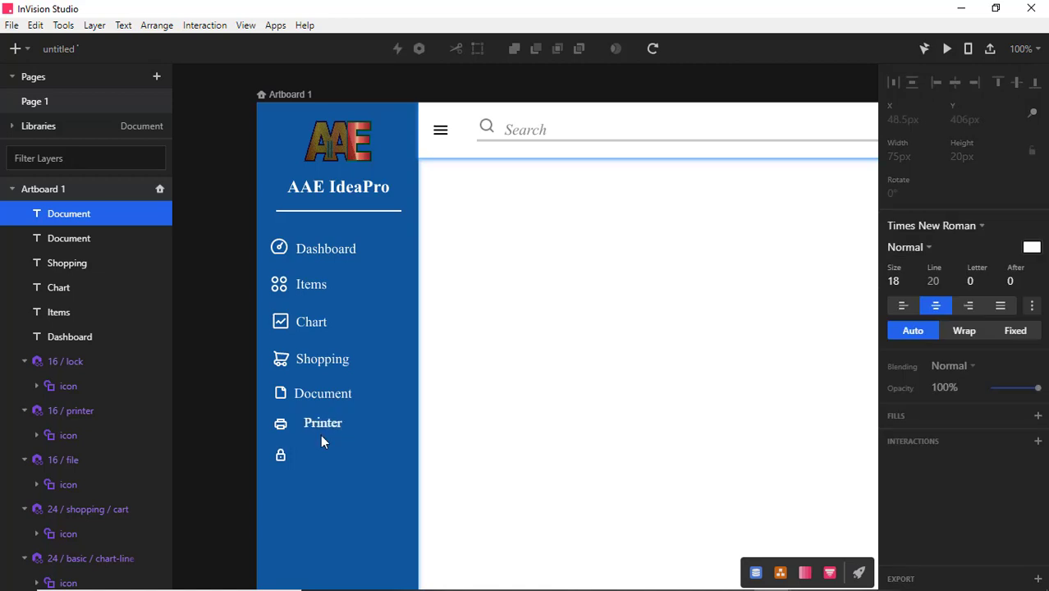
pyautogui.press('Escape')
# Align the Printer label and duplicate it beside the lock icon at X 51, Y 448 px, reading "Log"
pyautogui.moveTo(315, 427); pyautogui.dragTo(311, 462)
pyautogui.hotkey('ctrl', 'd')
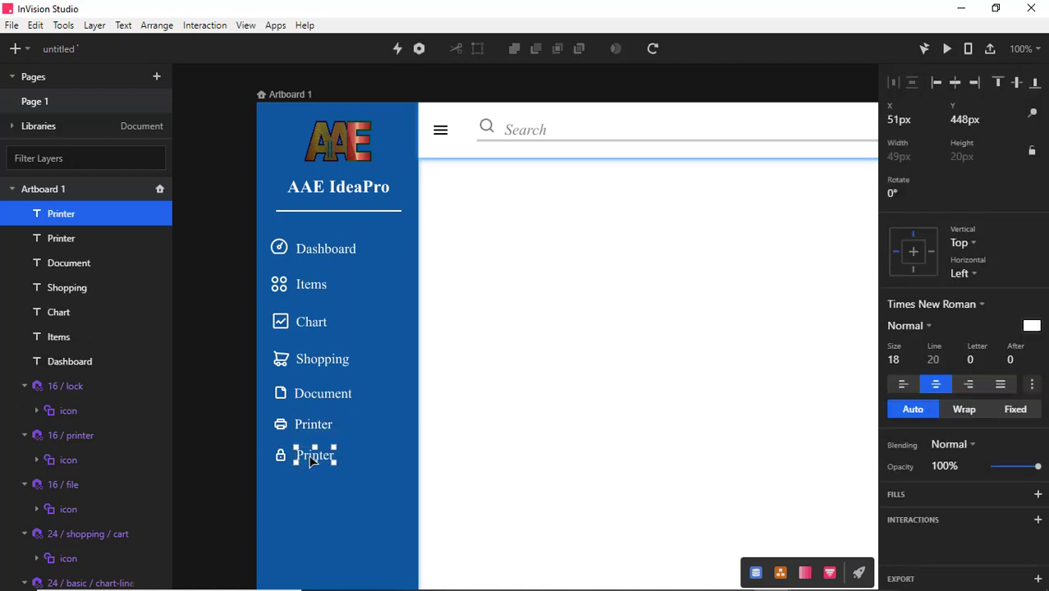
pyautogui.doubleClick(311, 462)
pyautogui.write('Log')
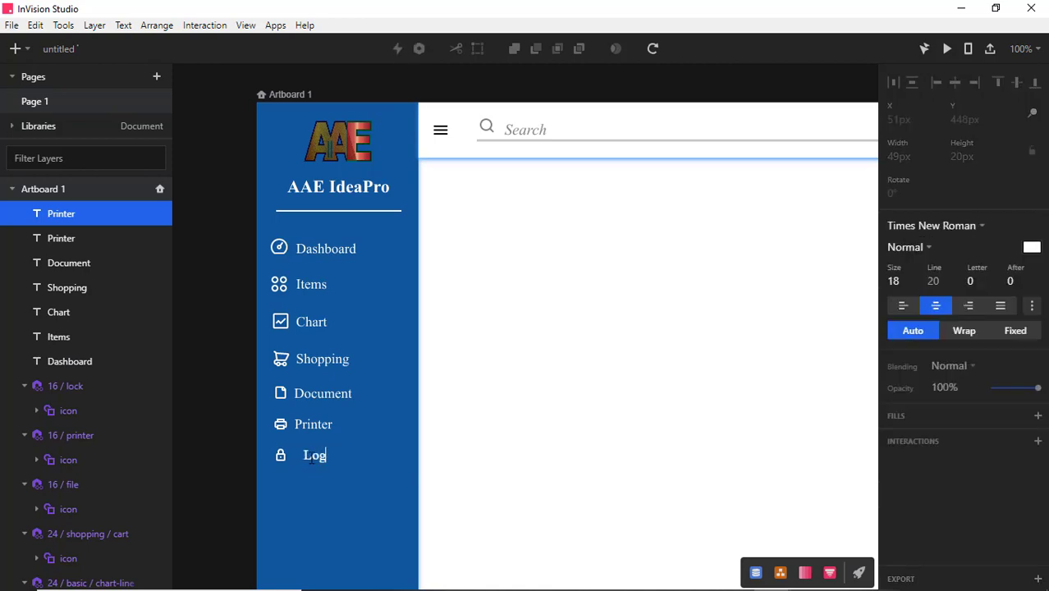
pyautogui.press('Escape')
# Move the Log label to about X 49, Y 448 px beside the lock icon, and preview the artboard
pyautogui.moveTo(314, 455); pyautogui.dragTo(302, 459)
pyautogui.click(315, 479)
pyautogui.click(312, 461)
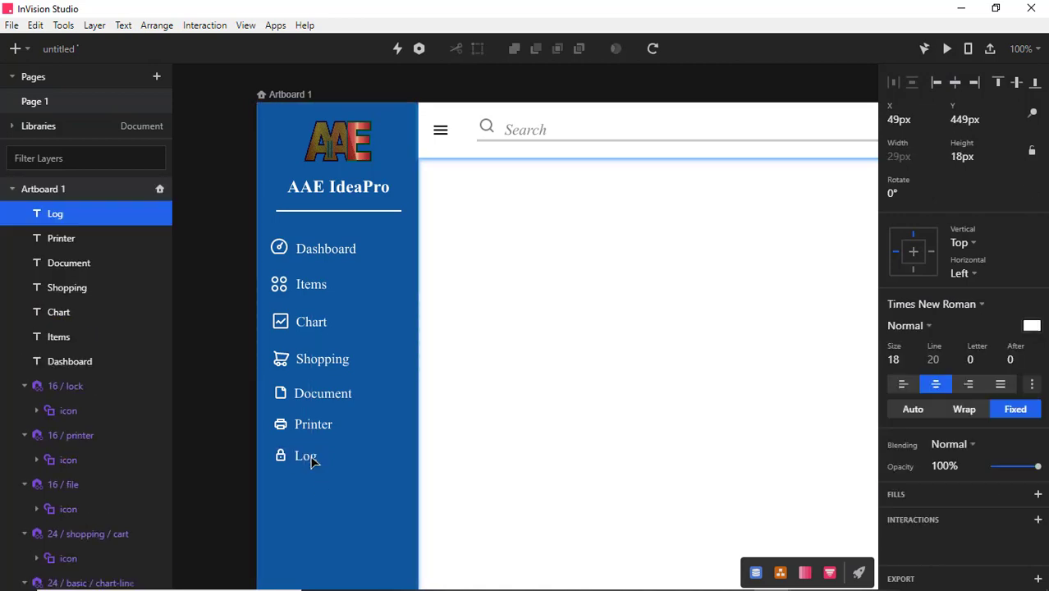
pyautogui.click(946, 50)
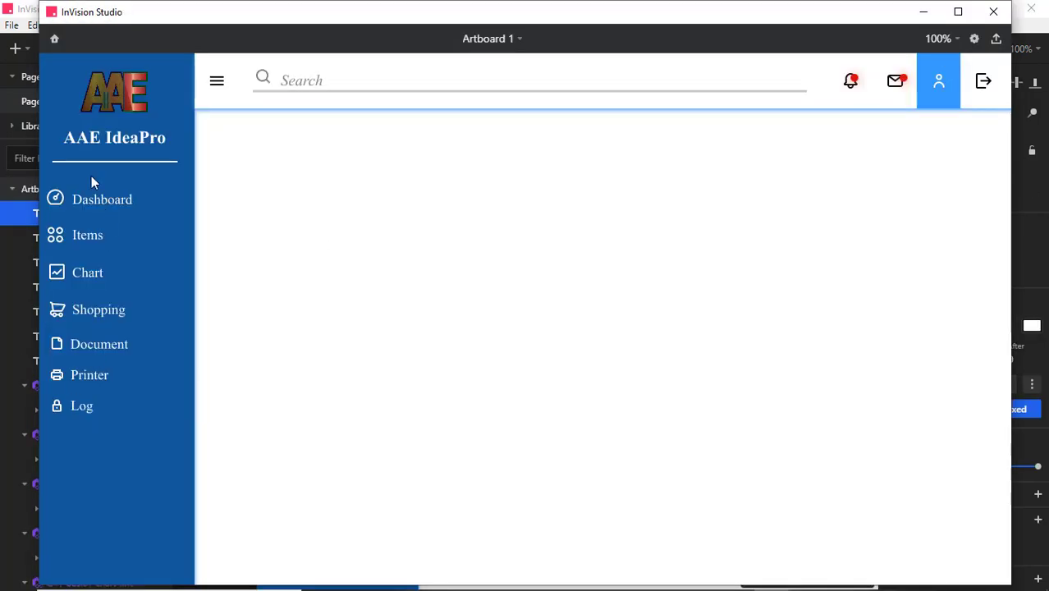
pyautogui.click(993, 11)
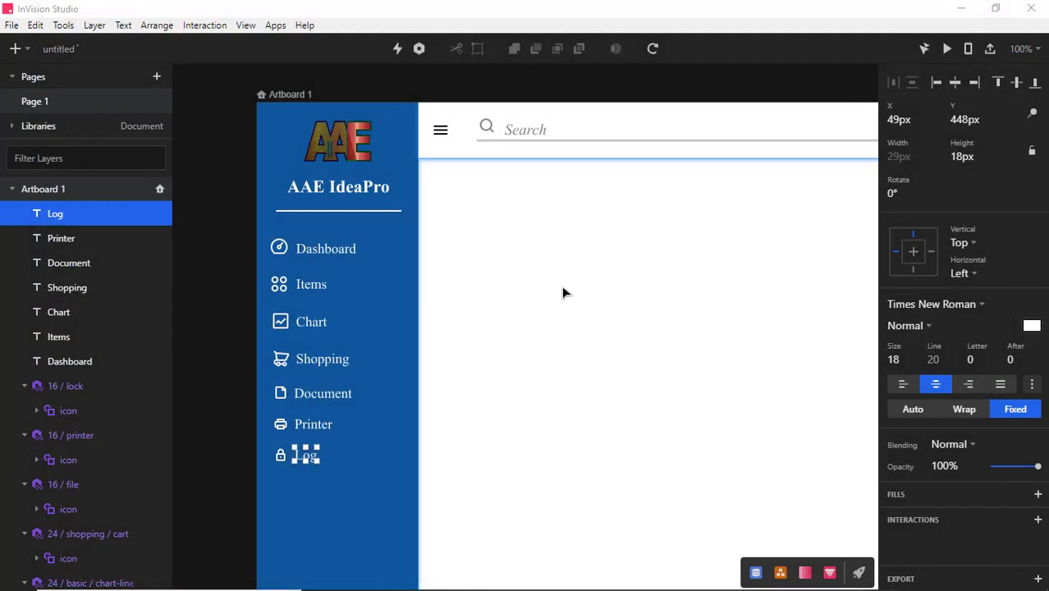
# Draw a rectangle about 188 × 38 px over the Dashboard menu item and place its layer beneath the menu icons and labels
pyautogui.click(16, 55)
pyautogui.click(37, 148)
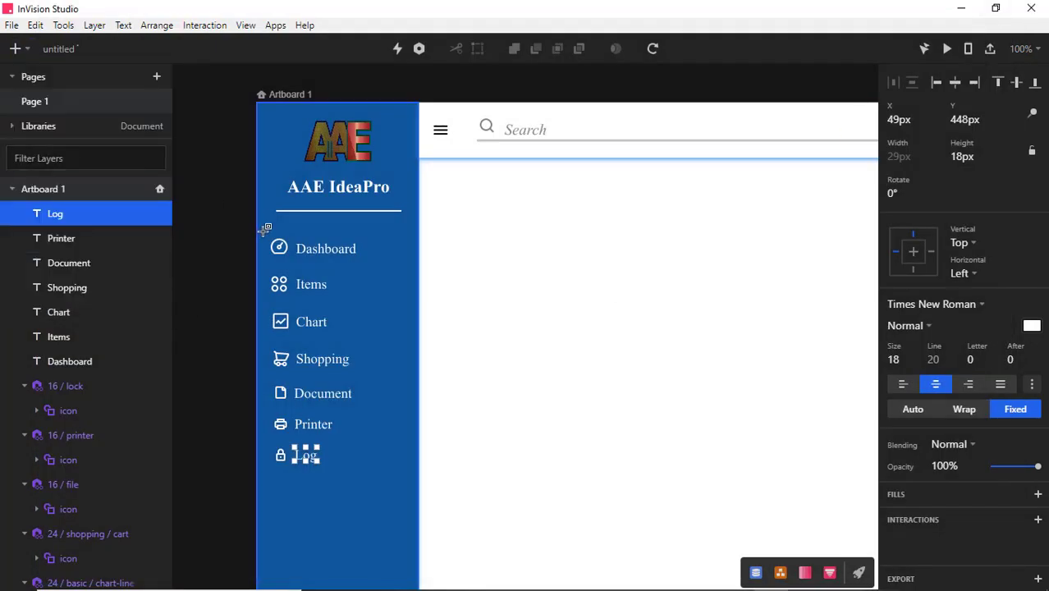
pyautogui.moveTo(262, 236); pyautogui.dragTo(403, 262)
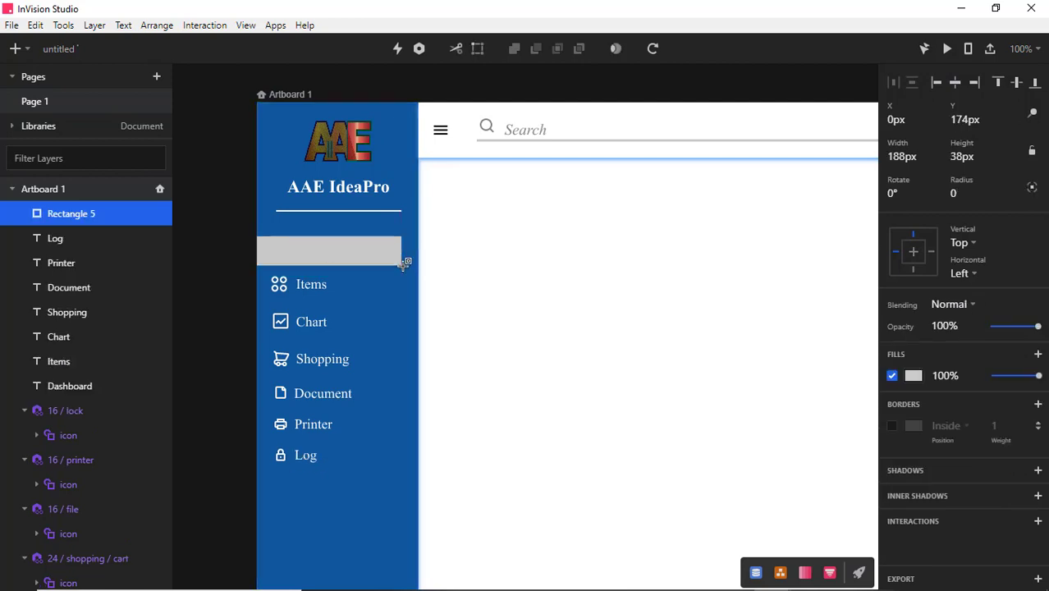
pyautogui.moveTo(52, 214); pyautogui.dragTo(65, 556)
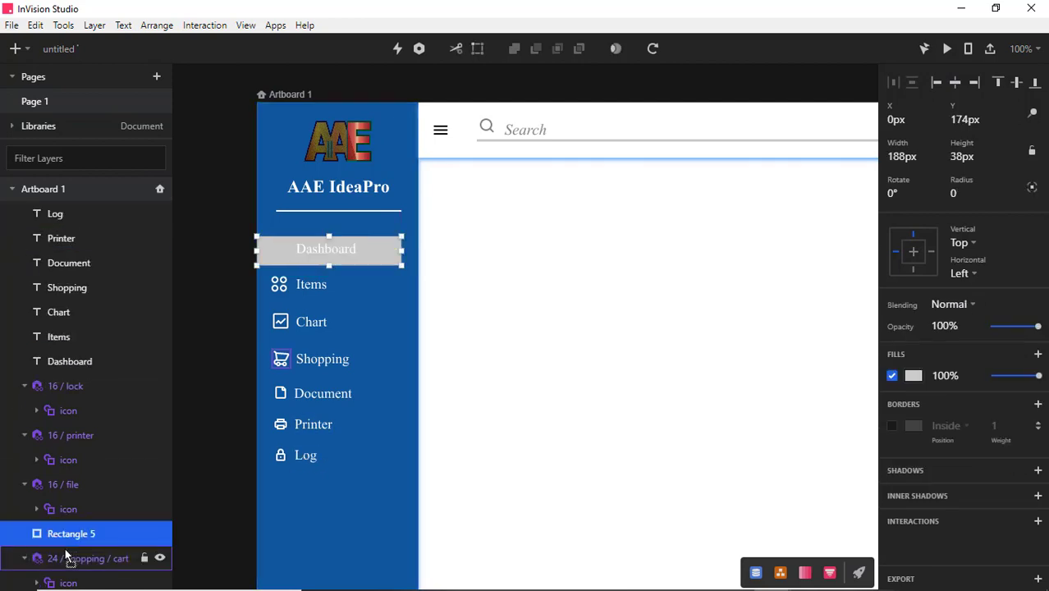
pyautogui.moveTo(60, 533); pyautogui.dragTo(60, 578)
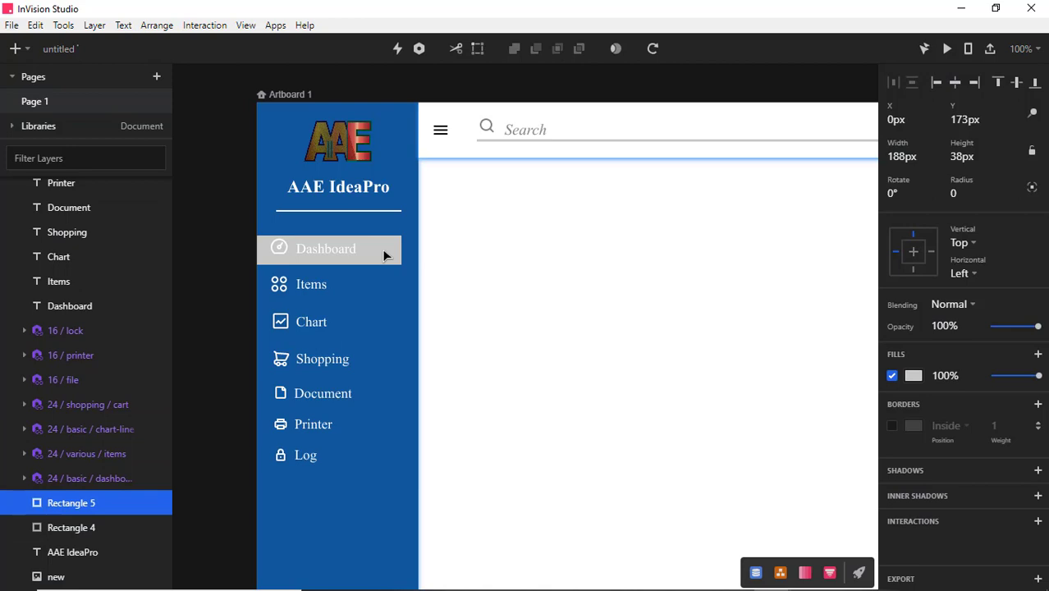
# Nudge the Dashboard highlight rectangle to X 7, Y 170 px
pyautogui.press('Up')
pyautogui.press('Up')
pyautogui.press('Up')
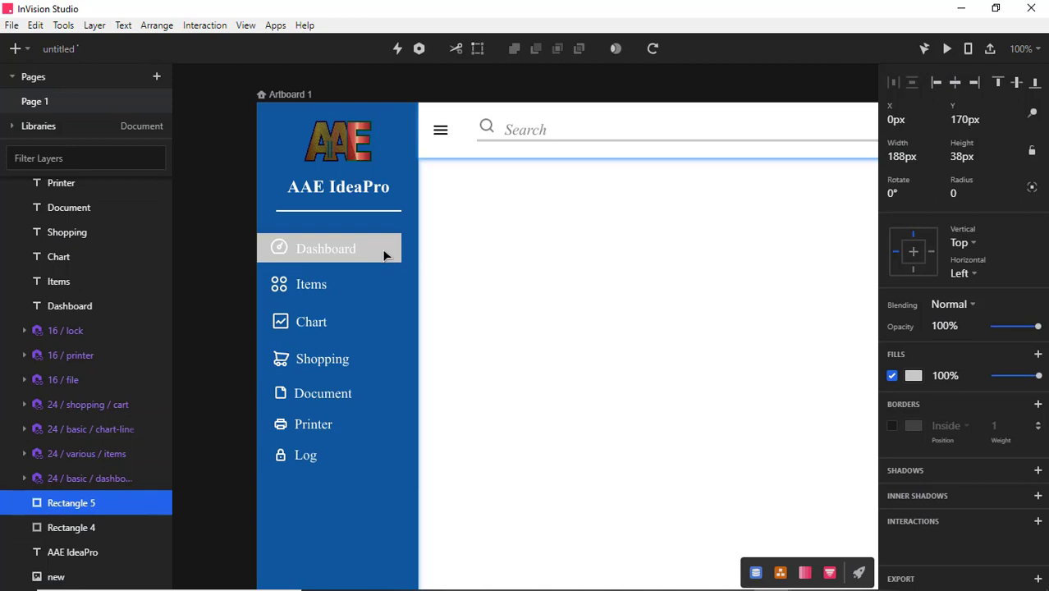
pyautogui.press('Right')
pyautogui.press('Right')
# Give the Dashboard highlight rectangle a corner radius of 9 and 42% fill opacity, and preview the artboard
pyautogui.click(961, 194)
pyautogui.moveTo(1039, 376); pyautogui.dragTo(1016, 378)
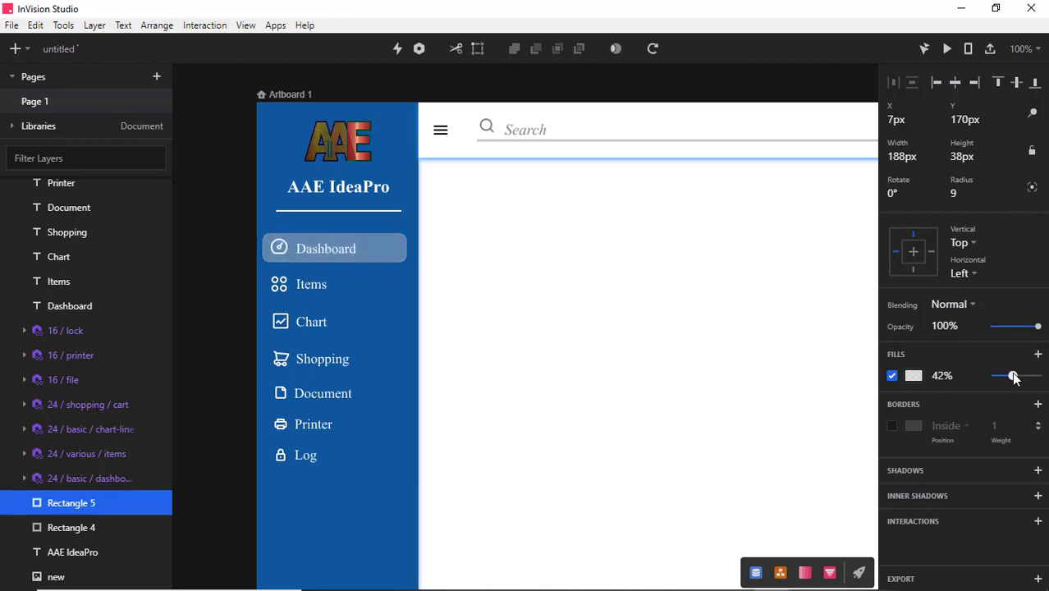
pyautogui.click(607, 369)
pyautogui.click(946, 48)
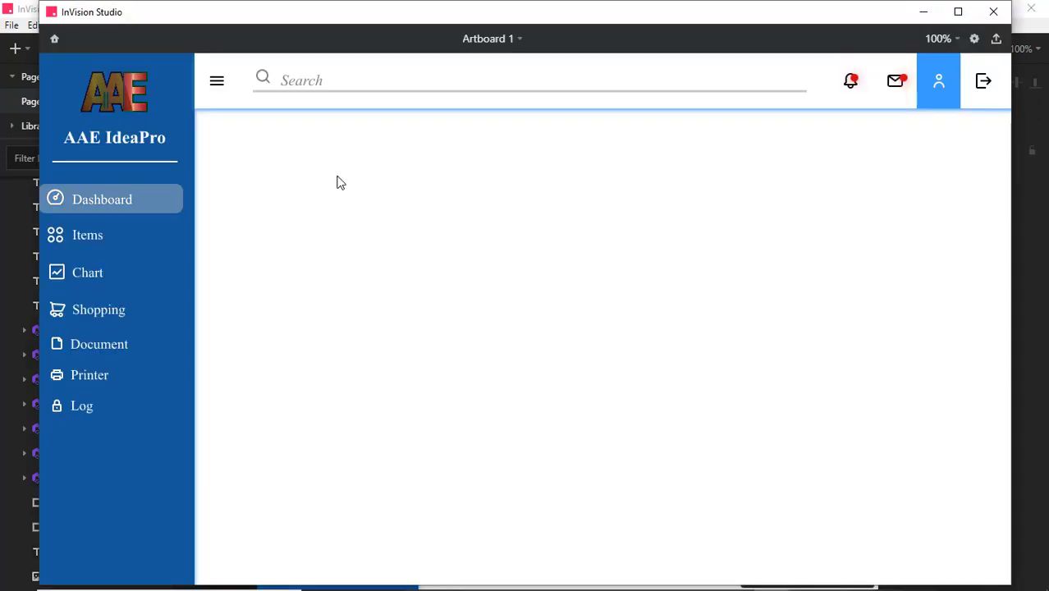
pyautogui.click(993, 11)
# Move the Dashboard highlight to X 13 px and narrow it to 176 px, checking the result in the preview
pyautogui.click(377, 251)
pyautogui.press('Right')
pyautogui.press('Right')
pyautogui.press('Right')
pyautogui.press('Right')
pyautogui.press('Right')
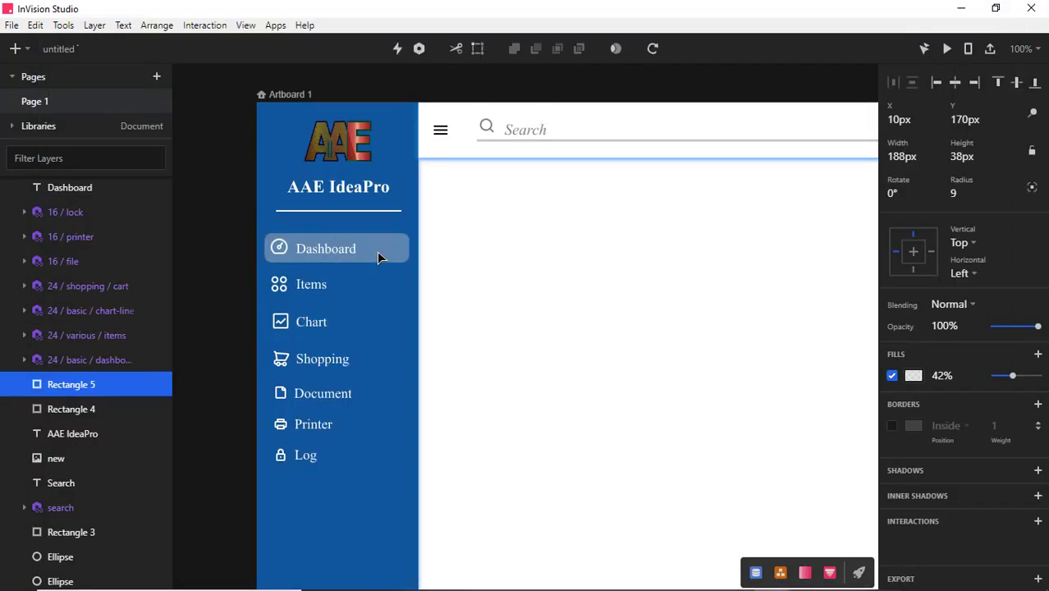
pyautogui.moveTo(410, 247); pyautogui.dragTo(401, 248)
pyautogui.click(946, 48)
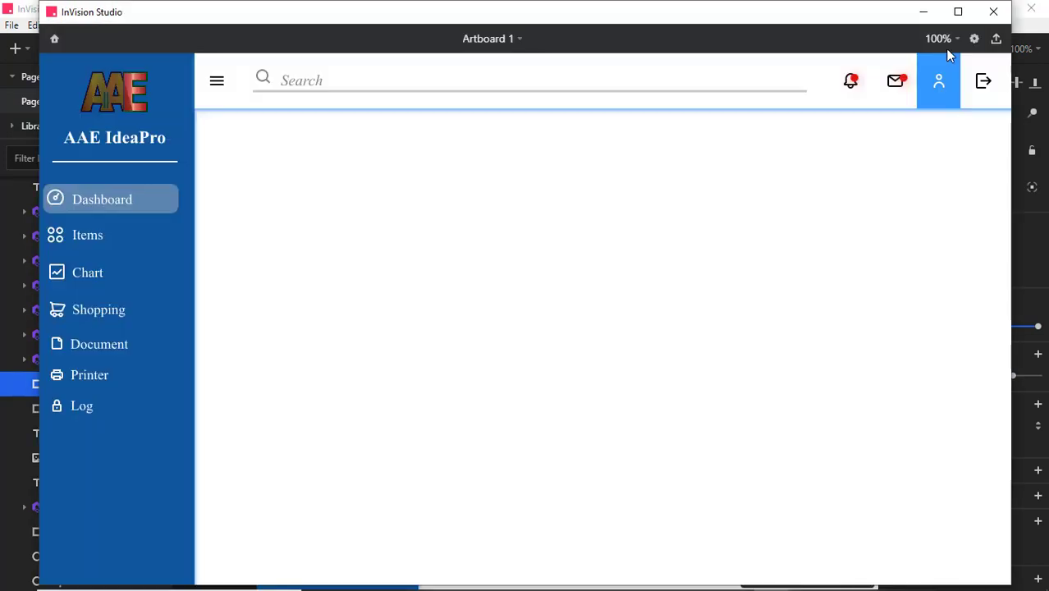
pyautogui.click(993, 12)
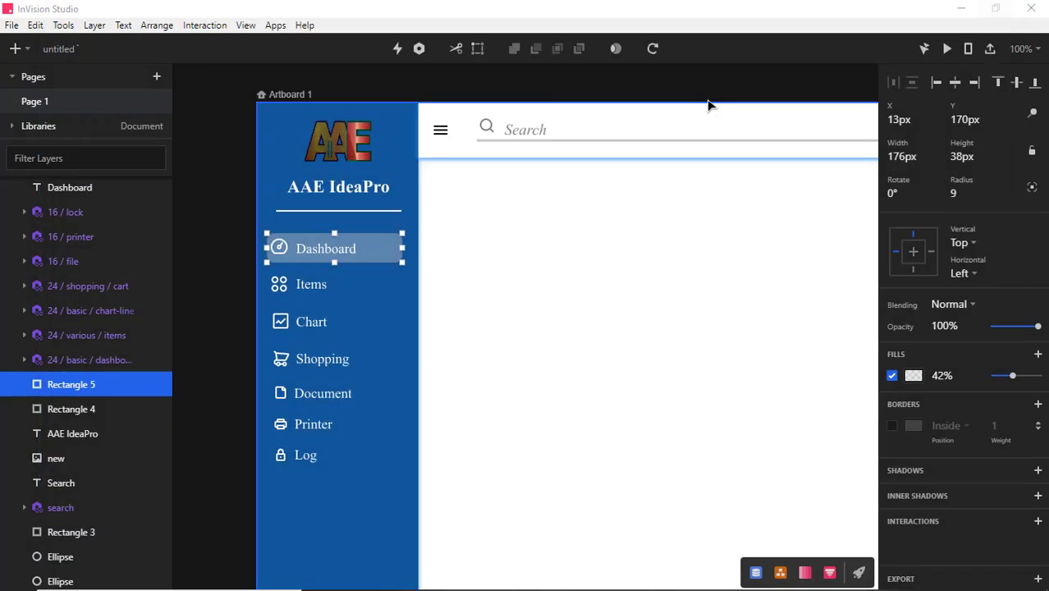
pyautogui.click(27, 52)
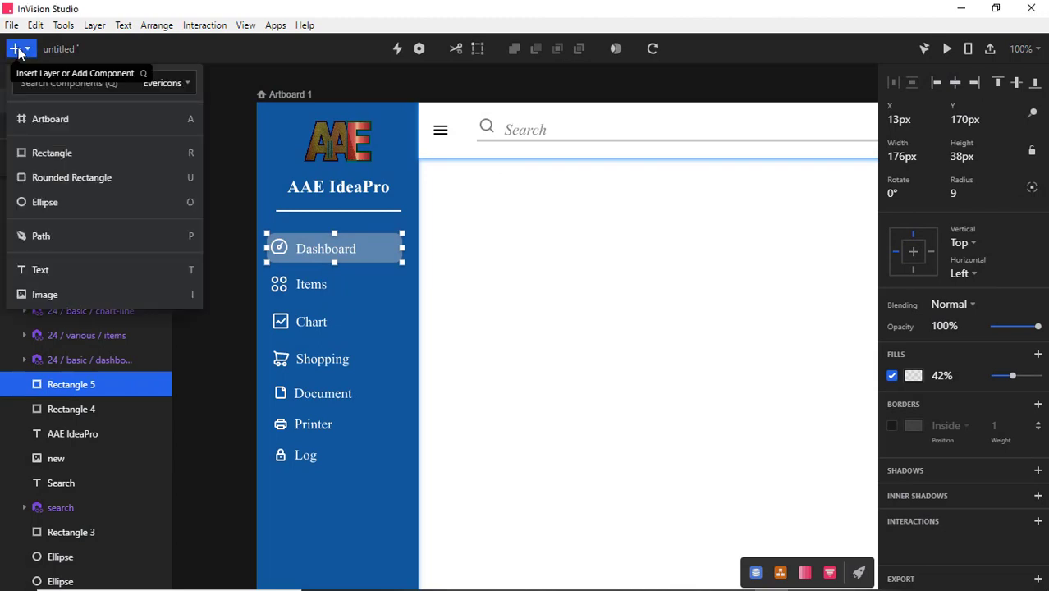
pyautogui.click(35, 152)
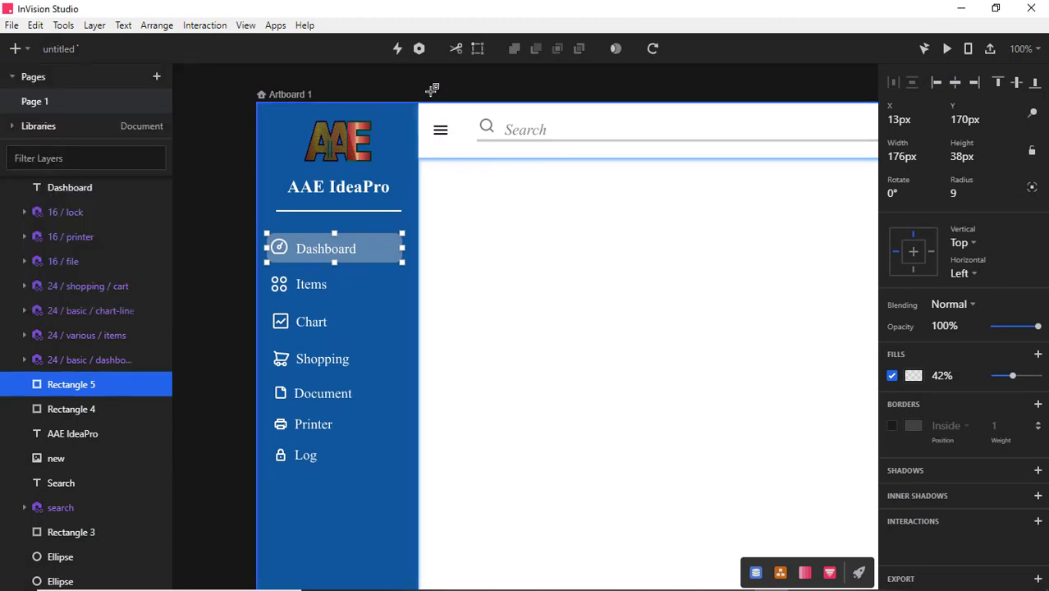
pyautogui.moveTo(430, 88)
pyautogui.mouseDown()
pyautogui.moveTo(431, 70)
pyautogui.moveTo(388, 64)
pyautogui.moveTo(382, 11)
pyautogui.moveTo(388, 18)
pyautogui.mouseUp()
pyautogui.press('Delete')
# Draw a white-filled rectangle about 210 × 41 px across the foot of the sidebar at X 0, Y 675 px
pyautogui.click(16, 49)
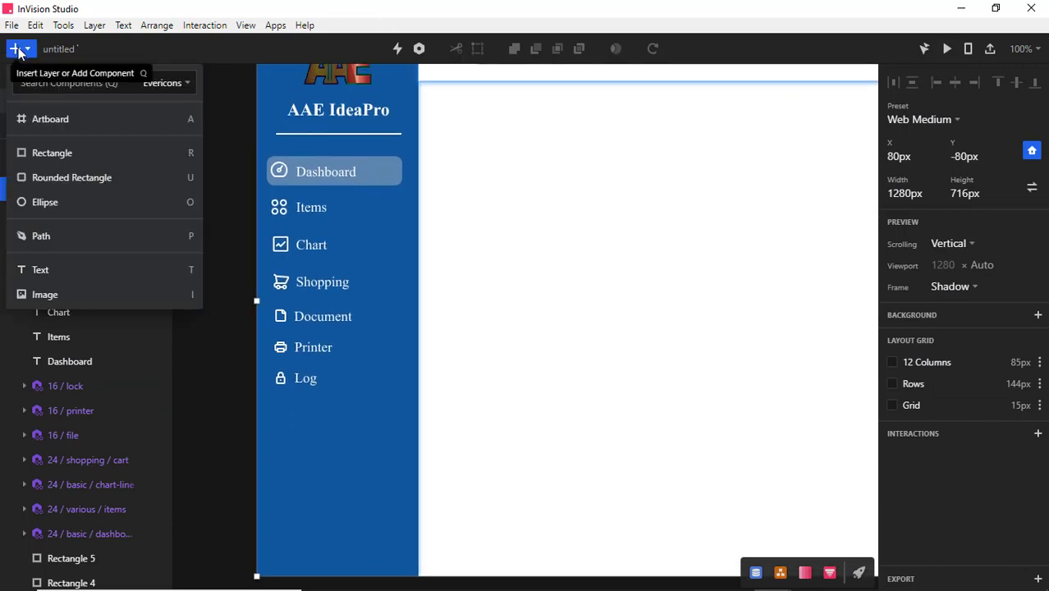
pyautogui.click(46, 157)
pyautogui.moveTo(258, 542); pyautogui.dragTo(421, 568)
pyautogui.click(917, 376)
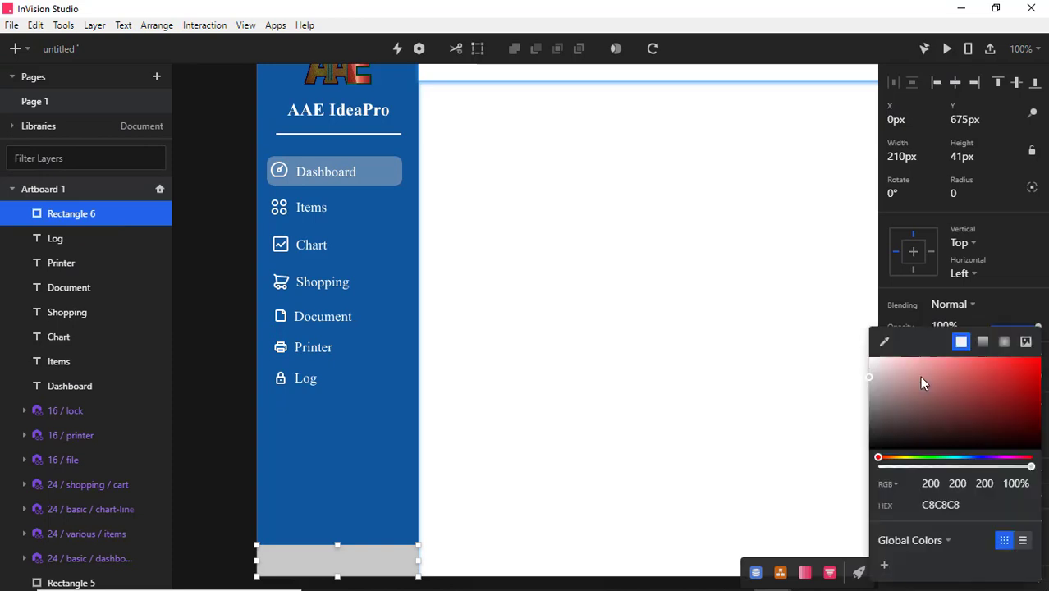
pyautogui.click(1024, 546)
# Move the white bar in the sidebar up to about Y 651 px, checking its placement in the artboard preview
pyautogui.click(947, 49)
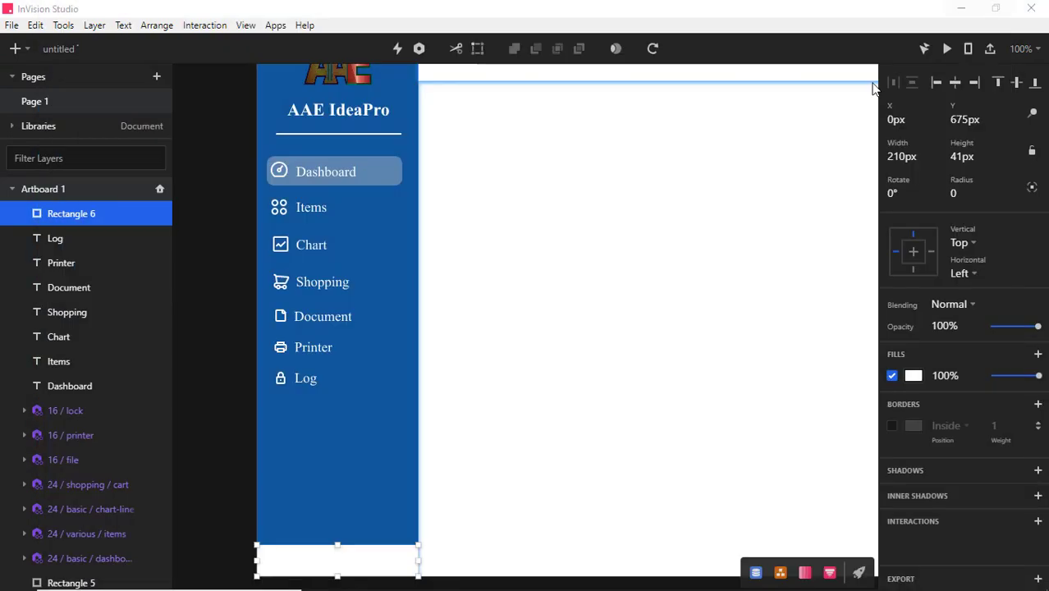
pyautogui.click(993, 12)
pyautogui.moveTo(365, 558); pyautogui.dragTo(362, 541)
pyautogui.click(948, 49)
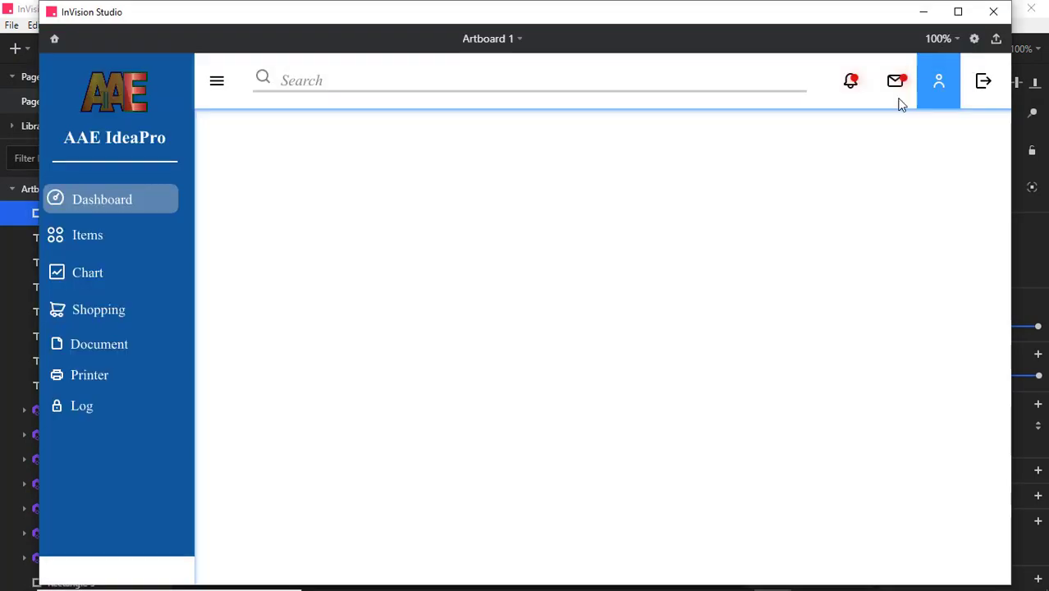
pyautogui.click(993, 12)
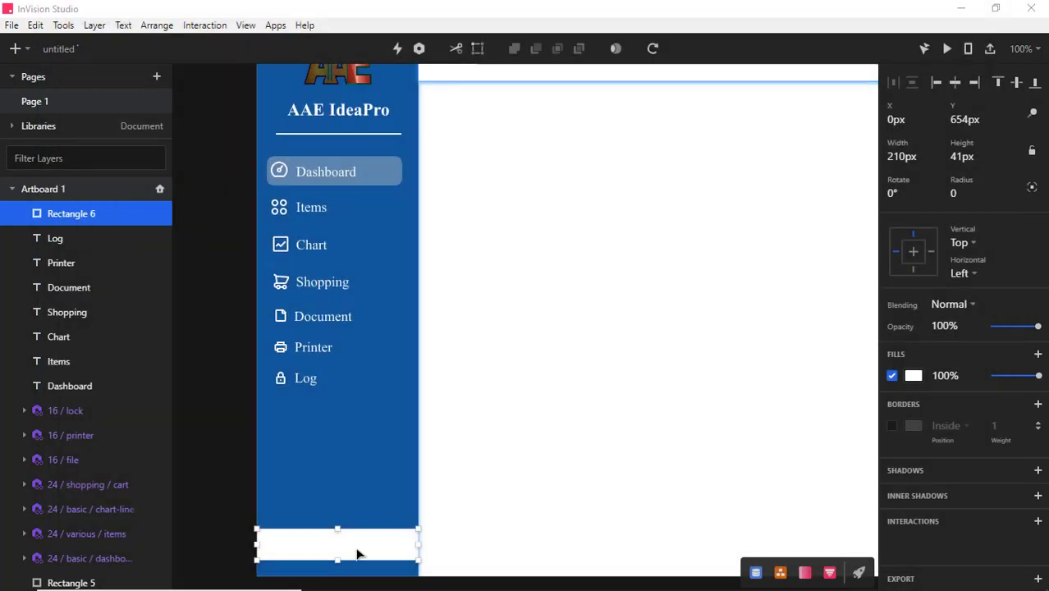
pyautogui.moveTo(357, 554); pyautogui.dragTo(356, 551)
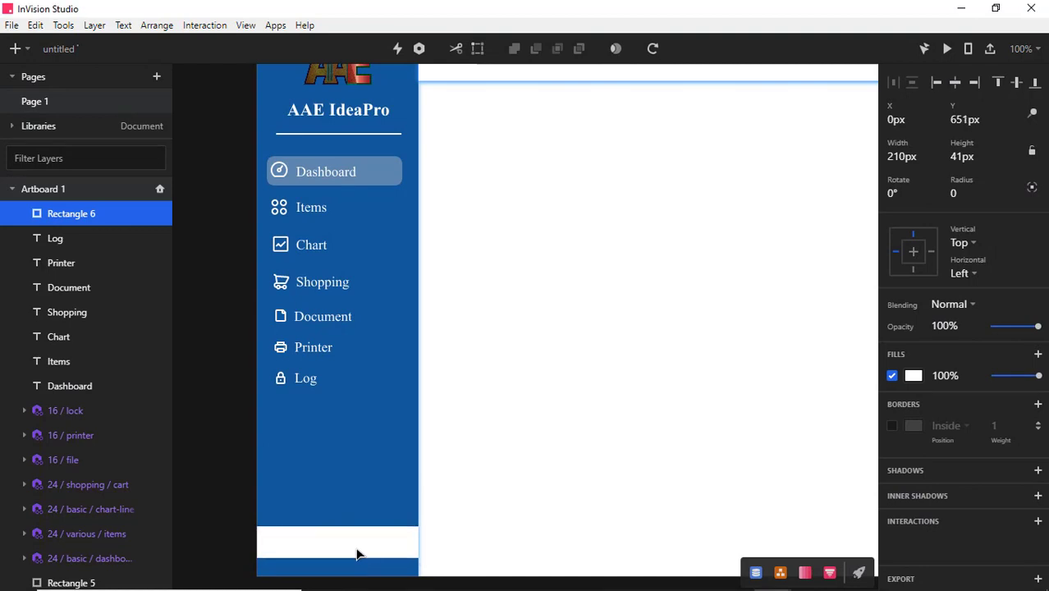
pyautogui.click(403, 572)
pyautogui.click(498, 584)
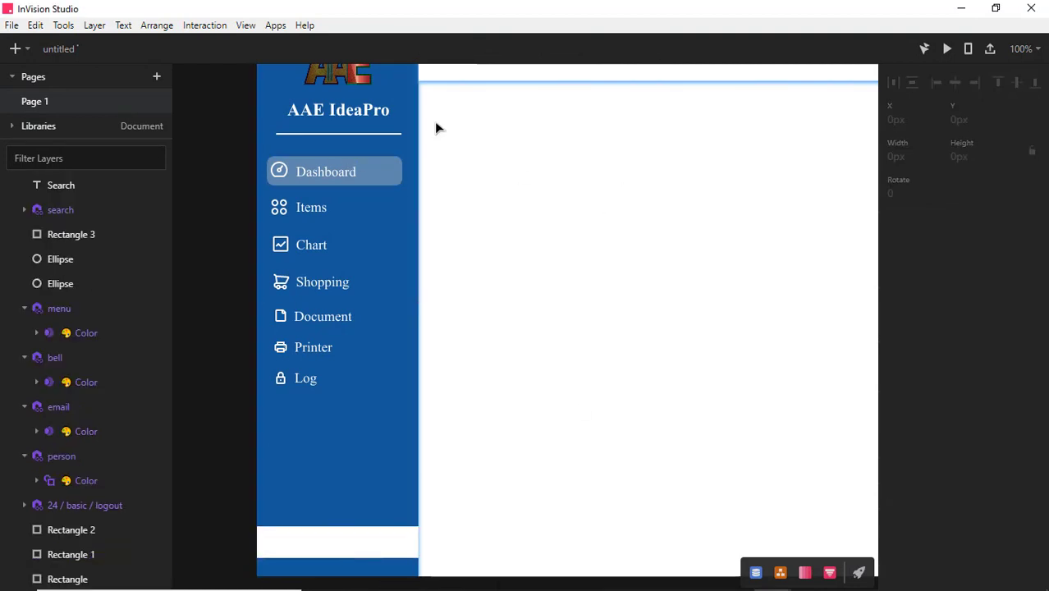
# Shift Artboard 1 to X -130 px and shorten it to a height of 696 px, just below the white sidebar bar
pyautogui.hotkey('ctrl', '-')
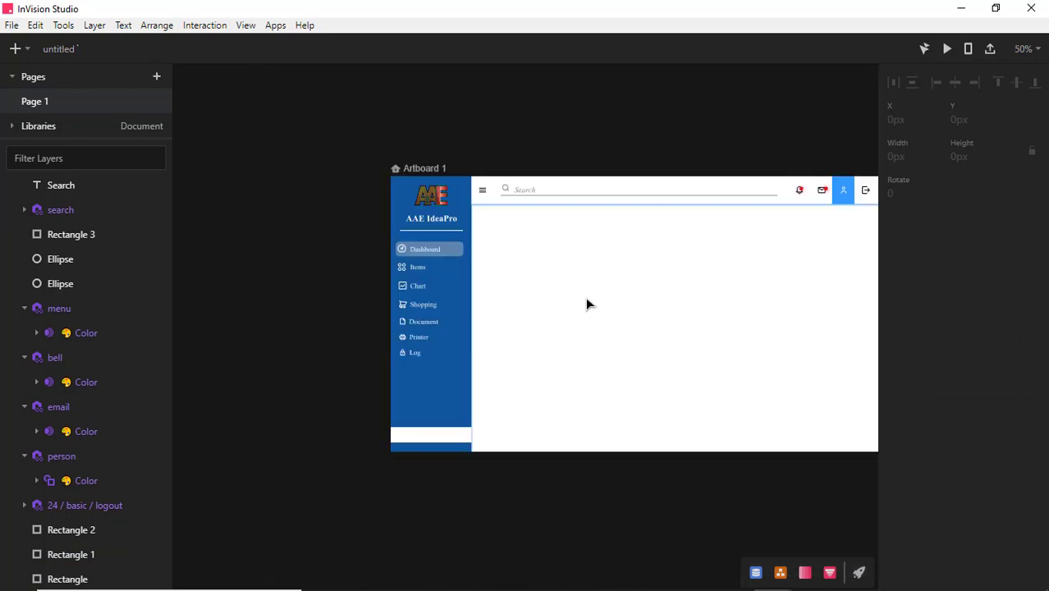
pyautogui.click(648, 172)
pyautogui.moveTo(648, 173); pyautogui.dragTo(571, 172)
pyautogui.moveTo(557, 450); pyautogui.dragTo(557, 443)
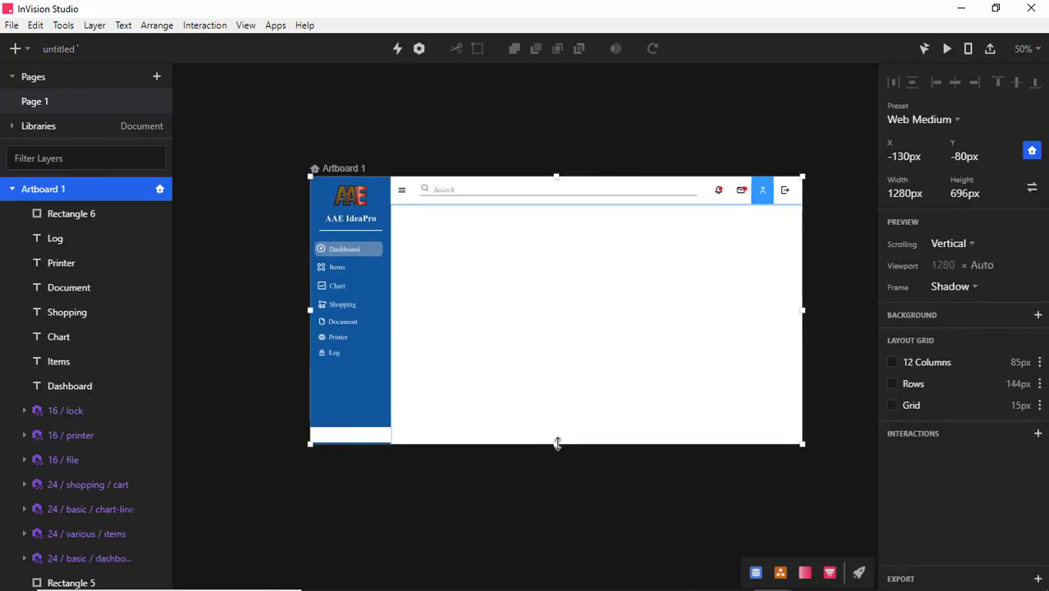
pyautogui.click(701, 154)
# Move Artboard 1 to X 70 px, Y -70 px so the whole sidebar width is in view
pyautogui.hotkey('ctrl', '+')
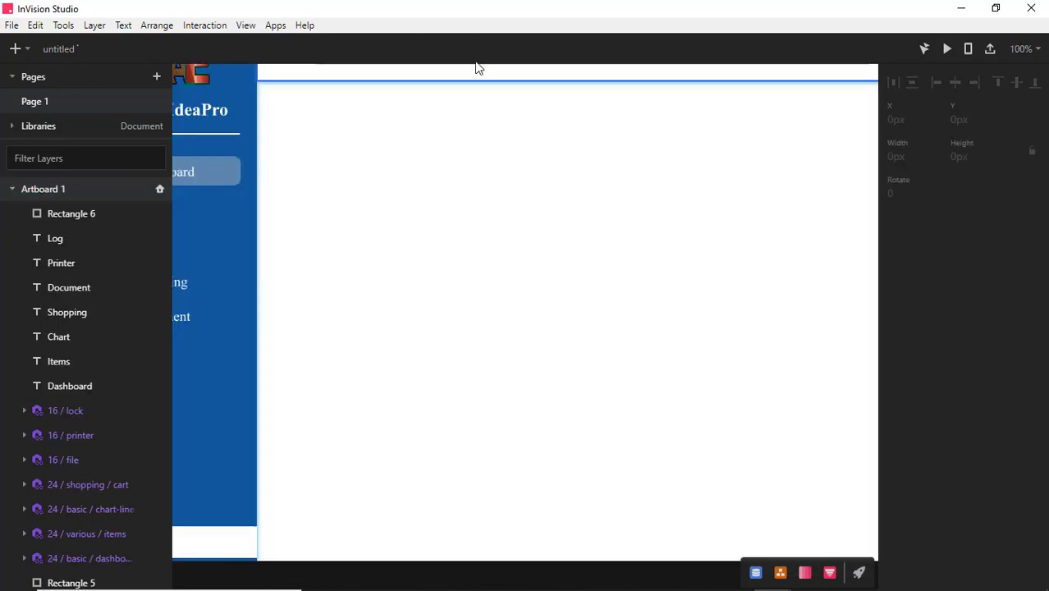
pyautogui.click(42, 190)
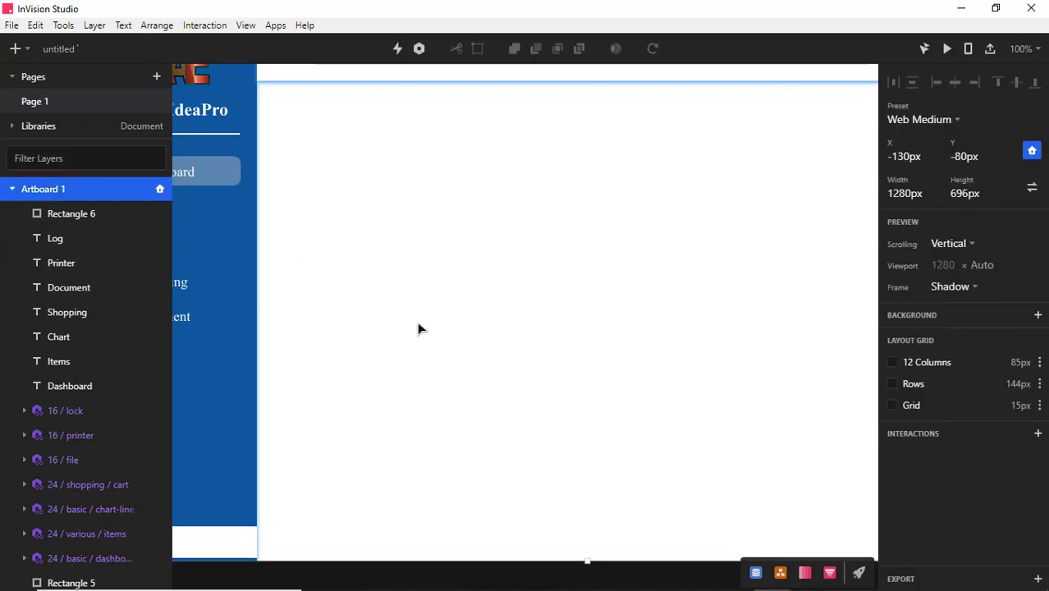
pyautogui.moveTo(421, 328); pyautogui.dragTo(571, 338)
# Find the Evericons facebook symbol and place it in the white sidebar footer bar at about X 26, Y 661 px
pyautogui.click(15, 49)
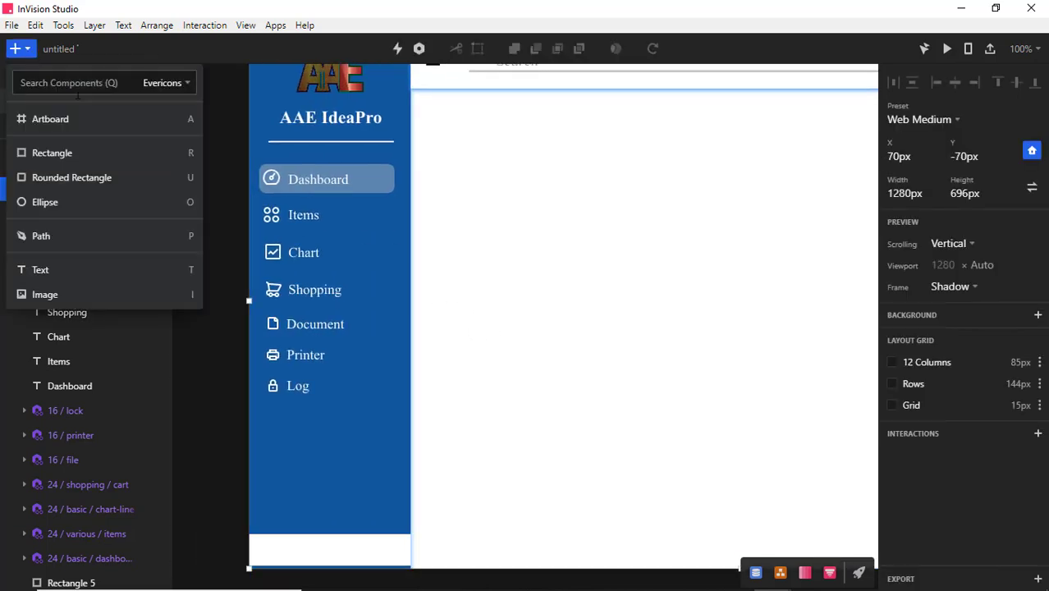
pyautogui.write('fa')
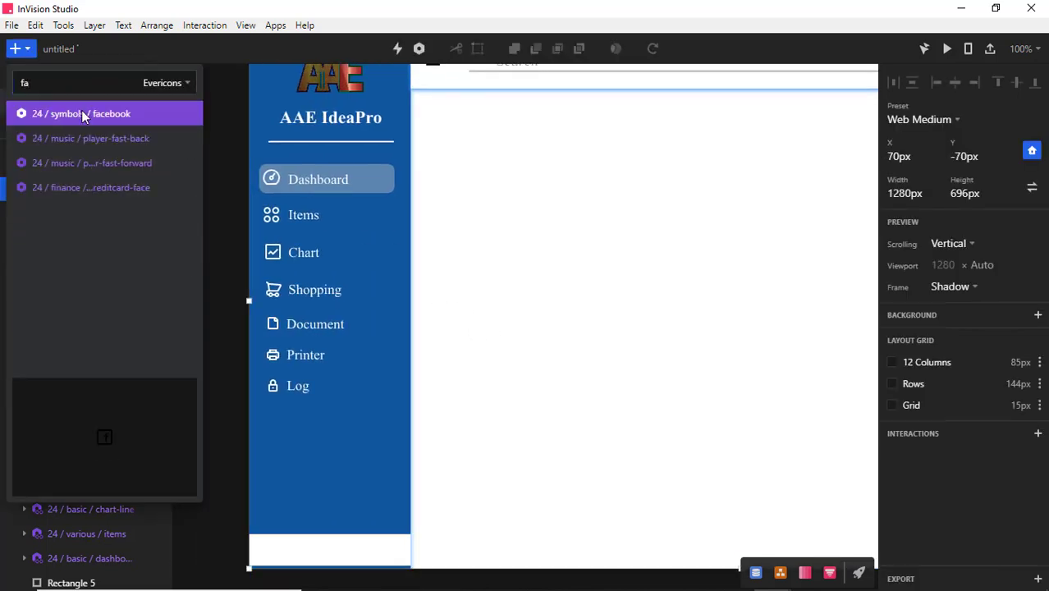
pyautogui.moveTo(95, 118); pyautogui.dragTo(278, 552)
# Find the Evericons youtube symbol and place it beside the Facebook icon at about X 75, Y 662 px
pyautogui.press('BackSpace')
pyautogui.press('BackSpace')
pyautogui.write('you')
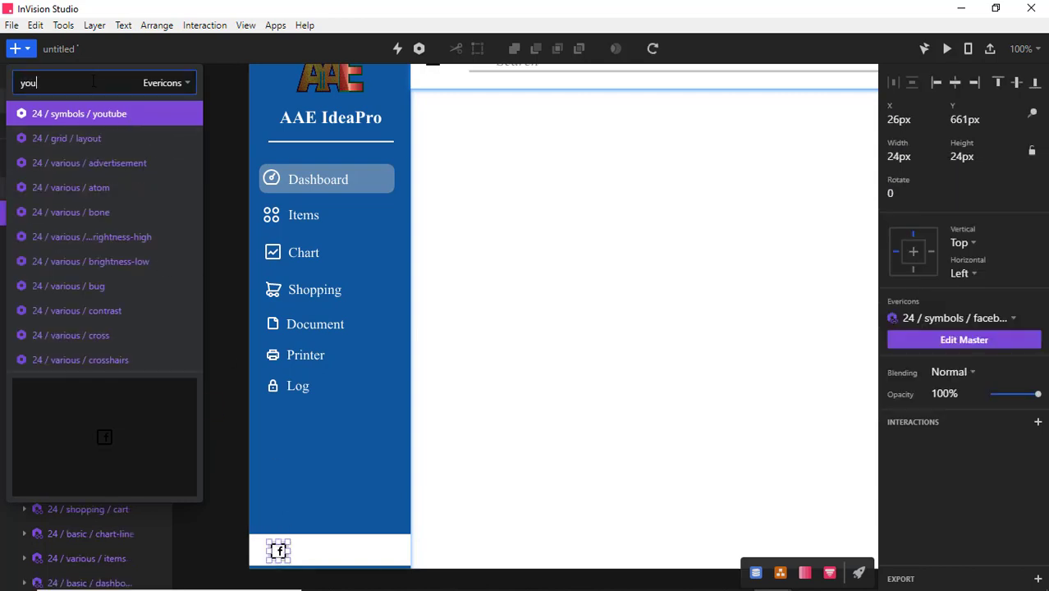
pyautogui.moveTo(88, 117); pyautogui.dragTo(319, 558)
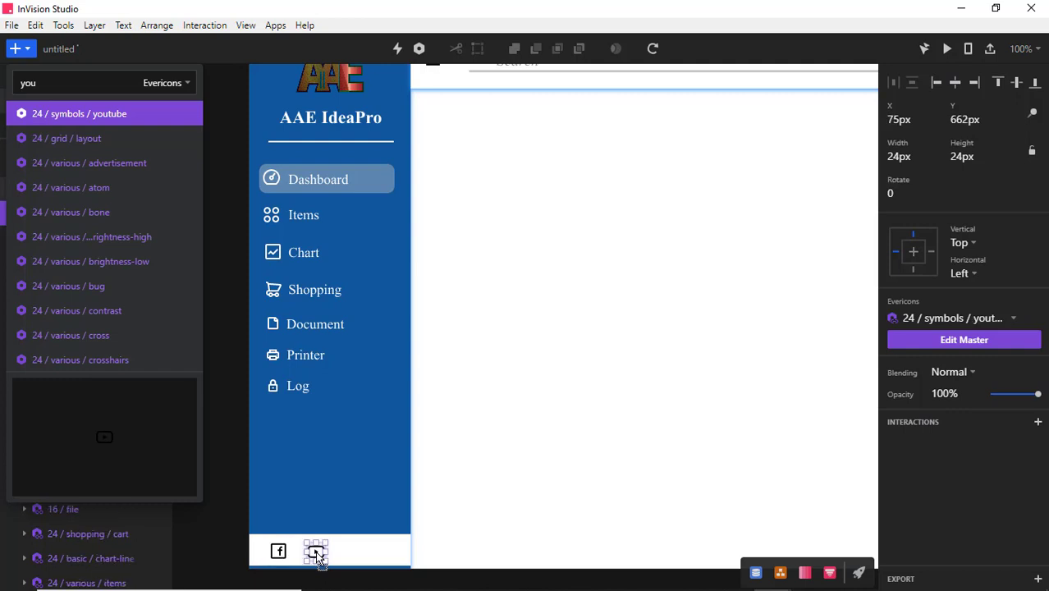
# Find the Evericons instagram symbol and place it beside the YouTube icon at about X 132, Y 662 px
pyautogui.press('BackSpace')
pyautogui.press('BackSpace')
pyautogui.press('BackSpace')
pyautogui.write('inst')
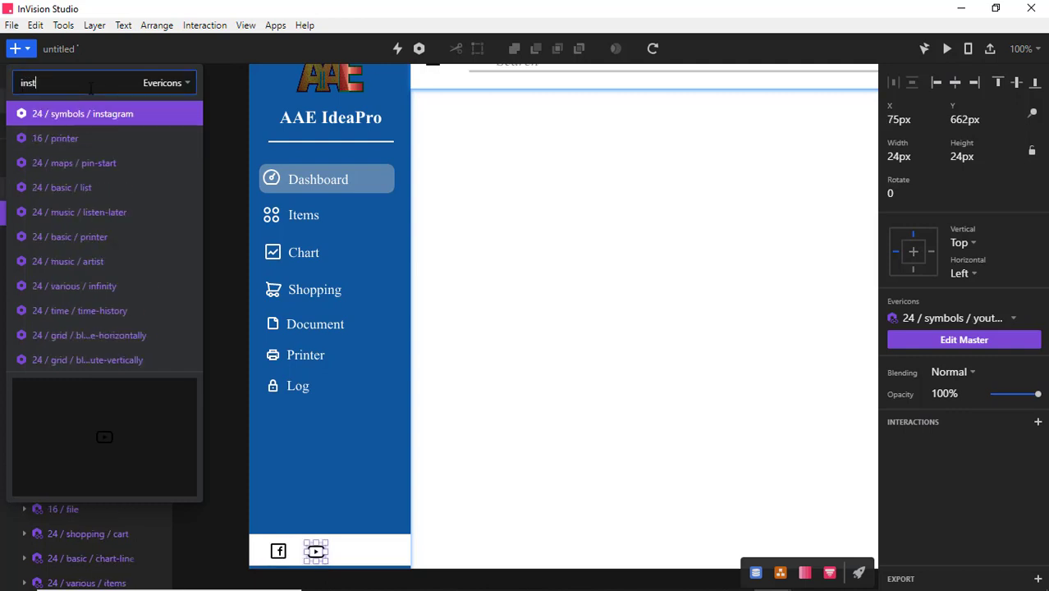
pyautogui.moveTo(96, 111); pyautogui.dragTo(363, 556)
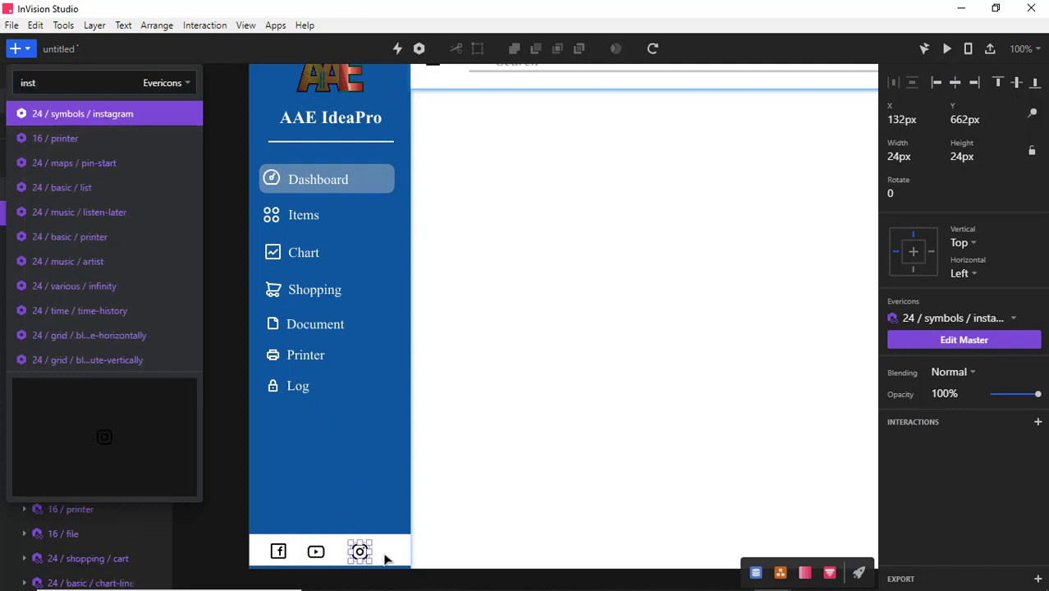
# Select the Facebook, YouTube and Instagram icons in the sidebar footer and distribute them evenly horizontally
pyautogui.click(318, 552)
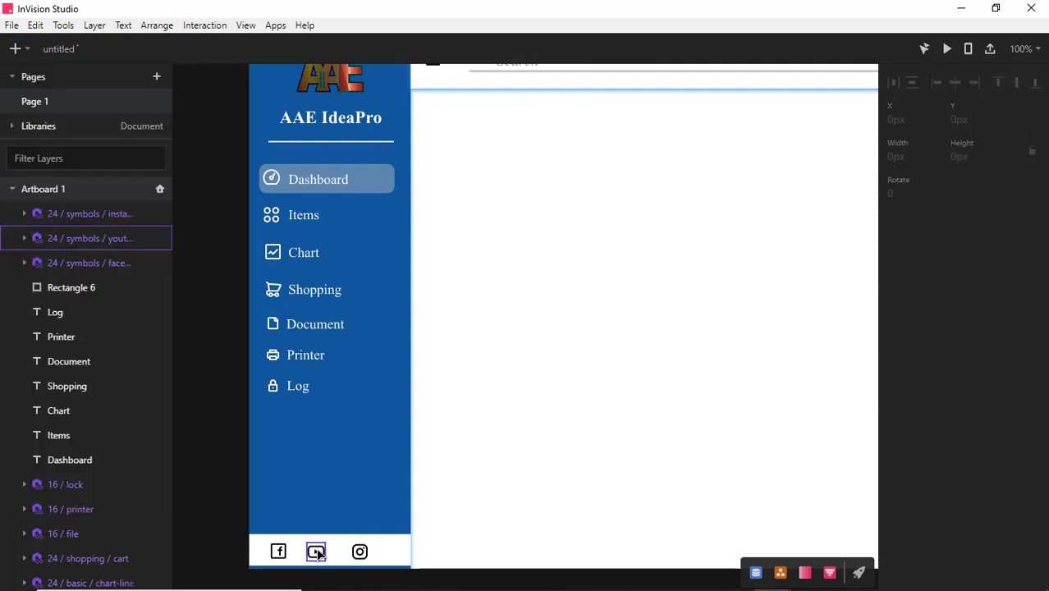
pyautogui.doubleClick(359, 552)
pyautogui.click(337, 554)
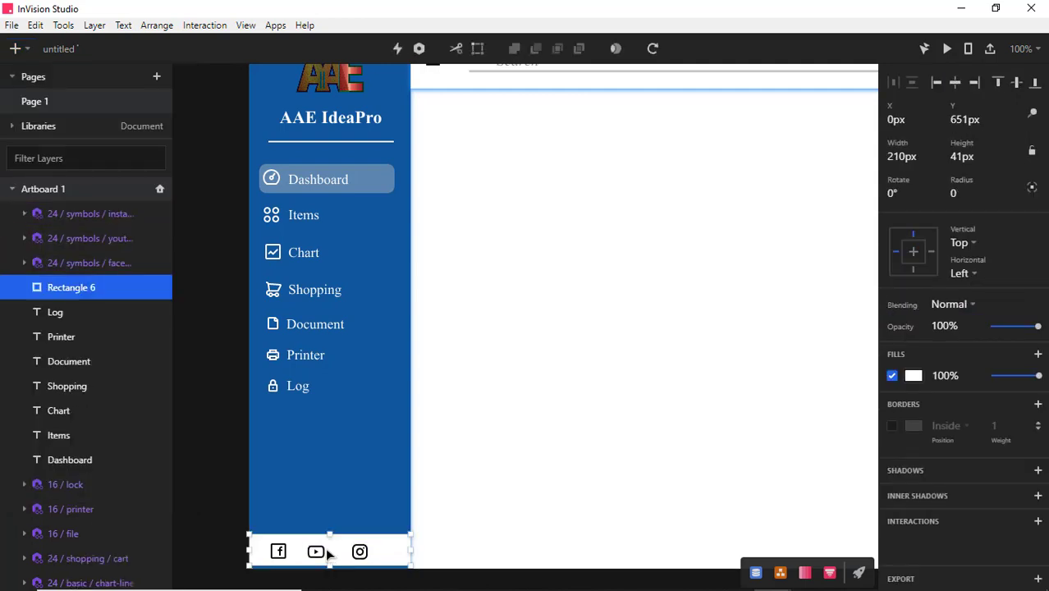
pyautogui.doubleClick(316, 552)
pyautogui.doubleClick(279, 552)
pyautogui.click(358, 552)
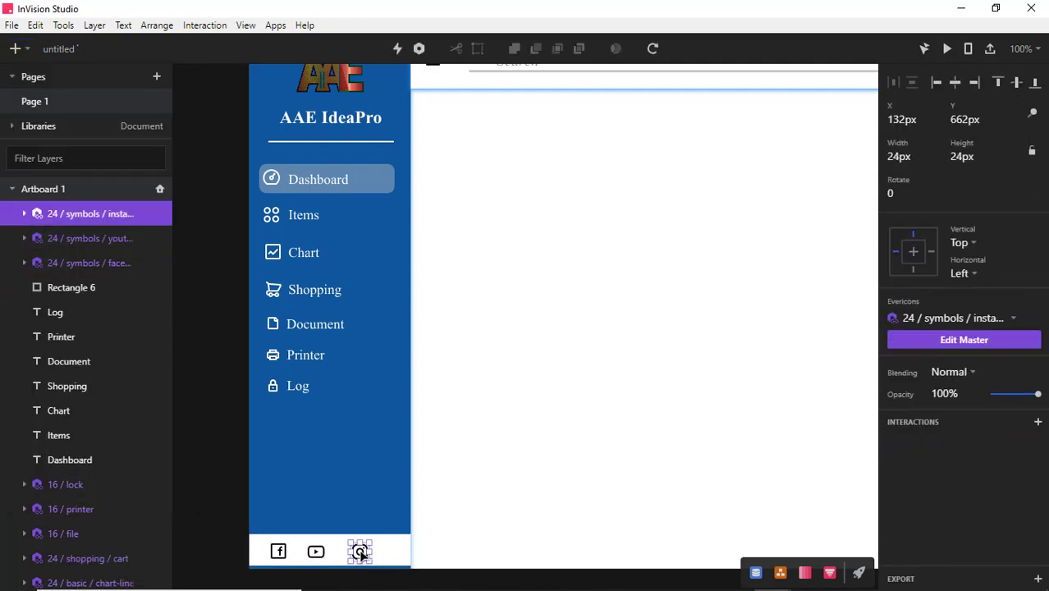
pyautogui.keyDown('shift'); pyautogui.click(316, 552); pyautogui.keyUp('shift')
pyautogui.keyDown('shift'); pyautogui.click(279, 552); pyautogui.keyUp('shift')
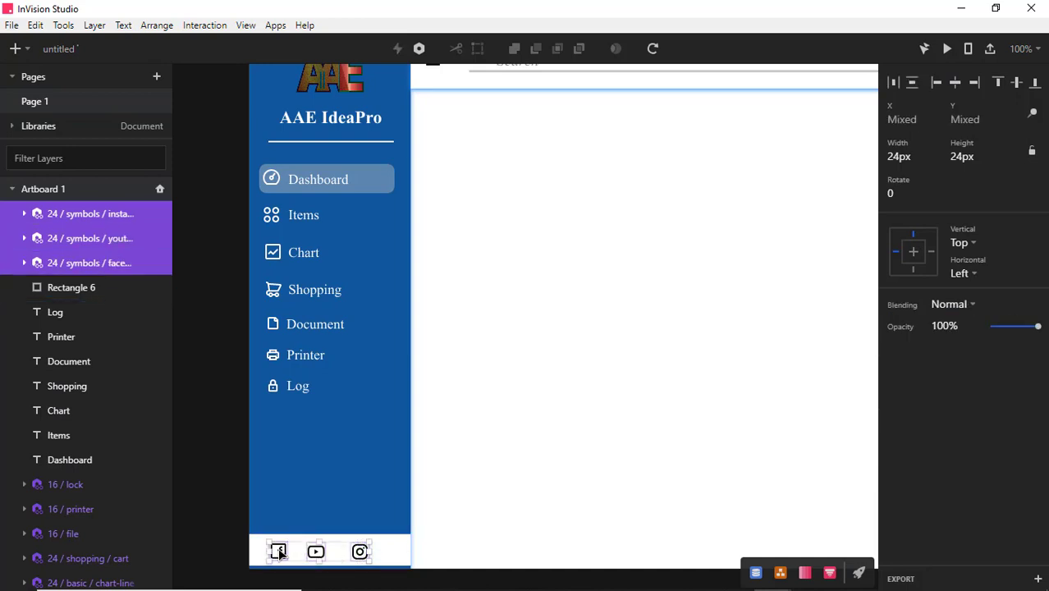
pyautogui.click(894, 84)
# Nudge the three selected social icons to the right so they sit more centrally in the white footer strip
pyautogui.press('Right')
pyautogui.press('Right')
pyautogui.press('Right')
pyautogui.press('Right')
pyautogui.press('Right')
pyautogui.press('Right')
pyautogui.press('Right')
pyautogui.press('Right')
pyautogui.press('Right')
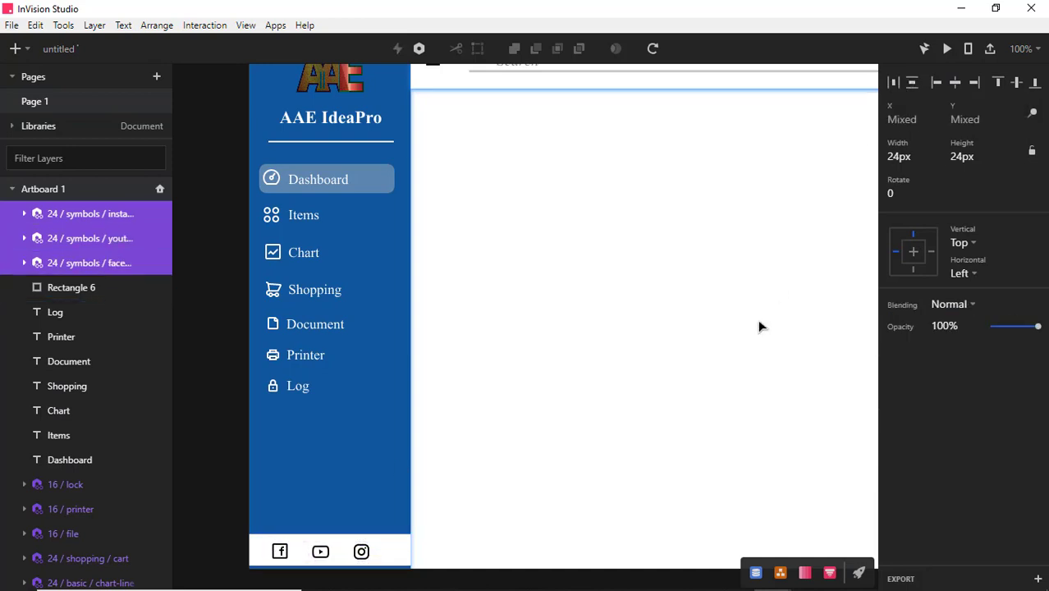
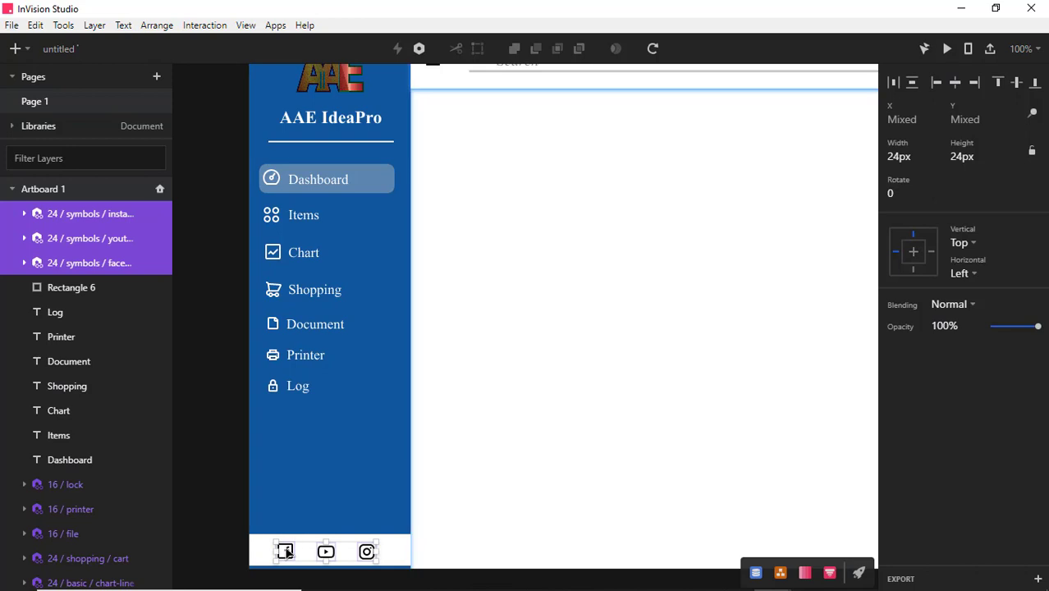
# Set the fill of the Instagram symbol's inner icon to the orange global colour FA9917
pyautogui.click(25, 215)
pyautogui.click(63, 239)
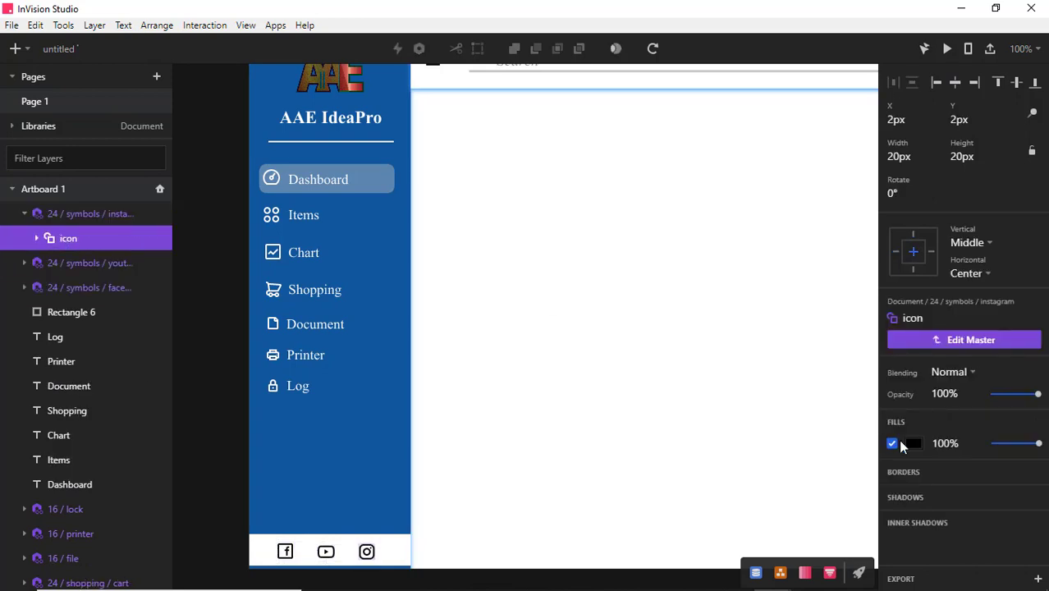
pyautogui.click(913, 443)
pyautogui.click(905, 565)
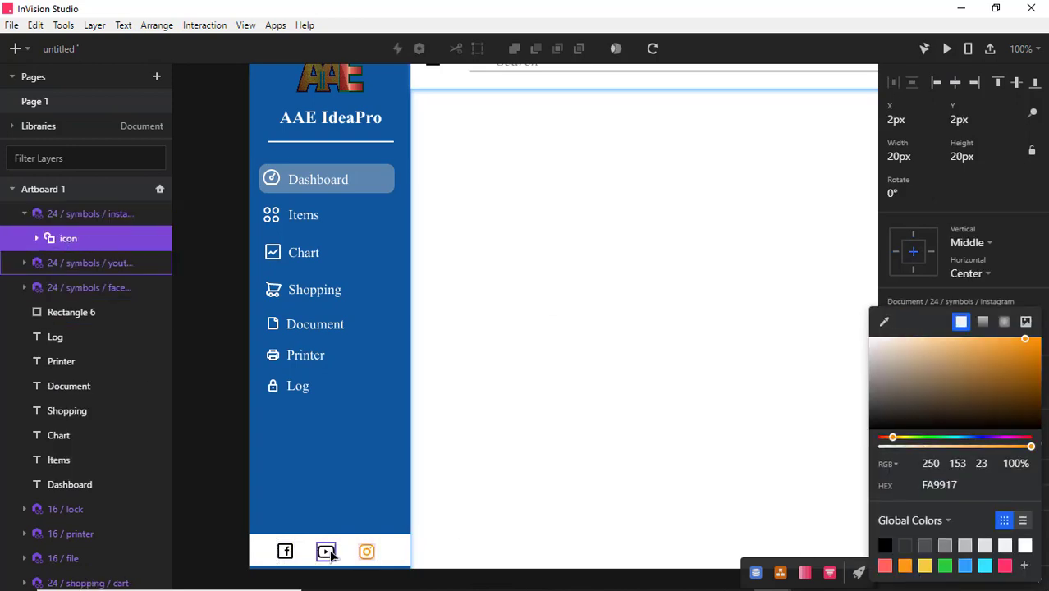
# Set the fill of the YouTube symbol's inner icon to the red CC0F0F
pyautogui.click(67, 262)
pyautogui.click(25, 262)
pyautogui.click(66, 287)
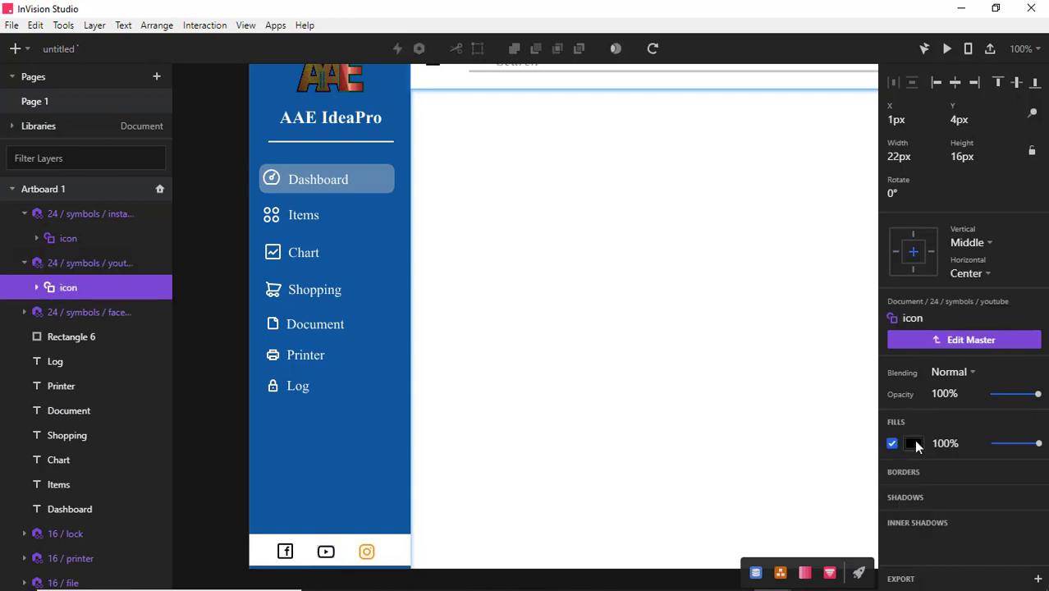
pyautogui.click(913, 439)
pyautogui.click(1027, 357)
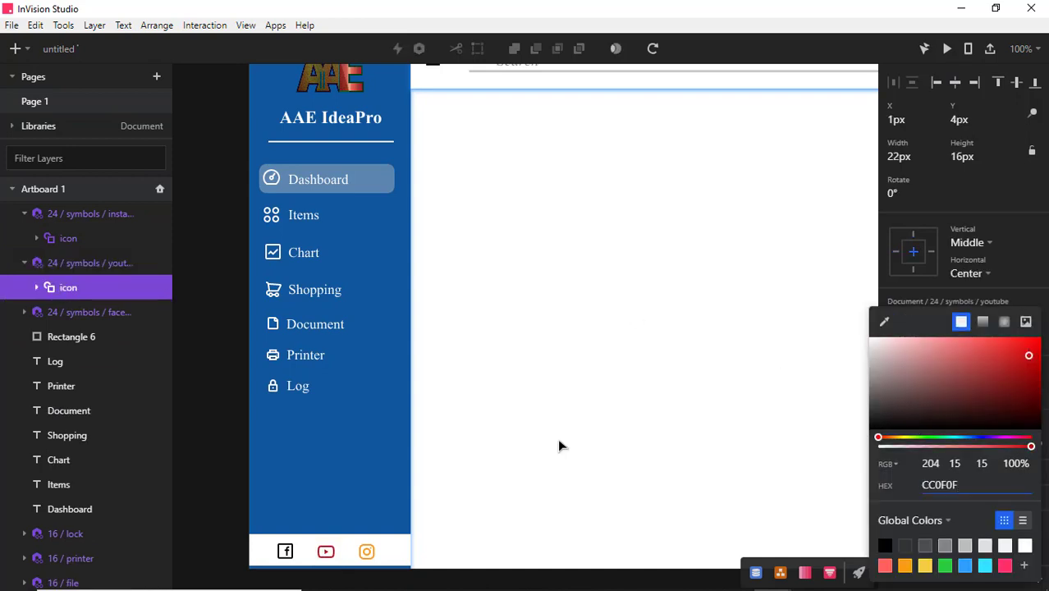
# Fill the Facebook symbol's inner icon with a dark blue, starting from the blue global colour 3399FF and darkening it
pyautogui.click(285, 551)
pyautogui.click(25, 311)
pyautogui.click(66, 336)
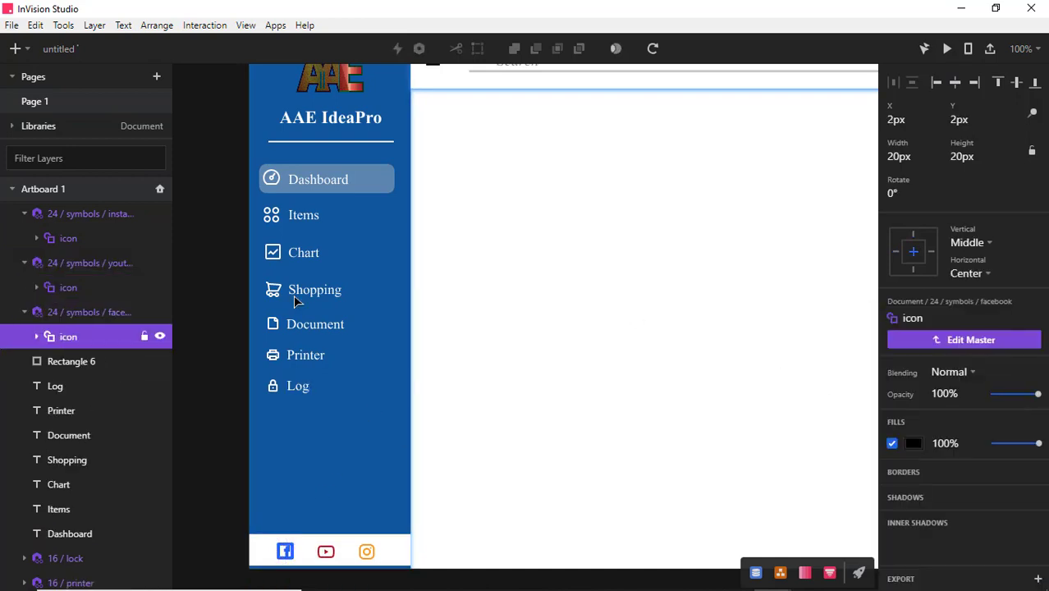
pyautogui.click(913, 446)
pyautogui.click(964, 566)
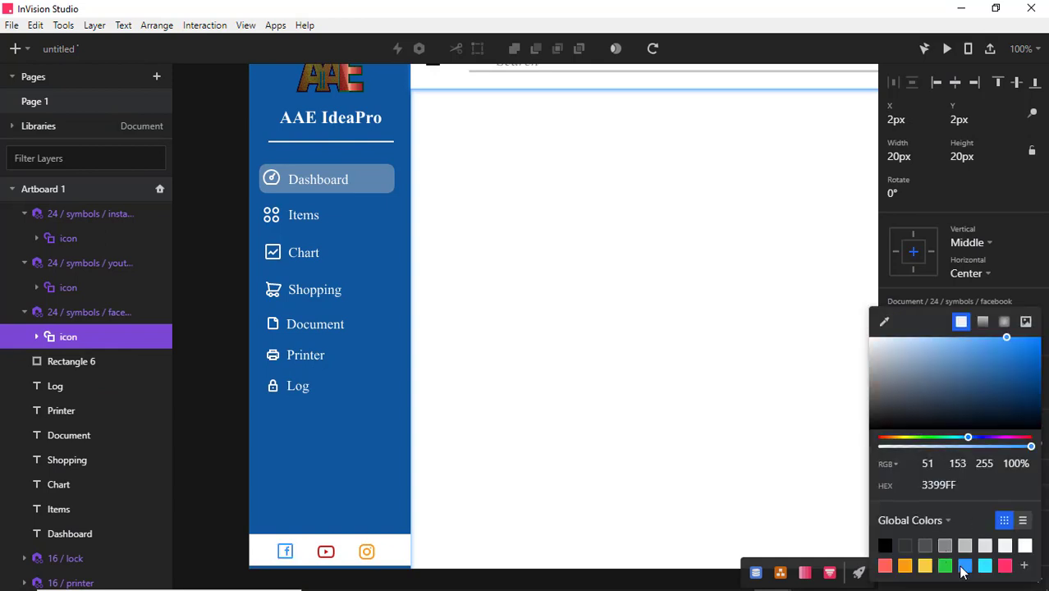
pyautogui.click(1031, 358)
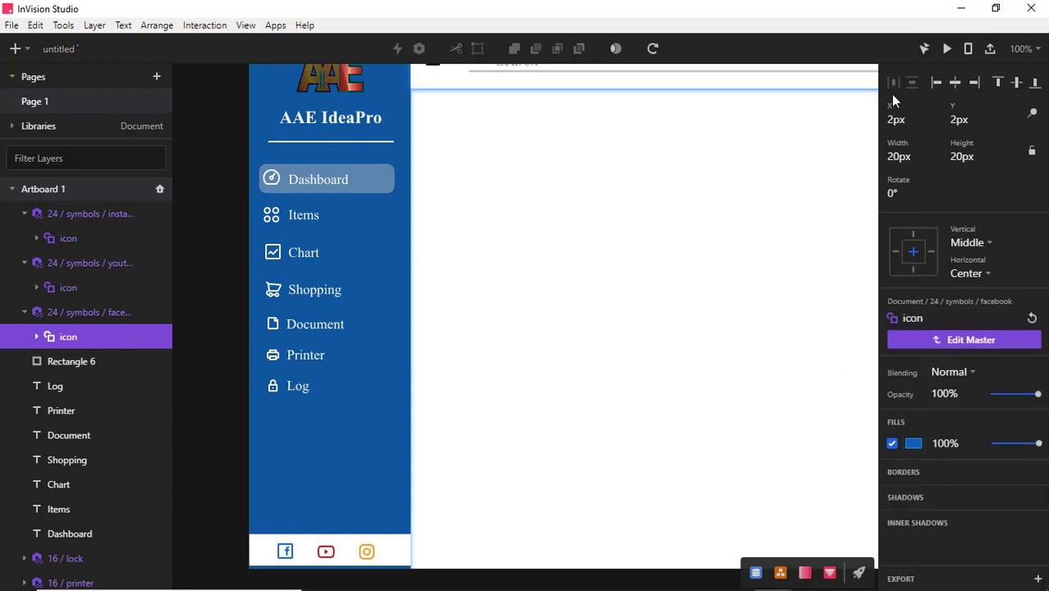
# Preview the dashboard artboard to check the sidebar and its coloured social icons, and return to the design
pyautogui.click(945, 49)
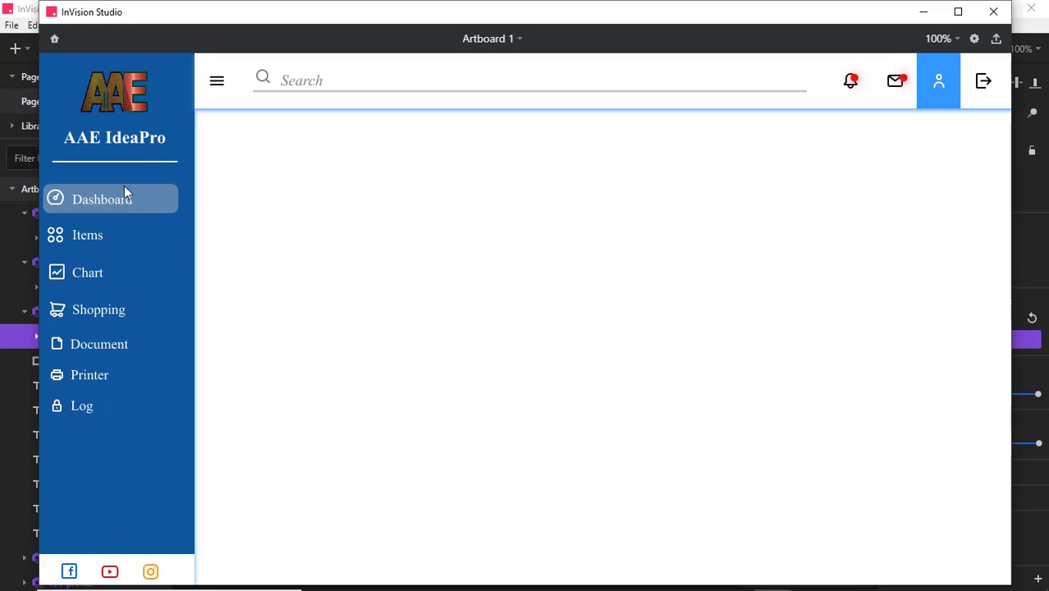
pyautogui.click(992, 12)
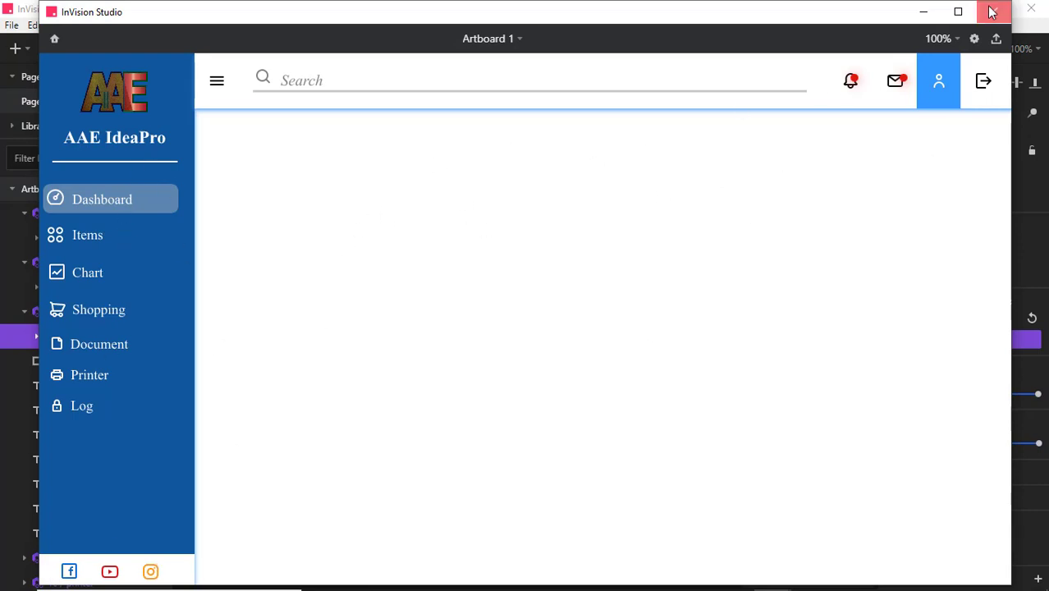
pyautogui.click(206, 324)
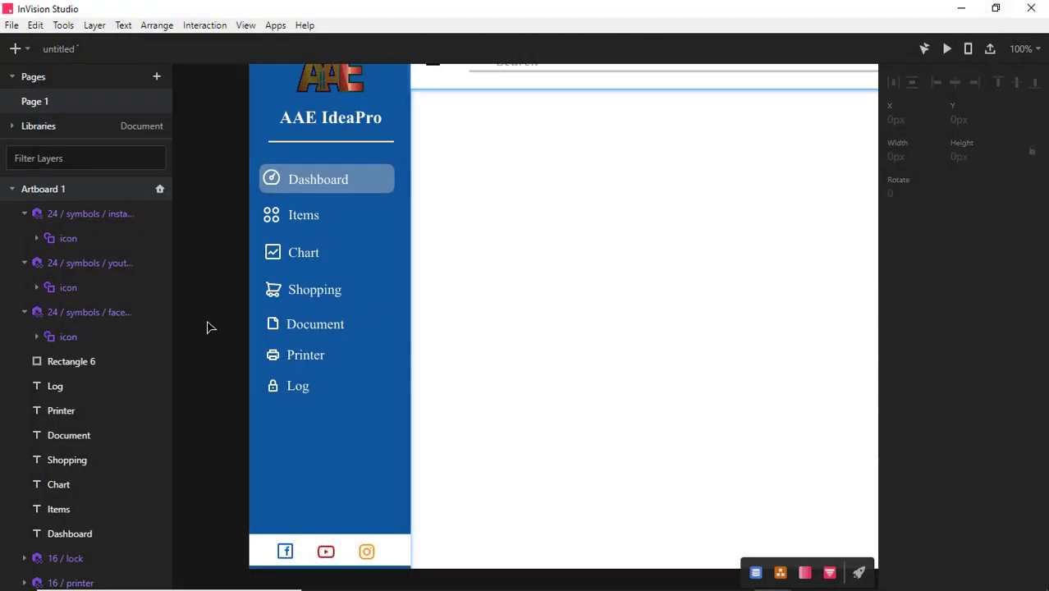
# Turn on the 12-column layout grid for Artboard 1
pyautogui.hotkey('ctrl', '-')
pyautogui.moveTo(590, 174); pyautogui.dragTo(474, 174)
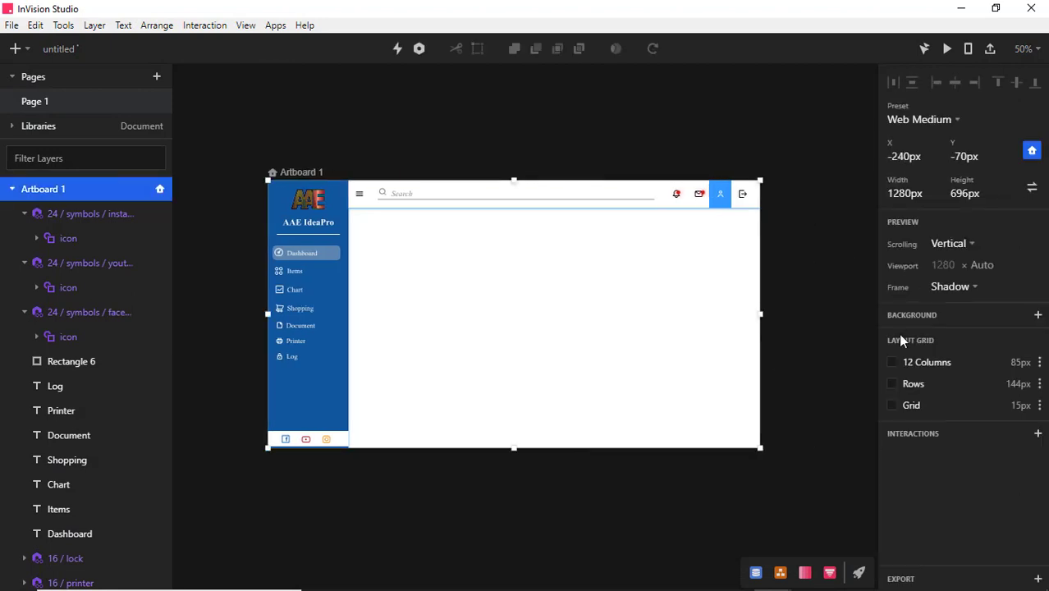
pyautogui.click(891, 362)
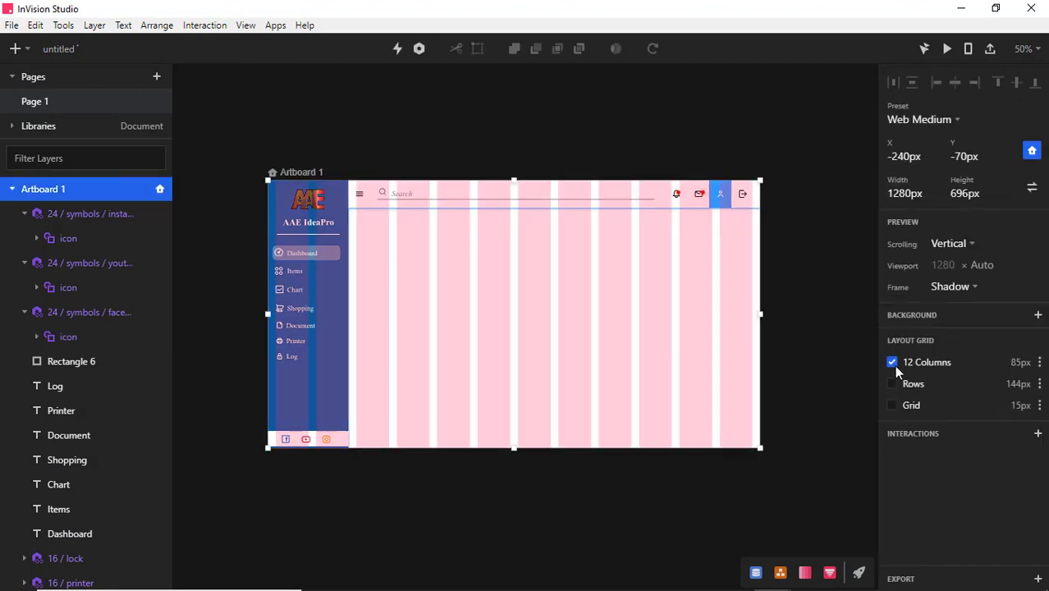
# Draw a rectangle about 190 px wide across the first two grid columns of the content area and set its height to 139 px
pyautogui.click(18, 50)
pyautogui.click(43, 156)
pyautogui.moveTo(356, 234); pyautogui.dragTo(429, 273)
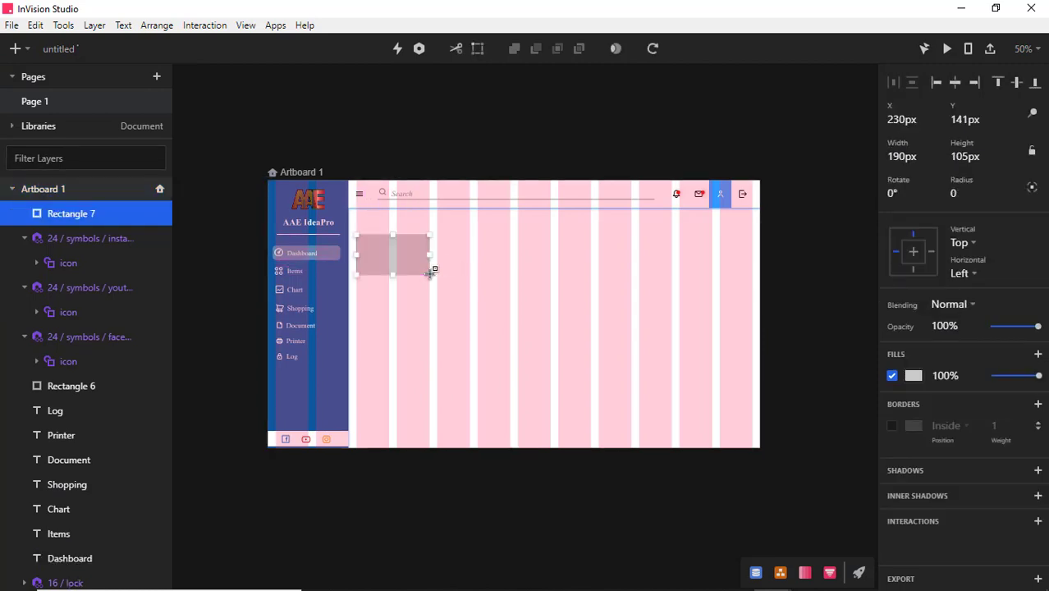
pyautogui.click(958, 156)
pyautogui.press('Return')
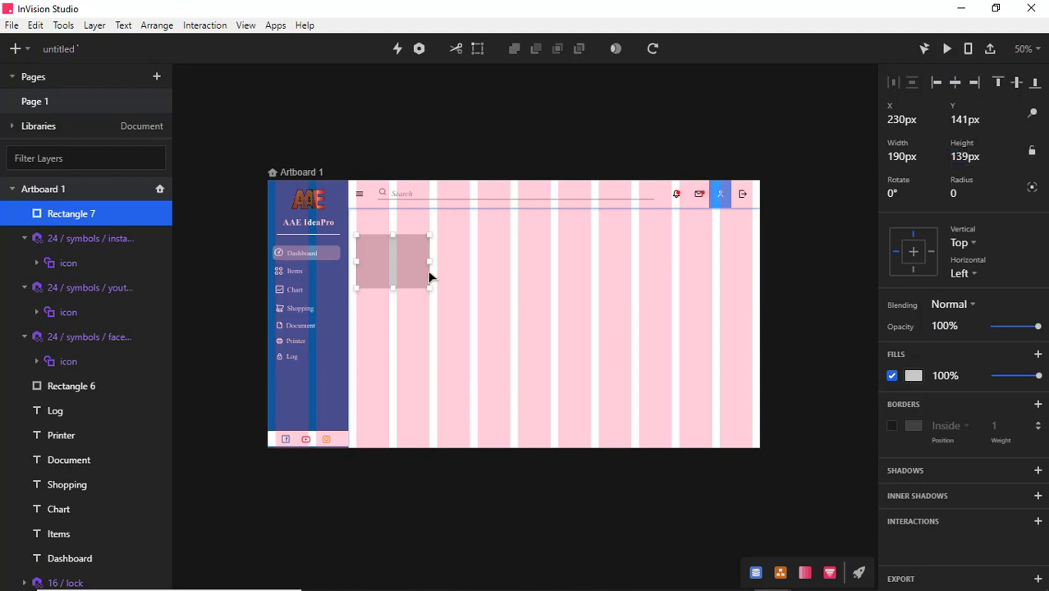
# Duplicate the card rectangle into a row of five across the content area, two grid columns each, and align their top edges
pyautogui.hotkey('ctrl', 'd')
pyautogui.moveTo(415, 268); pyautogui.dragTo(735, 275)
pyautogui.hotkey('ctrl', 'd')
pyautogui.hotkey('ctrl', 'd')
pyautogui.hotkey('ctrl', 'd')
pyautogui.keyDown('shift'); pyautogui.click(654, 274); pyautogui.keyUp('shift')
pyautogui.keyDown('shift'); pyautogui.click(554, 271); pyautogui.keyUp('shift')
pyautogui.keyDown('shift'); pyautogui.click(475, 266); pyautogui.keyUp('shift')
pyautogui.keyDown('shift'); pyautogui.click(395, 275); pyautogui.keyUp('shift')
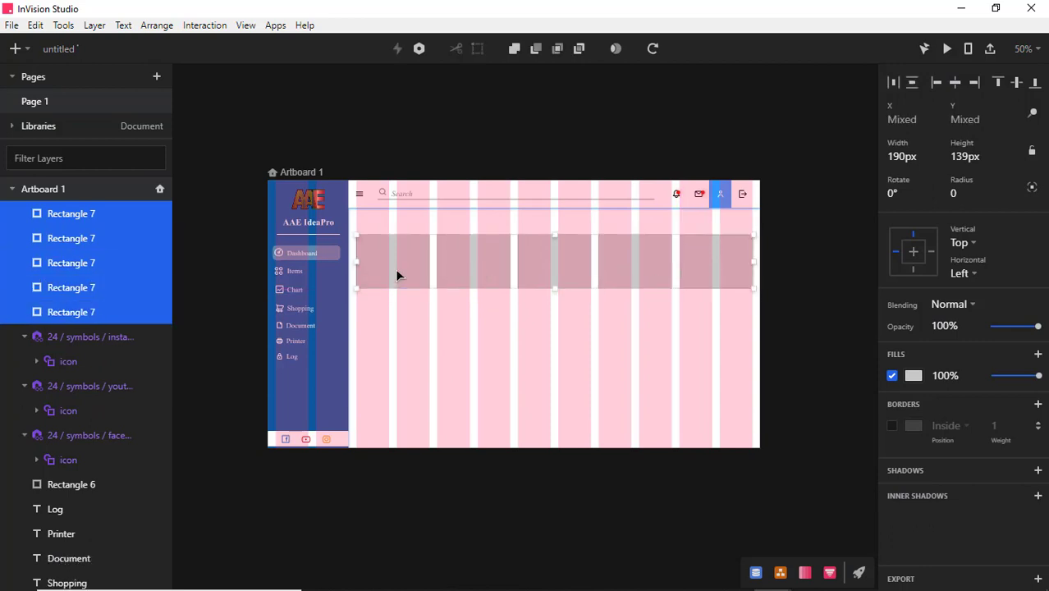
pyautogui.click(999, 83)
# Turn off the 12-column layout grid on Artboard 1
pyautogui.click(672, 355)
pyautogui.click(323, 174)
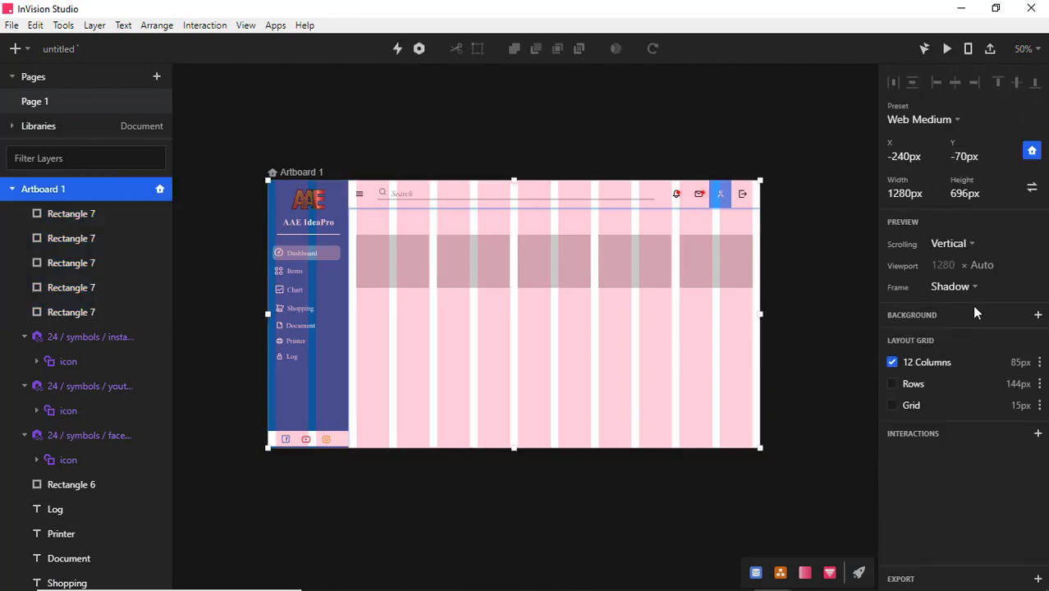
pyautogui.click(894, 366)
pyautogui.click(857, 320)
pyautogui.hotkey('ctrl', '+')
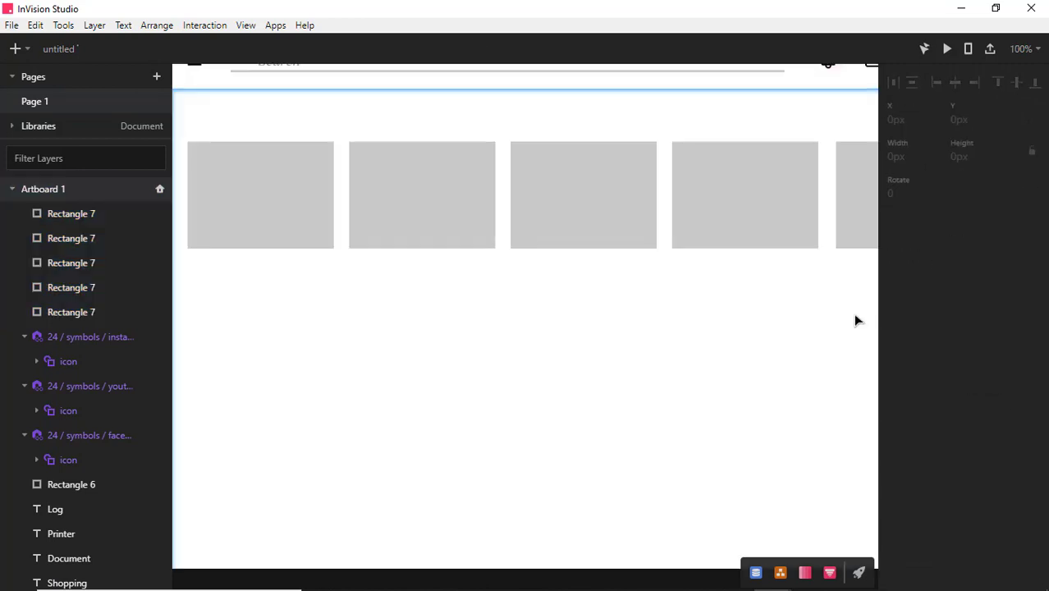
pyautogui.moveTo(238, 315); pyautogui.dragTo(337, 367)
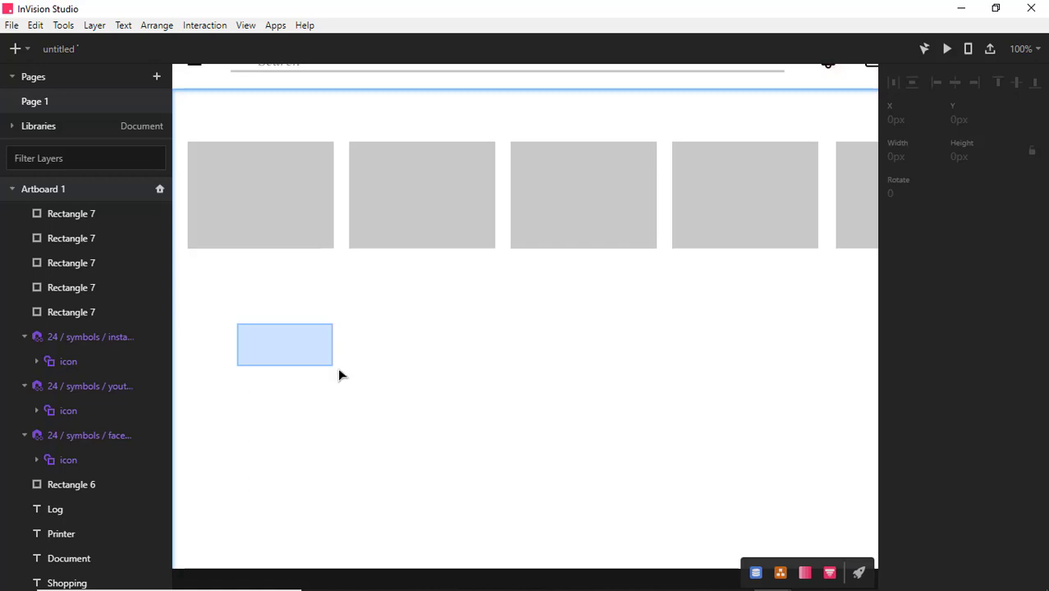
pyautogui.click(51, 192)
pyautogui.click(407, 335)
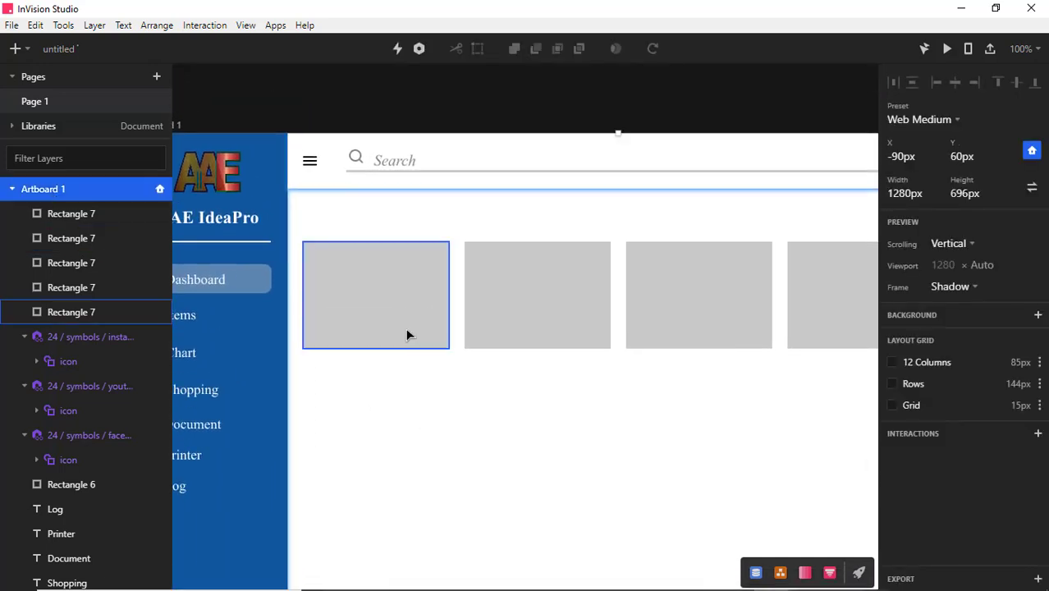
pyautogui.press('Escape')
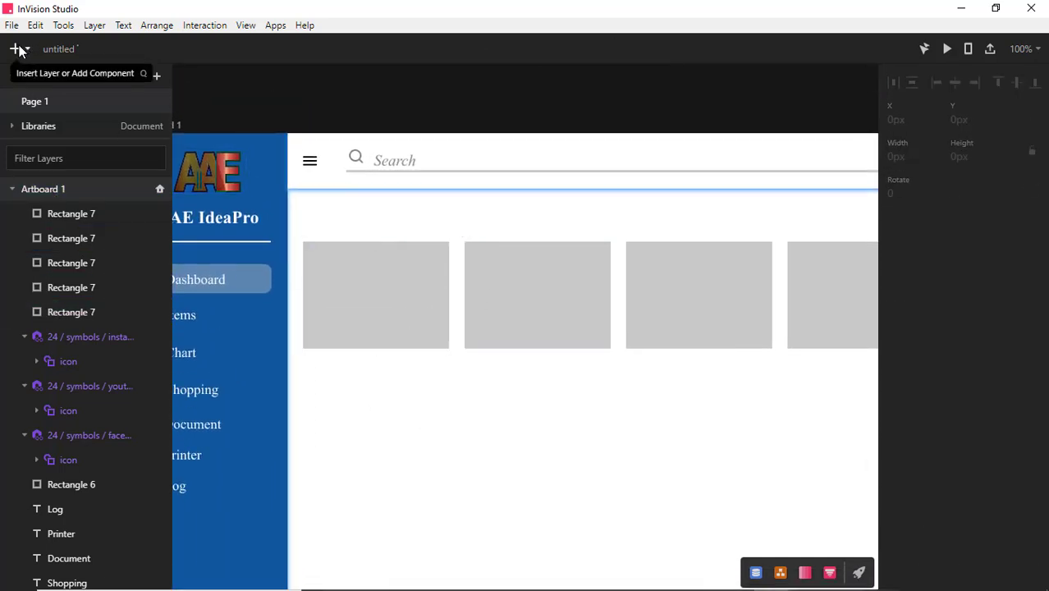
# Find the Evericons home icon and place it above the first card at about X 245 px, Y 96 px
pyautogui.click(18, 50)
pyautogui.write('hhome')
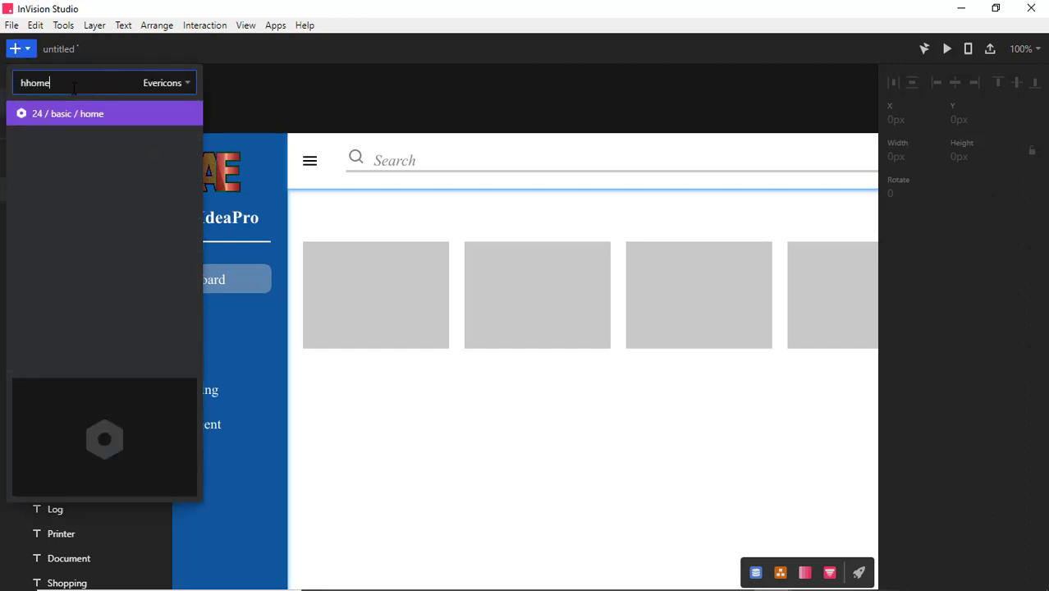
pyautogui.moveTo(70, 113); pyautogui.dragTo(327, 224)
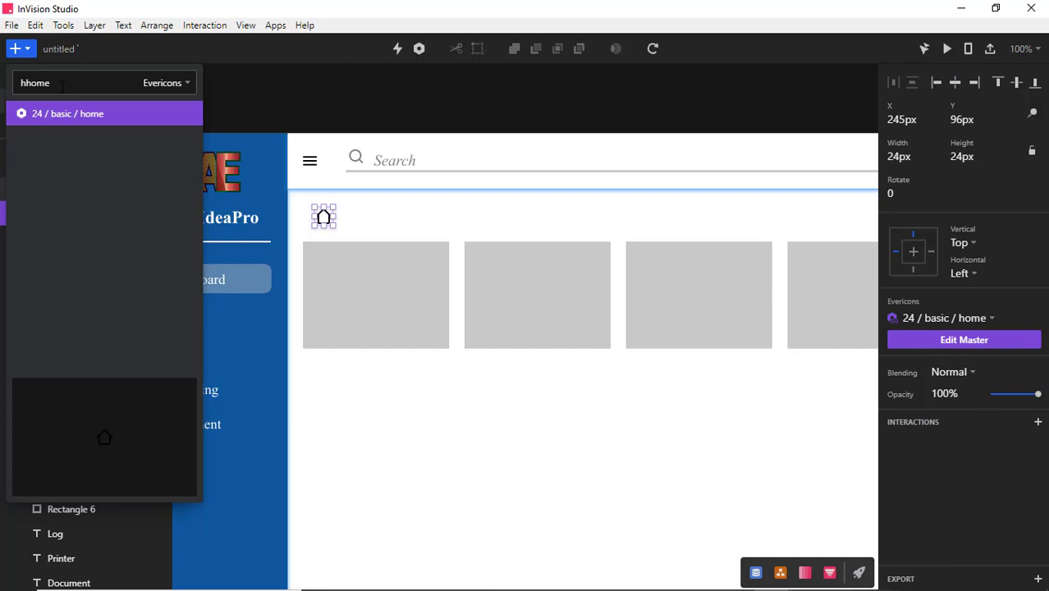
pyautogui.click(269, 73)
pyautogui.click(17, 50)
pyautogui.click(35, 49)
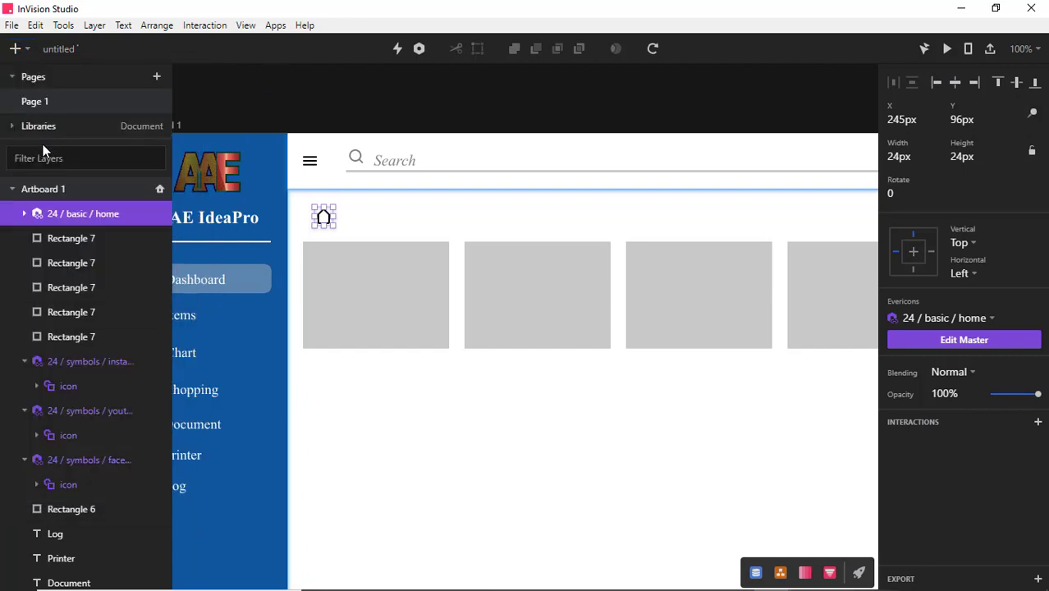
# Add the text "Dashboard" in black (000000) and position it just beside the home icon, at about X 276 px, Y 100 px
pyautogui.click(15, 48)
pyautogui.click(40, 269)
pyautogui.click(349, 219)
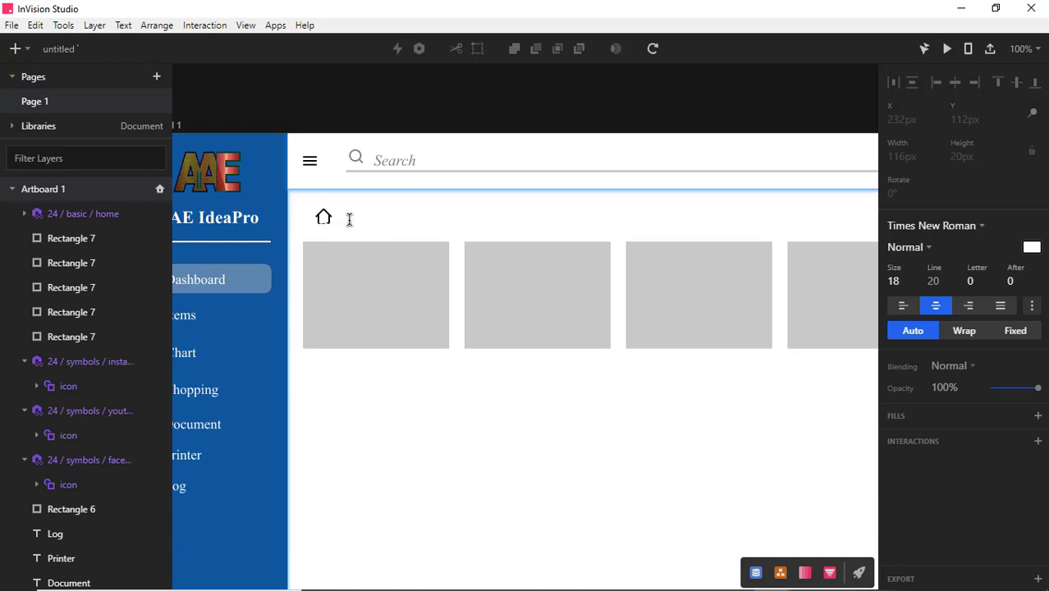
pyautogui.click(1031, 247)
pyautogui.click(885, 495)
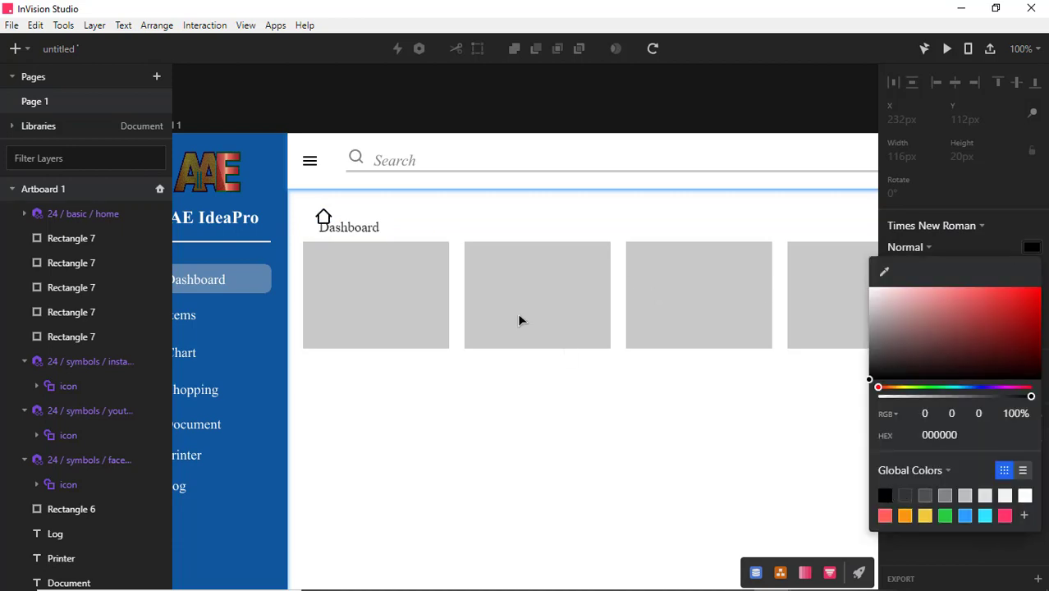
pyautogui.press('Escape')
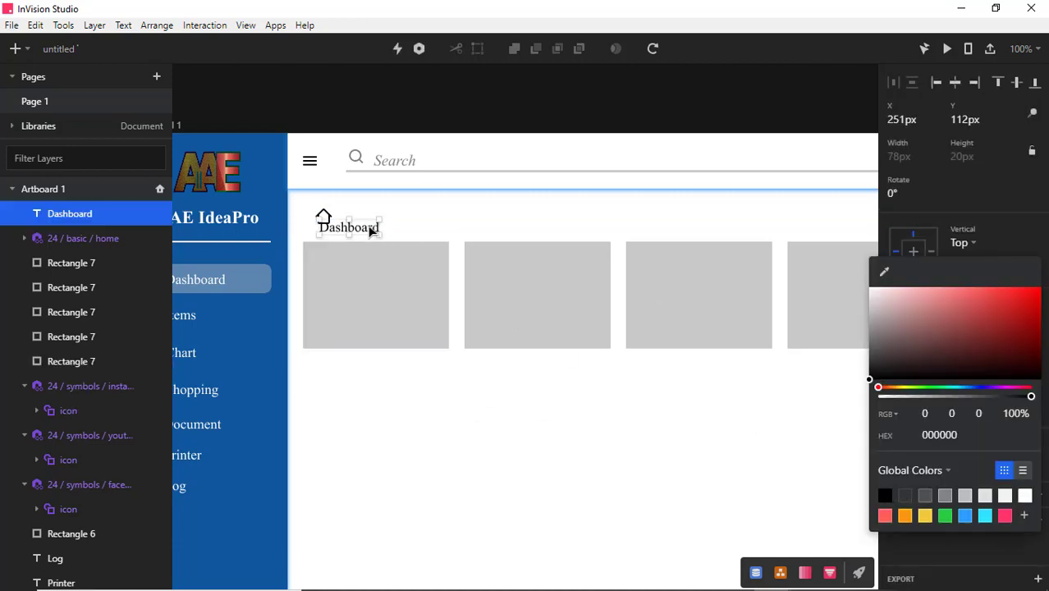
pyautogui.moveTo(374, 227)
pyautogui.mouseDown()
pyautogui.moveTo(398, 214)
pyautogui.moveTo(369, 218)
pyautogui.mouseUp()
pyautogui.click(375, 370)
# Reduce the opacity of the Dashboard heading text to 61% and of the home symbol's inner icon to 55%
pyautogui.moveTo(1037, 465); pyautogui.dragTo(1020, 466)
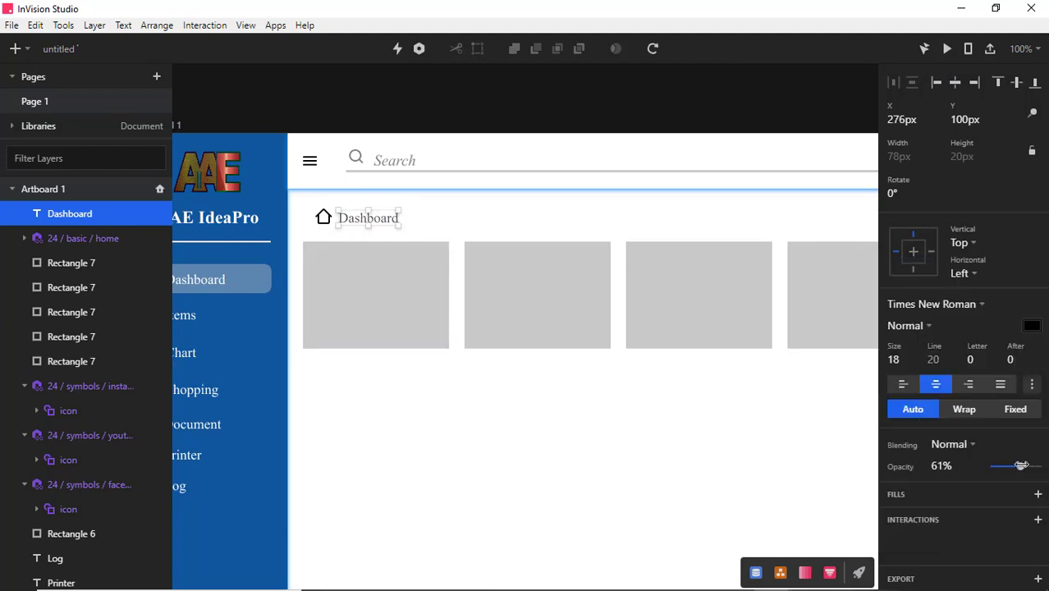
pyautogui.click(324, 217)
pyautogui.click(25, 238)
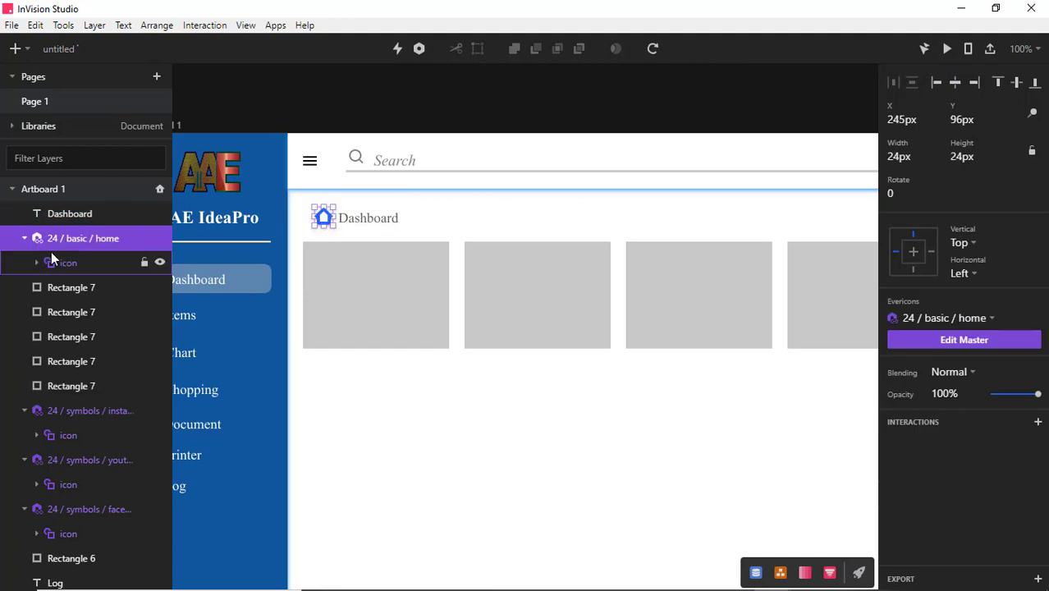
pyautogui.click(69, 263)
pyautogui.moveTo(1037, 394); pyautogui.dragTo(1017, 393)
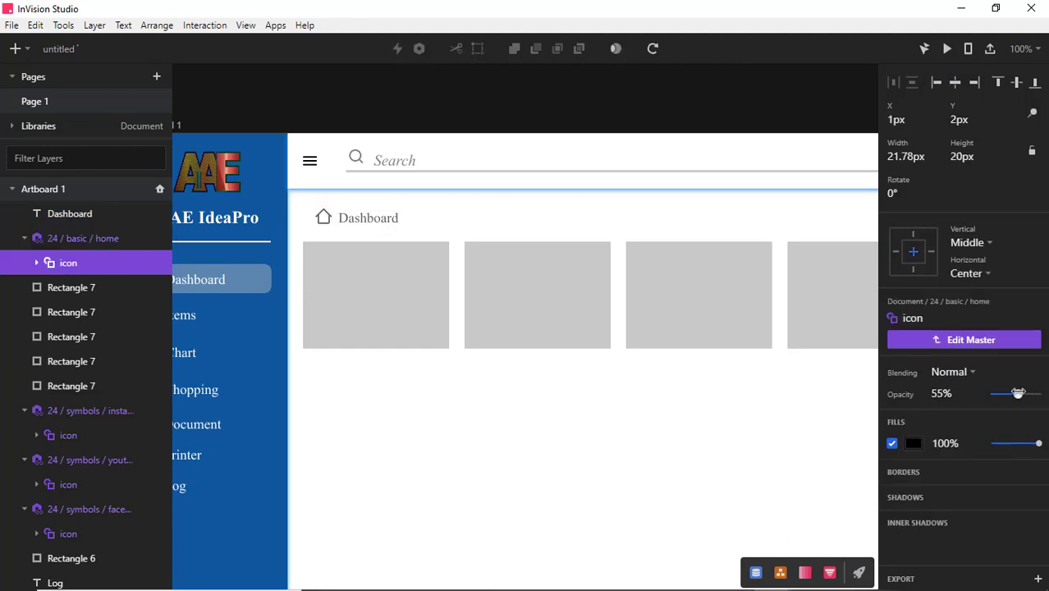
# Select all five grey cards together and move the row down to Y 171 px
pyautogui.click(726, 492)
pyautogui.hotkey('ctrl', '-')
pyautogui.click(462, 319)
pyautogui.keyDown('shift'); pyautogui.click(530, 313); pyautogui.keyUp('shift')
pyautogui.keyDown('shift'); pyautogui.click(610, 317); pyautogui.keyUp('shift')
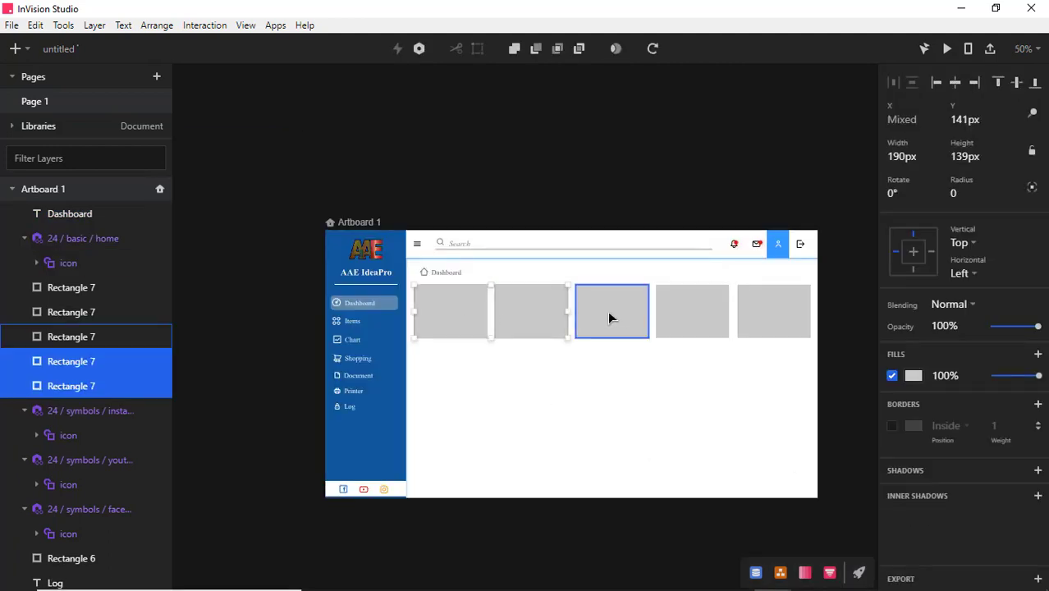
pyautogui.keyDown('shift'); pyautogui.click(706, 320); pyautogui.keyUp('shift')
pyautogui.keyDown('shift'); pyautogui.click(753, 319); pyautogui.keyUp('shift')
pyautogui.press('Down')
pyautogui.press('Down')
pyautogui.press('Down')
pyautogui.press('Down')
pyautogui.press('Down')
pyautogui.press('Down')
pyautogui.press('Down')
pyautogui.press('Down')
pyautogui.press('Down')
pyautogui.press('Down')
pyautogui.press('Down')
pyautogui.press('Down')
pyautogui.press('Down')
pyautogui.press('Down')
pyautogui.press('Down')
pyautogui.press('Down')
pyautogui.press('Down')
pyautogui.press('Down')
pyautogui.press('Down')
pyautogui.press('Down')
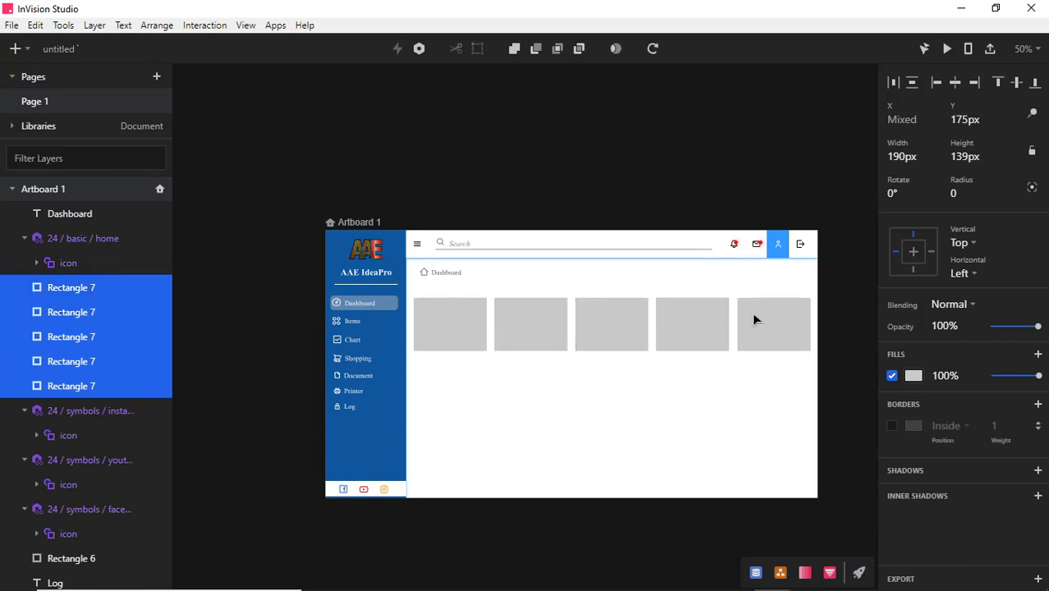
pyautogui.press('Up')
pyautogui.press('Up')
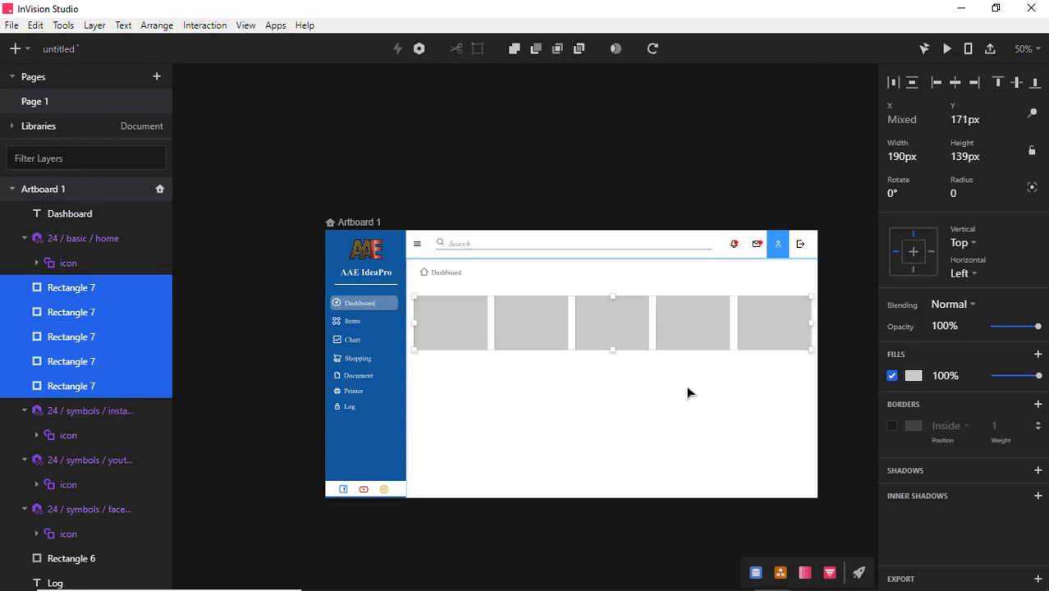
pyautogui.click(689, 392)
# Fill the first card with the red global colour and add a matching red shadow with an increased blur
pyautogui.hotkey('ctrl', '+')
pyautogui.click(400, 340)
pyautogui.click(912, 376)
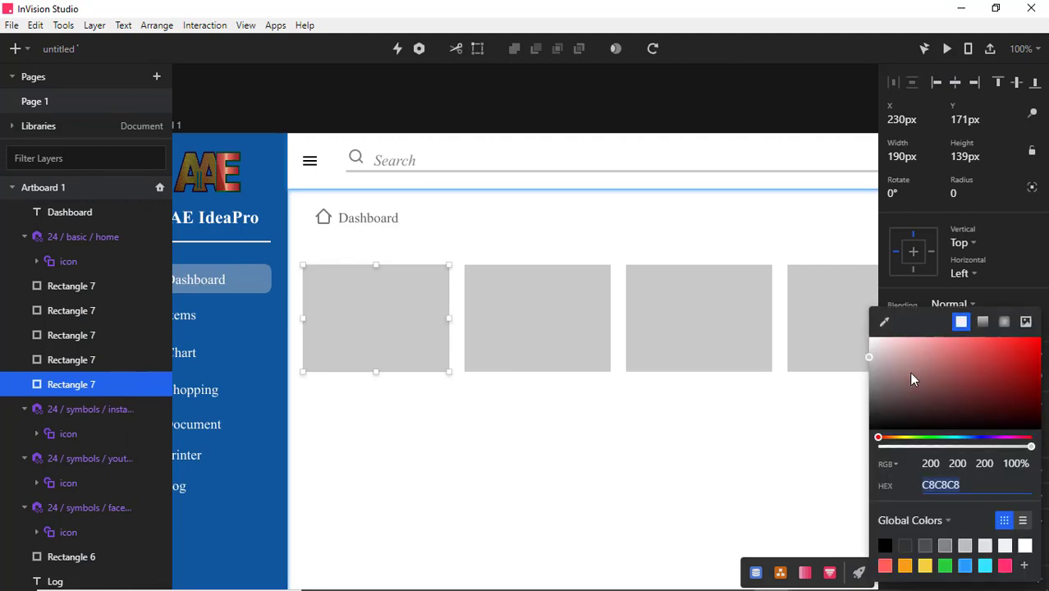
pyautogui.click(889, 569)
pyautogui.click(1009, 275)
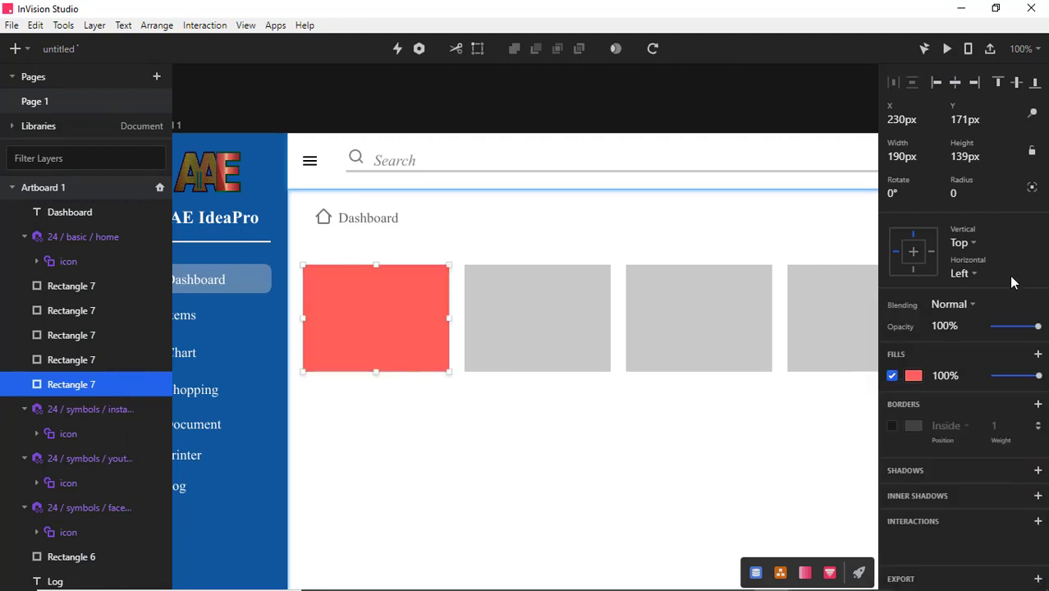
pyautogui.click(906, 470)
pyautogui.click(911, 490)
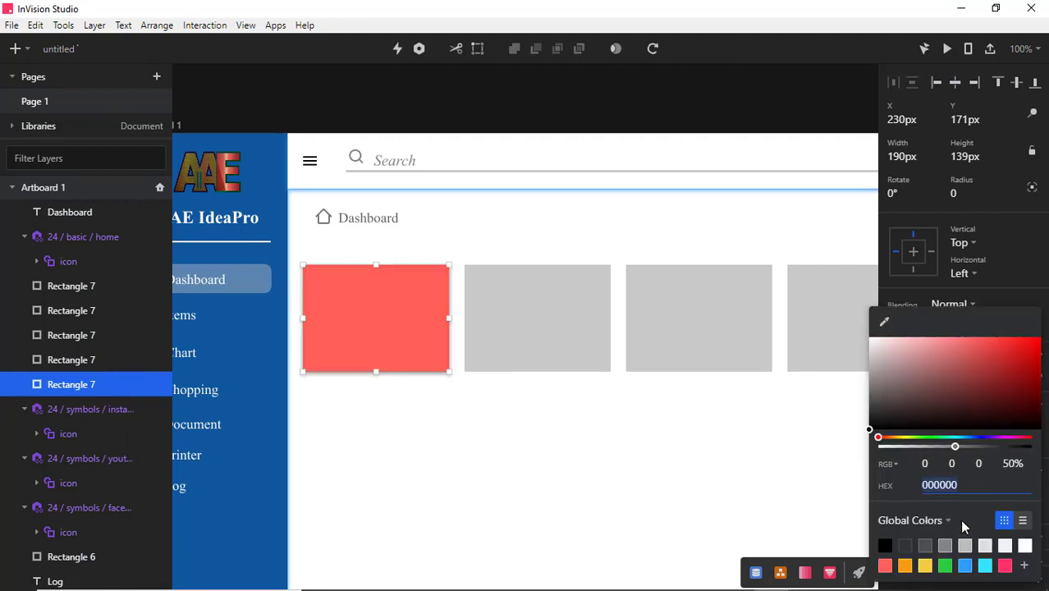
pyautogui.click(886, 567)
pyautogui.click(1034, 277)
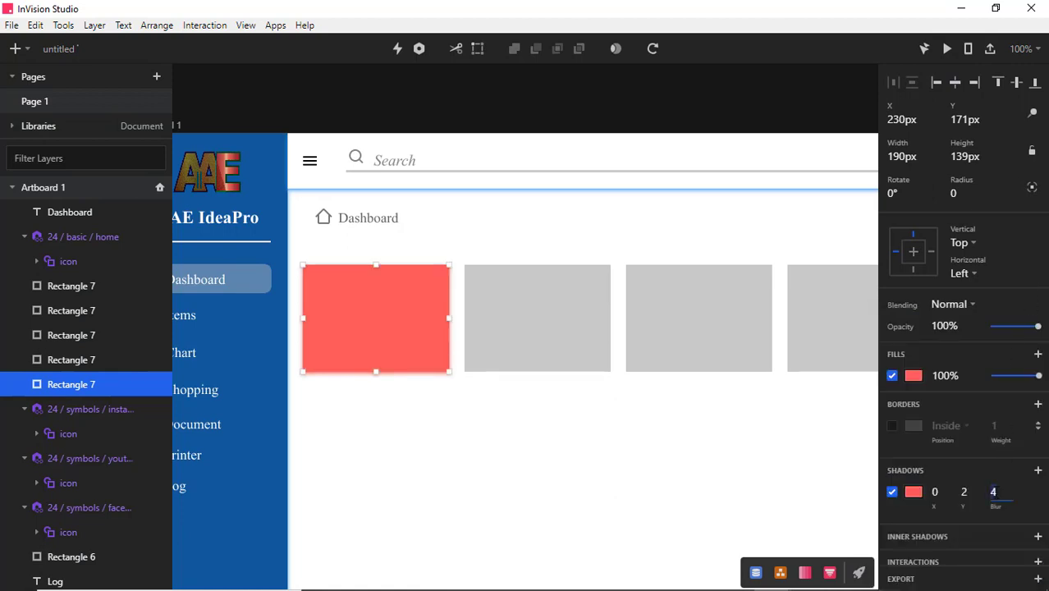
pyautogui.press('Return')
# Fill the second card with the orange global colour and give it a matching orange shadow
pyautogui.click(535, 322)
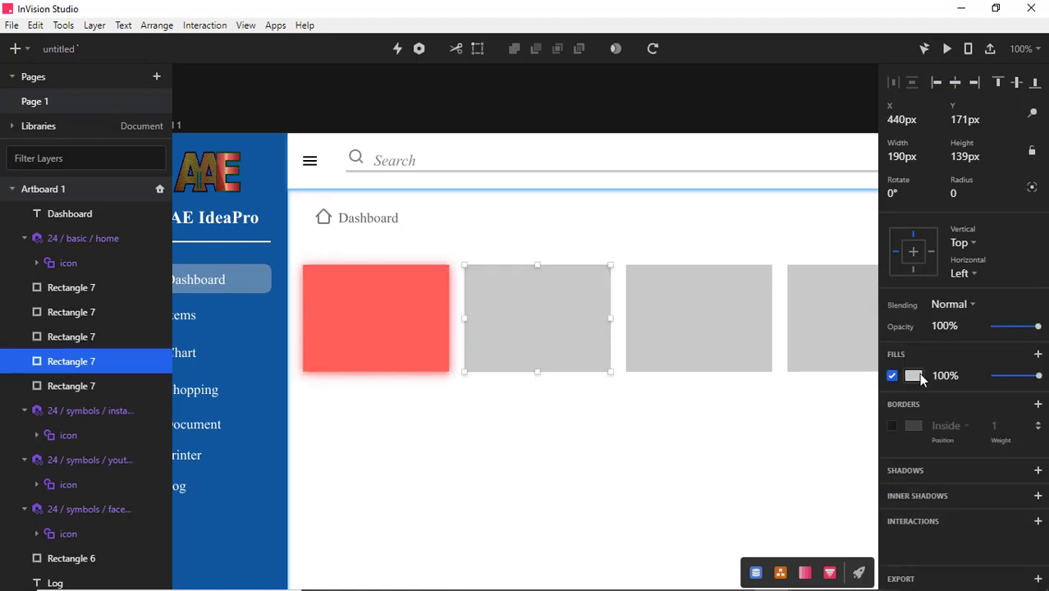
pyautogui.click(913, 375)
pyautogui.click(907, 565)
pyautogui.click(1011, 270)
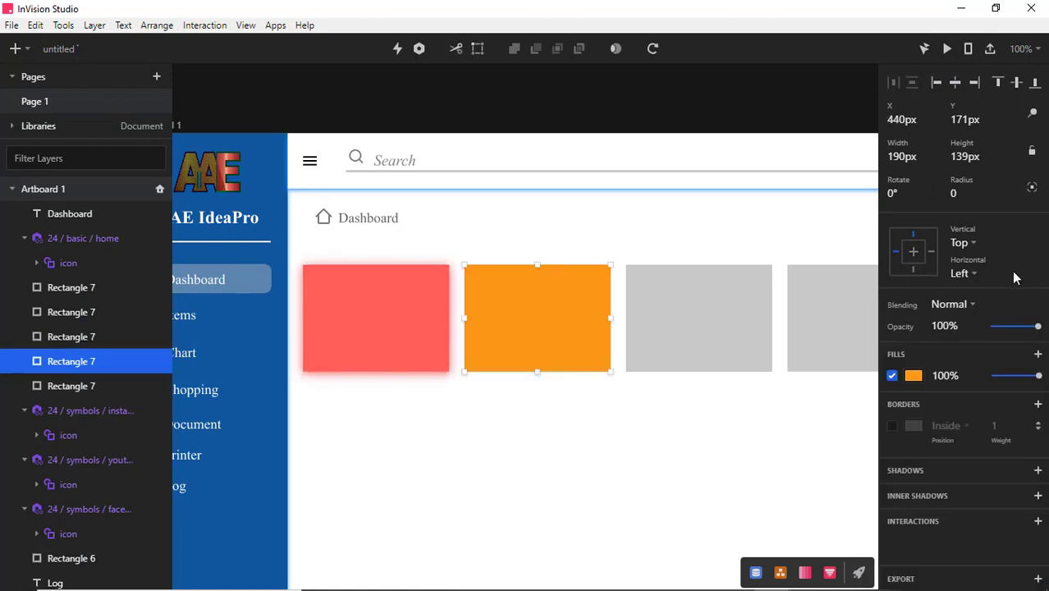
pyautogui.click(910, 467)
pyautogui.click(910, 493)
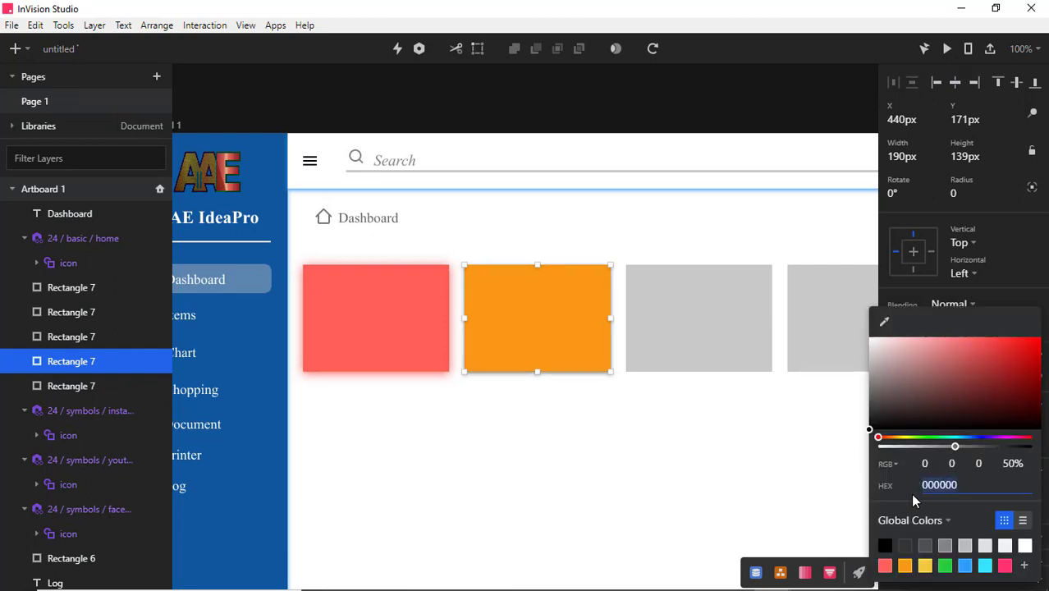
pyautogui.click(904, 565)
pyautogui.click(1012, 285)
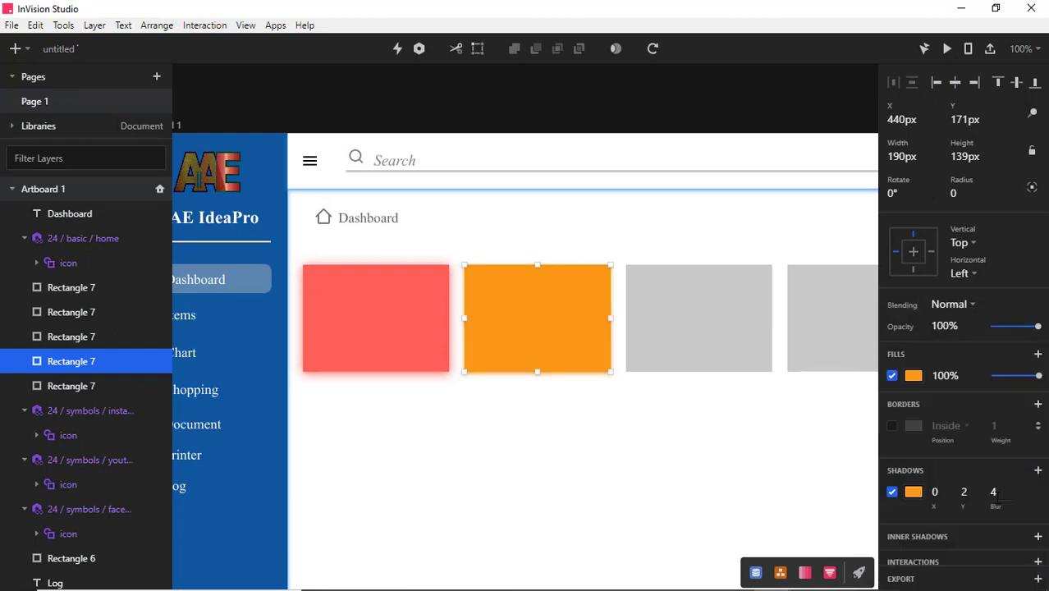
# Fill the third card with the green global colour and add a matching green shadow with a blur of 10
pyautogui.click(733, 342)
pyautogui.click(911, 375)
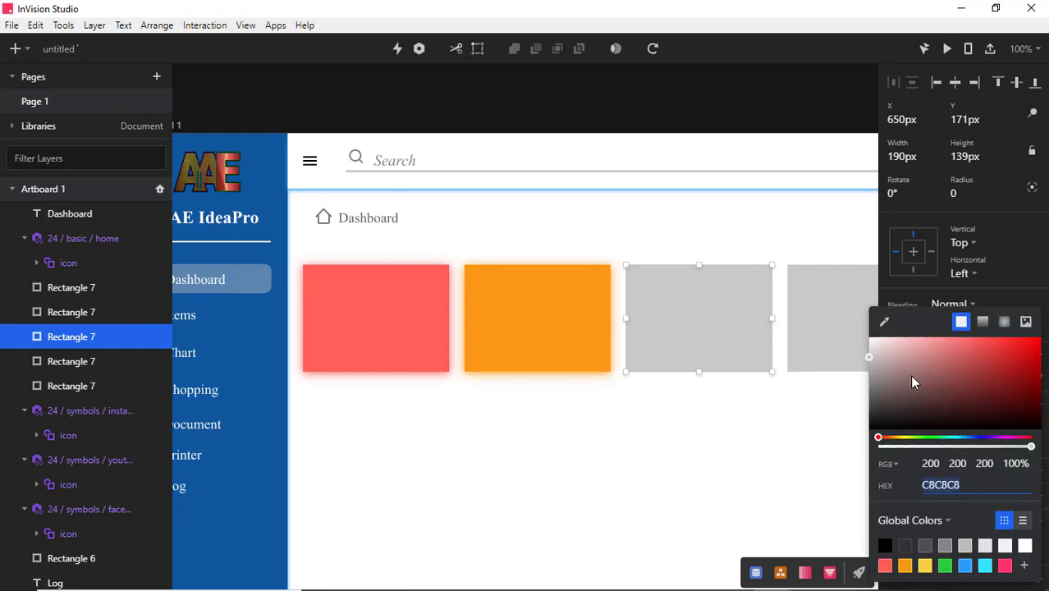
pyautogui.click(943, 567)
pyautogui.click(833, 510)
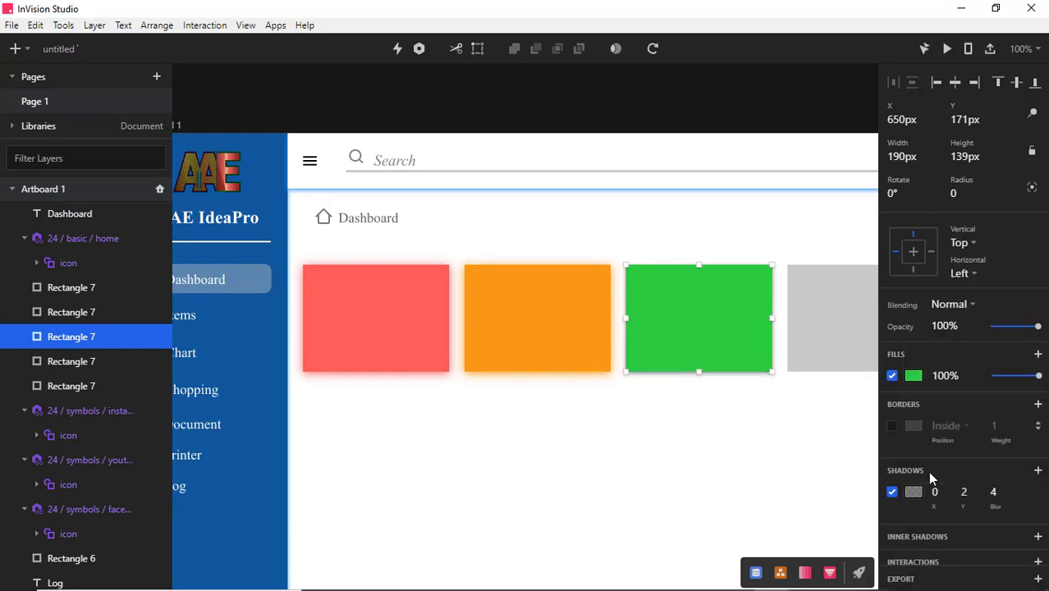
pyautogui.click(913, 491)
pyautogui.click(944, 566)
pyautogui.click(1047, 264)
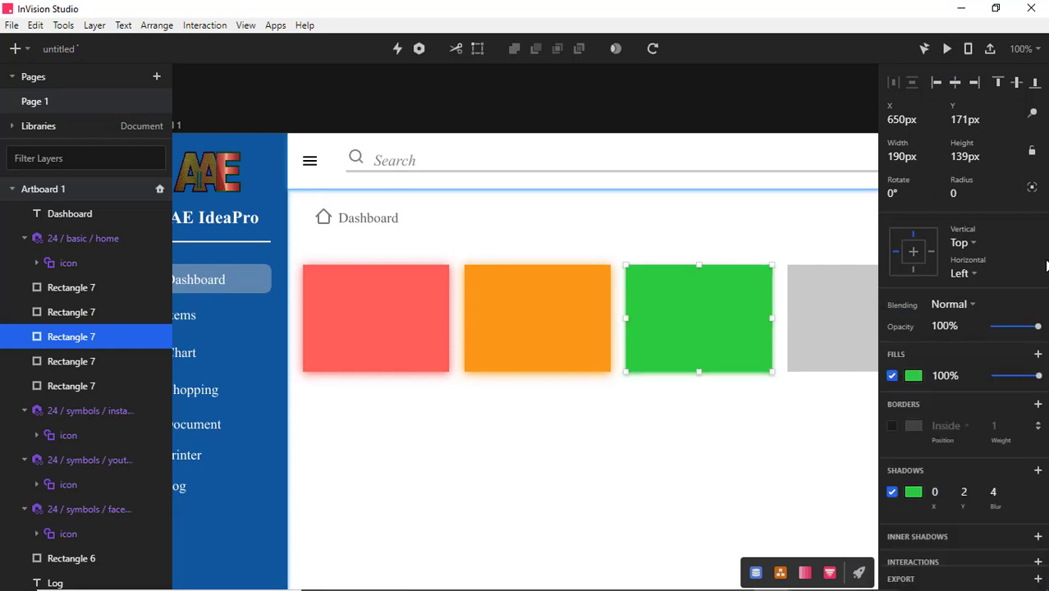
pyautogui.click(993, 492)
pyautogui.write('10')
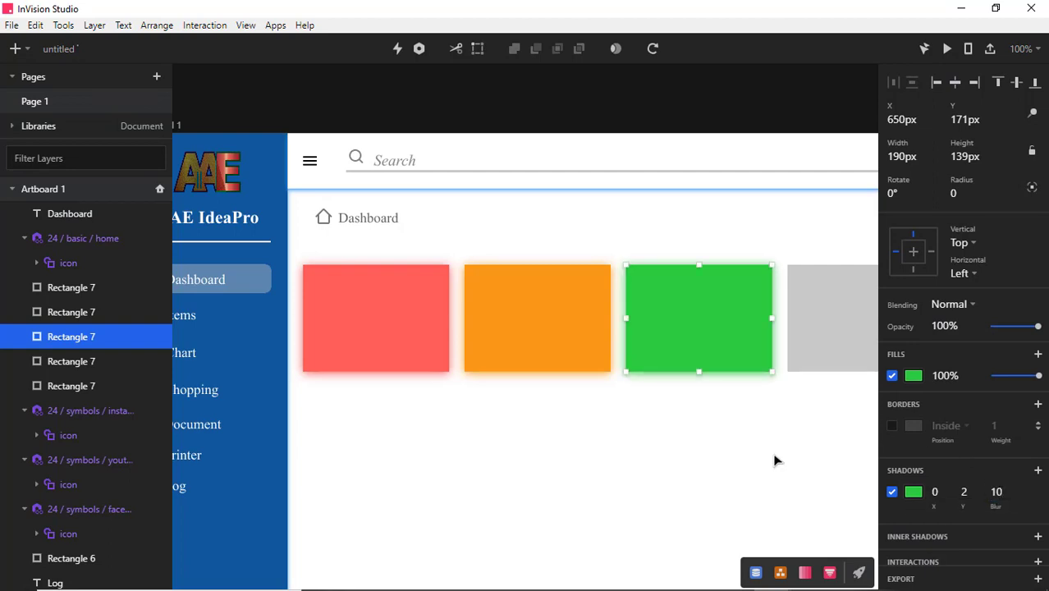
# Fill the fourth card with blue 3399FF and give it a single matching blue shadow
pyautogui.click(670, 124)
pyautogui.moveTo(670, 125); pyautogui.dragTo(388, 122)
pyautogui.click(610, 328)
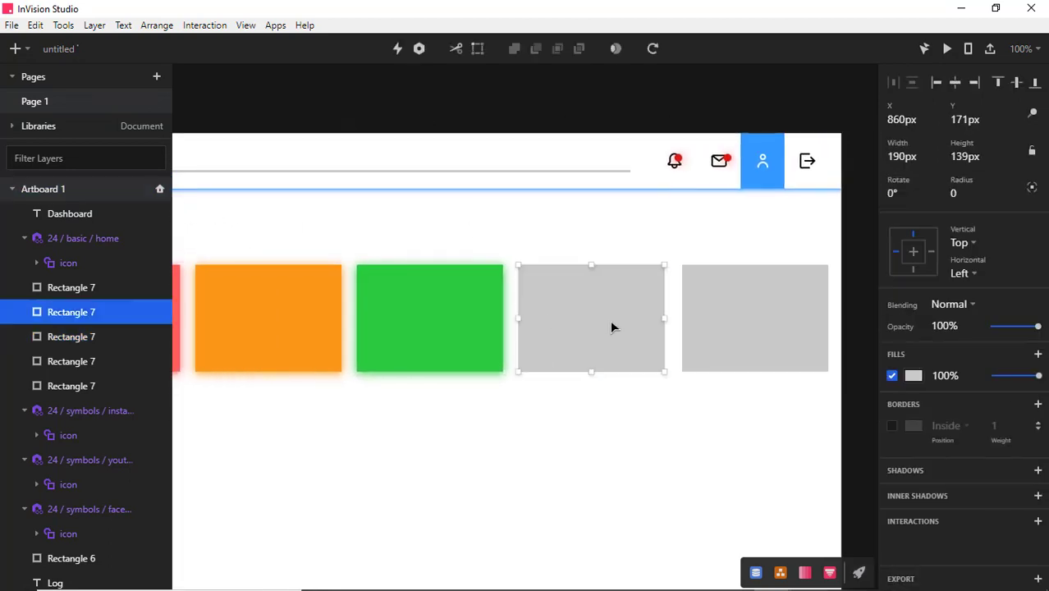
pyautogui.click(913, 376)
pyautogui.click(966, 568)
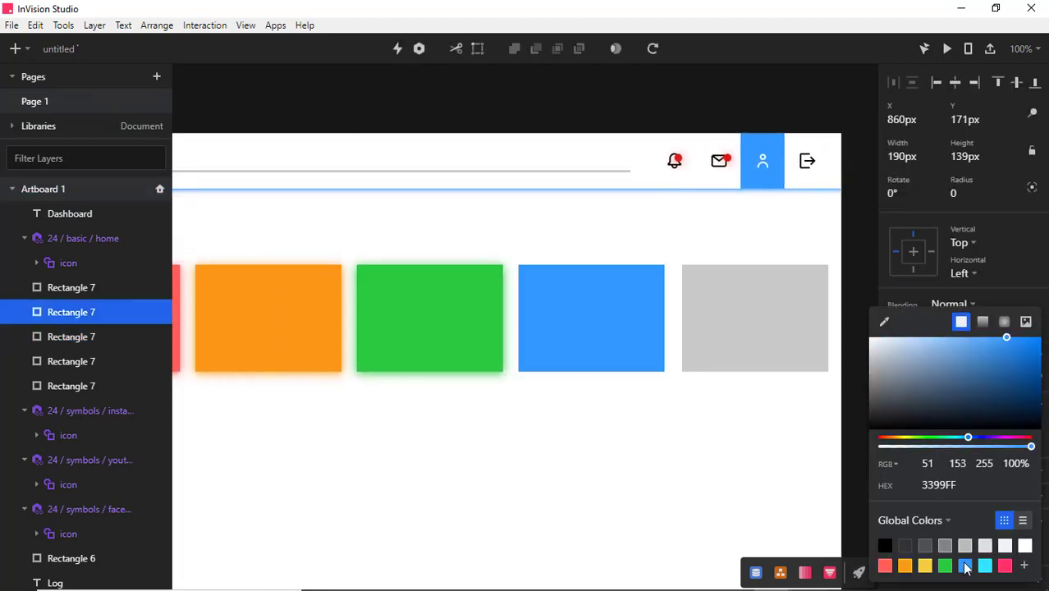
pyautogui.click(1017, 281)
pyautogui.click(924, 472)
pyautogui.click(915, 492)
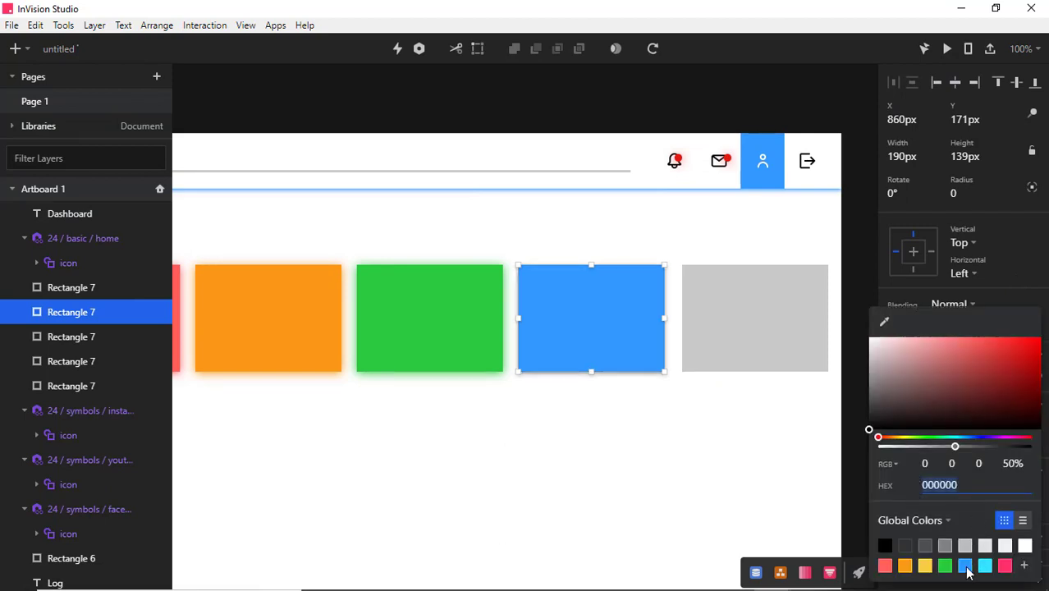
pyautogui.click(966, 566)
pyautogui.click(1005, 306)
pyautogui.click(984, 467)
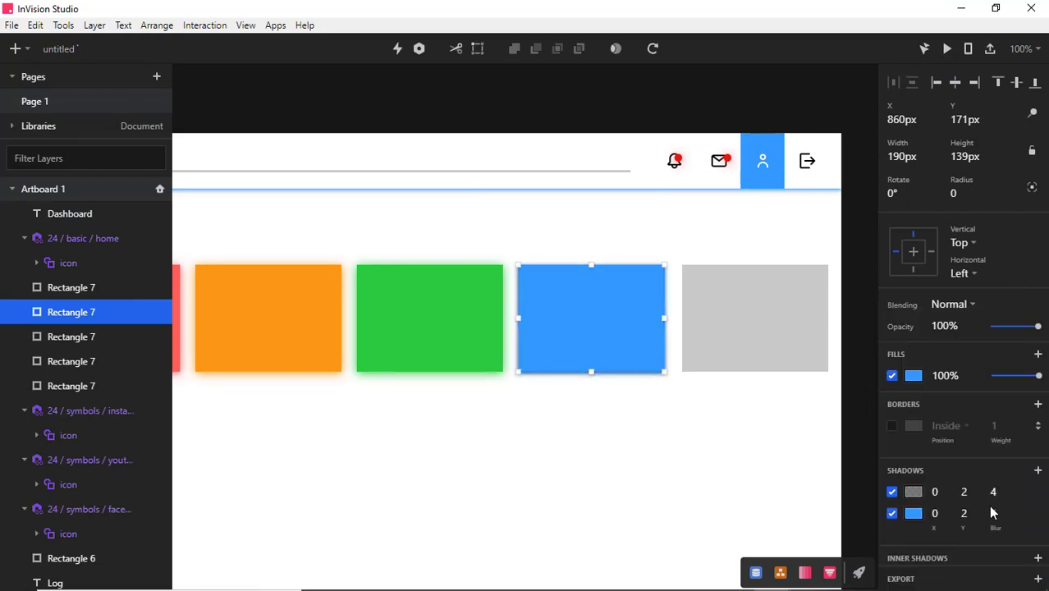
pyautogui.click(1002, 499)
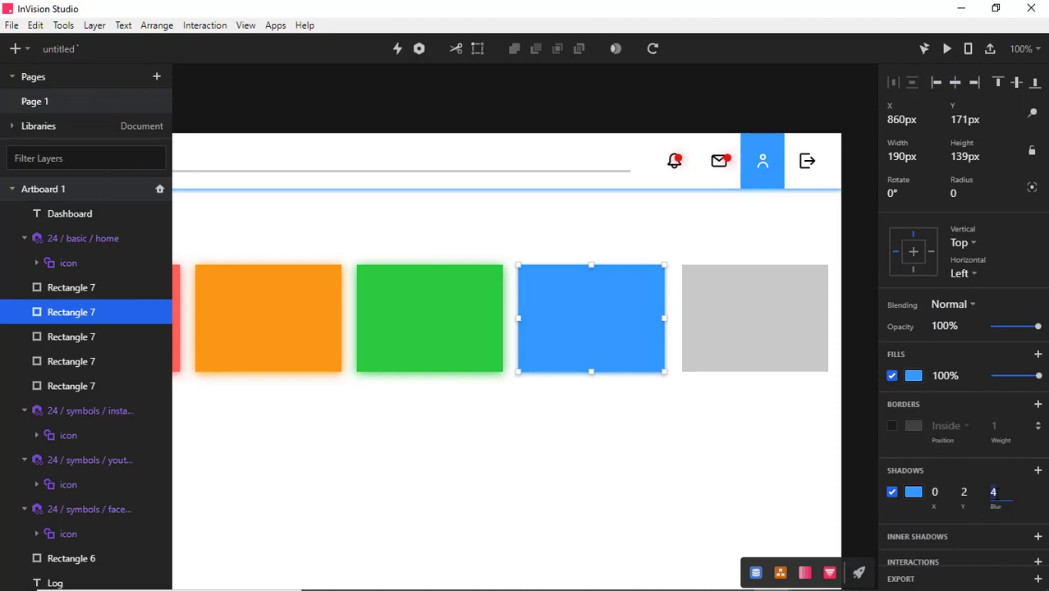
# Fill the fifth card with pink FF3366 and add a matching pink shadow with a blur of 10
pyautogui.click(786, 338)
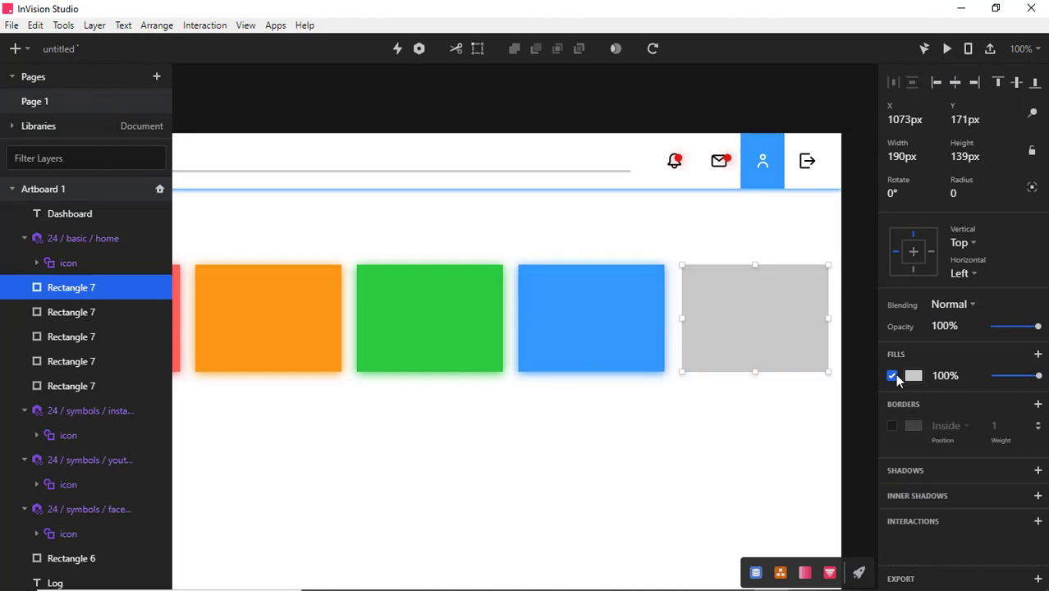
pyautogui.click(913, 375)
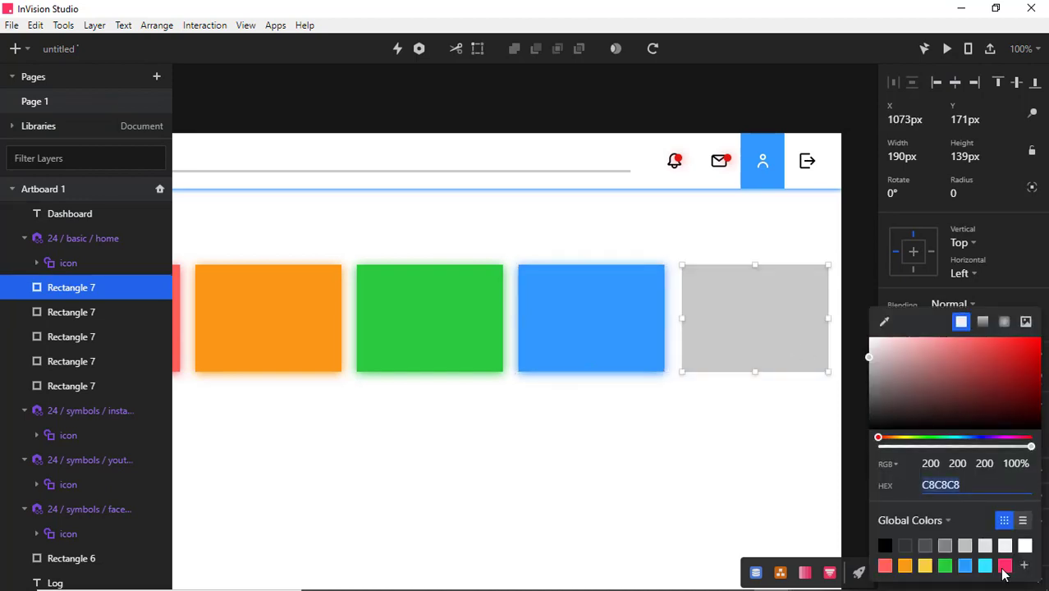
pyautogui.click(1004, 565)
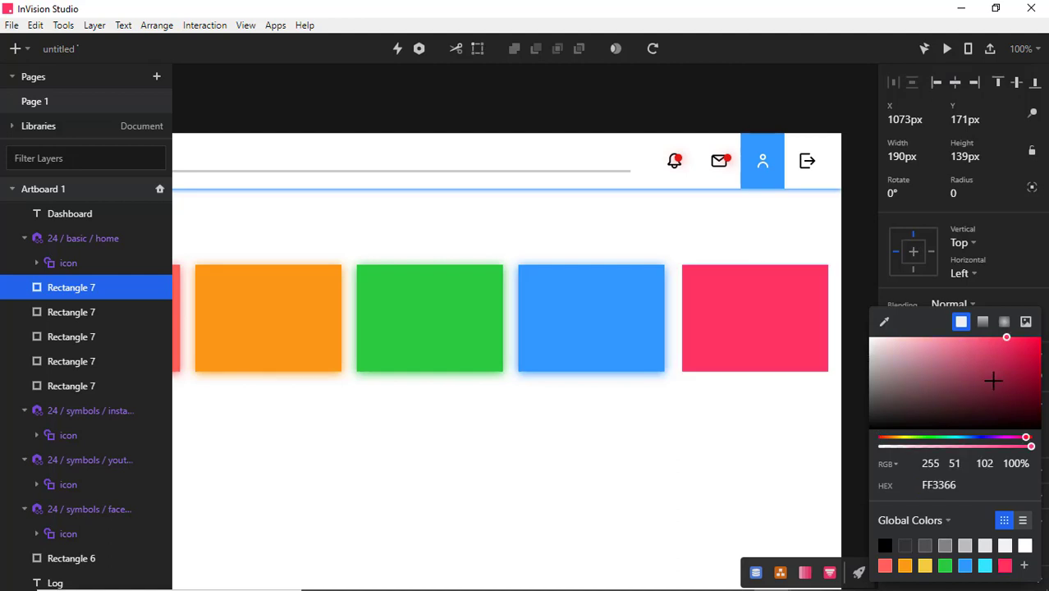
pyautogui.click(1031, 279)
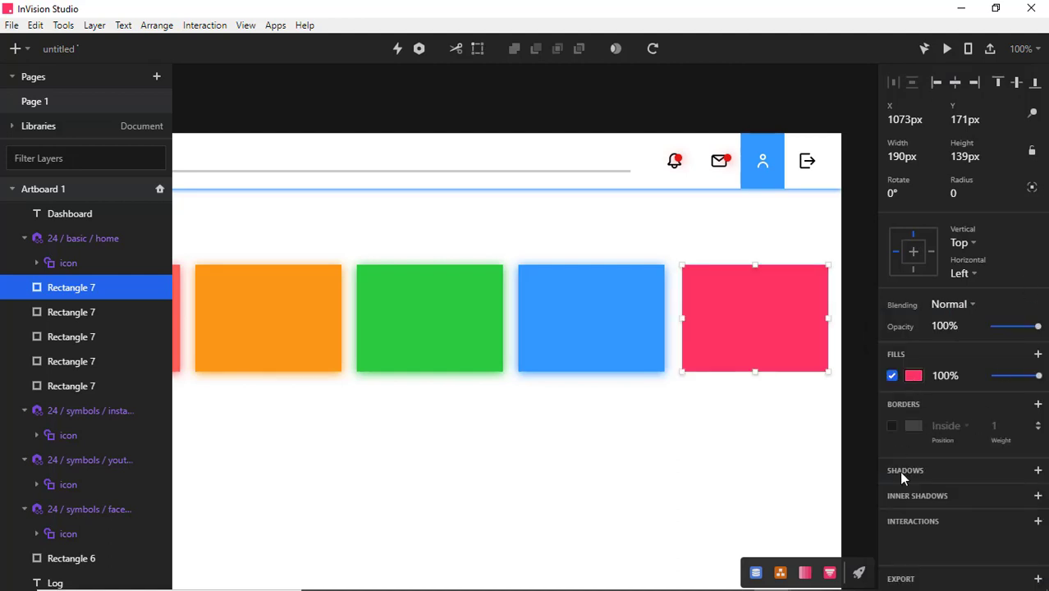
pyautogui.click(901, 474)
pyautogui.click(913, 491)
pyautogui.click(1005, 570)
pyautogui.click(1031, 297)
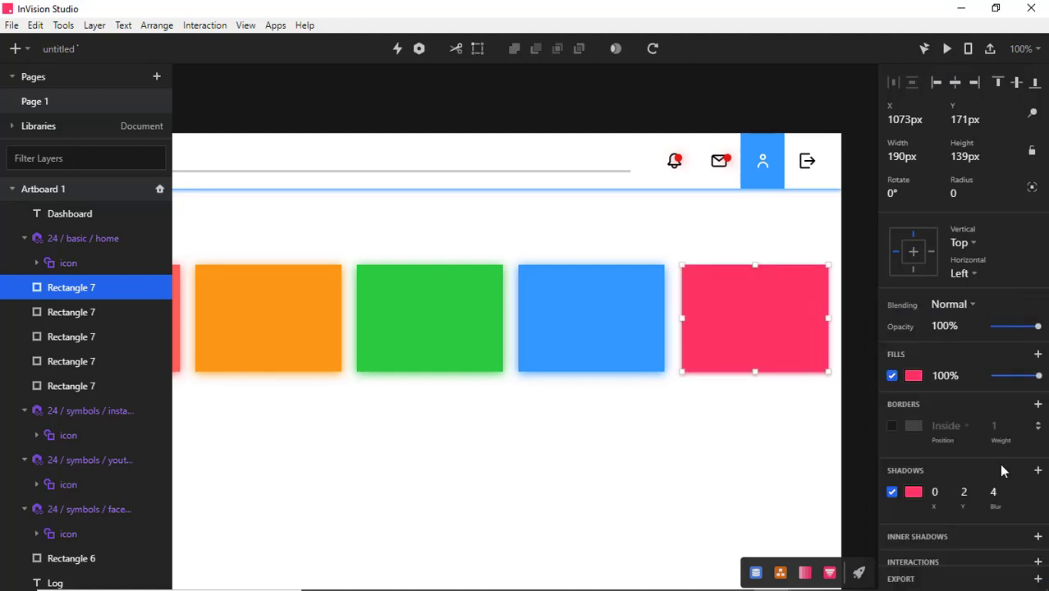
pyautogui.write('10')
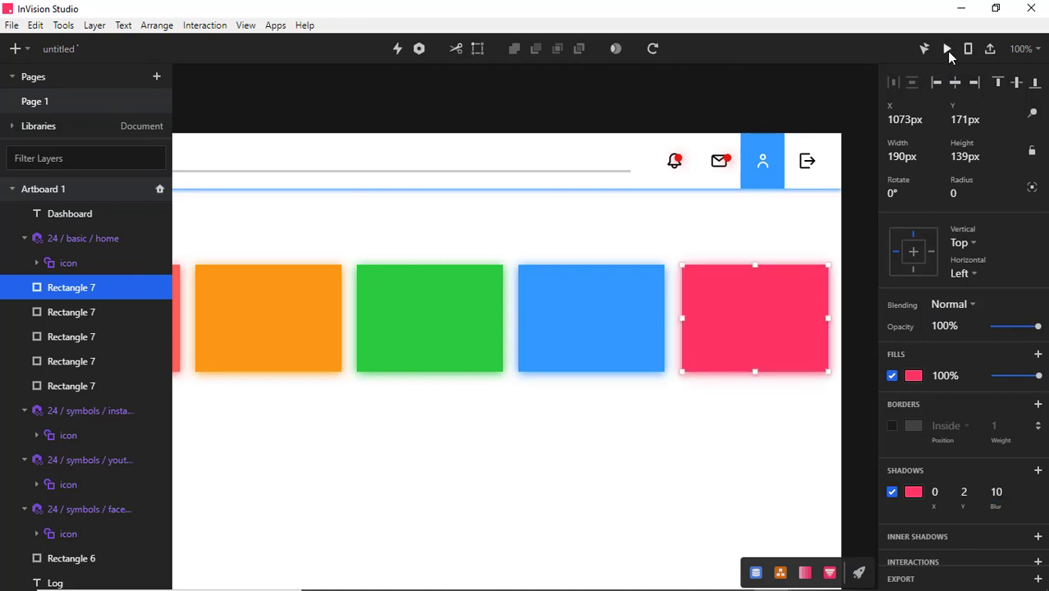
# Preview Artboard 1 to check the coloured card row, and close the preview
pyautogui.click(946, 49)
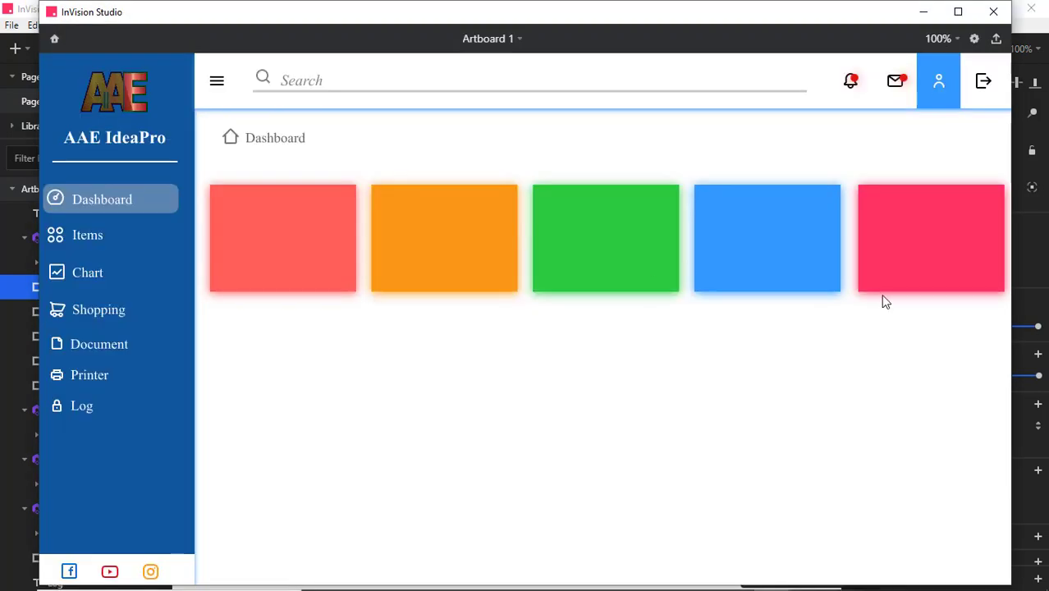
pyautogui.click(992, 14)
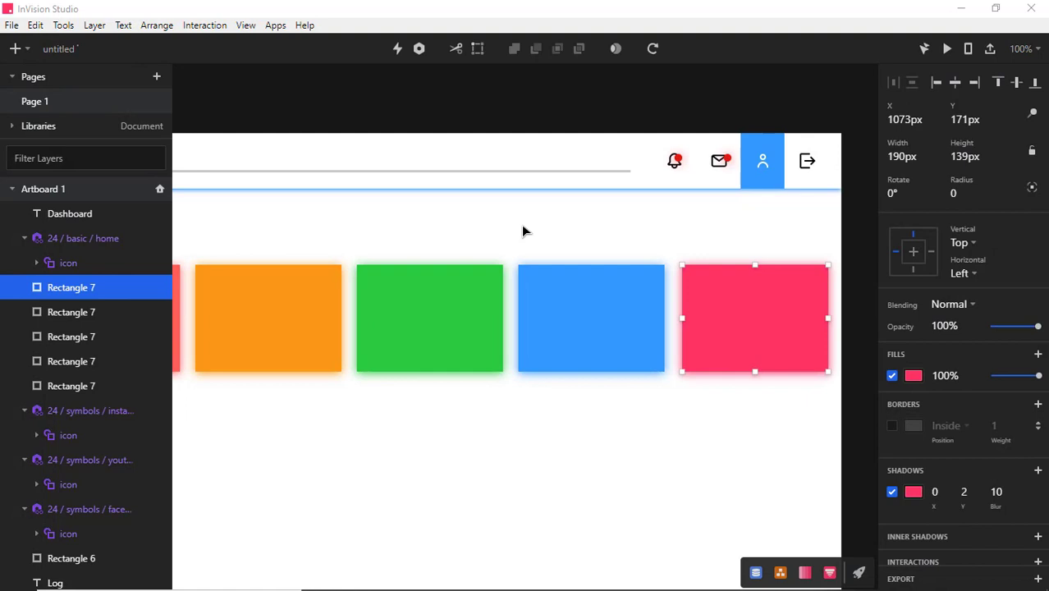
# Draw an ellipse overlapping the upper edge of the red card and set its size to 50 x 50 px
pyautogui.click(480, 124)
pyautogui.moveTo(427, 127); pyautogui.dragTo(617, 134)
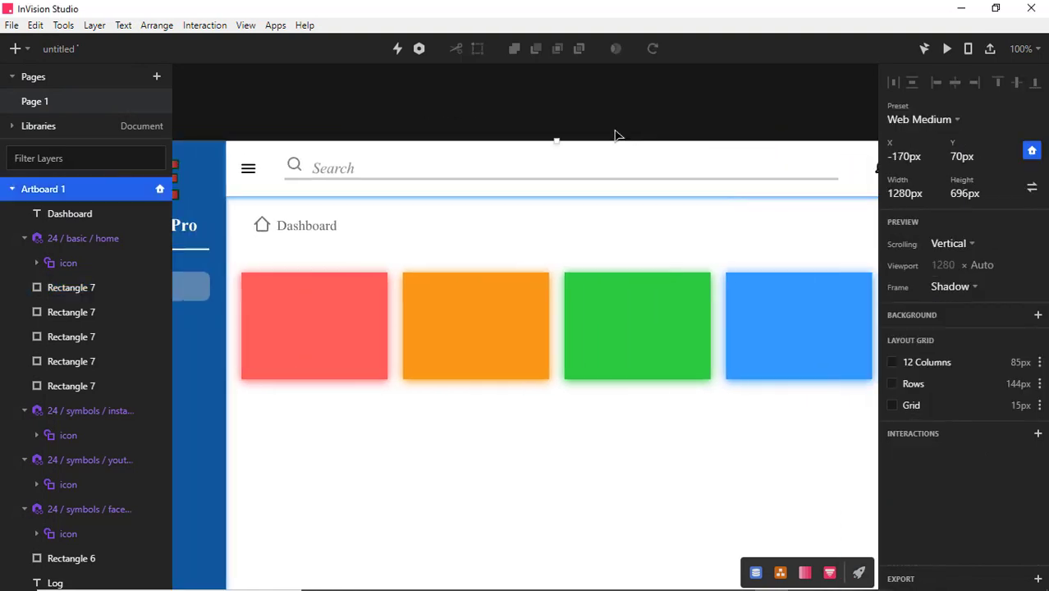
pyautogui.click(16, 50)
pyautogui.click(38, 195)
pyautogui.moveTo(304, 250); pyautogui.dragTo(337, 285)
pyautogui.click(893, 156)
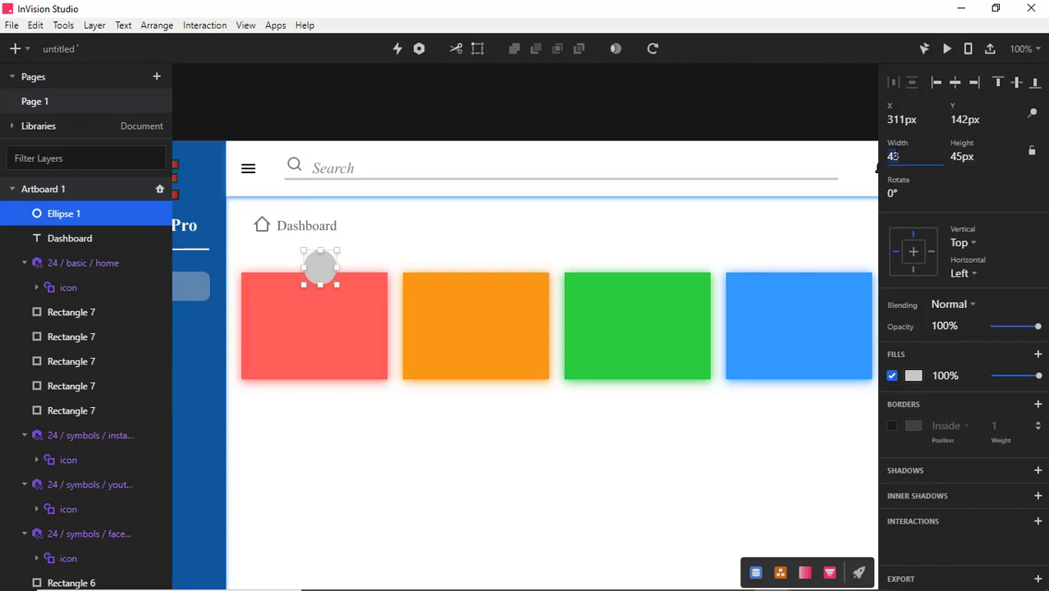
pyautogui.write('50')
pyautogui.press('Tab')
pyautogui.write('50')
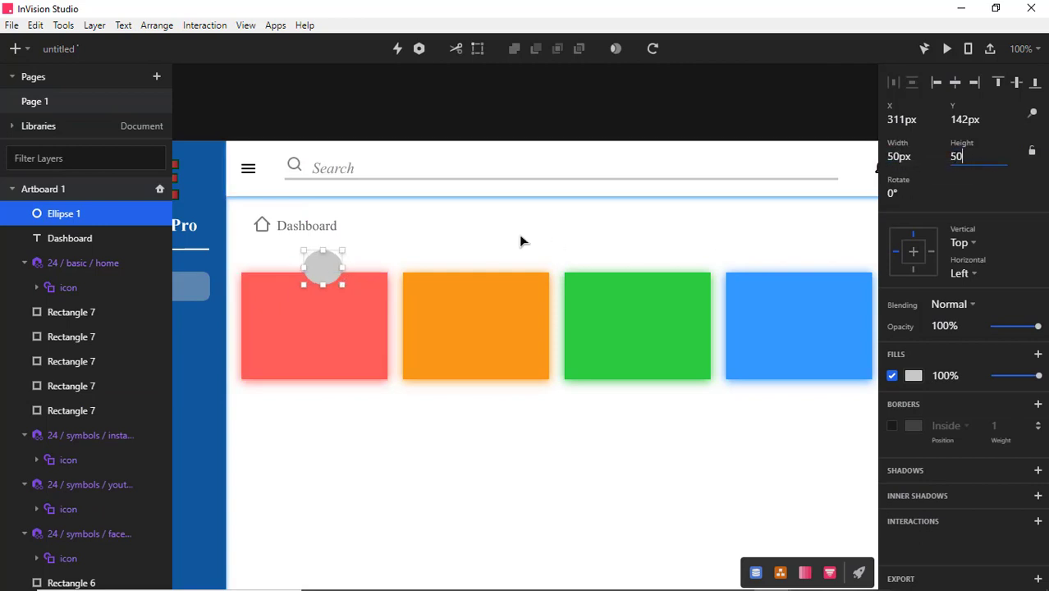
pyautogui.press('Return')
# Centre the circle horizontally on the red card
pyautogui.keyDown('shift'); pyautogui.click(315, 308); pyautogui.keyUp('shift')
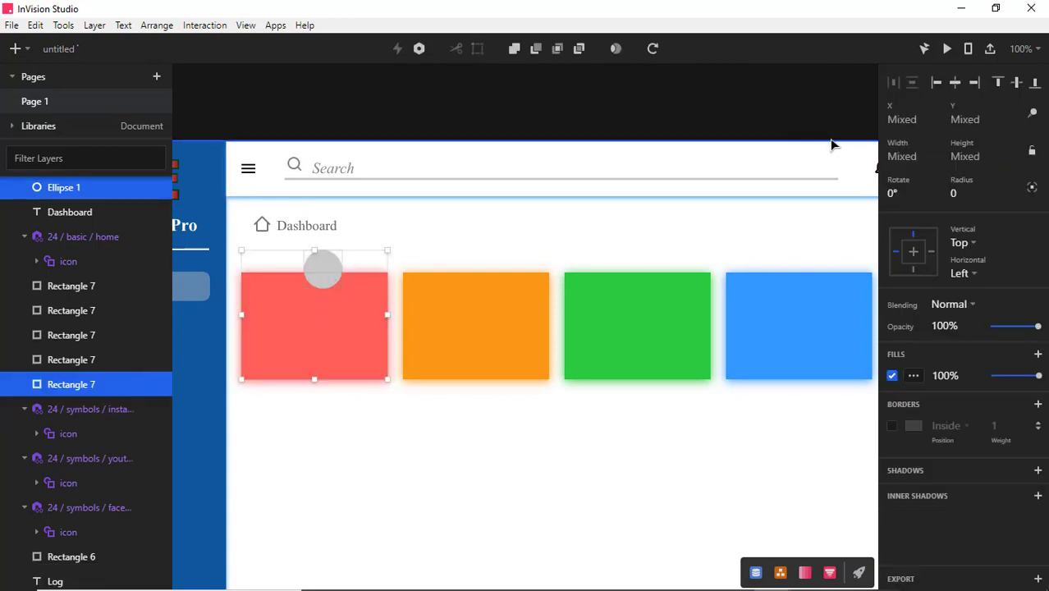
pyautogui.click(955, 83)
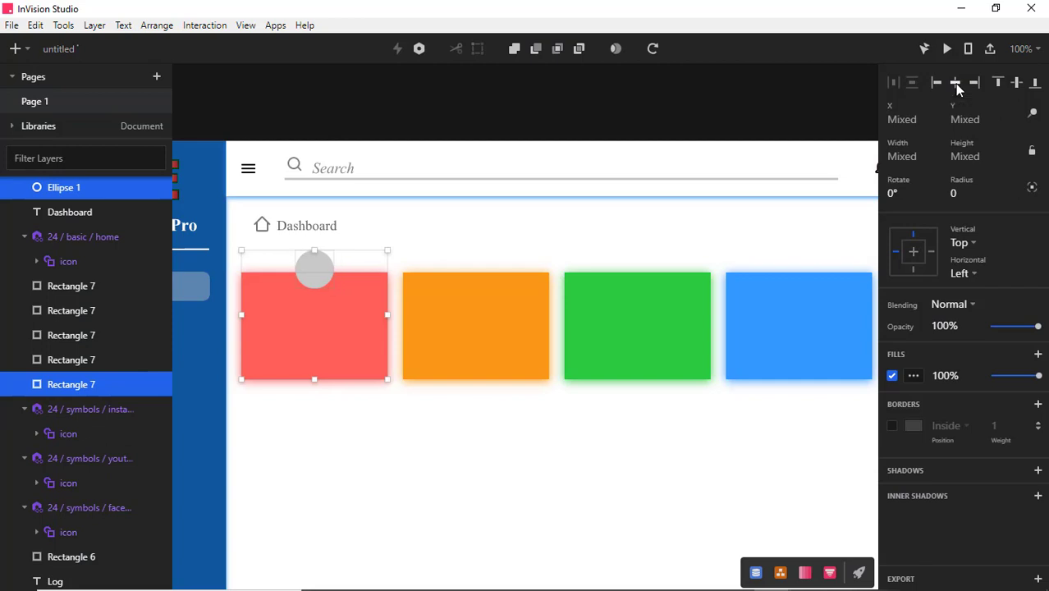
pyautogui.click(508, 243)
# Fill the circle on the red card with white FFFFFF
pyautogui.click(327, 261)
pyautogui.click(913, 375)
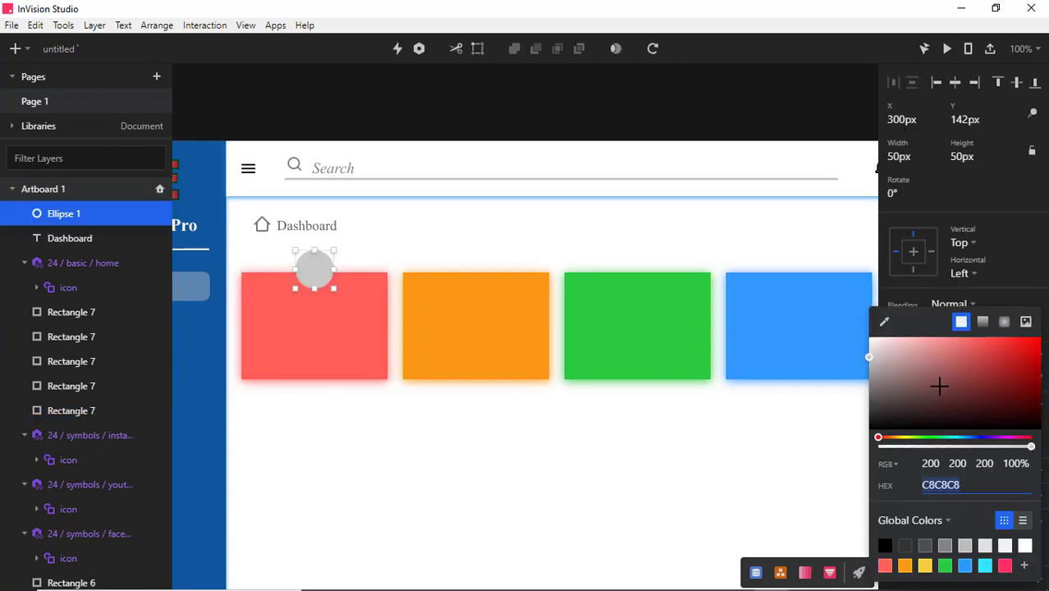
pyautogui.click(1024, 546)
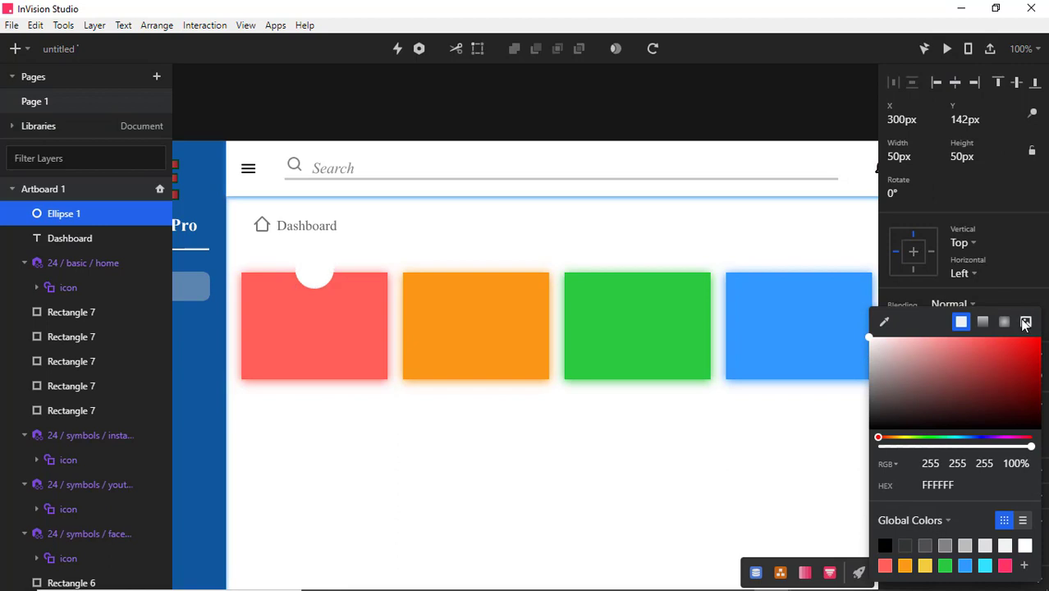
# Add a drop shadow in solid black to the white circle on the red card
pyautogui.click(1032, 275)
pyautogui.click(911, 466)
pyautogui.click(912, 489)
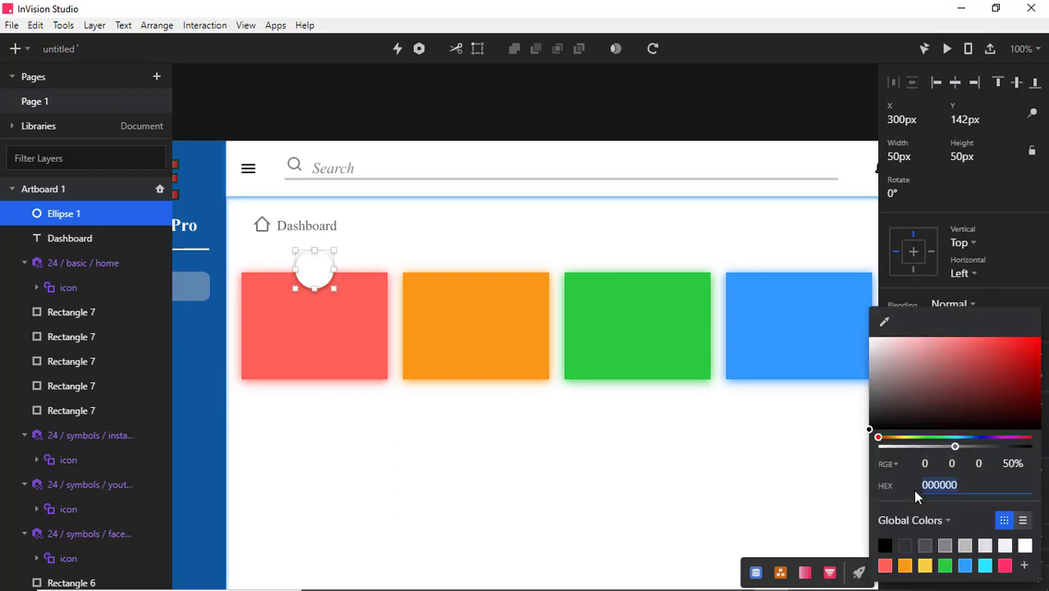
pyautogui.click(887, 546)
pyautogui.click(1022, 230)
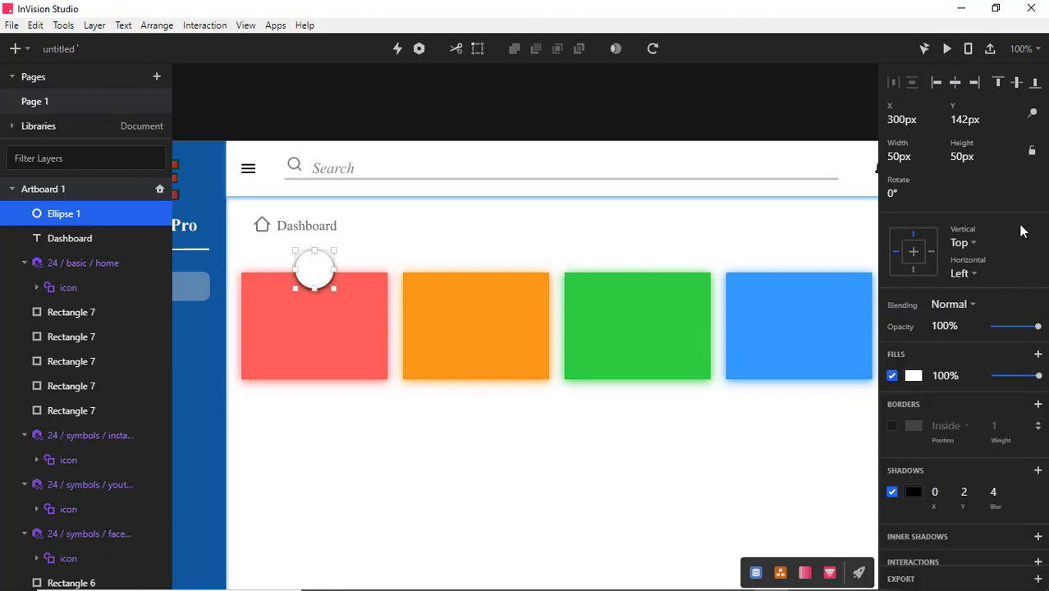
pyautogui.press('Up')
pyautogui.click(618, 502)
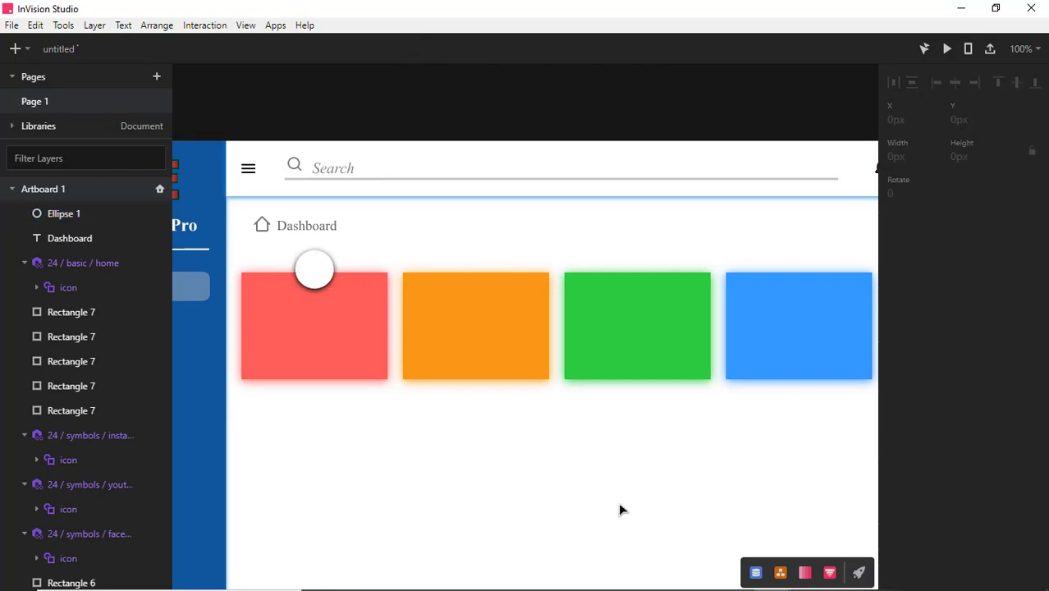
# Duplicate the white circle onto the upper edges of the orange, green, blue and pink cards
pyautogui.click(324, 268)
pyautogui.hotkey('ctrl', 'd')
pyautogui.moveTo(323, 262); pyautogui.dragTo(807, 271)
pyautogui.hotkey('ctrl', 'd')
pyautogui.hotkey('ctrl', 'd')
pyautogui.moveTo(766, 140); pyautogui.dragTo(550, 151)
pyautogui.click(585, 280)
pyautogui.hotkey('ctrl', 'd')
pyautogui.moveTo(585, 281); pyautogui.dragTo(750, 281)
# Preview Artboard 1 to check the circles on the five cards, and close the preview
pyautogui.click(947, 49)
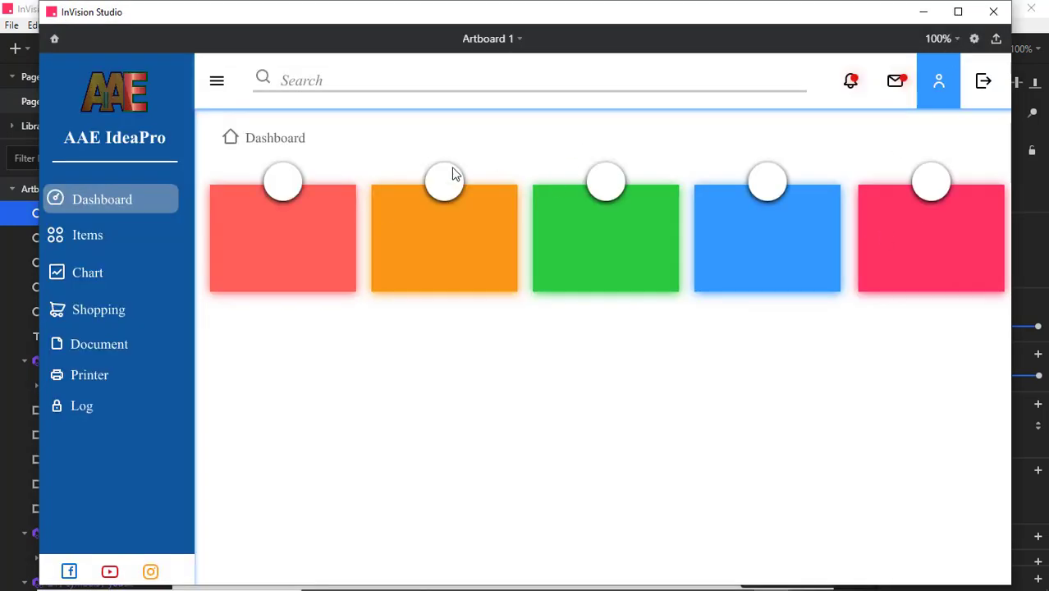
pyautogui.click(992, 12)
pyautogui.click(510, 147)
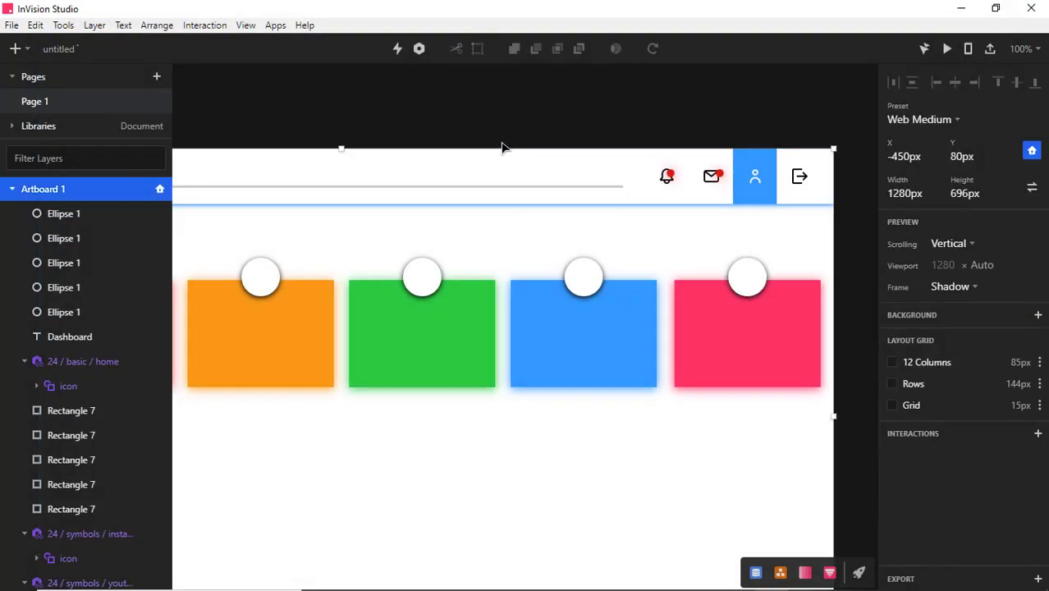
# Place the Evericons 24 / various / items icon on the red card's circle and 24 / shopping / bag on the orange card's circle
pyautogui.moveTo(502, 148); pyautogui.dragTo(694, 155)
pyautogui.click(15, 49)
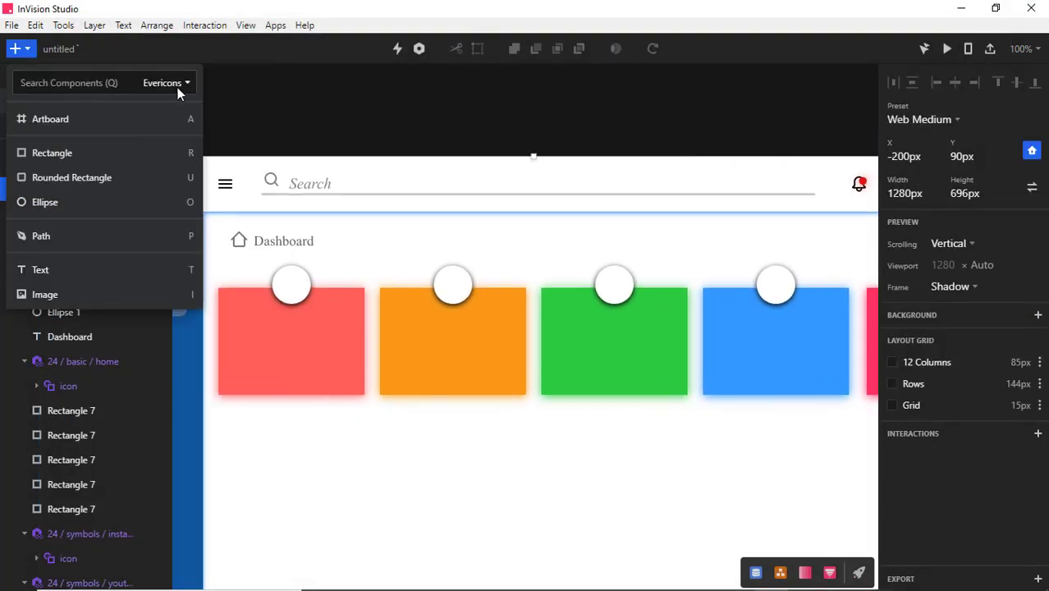
pyautogui.click(172, 86)
pyautogui.write('ite')
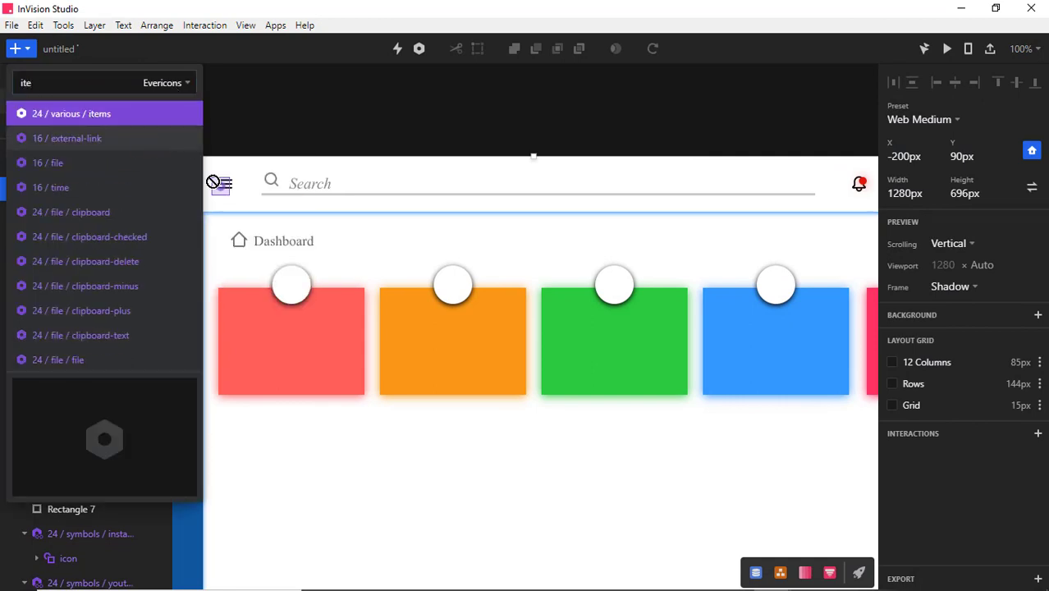
pyautogui.moveTo(213, 181); pyautogui.dragTo(294, 296)
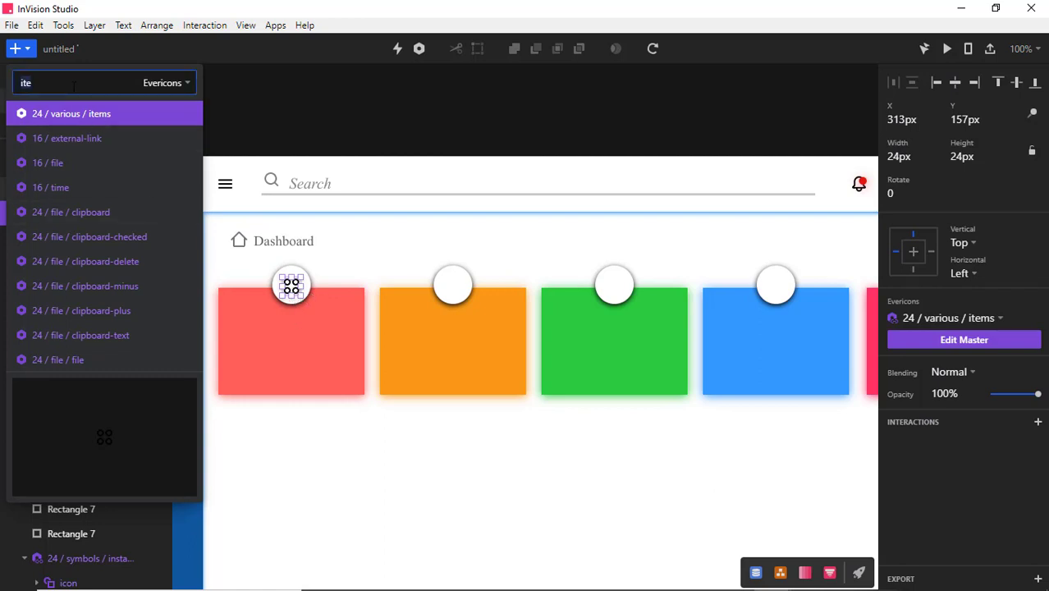
pyautogui.write('shop')
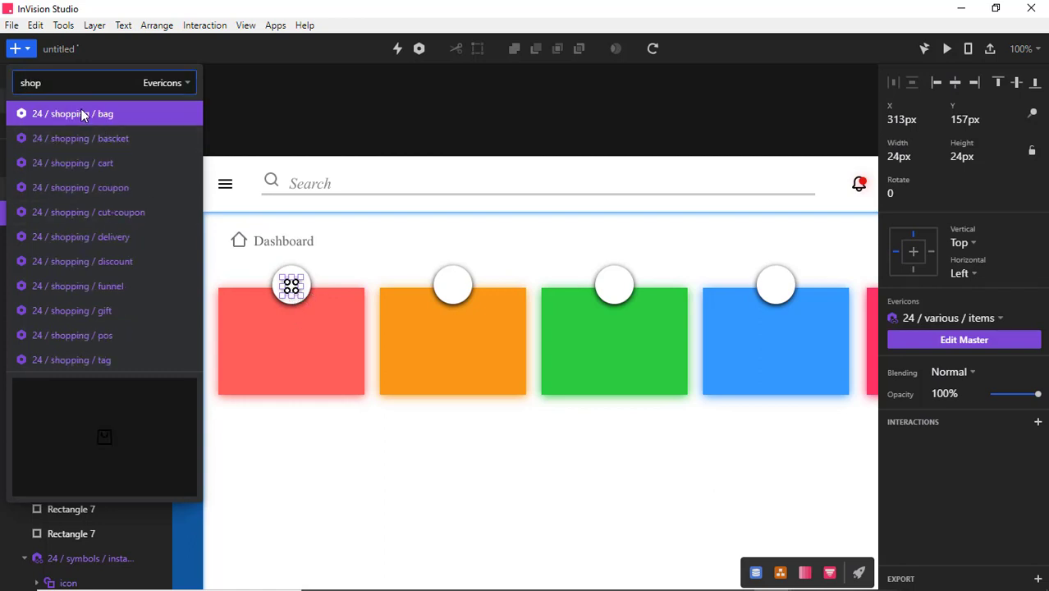
pyautogui.moveTo(85, 115); pyautogui.dragTo(457, 297)
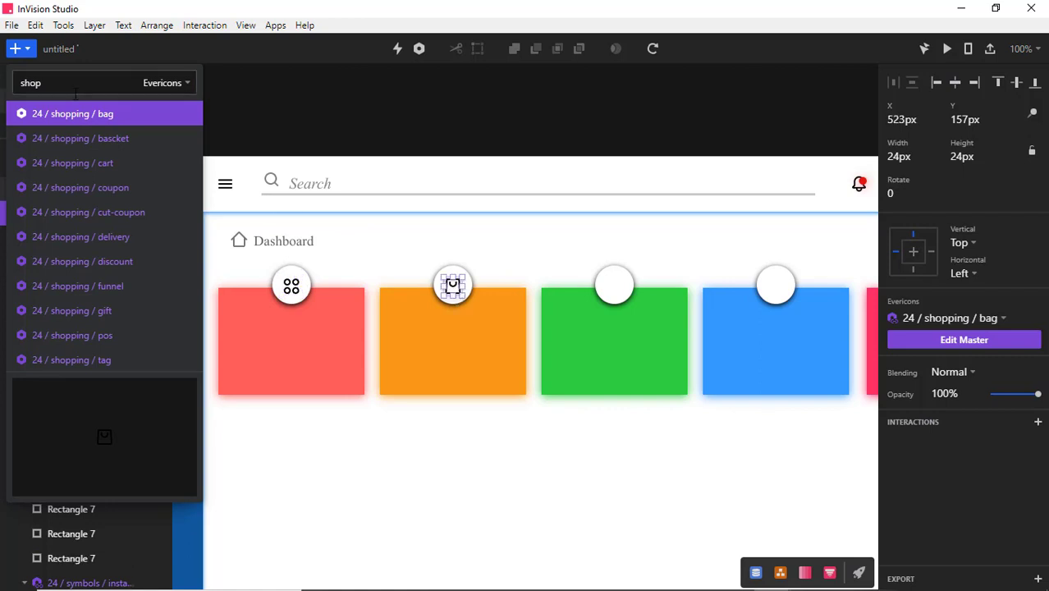
pyautogui.click(55, 87)
pyautogui.write('per')
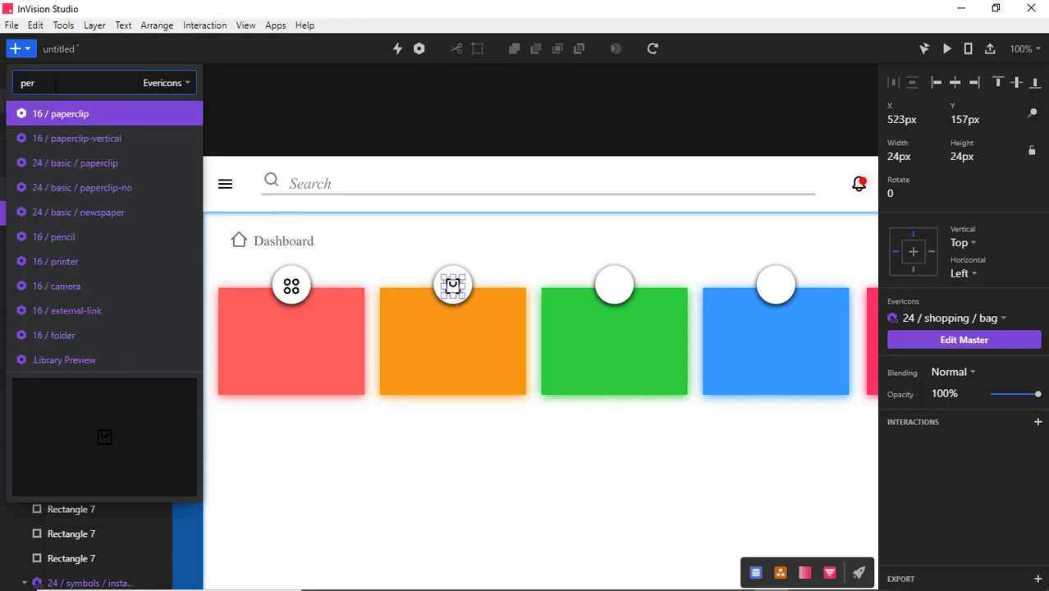
pyautogui.press('BackSpace')
pyautogui.press('BackSpace')
pyautogui.press('BackSpace')
pyautogui.write('user')
pyautogui.press('BackSpace')
pyautogui.press('BackSpace')
pyautogui.press('BackSpace')
pyautogui.press('BackSpace')
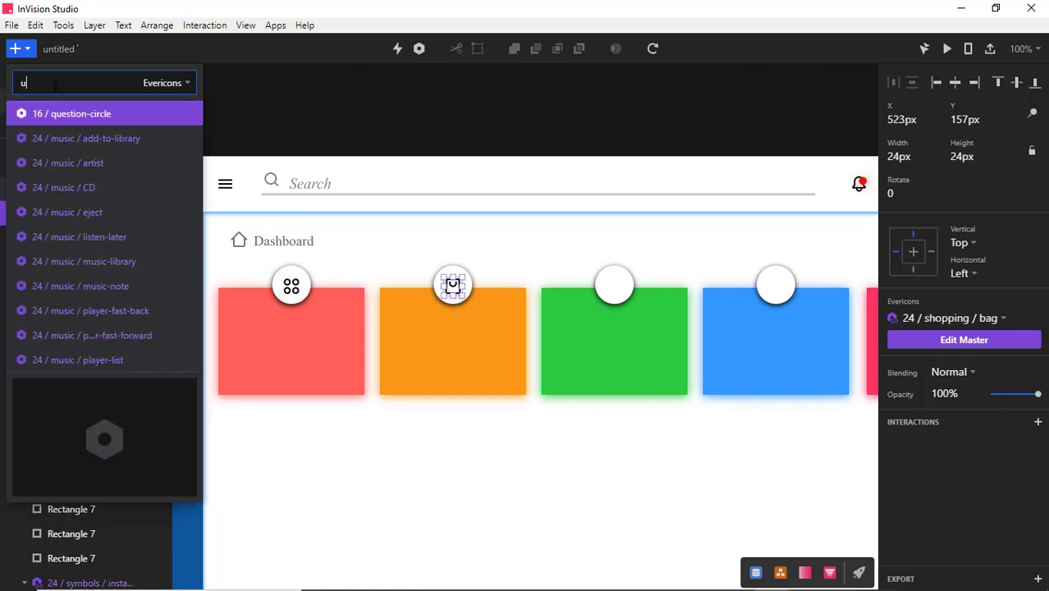
# Find the 16 / eye icon in Evericons and place it on the blue card's circle
pyautogui.write('eye')
pyautogui.click(57, 112)
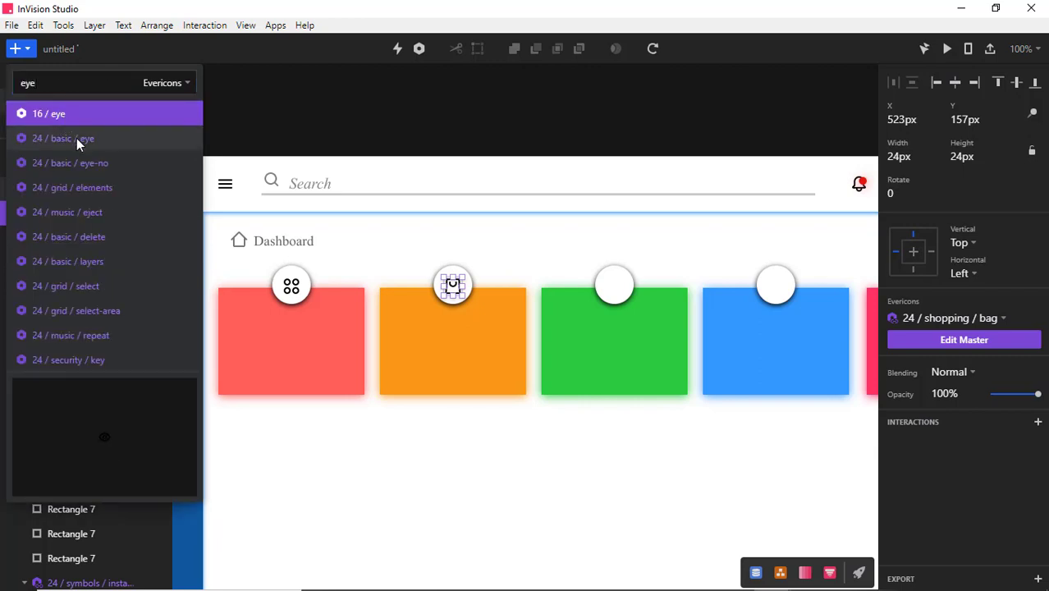
pyautogui.moveTo(58, 115); pyautogui.dragTo(775, 289)
pyautogui.press('Escape')
# Switch the component library to Eva Icons and place the person-add icon on the green card's circle
pyautogui.click(20, 48)
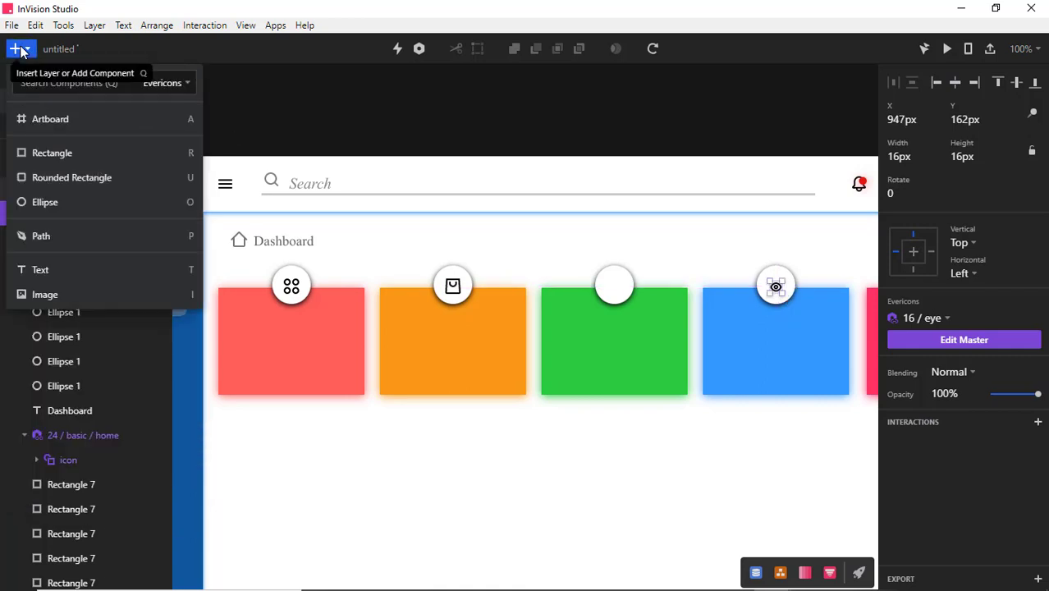
pyautogui.click(12, 48)
pyautogui.click(15, 48)
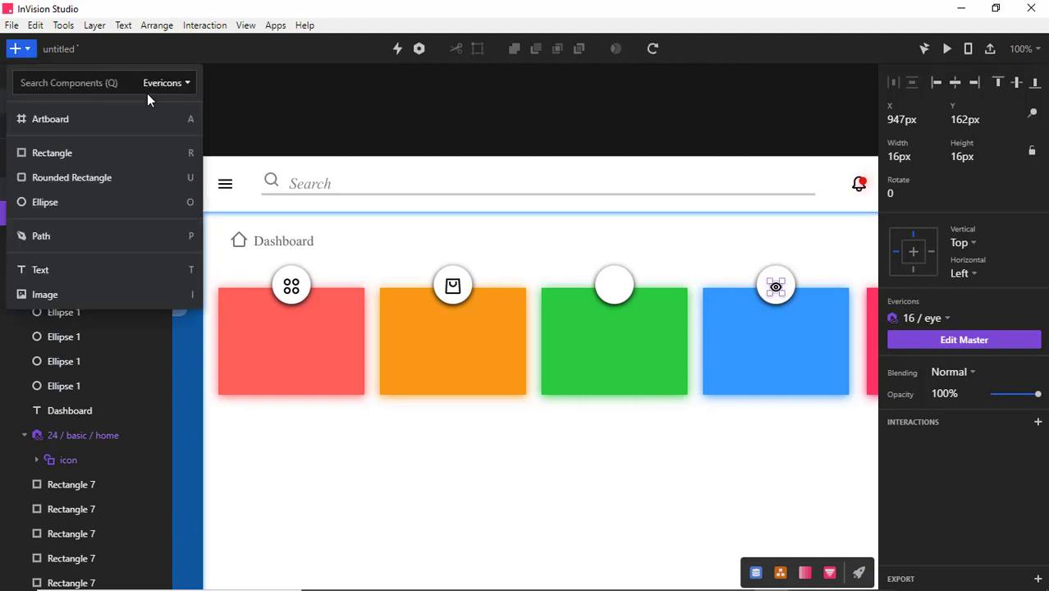
pyautogui.click(168, 83)
pyautogui.click(175, 187)
pyautogui.write('pers')
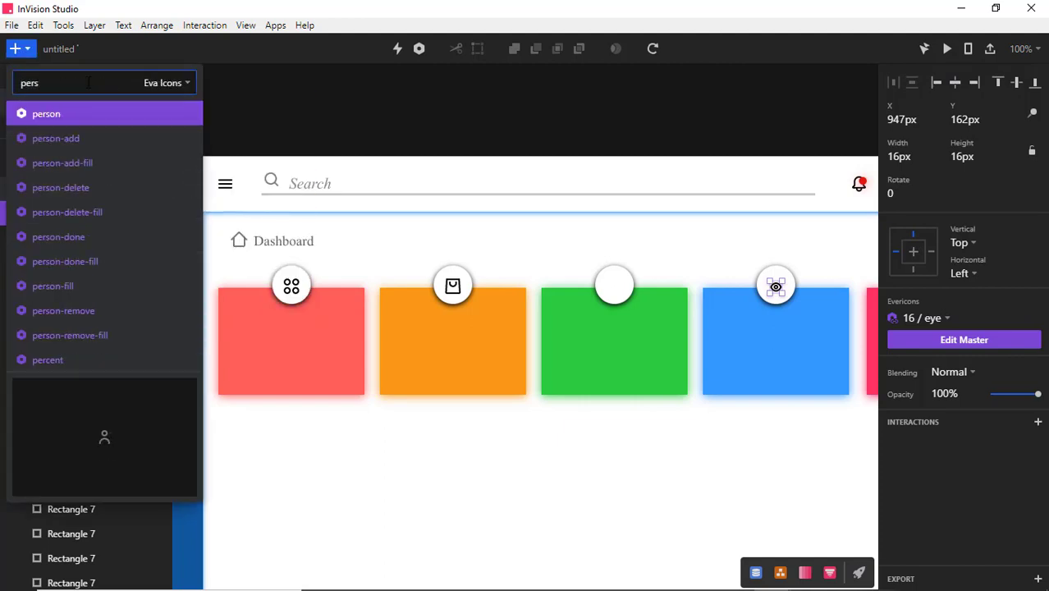
pyautogui.moveTo(45, 113); pyautogui.dragTo(618, 293)
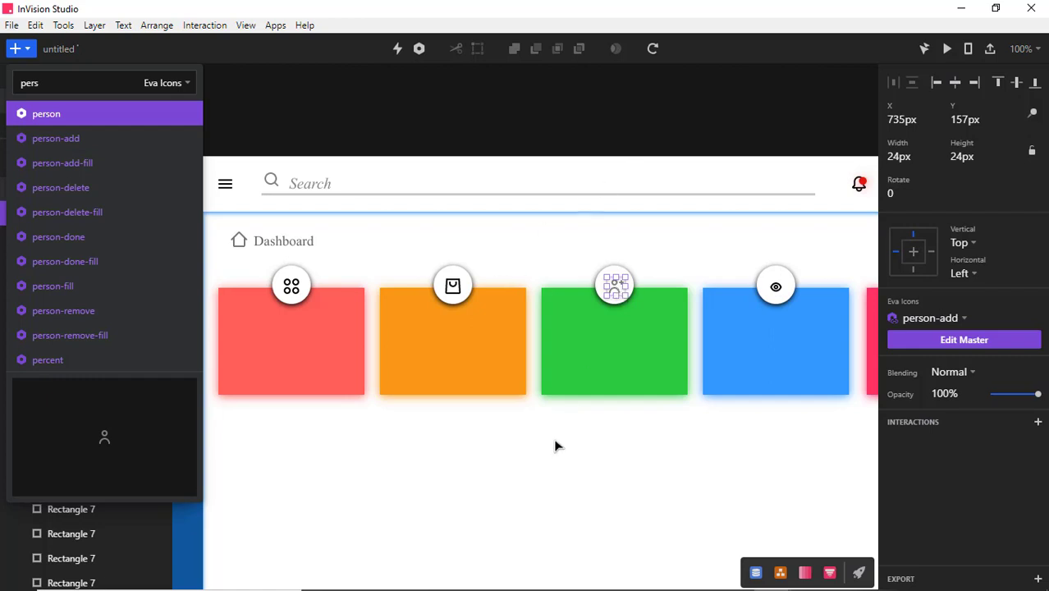
# Add the credit-card icon from Eva Icons and position it on the pink card's circle
pyautogui.doubleClick(58, 83)
pyautogui.write('card')
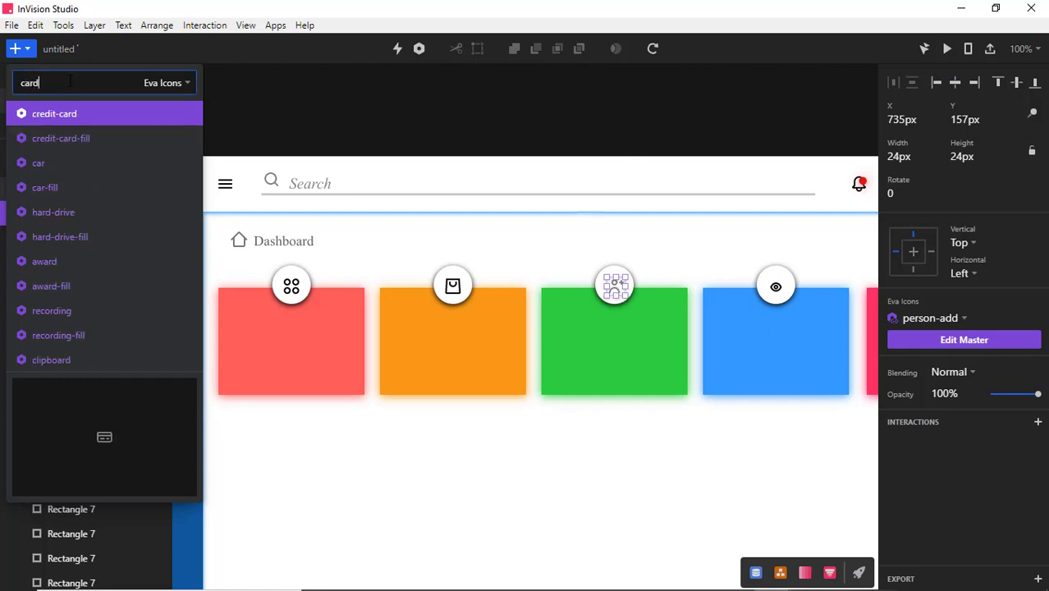
pyautogui.moveTo(52, 115); pyautogui.dragTo(427, 157)
pyautogui.moveTo(701, 240); pyautogui.dragTo(700, 240)
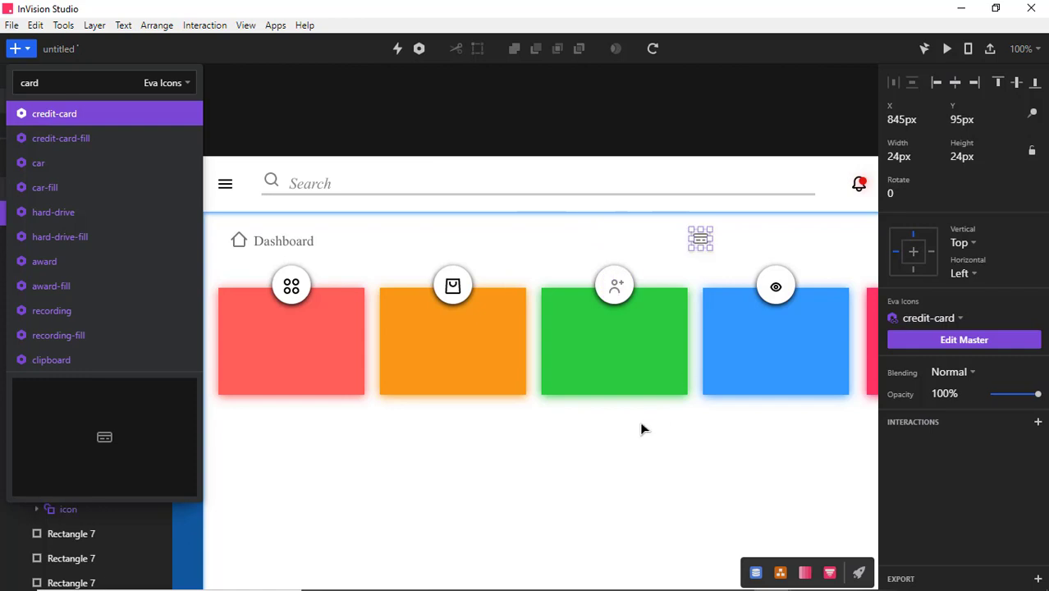
pyautogui.click(641, 425)
pyautogui.moveTo(687, 153); pyautogui.dragTo(525, 145)
pyautogui.moveTo(539, 232); pyautogui.dragTo(780, 277)
# Recolour the eye icon on the blue card with the grey sampled from the credit-card icon
pyautogui.click(615, 279)
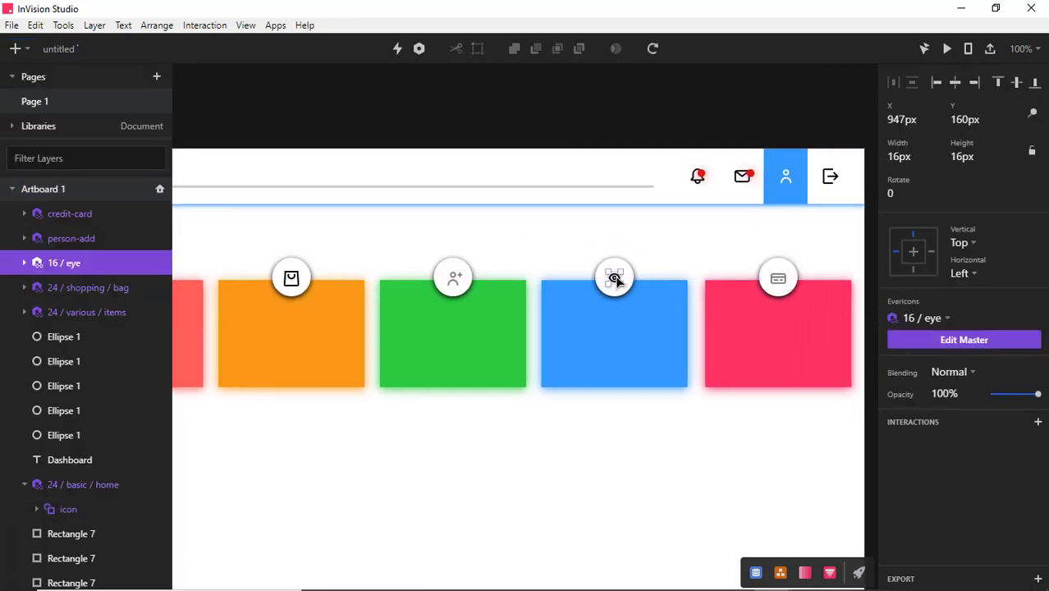
pyautogui.click(24, 264)
pyautogui.click(54, 288)
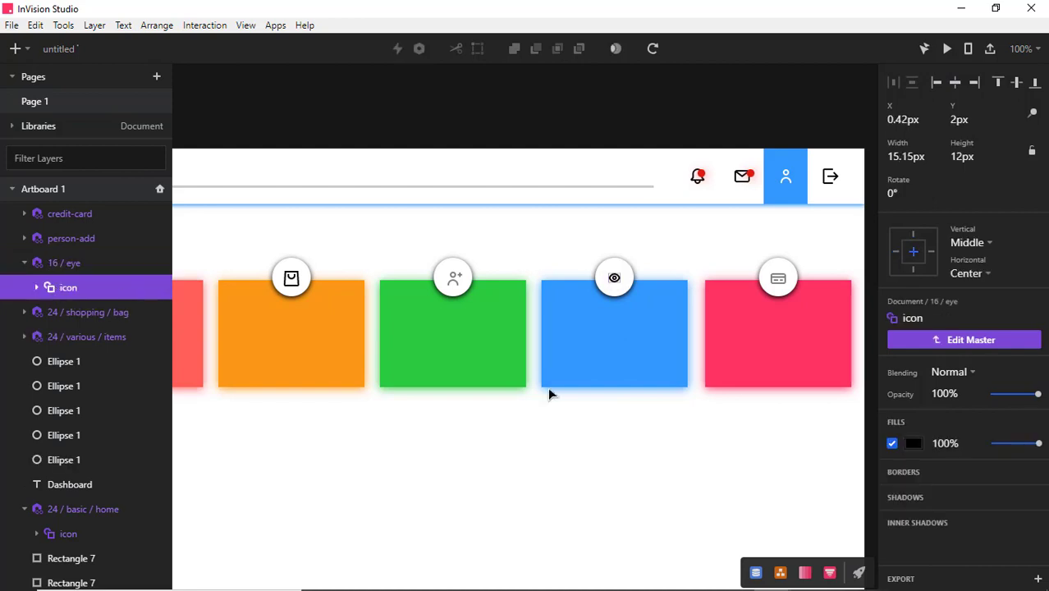
pyautogui.click(913, 443)
pyautogui.click(884, 320)
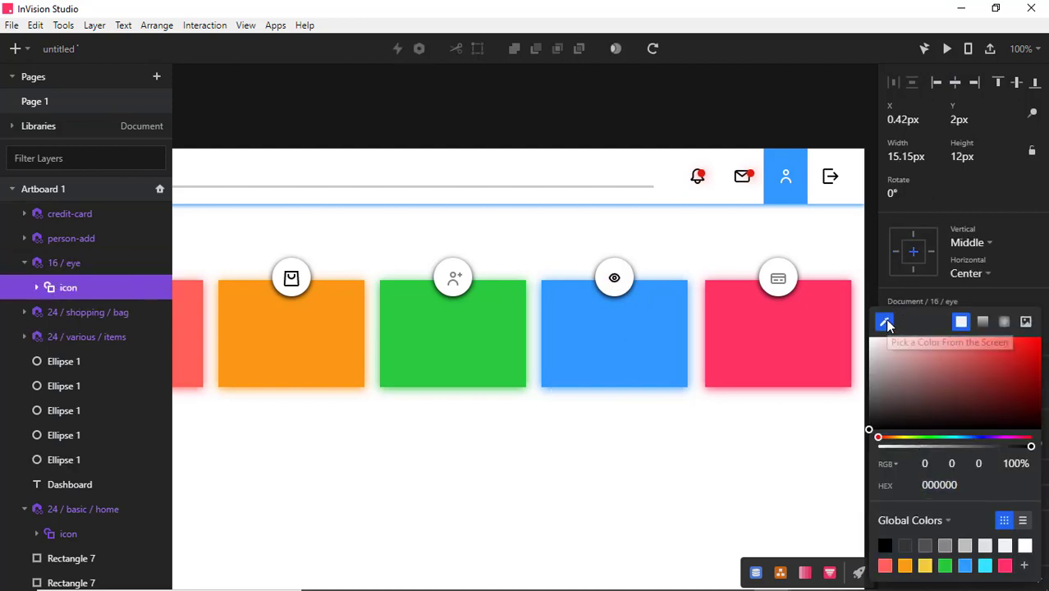
pyautogui.click(779, 282)
# Recolour the shopping bag icon on the orange card with the grey sampled from the person-add icon
pyautogui.click(74, 313)
pyautogui.click(25, 313)
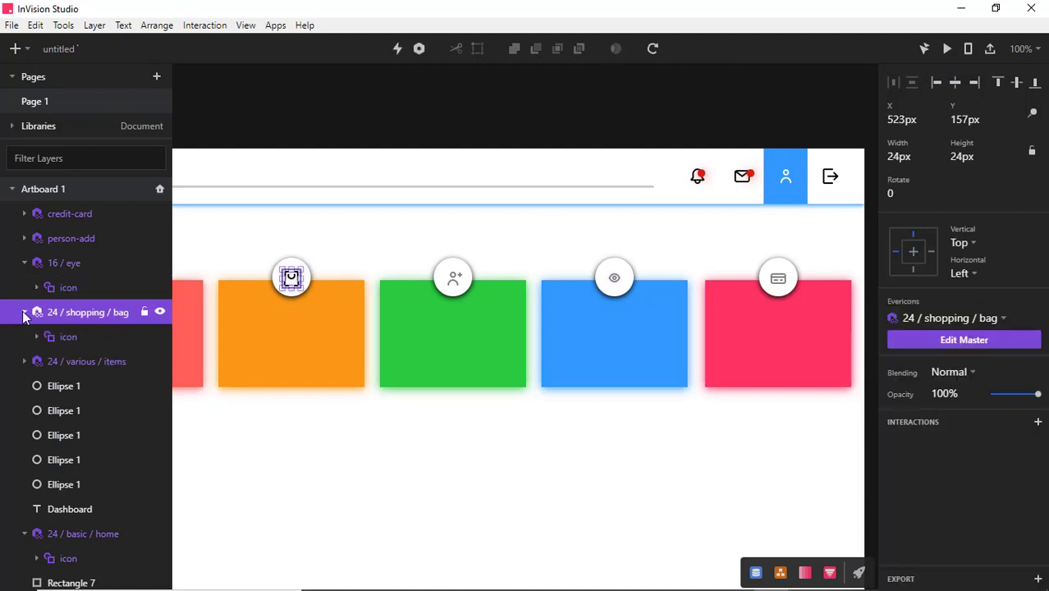
pyautogui.click(51, 336)
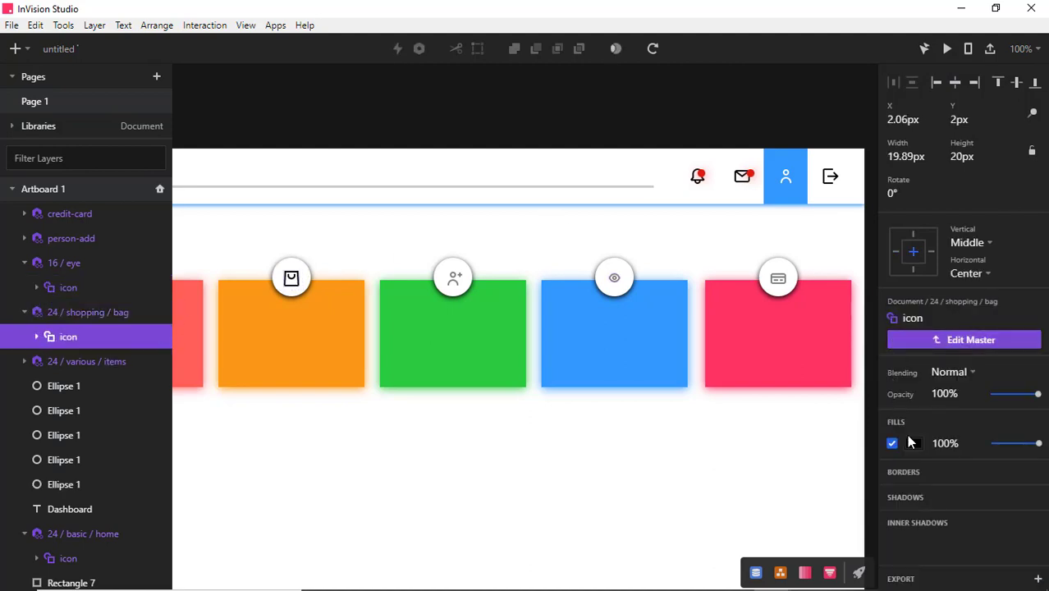
pyautogui.click(911, 443)
pyautogui.click(884, 322)
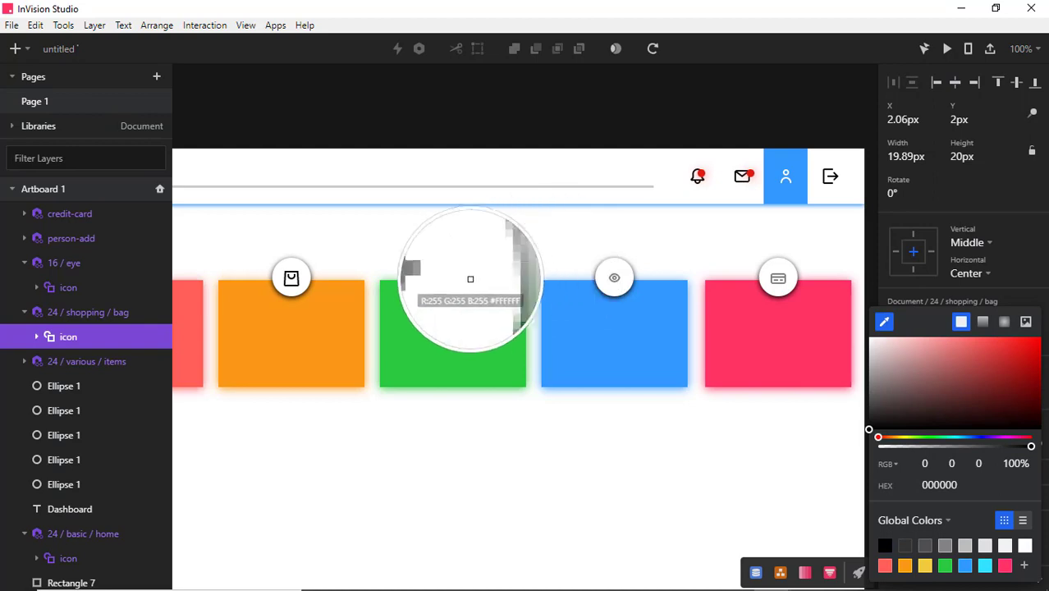
pyautogui.click(460, 274)
pyautogui.click(387, 227)
pyautogui.click(391, 140)
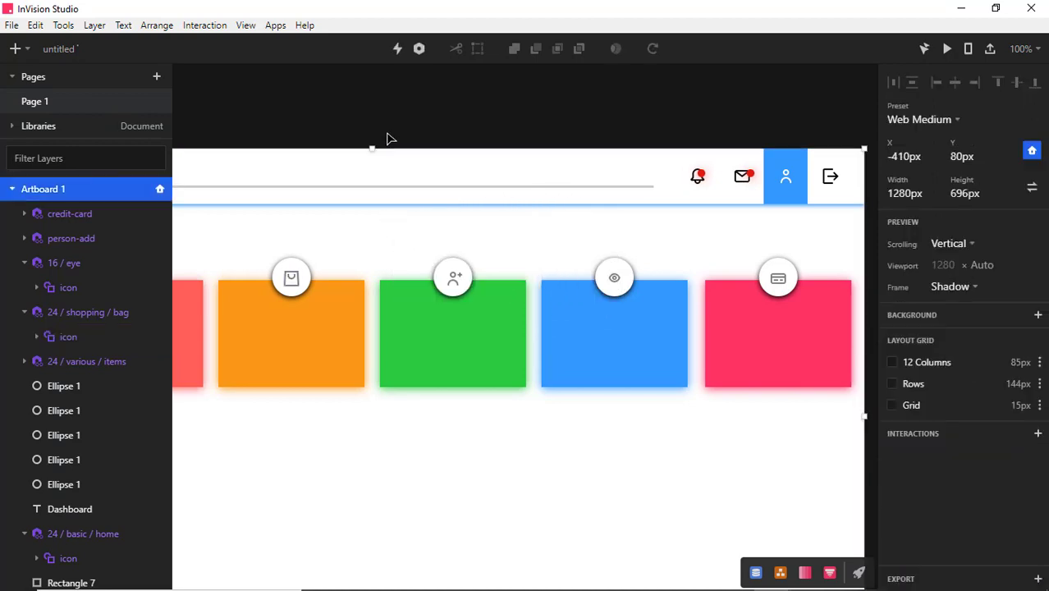
# Recolour the items icon on the red card with the grey sampled from the shopping bag icon
pyautogui.hscroll(-5, 391, 139)
pyautogui.click(97, 361)
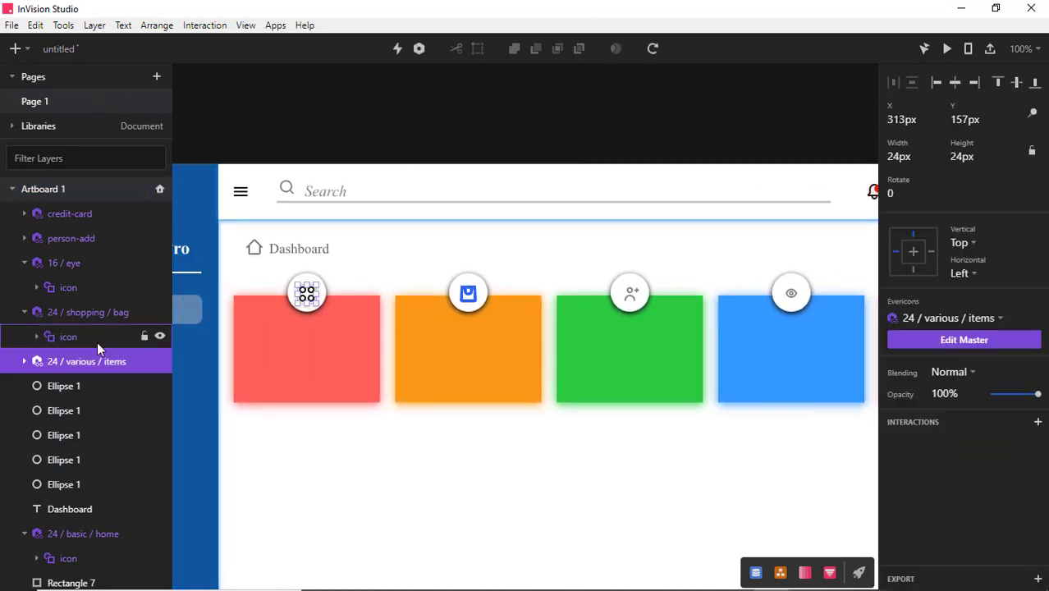
pyautogui.click(25, 361)
pyautogui.click(52, 384)
pyautogui.click(911, 443)
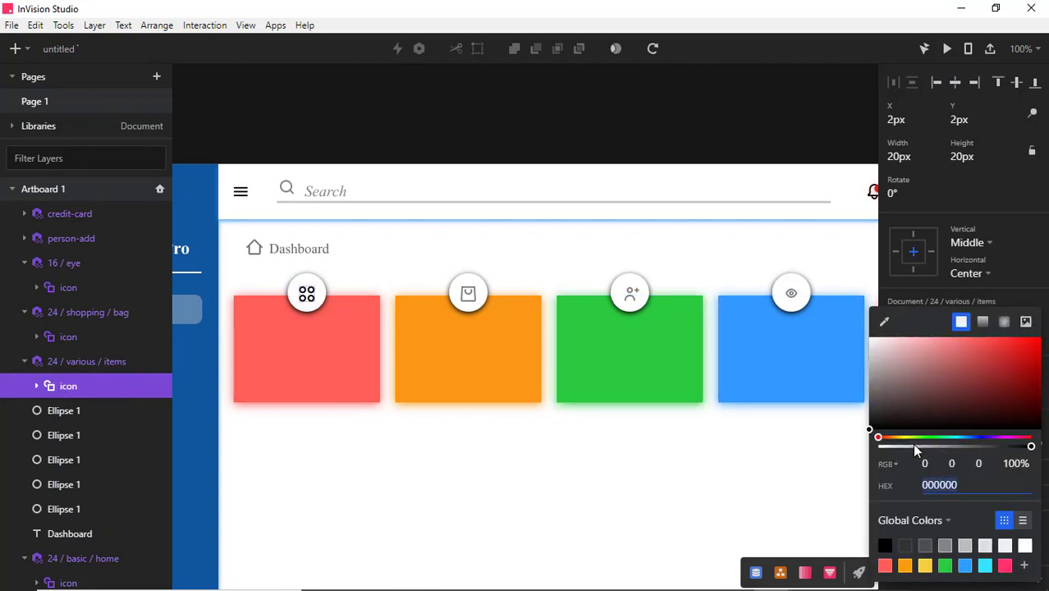
pyautogui.click(883, 321)
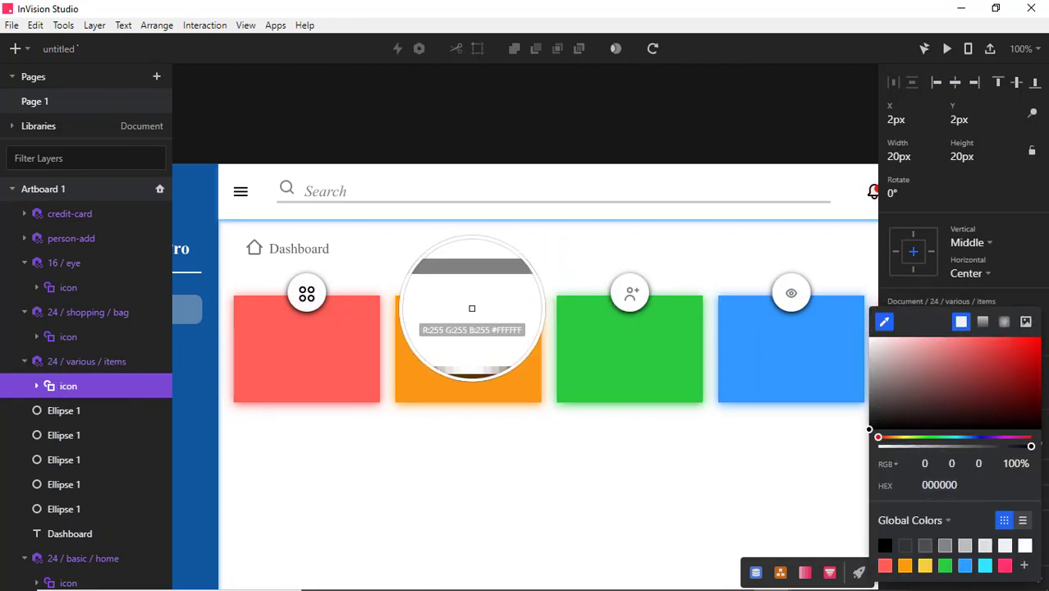
pyautogui.click(469, 298)
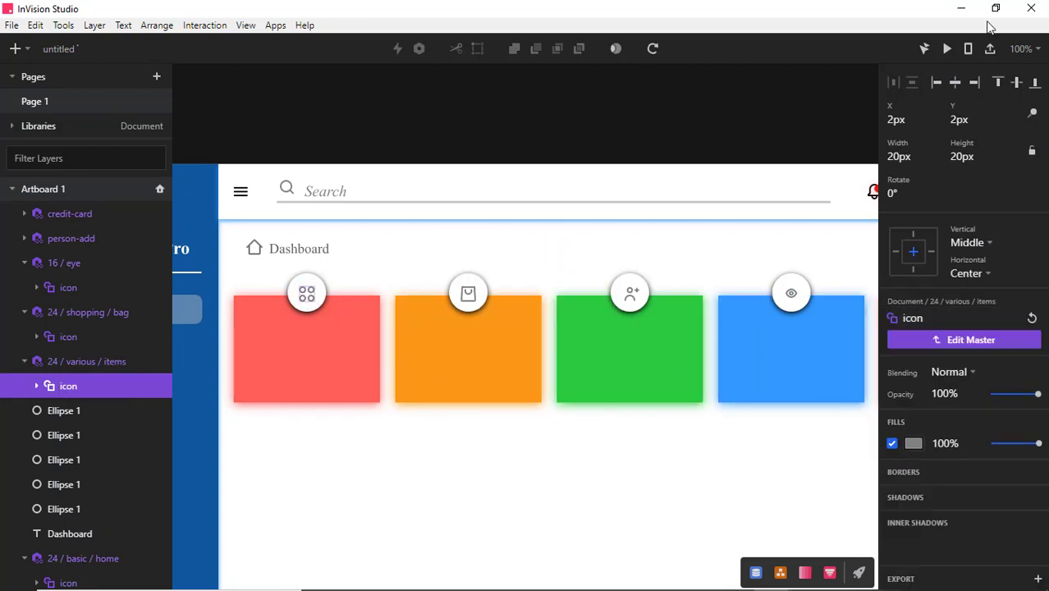
# Preview Artboard 1 to check the grey badge icons, and close the preview
pyautogui.click(950, 50)
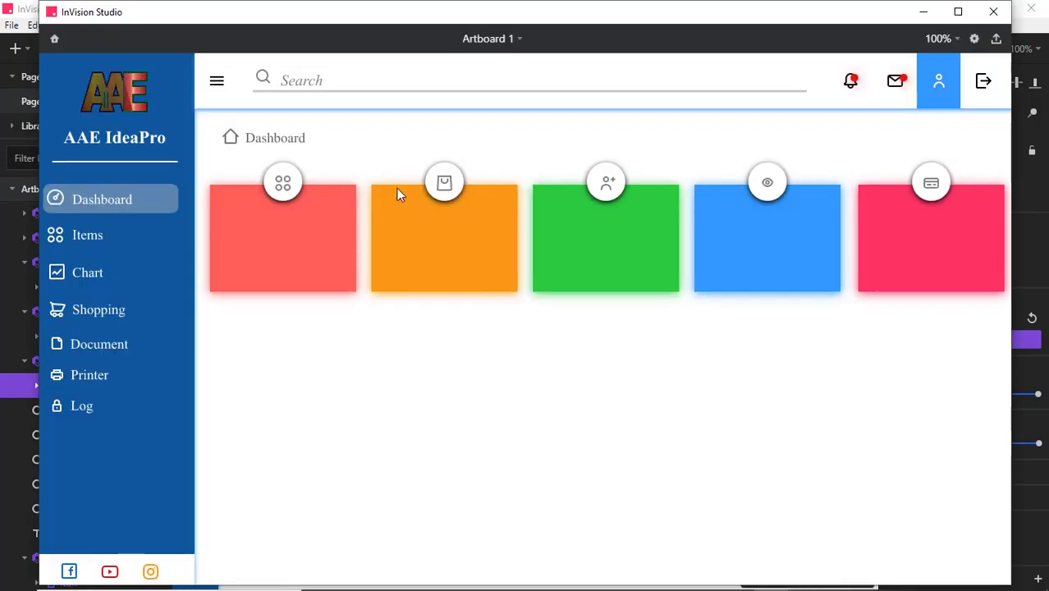
pyautogui.click(993, 12)
# Add a "2350" text label on the red card below its badge and colour it white
pyautogui.click(16, 49)
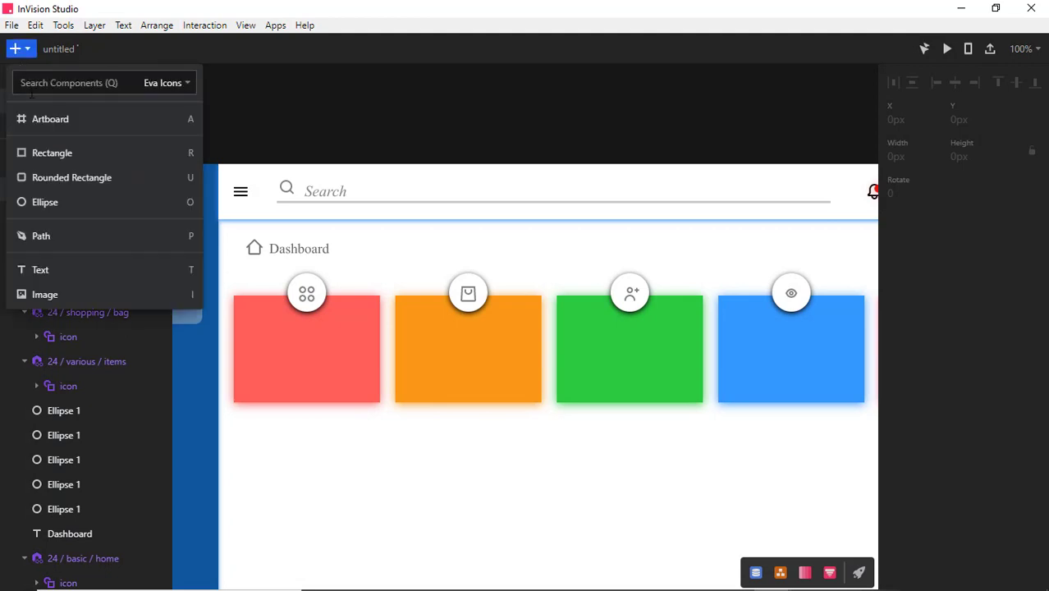
pyautogui.click(38, 266)
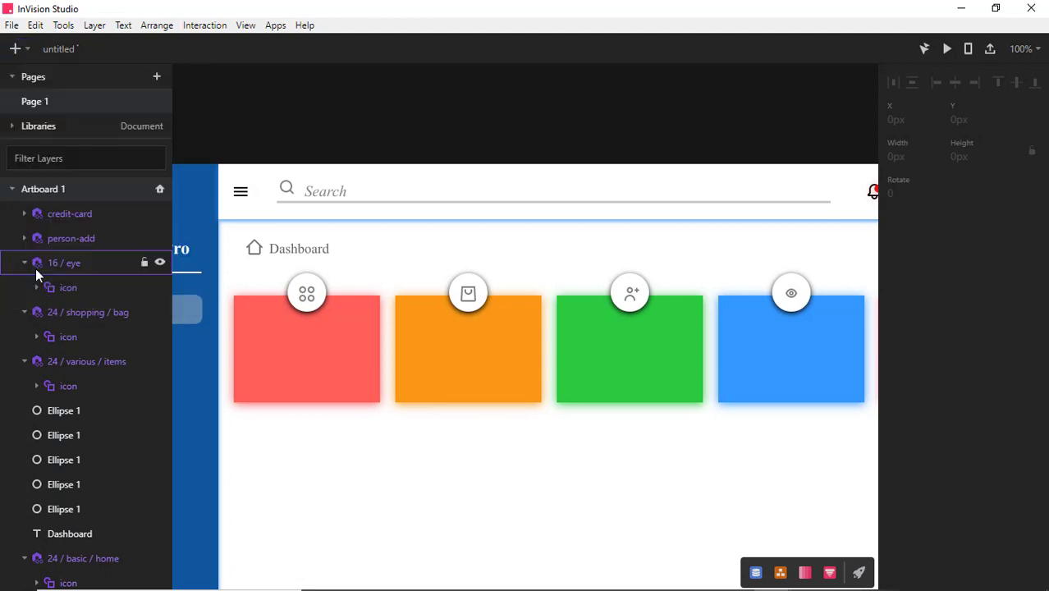
pyautogui.click(303, 334)
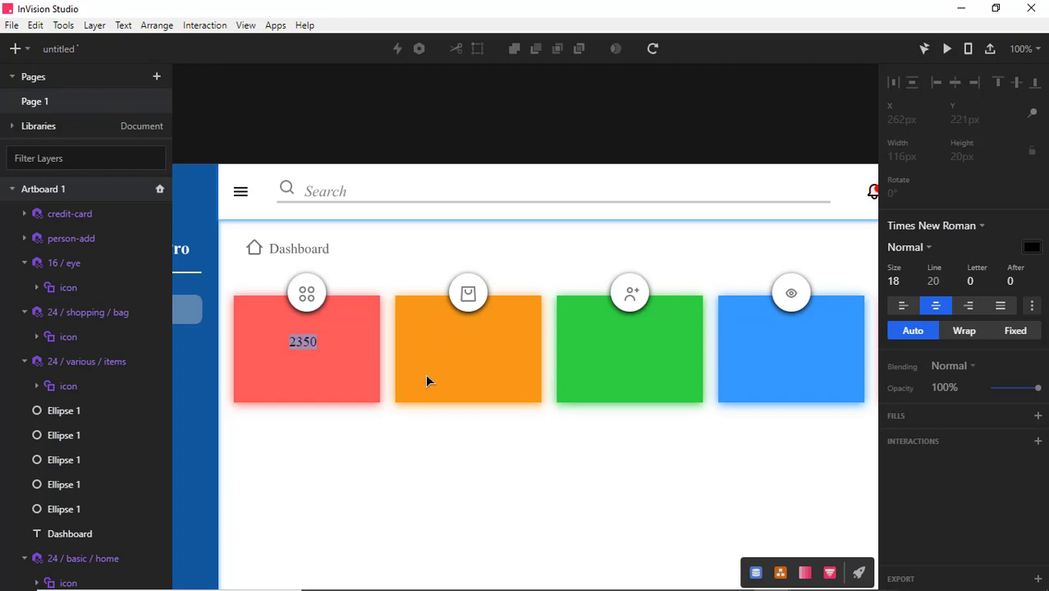
pyautogui.press('Escape')
pyautogui.click(1031, 325)
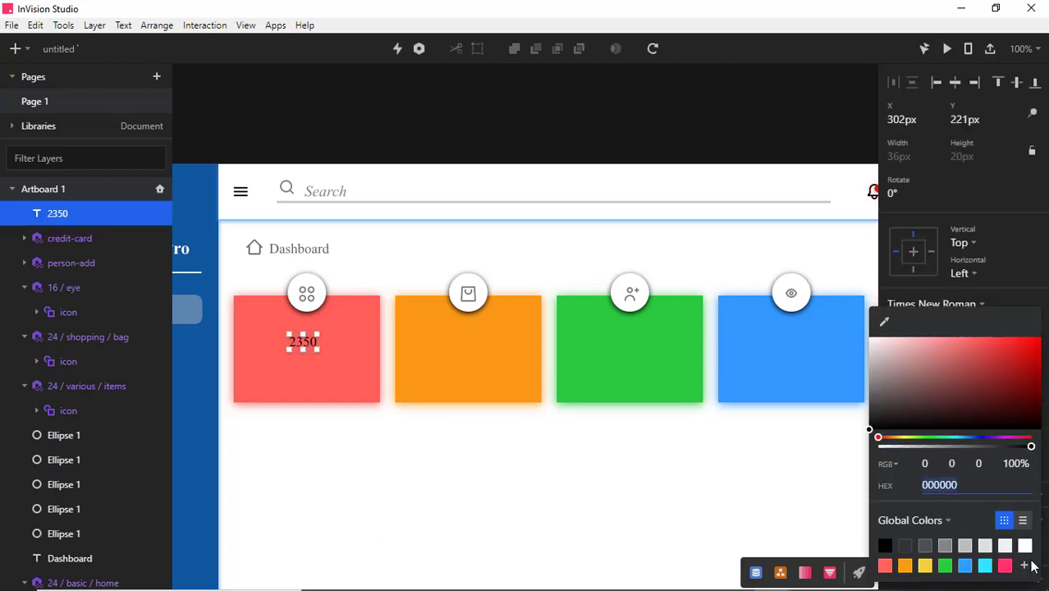
pyautogui.click(1030, 548)
# Set the red card's number label to the Gras style at size 28 and centre it under the badge
pyautogui.click(1018, 300)
pyautogui.click(930, 325)
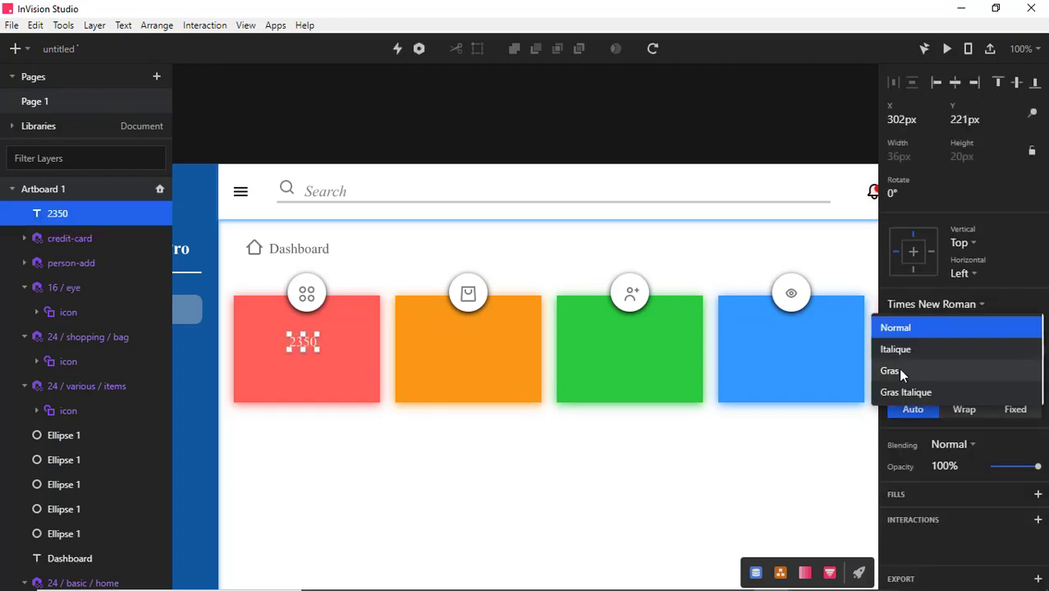
pyautogui.click(897, 368)
pyautogui.press('Up')
pyautogui.press('Up')
pyautogui.press('Up')
pyautogui.press('Up')
pyautogui.press('Up')
pyautogui.press('Up')
pyautogui.press('Up')
pyautogui.press('Up')
pyautogui.press('Up')
pyautogui.press('Up')
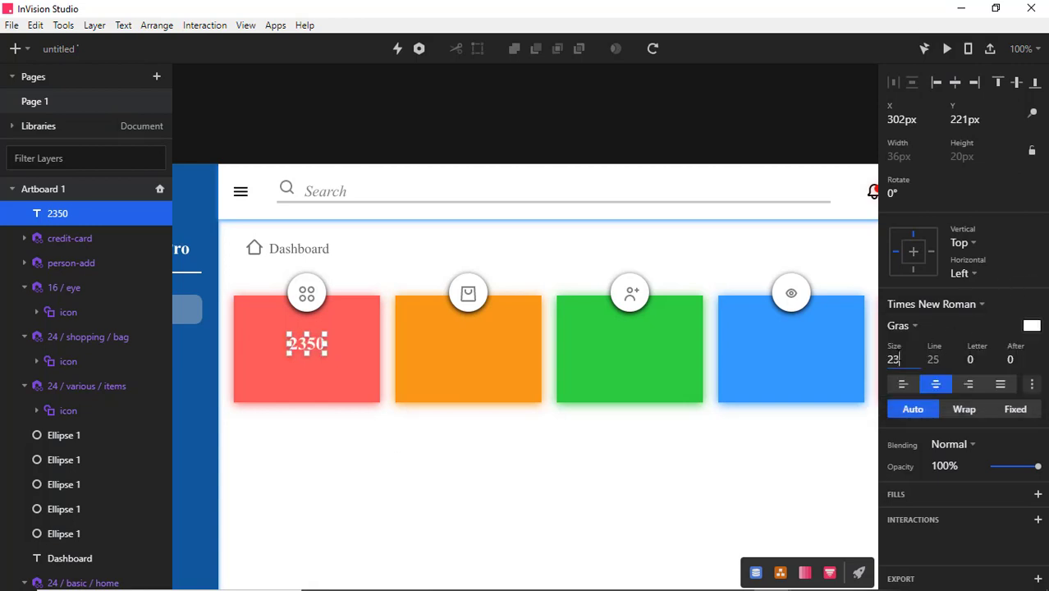
pyautogui.moveTo(325, 351); pyautogui.dragTo(317, 347)
pyautogui.click(303, 372)
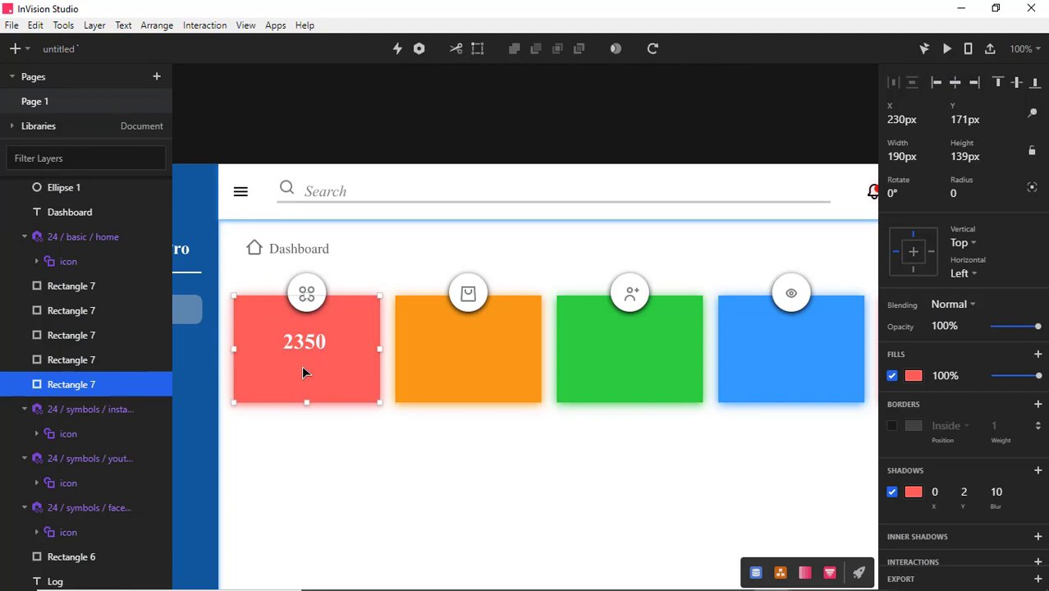
# Add an "Items" text label on the red card and place it just below the number 2350
pyautogui.click(18, 51)
pyautogui.click(34, 267)
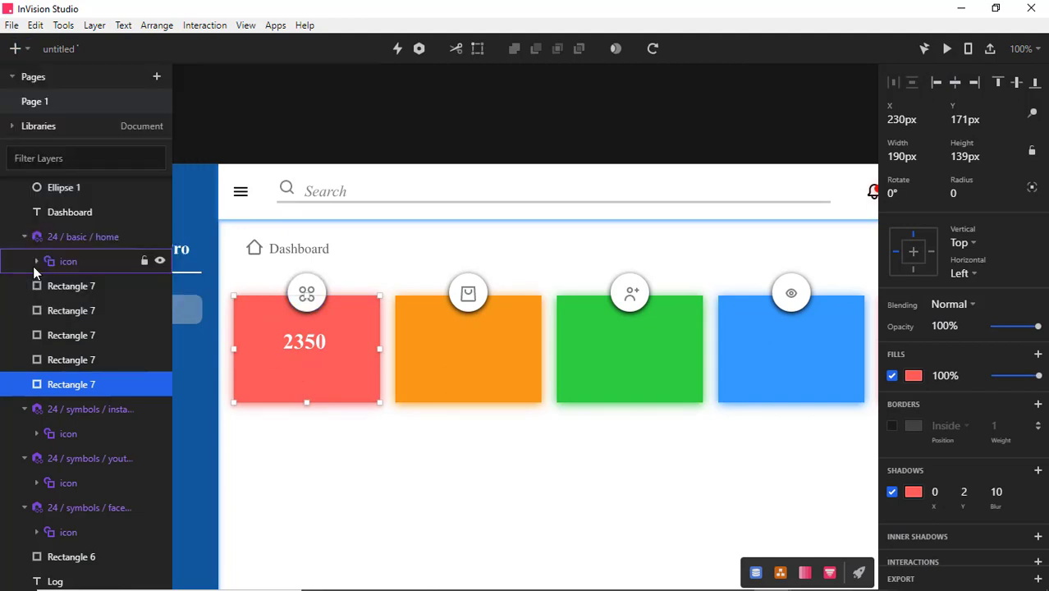
pyautogui.click(292, 364)
pyautogui.write('Items')
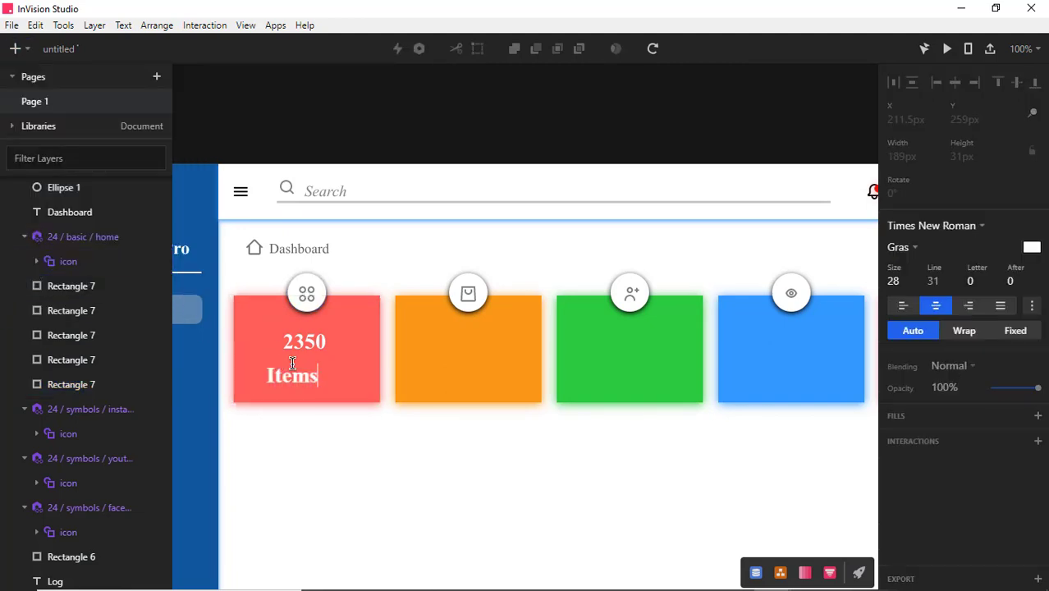
pyautogui.press('Escape')
pyautogui.moveTo(300, 383); pyautogui.dragTo(312, 379)
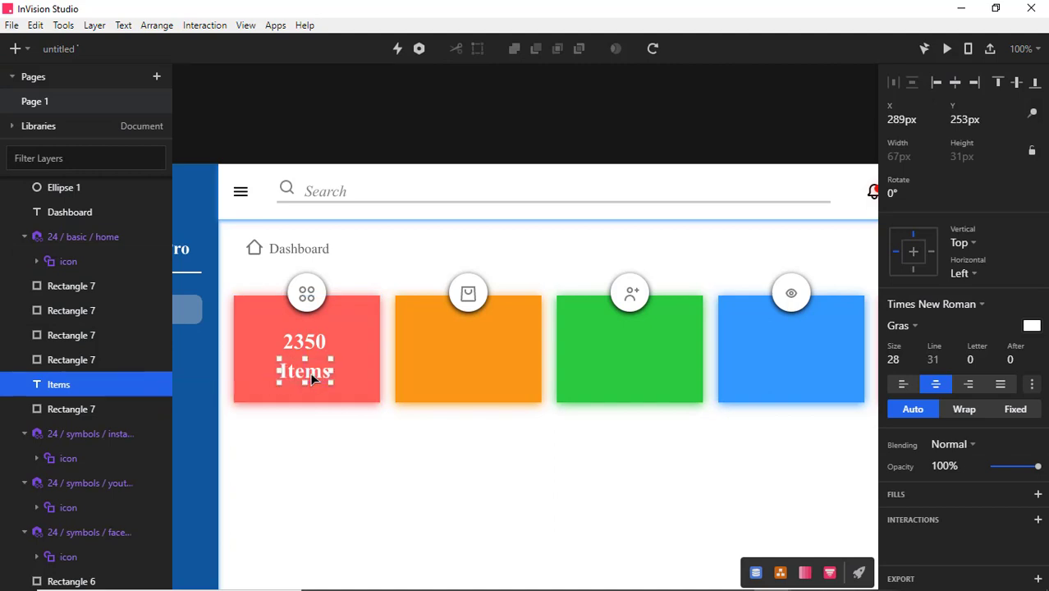
# Change the "Items" label to the Normal font style and align it under the number
pyautogui.click(911, 324)
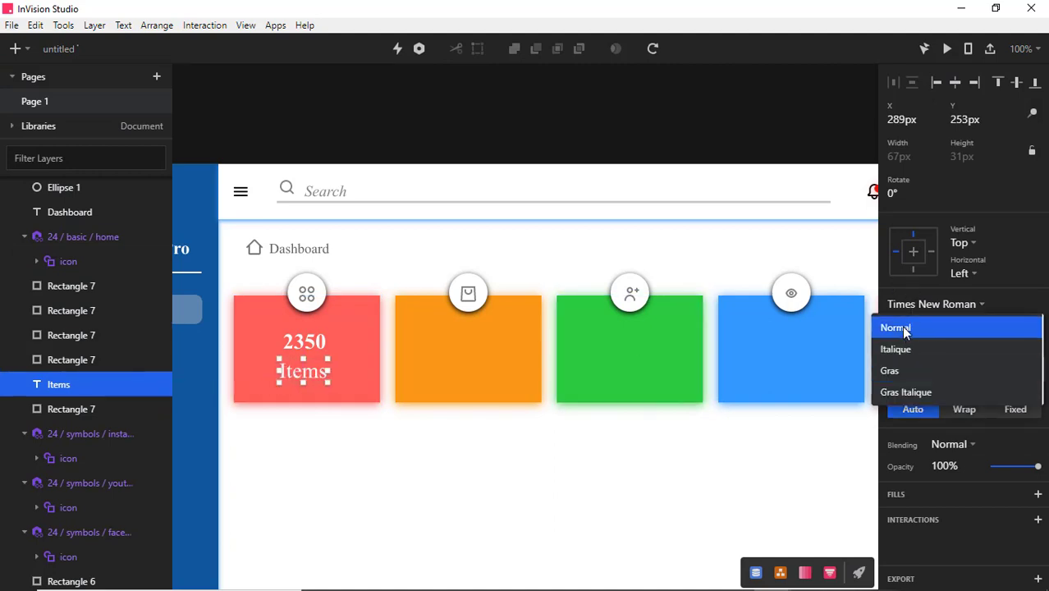
pyautogui.click(904, 328)
pyautogui.click(313, 417)
pyautogui.click(310, 375)
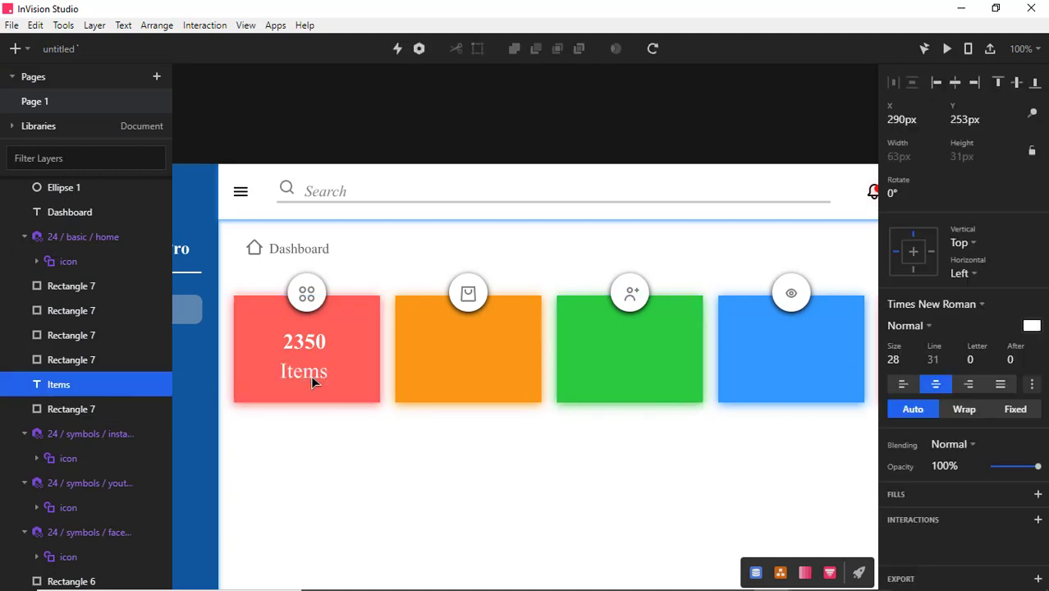
# Duplicate the 2350 label onto the orange card and change the copy to "1400"
pyautogui.click(304, 343)
pyautogui.hotkey('ctrl', 'd')
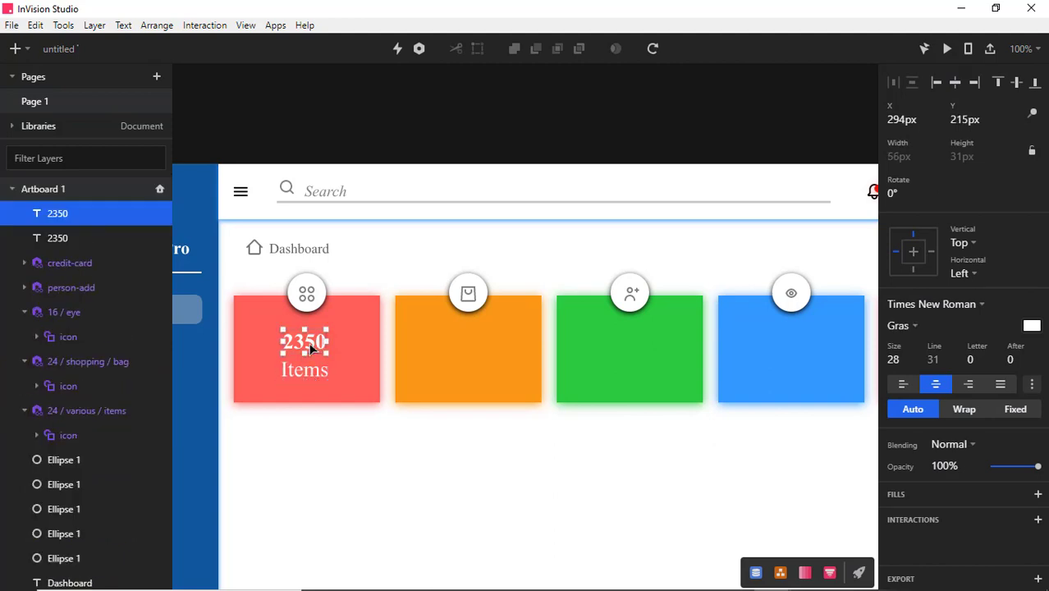
pyautogui.moveTo(305, 345); pyautogui.dragTo(449, 347)
pyautogui.doubleClick(476, 343)
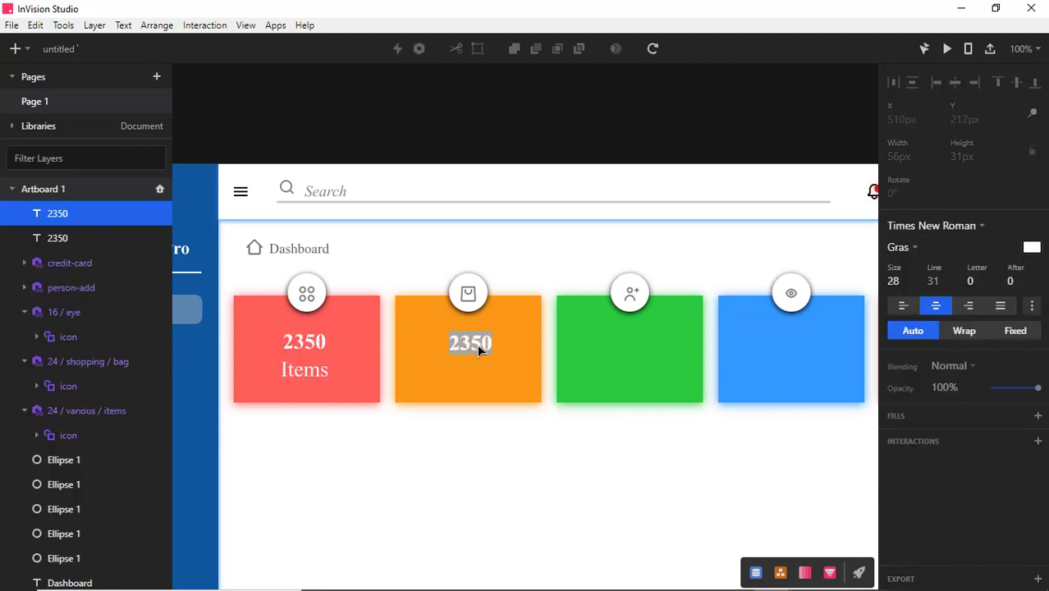
pyautogui.write('1400')
pyautogui.press('Escape')
# Copy the "Items" label onto the orange card, send the card's rectangle to the back, and change the copy to "Sales status"
pyautogui.click(310, 376)
pyautogui.moveTo(309, 376); pyautogui.dragTo(480, 374)
pyautogui.rightClick(479, 373)
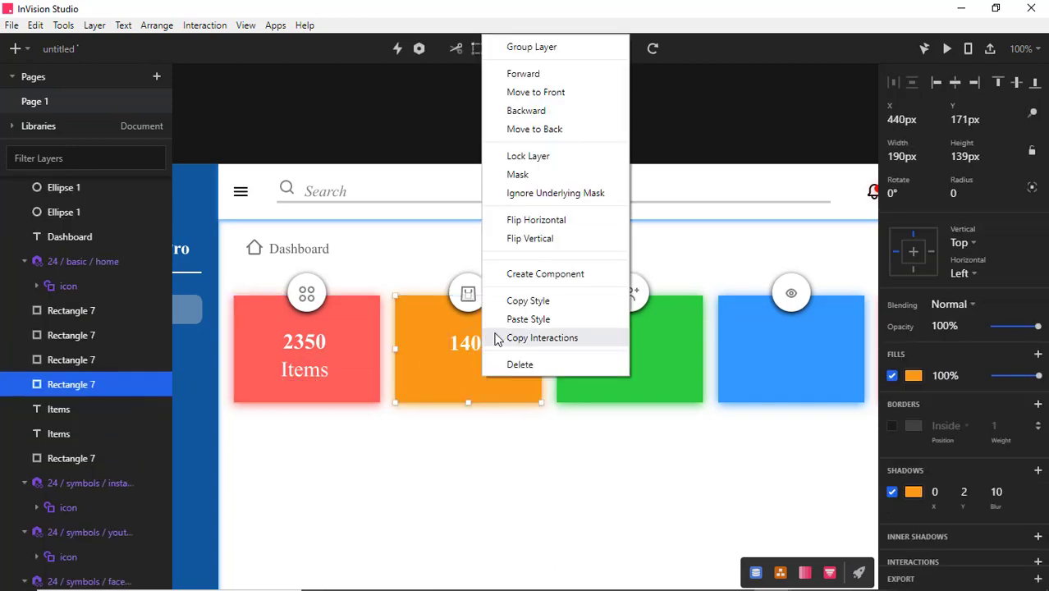
pyautogui.click(544, 129)
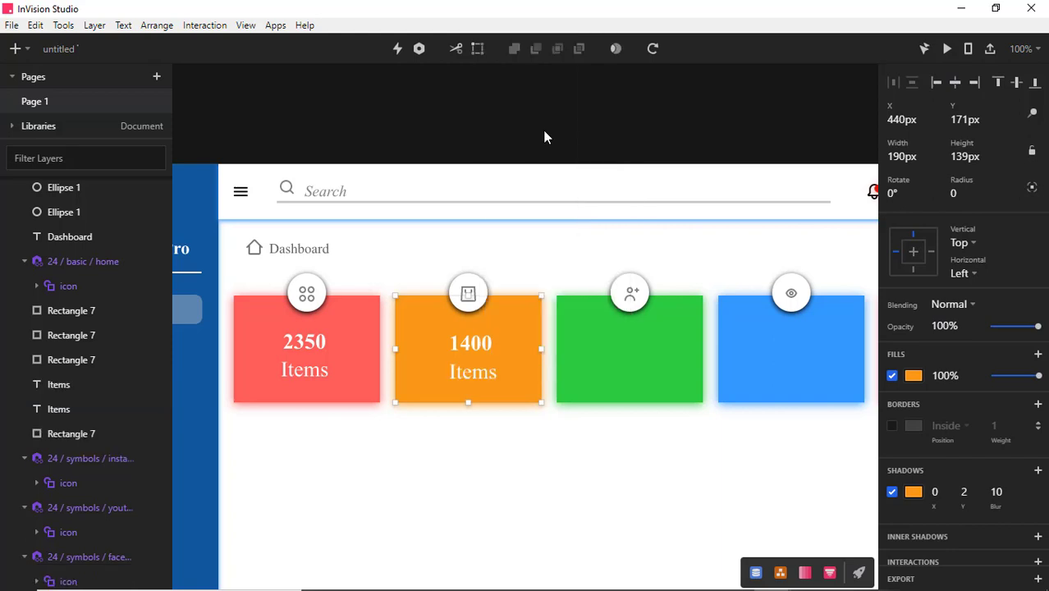
pyautogui.doubleClick(471, 374)
pyautogui.write('Sales status')
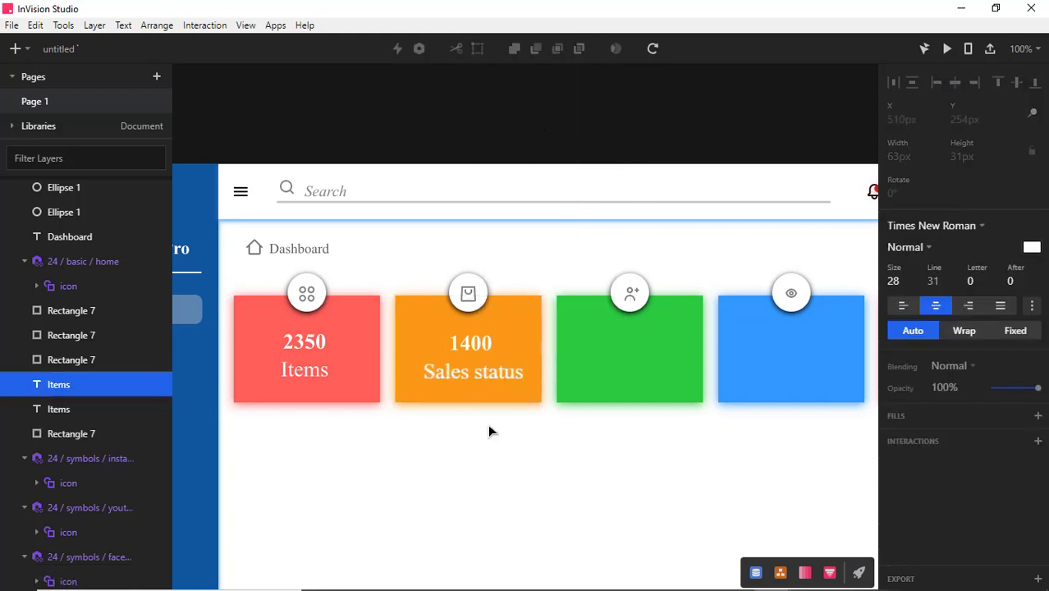
pyautogui.press('Escape')
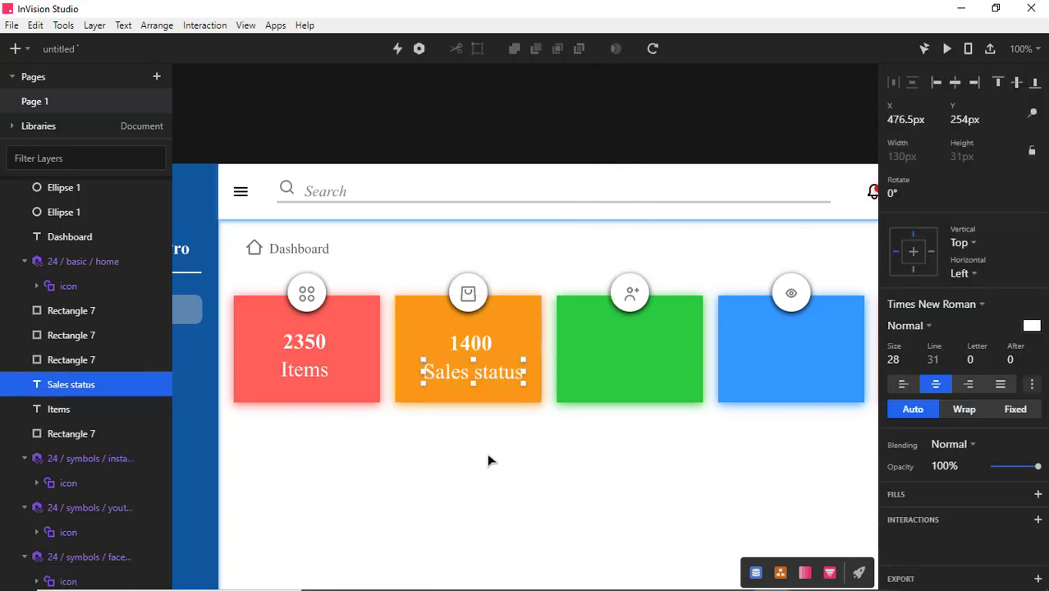
# Duplicate the 1400 label onto the green card and change the copy to "1000"
pyautogui.click(479, 349)
pyautogui.hotkey('ctrl', 'd')
pyautogui.moveTo(479, 352); pyautogui.dragTo(638, 347)
pyautogui.doubleClick(638, 347)
pyautogui.write('1000')
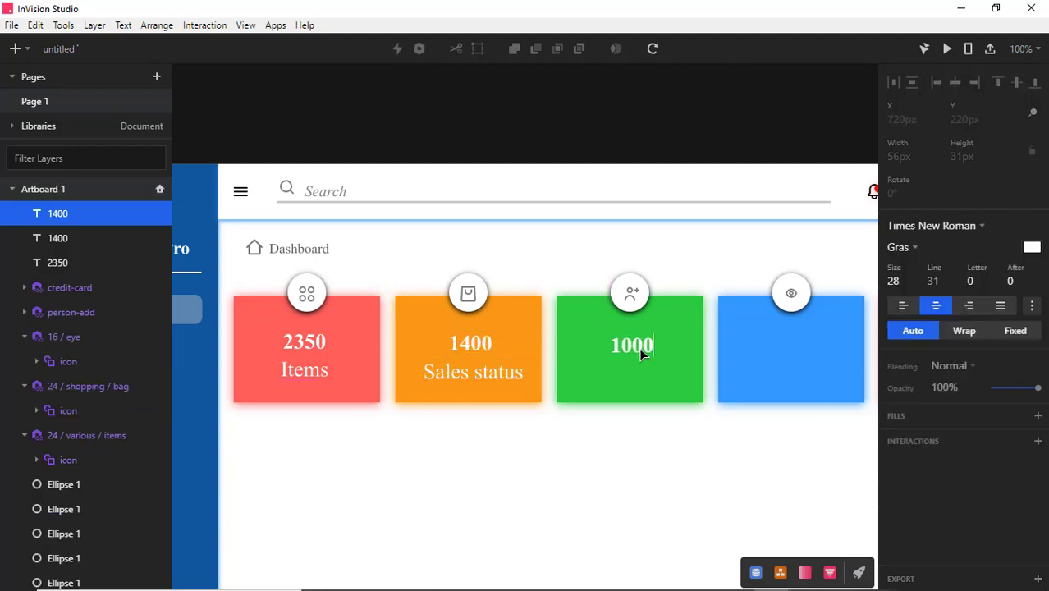
# Duplicate the "Sales status" label onto the green card, send the card's rectangle to the back, and change the copy to "Subscribers"
pyautogui.doubleClick(485, 384)
pyautogui.press('Escape')
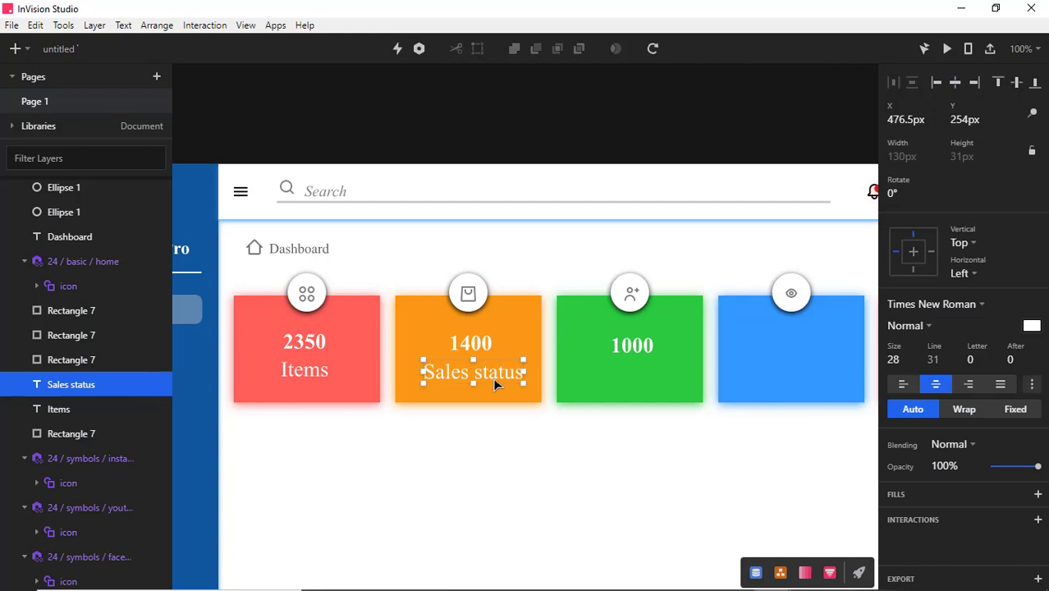
pyautogui.hotkey('ctrl', 'd')
pyautogui.moveTo(499, 374); pyautogui.dragTo(661, 374)
pyautogui.rightClick(691, 377)
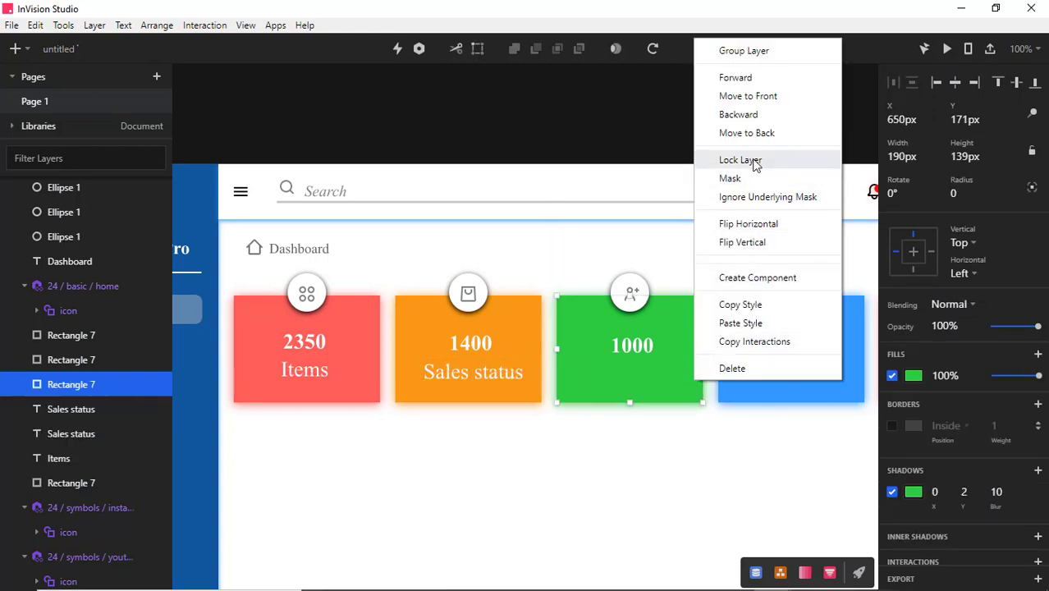
pyautogui.click(746, 133)
pyautogui.doubleClick(648, 370)
pyautogui.write('Su')
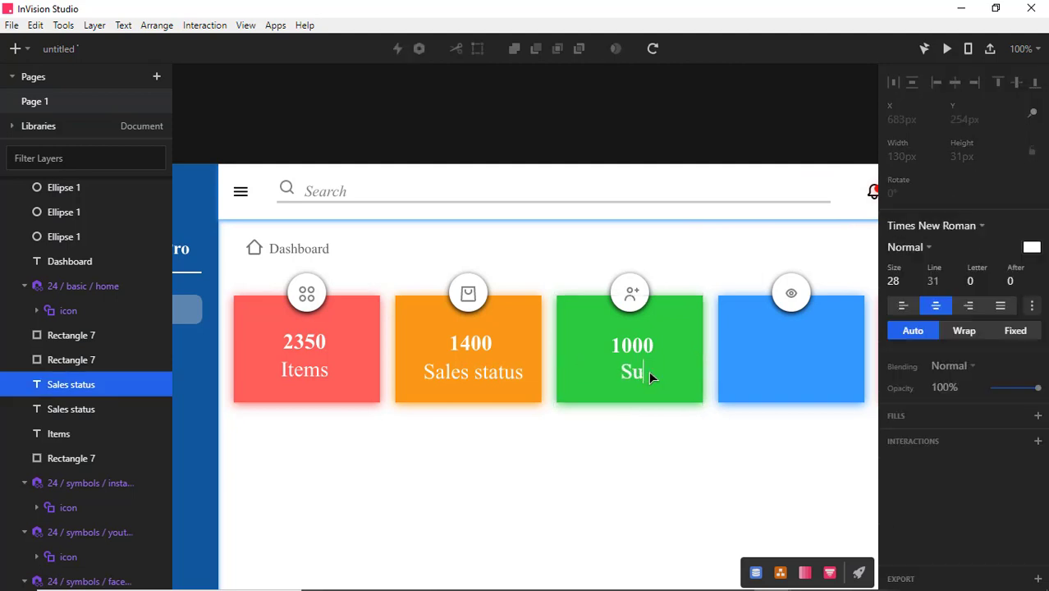
pyautogui.write('bscribers')
pyautogui.click(628, 431)
# Copy the 1000 label onto the blue card and change the copy to "4522"
pyautogui.click(684, 151)
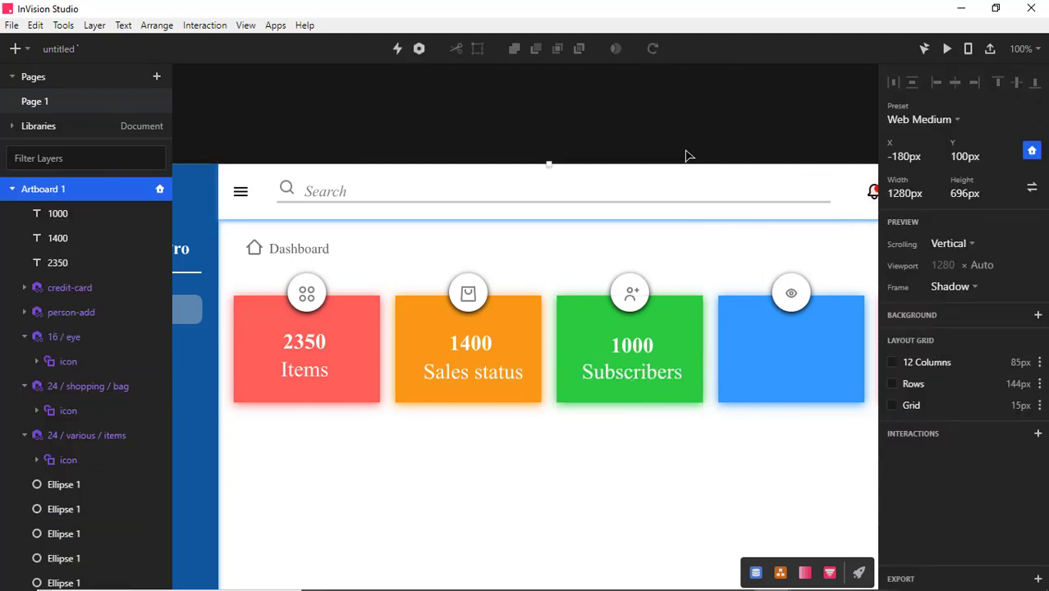
pyautogui.moveTo(702, 151); pyautogui.dragTo(536, 164)
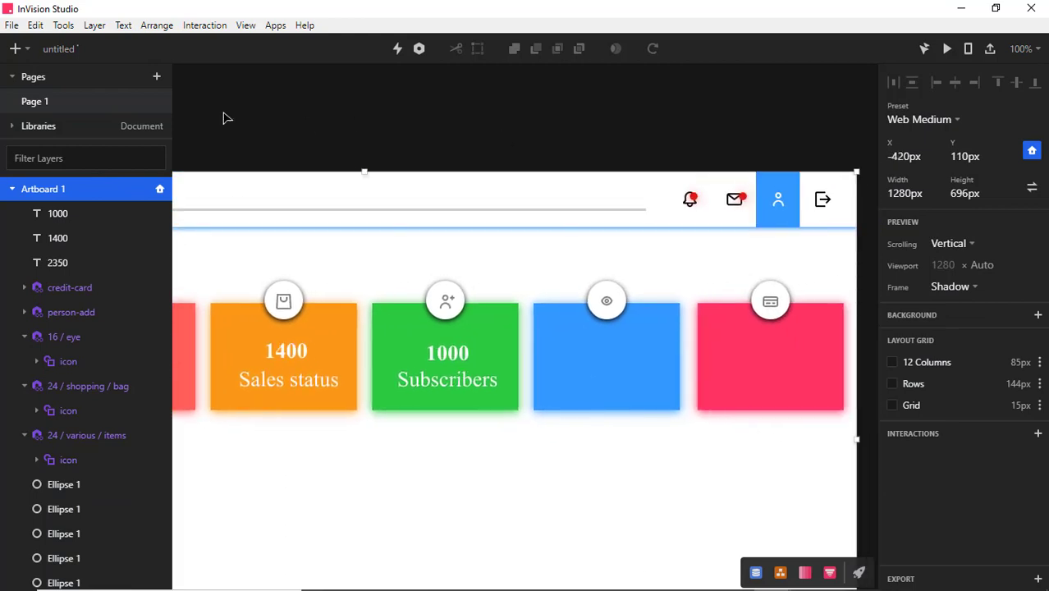
pyautogui.click(464, 352)
pyautogui.moveTo(464, 351); pyautogui.dragTo(620, 347)
pyautogui.doubleClick(620, 347)
pyautogui.write('4522')
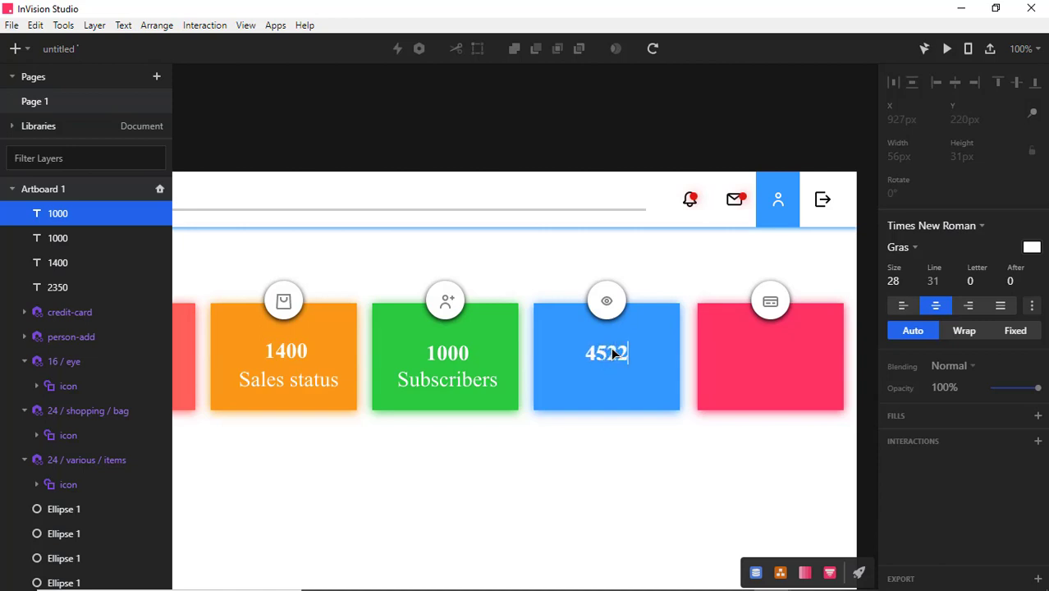
# Copy the "Subscribers" label onto the blue card, send the card's rectangle to the back, and change the copy to "Daily vists"
pyautogui.click(472, 387)
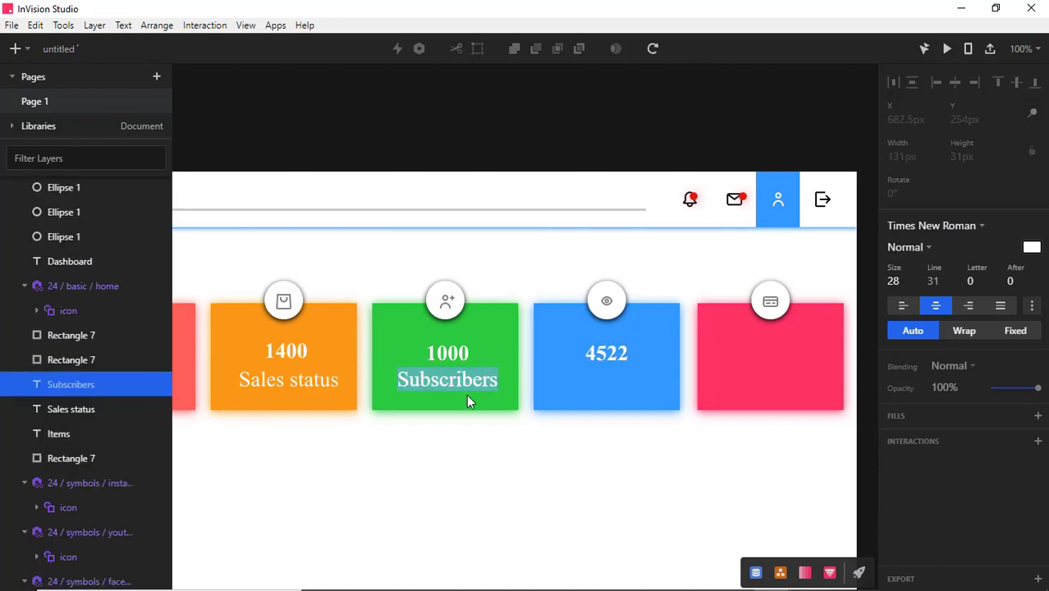
pyautogui.moveTo(470, 394); pyautogui.dragTo(628, 394)
pyautogui.rightClick(637, 402)
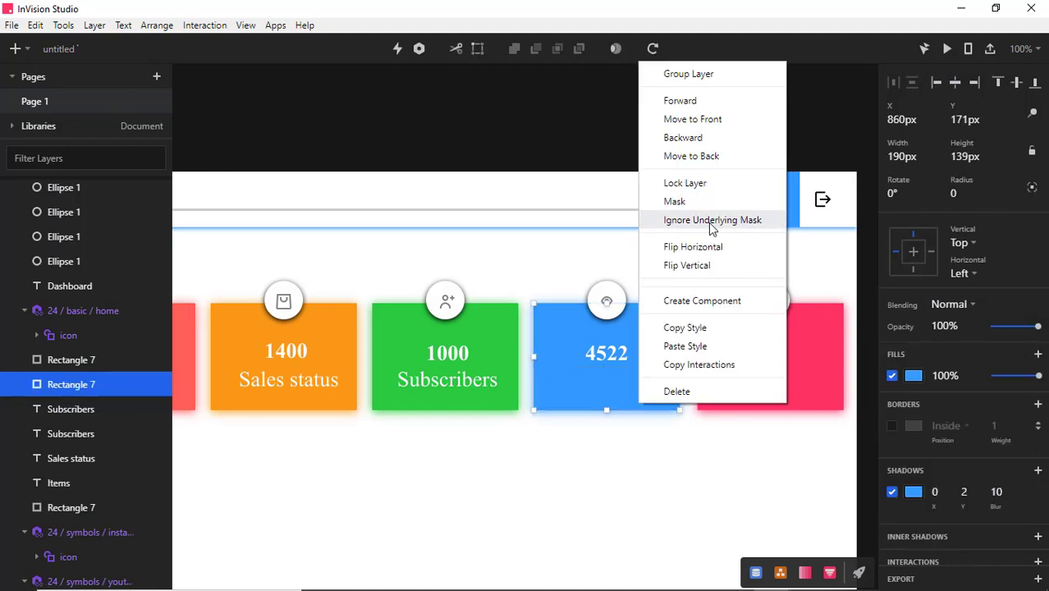
pyautogui.click(705, 156)
pyautogui.doubleClick(620, 386)
pyautogui.write('Da')
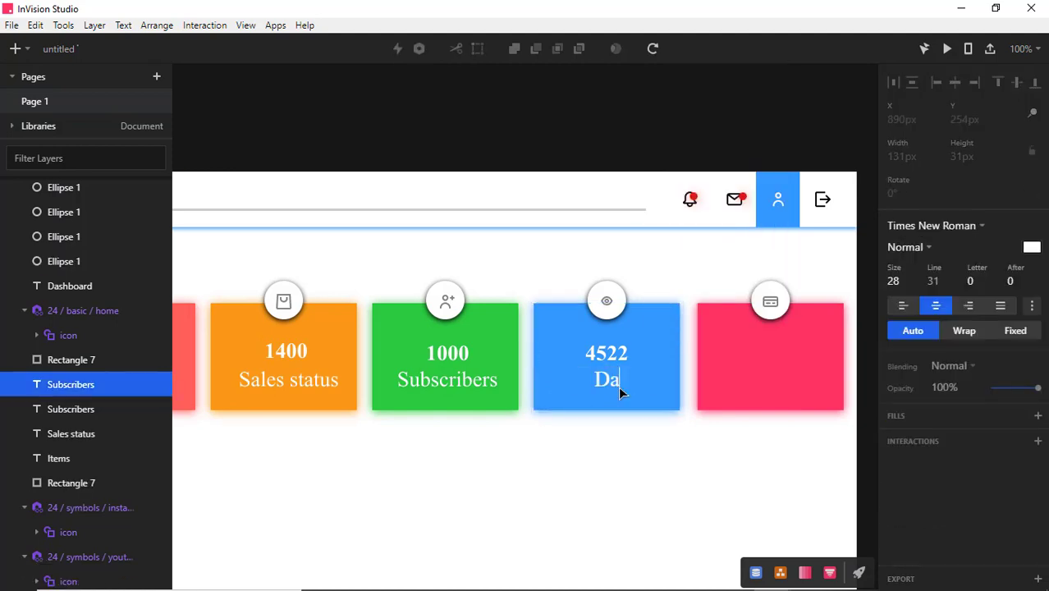
pyautogui.write('ily vists')
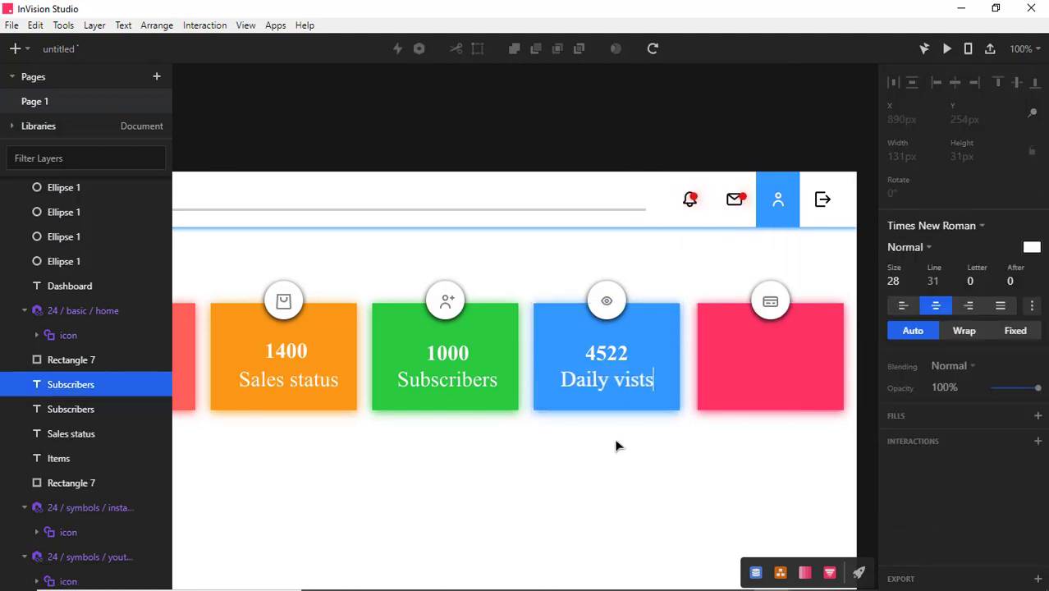
pyautogui.press('Escape')
# Duplicate the 4522 label onto the pink card and change the copy to "03"
pyautogui.click(616, 355)
pyautogui.hotkey('ctrl', 'd')
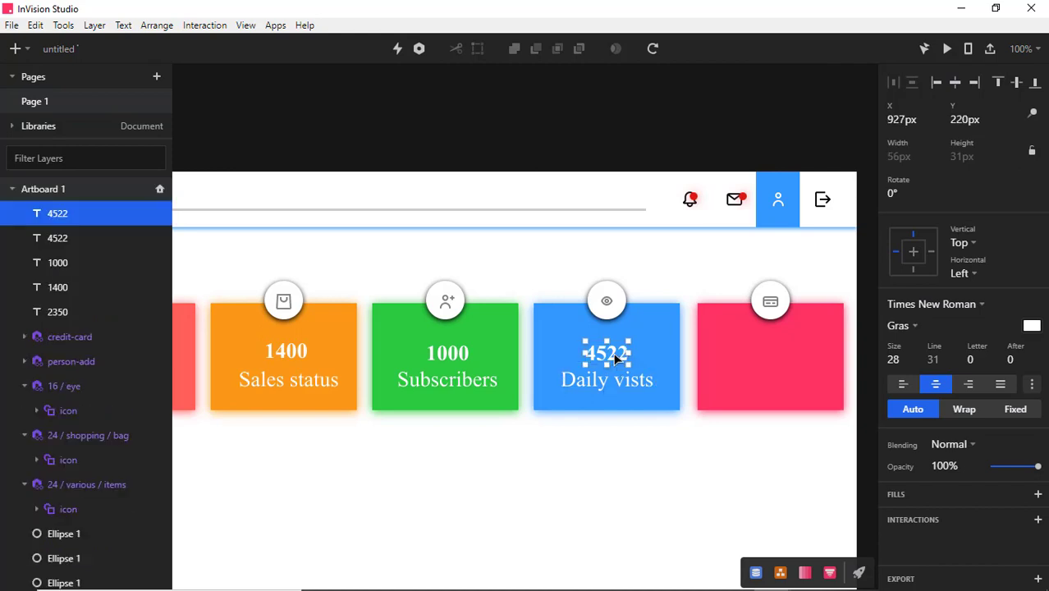
pyautogui.moveTo(615, 359); pyautogui.dragTo(776, 352)
pyautogui.doubleClick(776, 352)
pyautogui.write('03')
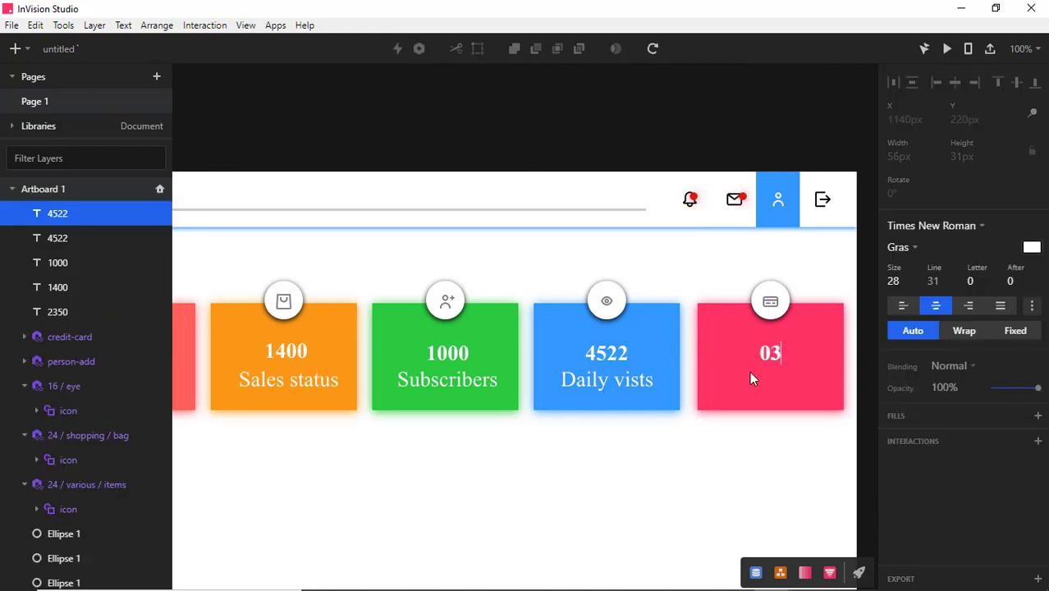
# Duplicate the "Daily vists" label onto the pink card, send the card's rectangle to the back, and change the copy to "Payments"
pyautogui.click(630, 386)
pyautogui.hotkey('ctrl', 'd')
pyautogui.moveTo(637, 391); pyautogui.dragTo(794, 403)
pyautogui.click(790, 408)
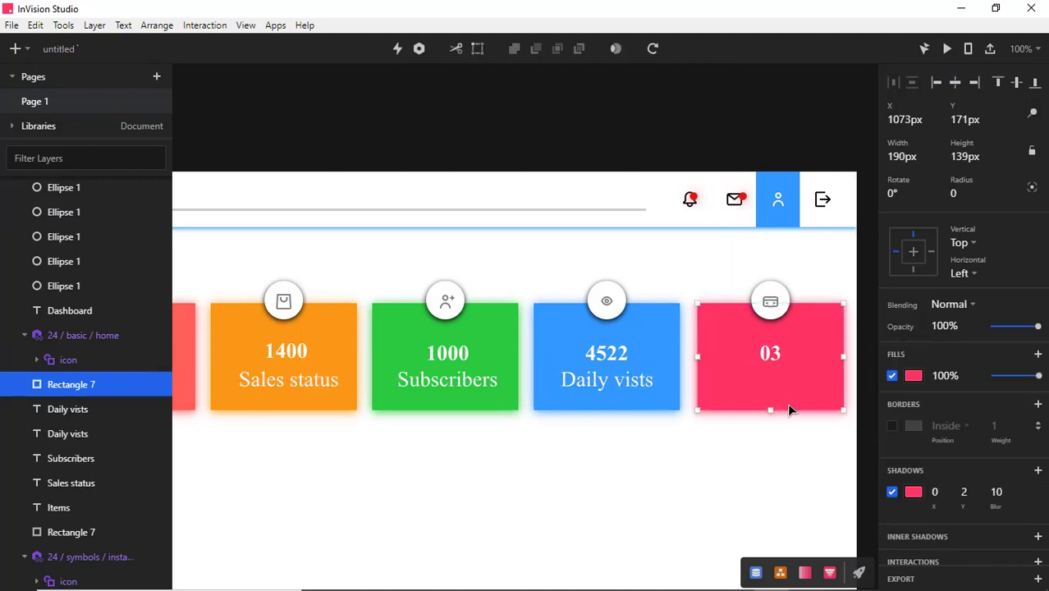
pyautogui.rightClick(789, 410)
pyautogui.click(845, 158)
pyautogui.doubleClick(793, 389)
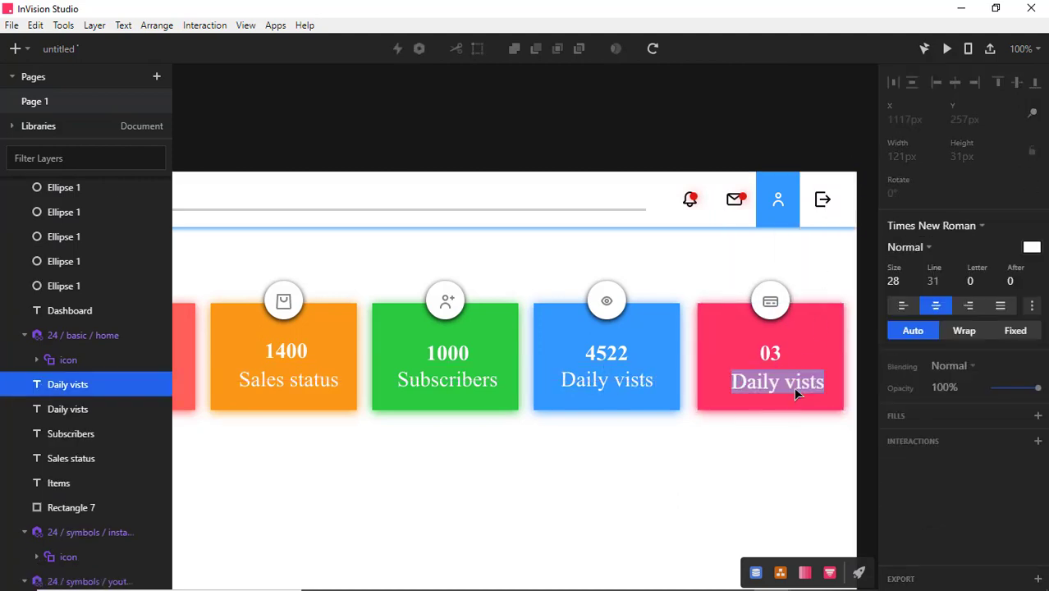
pyautogui.write('Payments')
pyautogui.press('Escape')
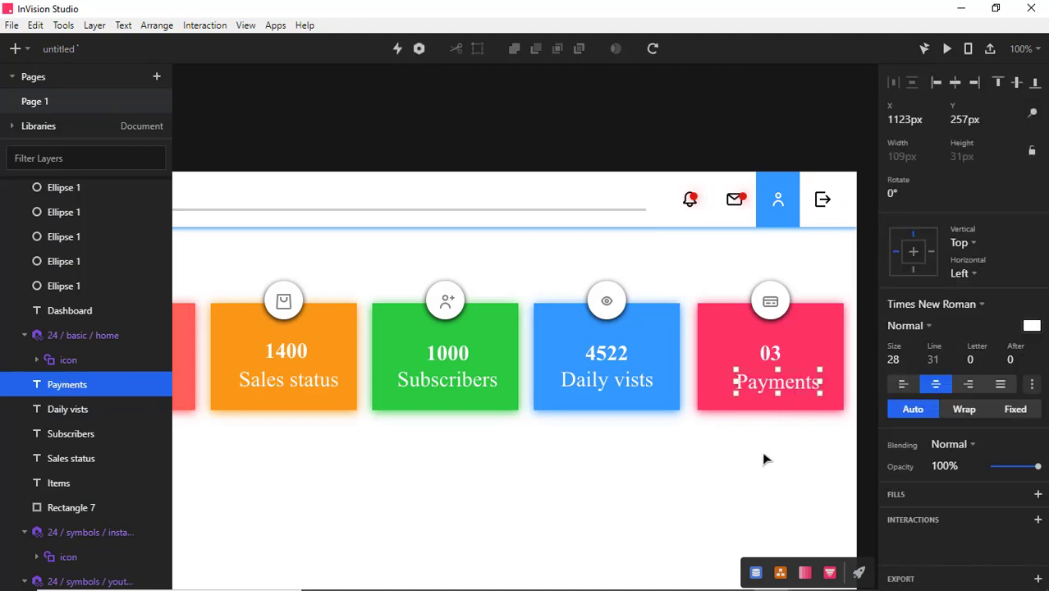
# Preview Artboard 1 to check the number and text labels on the five cards
pyautogui.click(748, 458)
pyautogui.click(947, 50)
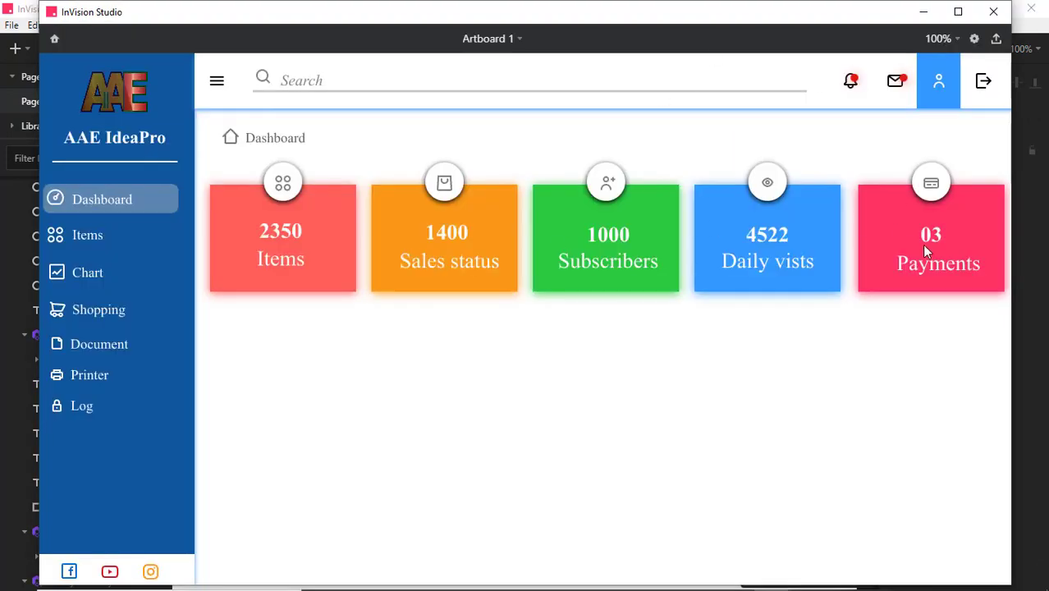
# Draw a rectangle about 403 × 341 px below the blue and pink cards and fill it white
pyautogui.click(993, 12)
pyautogui.moveTo(666, 169); pyautogui.dragTo(656, 33)
pyautogui.click(15, 48)
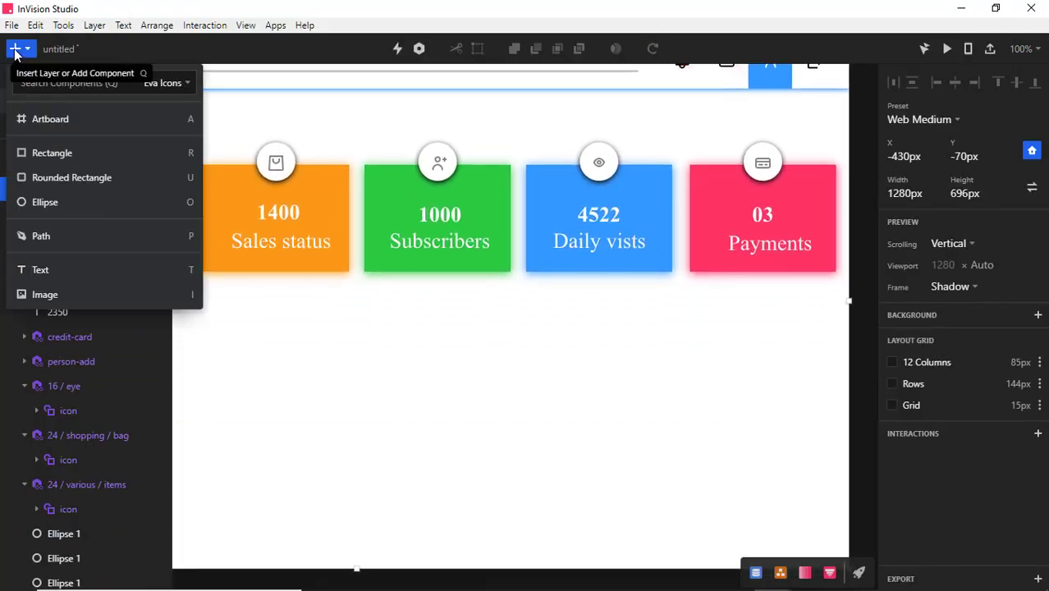
pyautogui.click(51, 151)
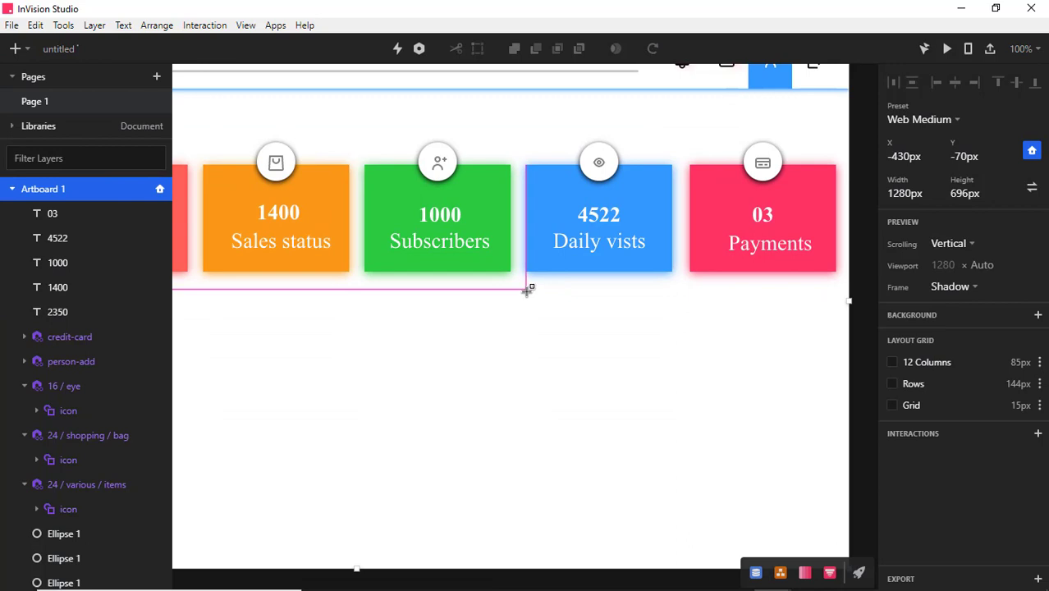
pyautogui.moveTo(527, 289); pyautogui.dragTo(843, 551)
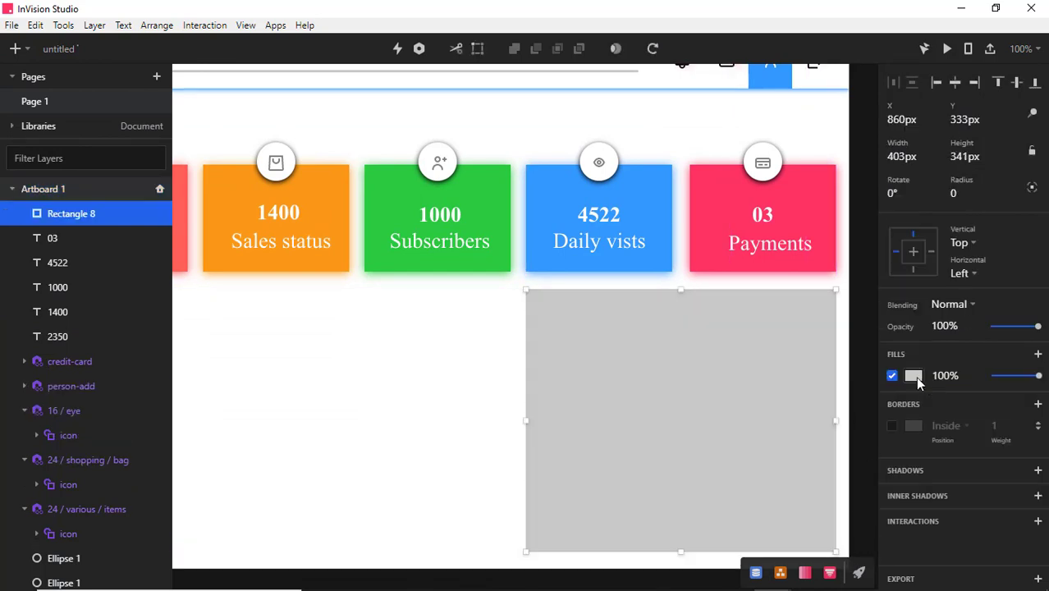
pyautogui.click(913, 376)
pyautogui.click(1022, 544)
pyautogui.click(1022, 296)
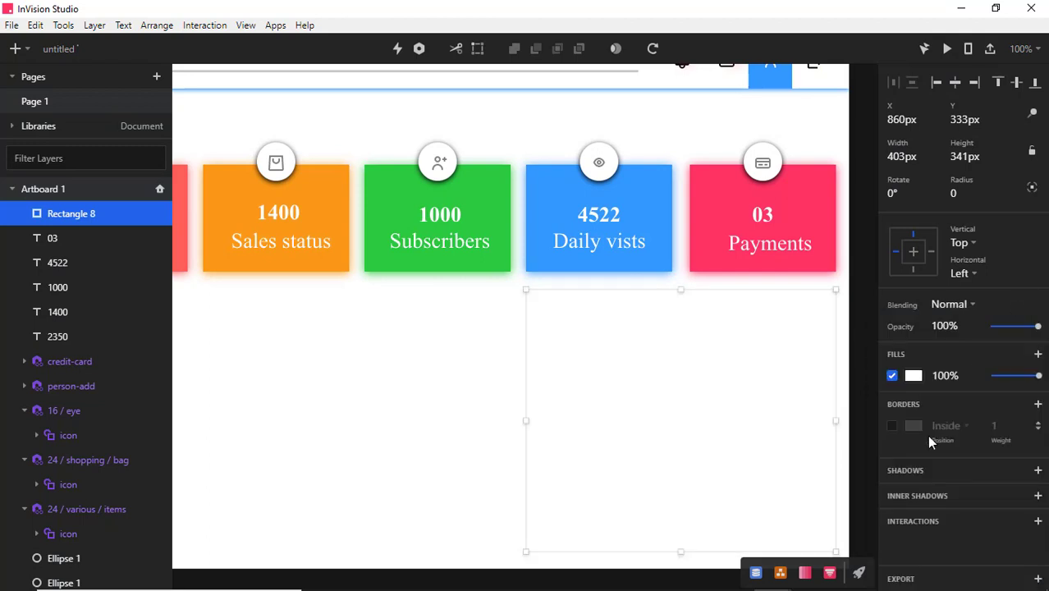
# Add a blue shadow with a blur of 10 to the white rectangle
pyautogui.click(915, 468)
pyautogui.click(913, 490)
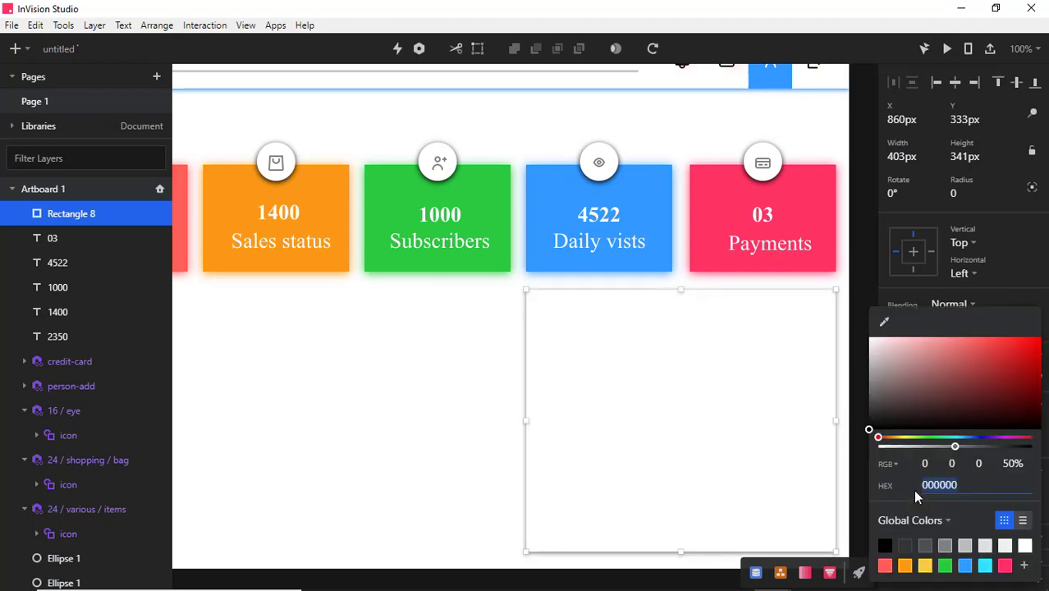
pyautogui.click(965, 566)
pyautogui.click(1030, 289)
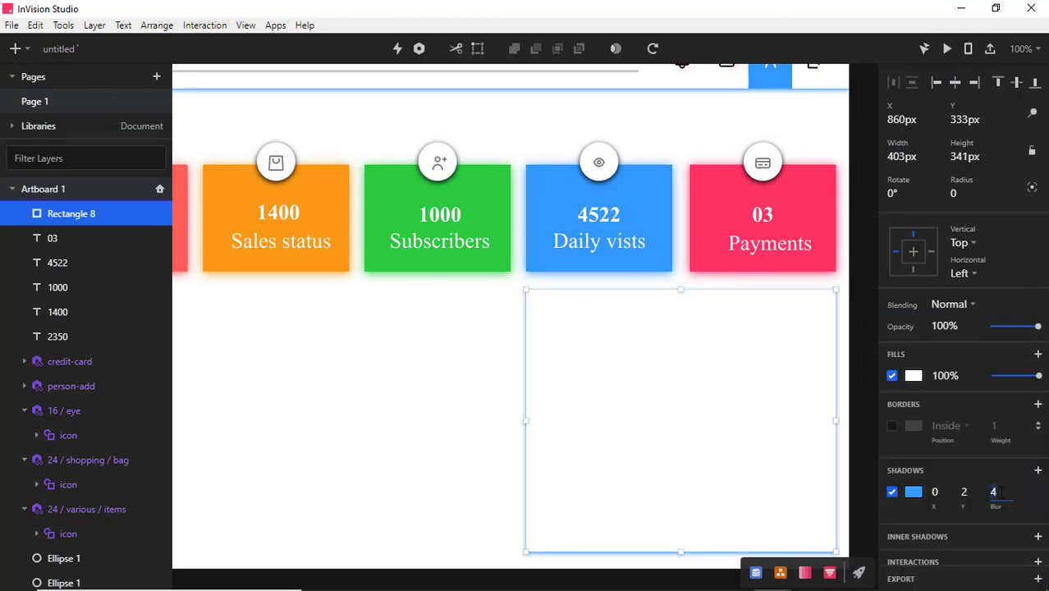
pyautogui.write('10')
pyautogui.click(410, 453)
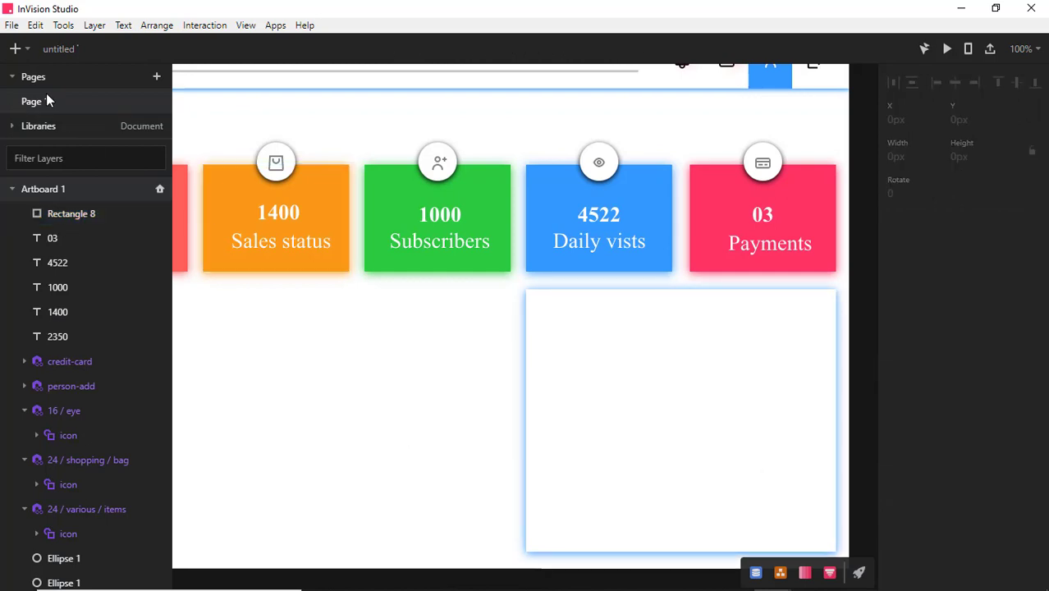
# Draw a circle about 65 px wide in the upper part of the white panel and centre it horizontally on the panel
pyautogui.click(15, 49)
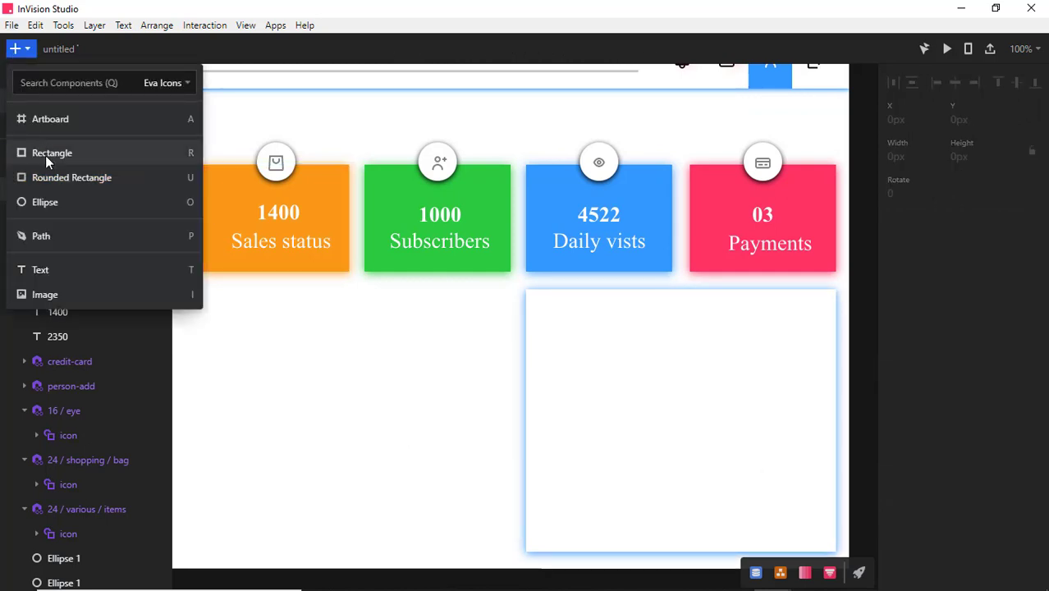
pyautogui.click(45, 202)
pyautogui.moveTo(638, 329); pyautogui.dragTo(700, 379)
pyautogui.press('Tab')
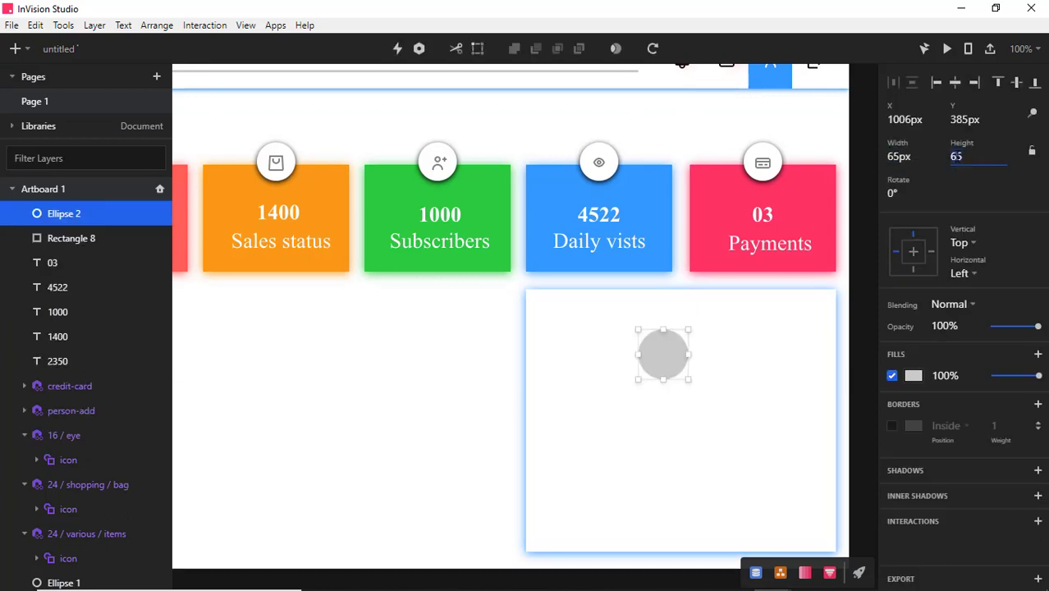
pyautogui.moveTo(676, 361); pyautogui.dragTo(698, 356)
pyautogui.keyDown('shift'); pyautogui.click(674, 422); pyautogui.keyUp('shift')
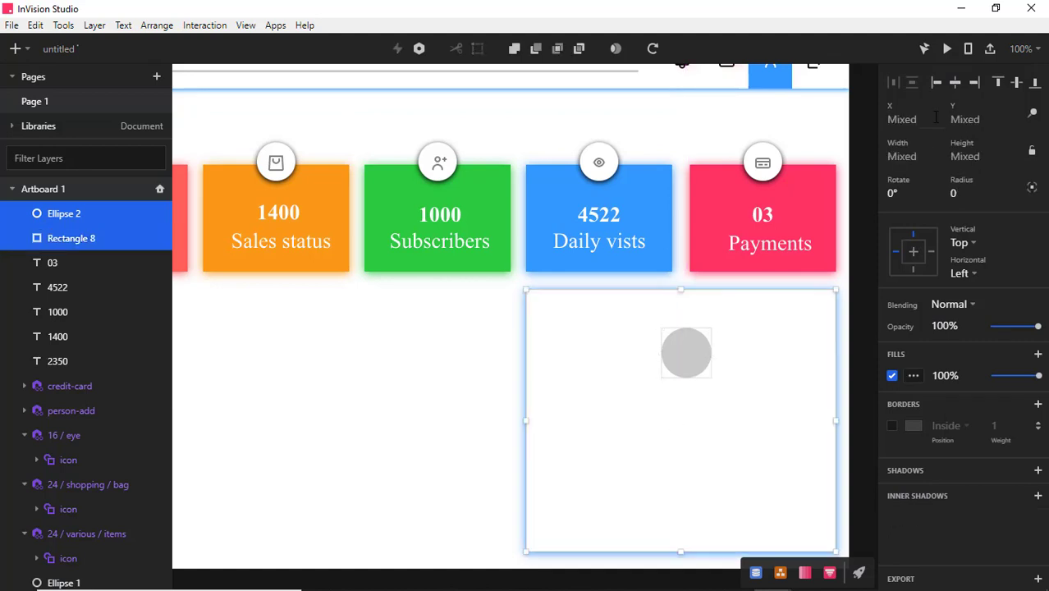
pyautogui.click(955, 83)
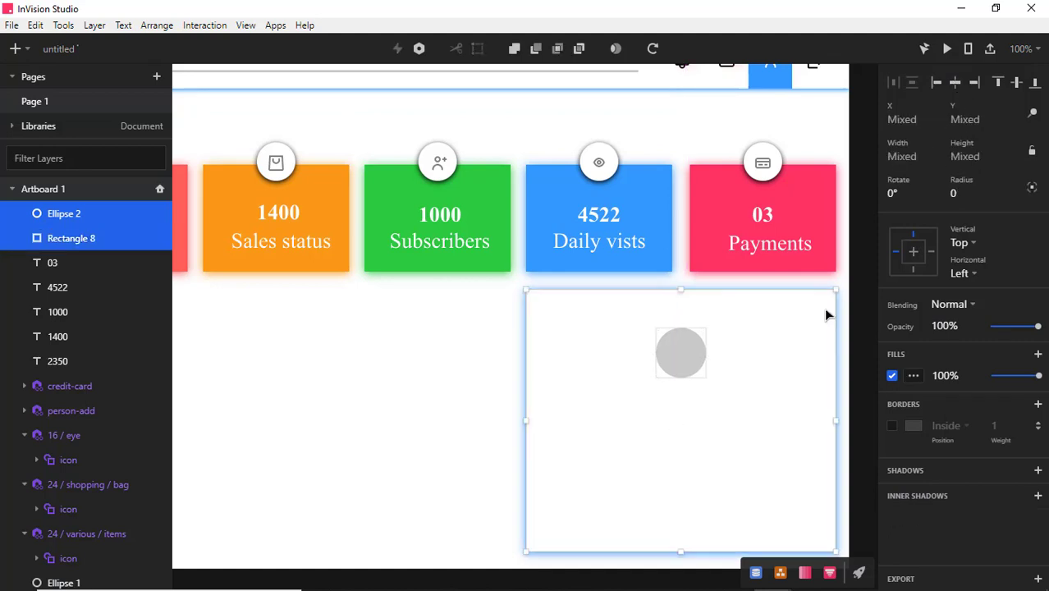
pyautogui.click(468, 416)
# Insert the red laptop image 01 and shrink it to a thumbnail inside the white panel, near the circle
pyautogui.click(679, 352)
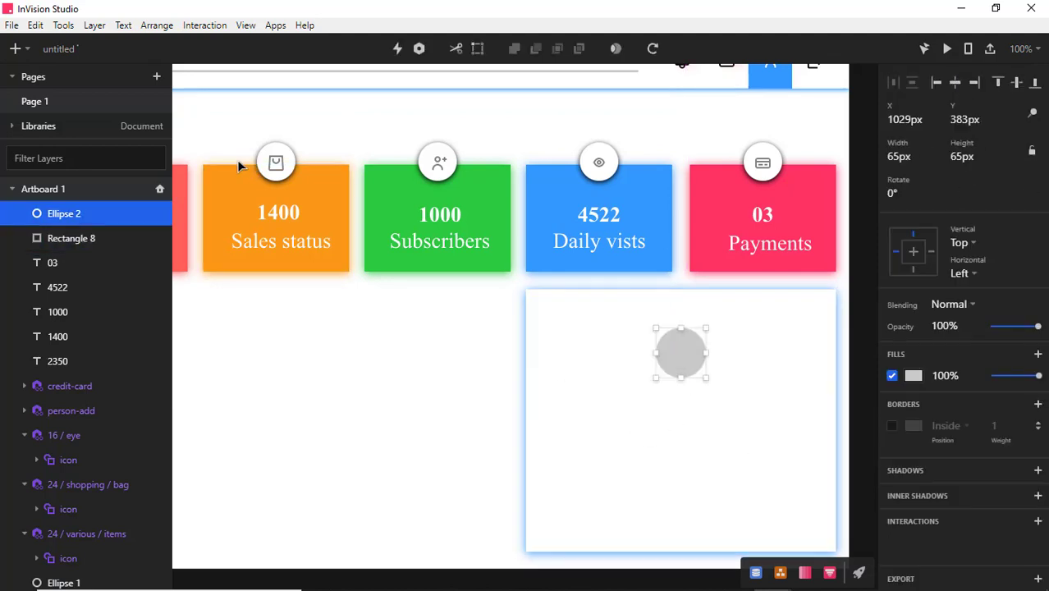
pyautogui.click(11, 26)
pyautogui.click(234, 128)
pyautogui.click(16, 48)
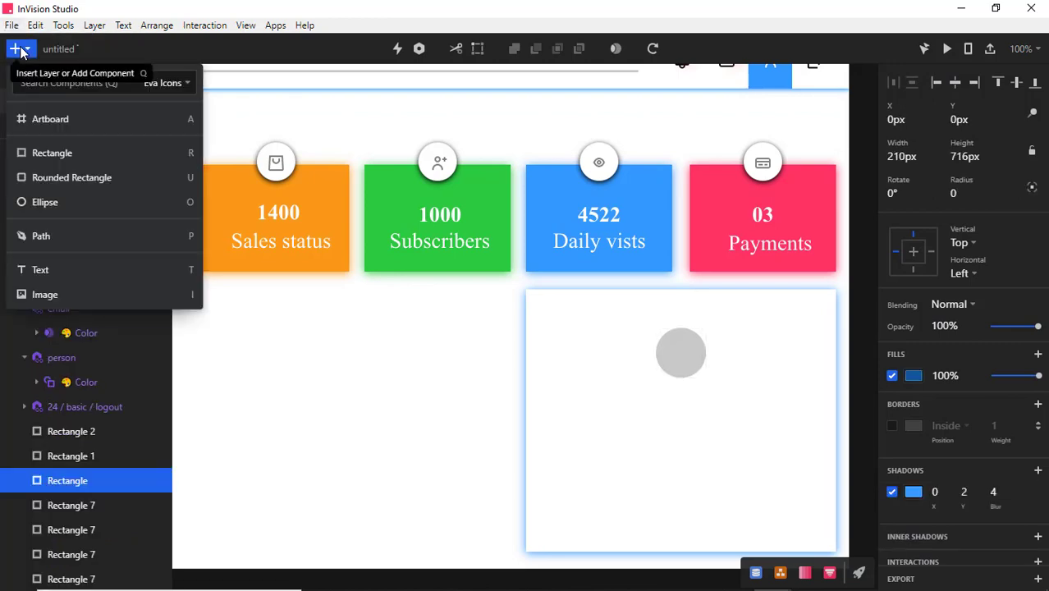
pyautogui.click(38, 295)
pyautogui.doubleClick(170, 145)
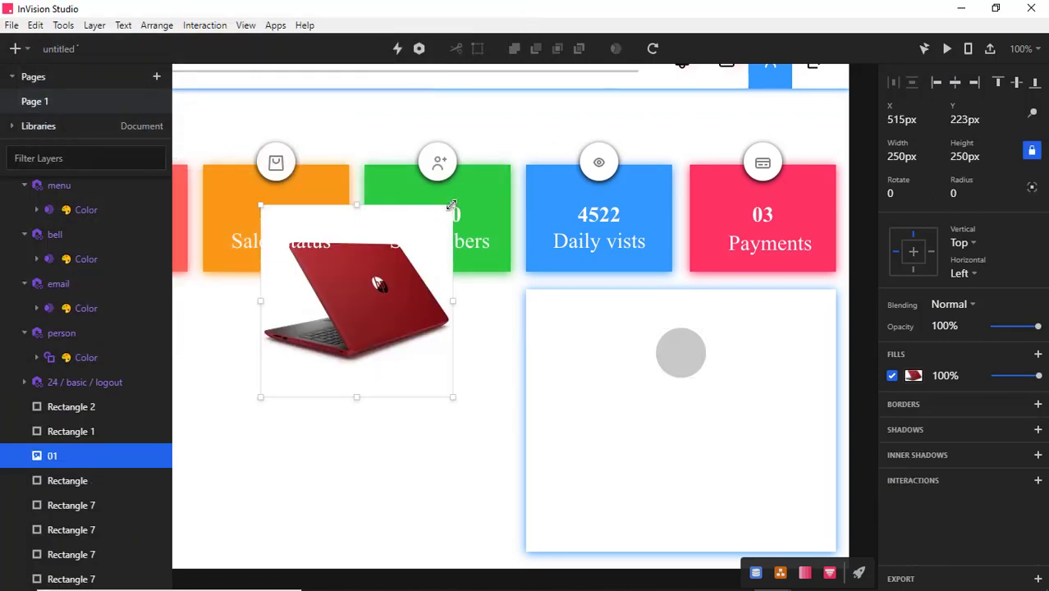
pyautogui.moveTo(451, 204); pyautogui.dragTo(645, 373)
# Send the white panel's rectangle to the back to uncover the laptop image
pyautogui.click(643, 436)
pyautogui.rightClick(643, 436)
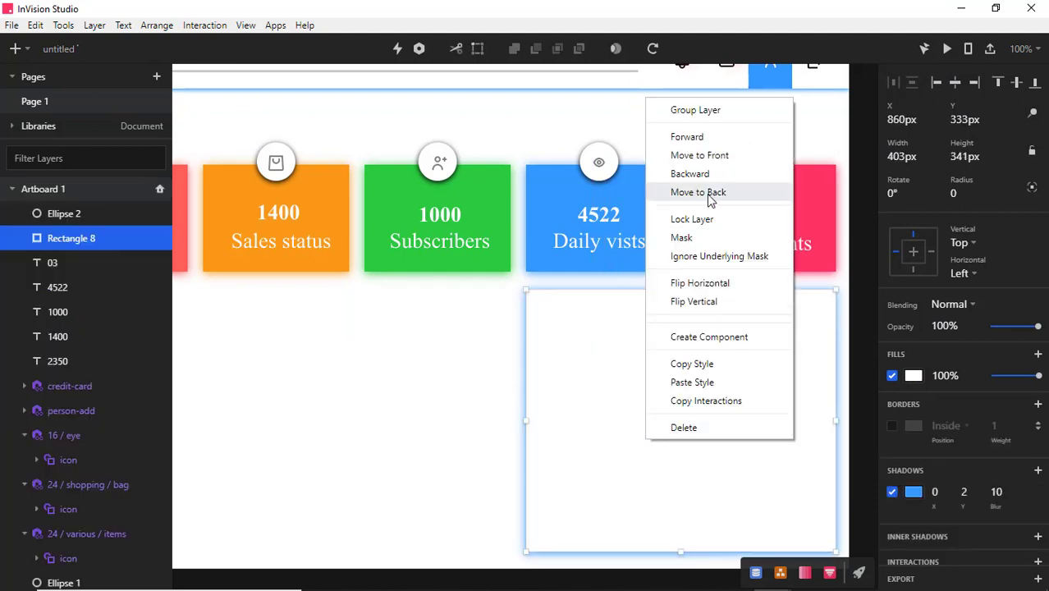
pyautogui.click(710, 192)
# Fill the circle on the panel white and give it a black shadow with a blur of 7
pyautogui.click(686, 352)
pyautogui.click(913, 375)
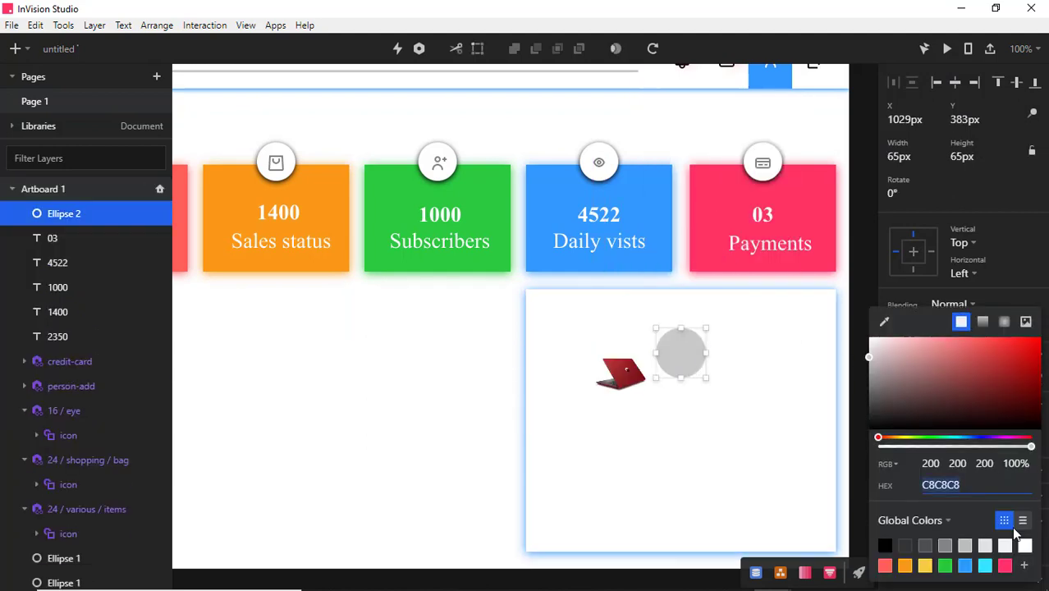
pyautogui.click(1023, 545)
pyautogui.click(1026, 297)
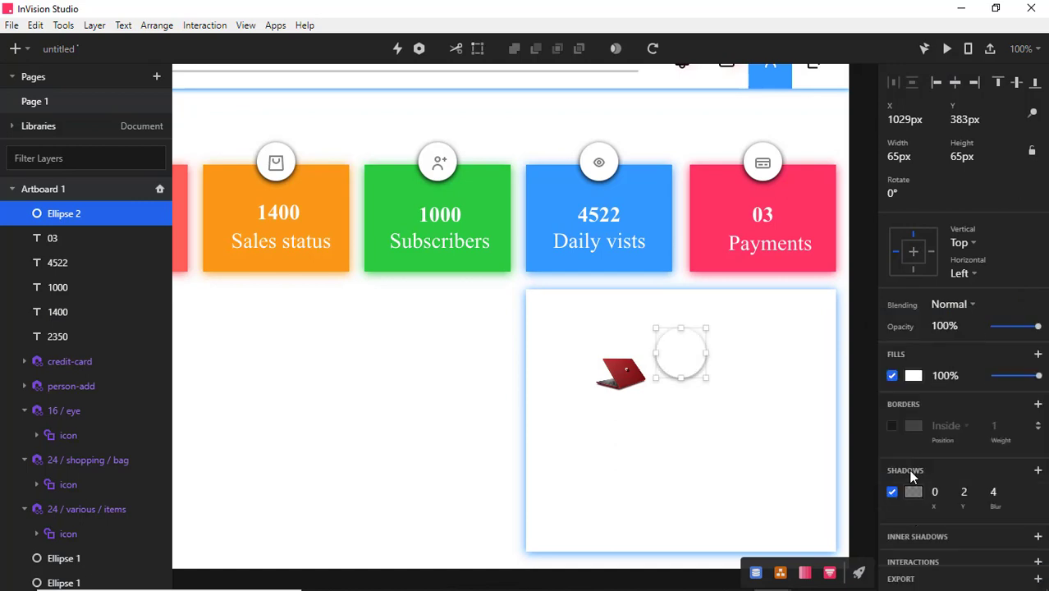
pyautogui.click(911, 493)
pyautogui.click(888, 546)
pyautogui.click(1026, 281)
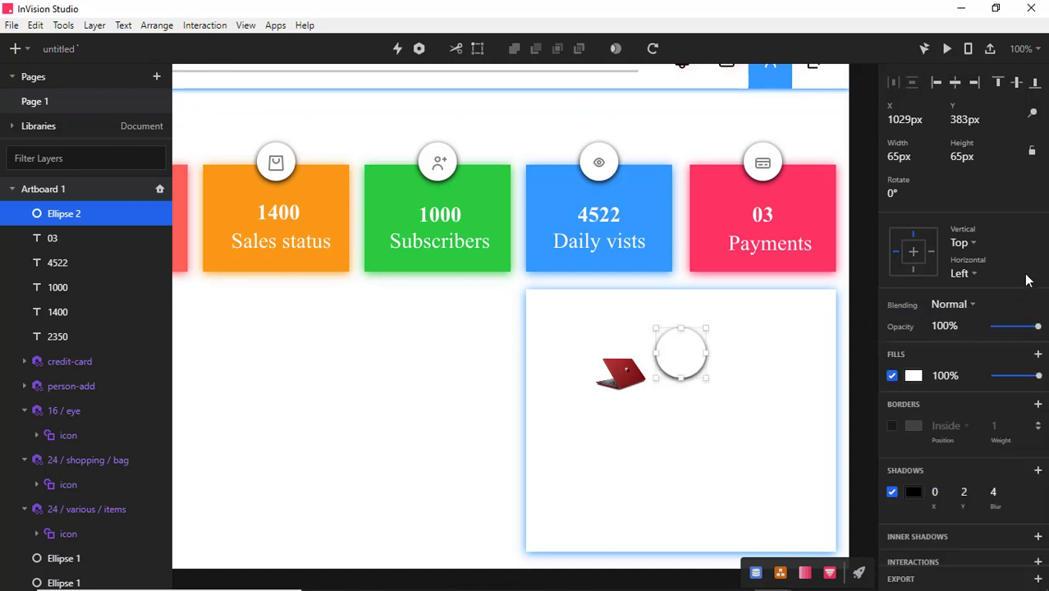
pyautogui.press('BackSpace')
pyautogui.write('6')
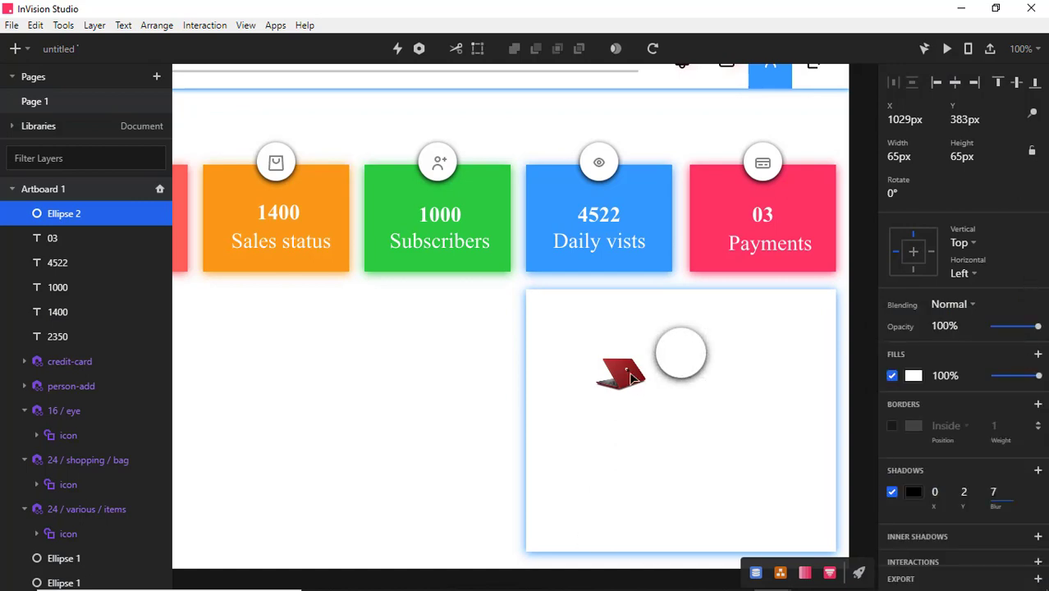
# Place the laptop image over the white circle and send the circle to the back
pyautogui.click(631, 377)
pyautogui.moveTo(632, 377); pyautogui.dragTo(681, 359)
pyautogui.rightClick(681, 359)
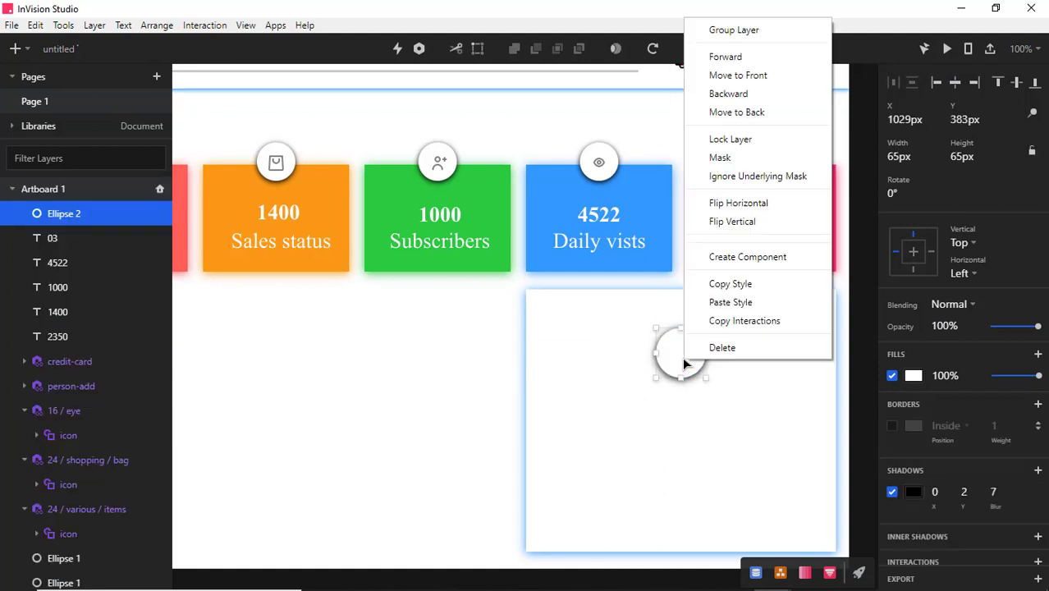
pyautogui.click(736, 112)
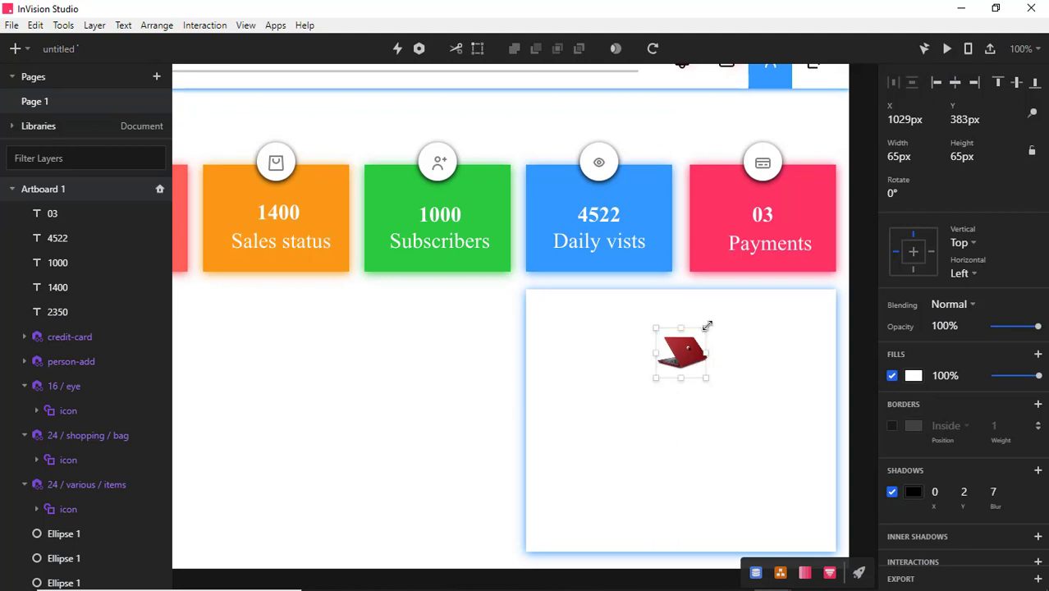
# Send the white panel behind the circle and fit the laptop image inside the circle at about 59 × 58 px
pyautogui.moveTo(705, 327); pyautogui.dragTo(698, 328)
pyautogui.rightClick(685, 361)
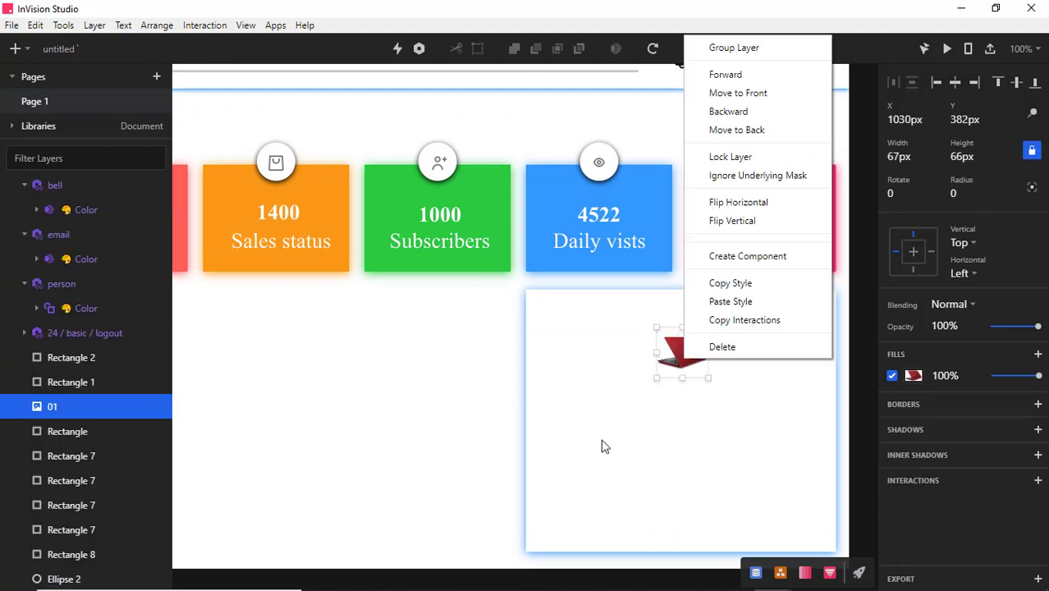
pyautogui.rightClick(601, 443)
pyautogui.click(668, 196)
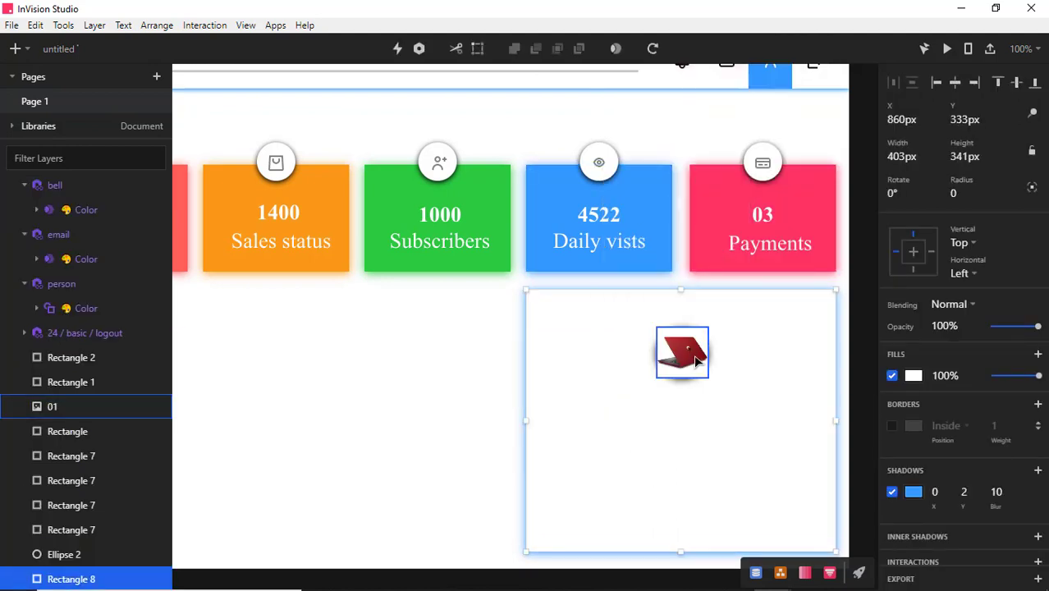
pyautogui.click(704, 326)
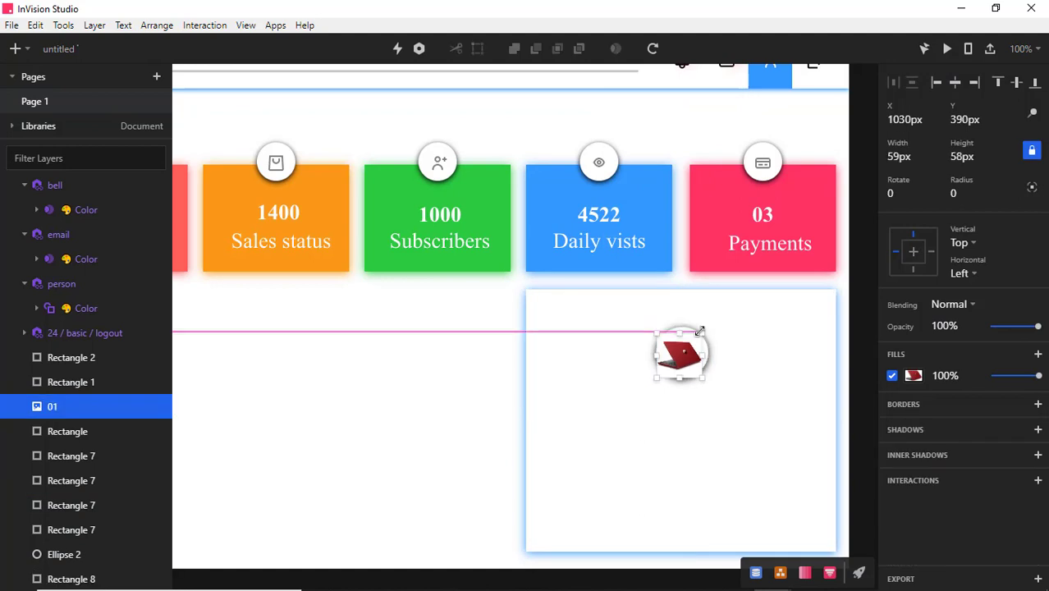
pyautogui.moveTo(685, 361); pyautogui.dragTo(688, 359)
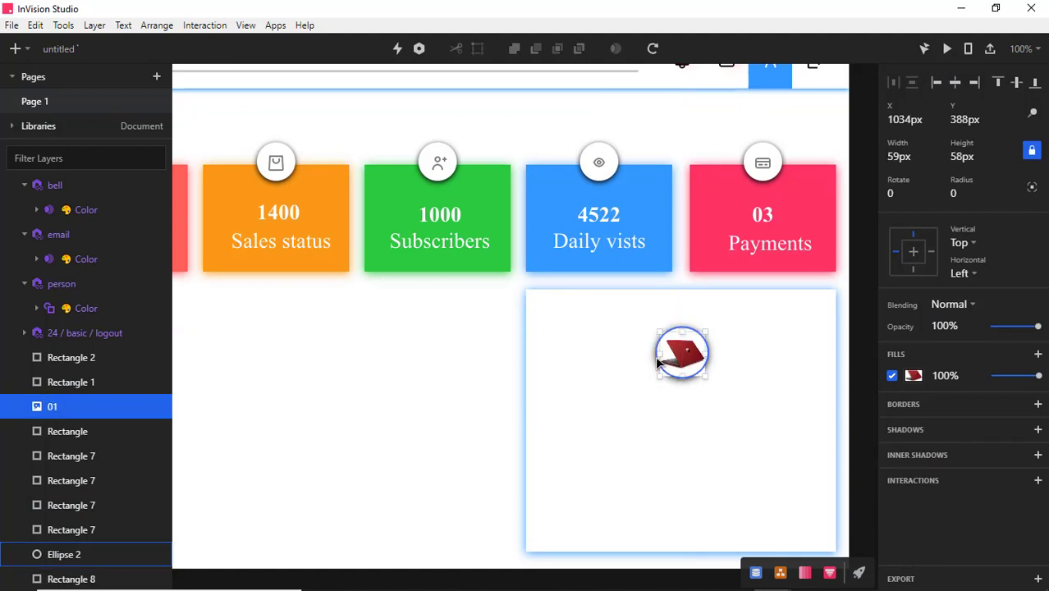
# Mask the laptop image together with the white circle
pyautogui.keyDown('shift'); pyautogui.click(656, 363); pyautogui.keyUp('shift')
pyautogui.rightClick(669, 361)
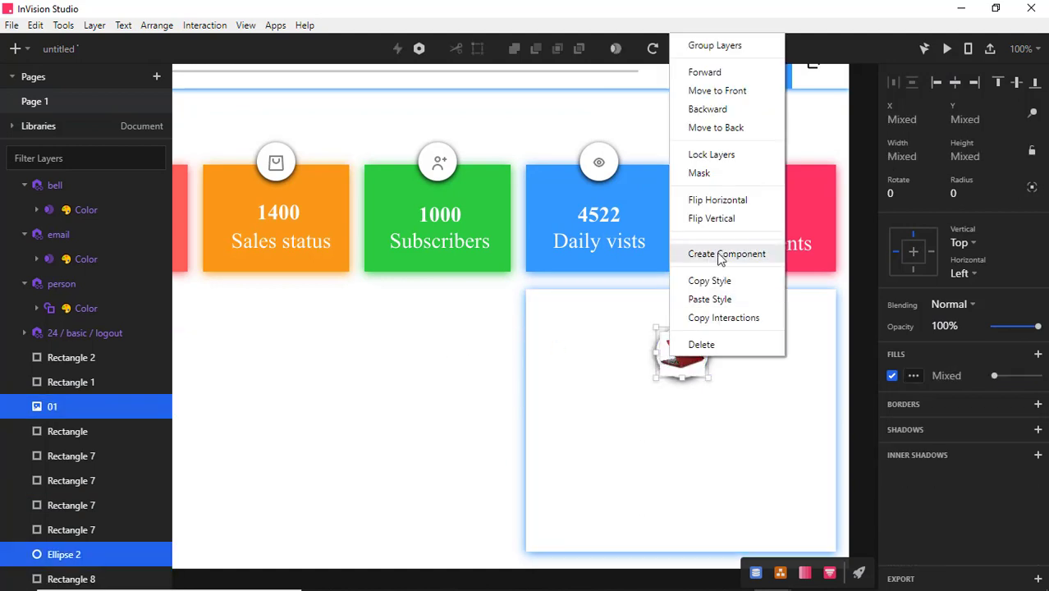
pyautogui.click(720, 172)
pyautogui.click(727, 394)
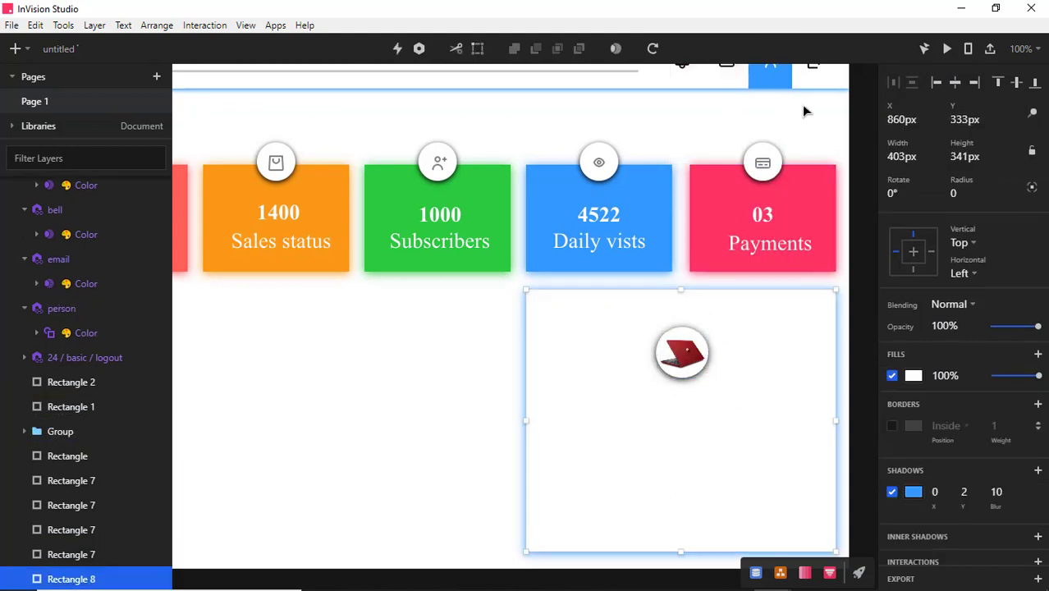
# Preview Artboard 1 to check the new white panel and its round laptop picture
pyautogui.click(944, 48)
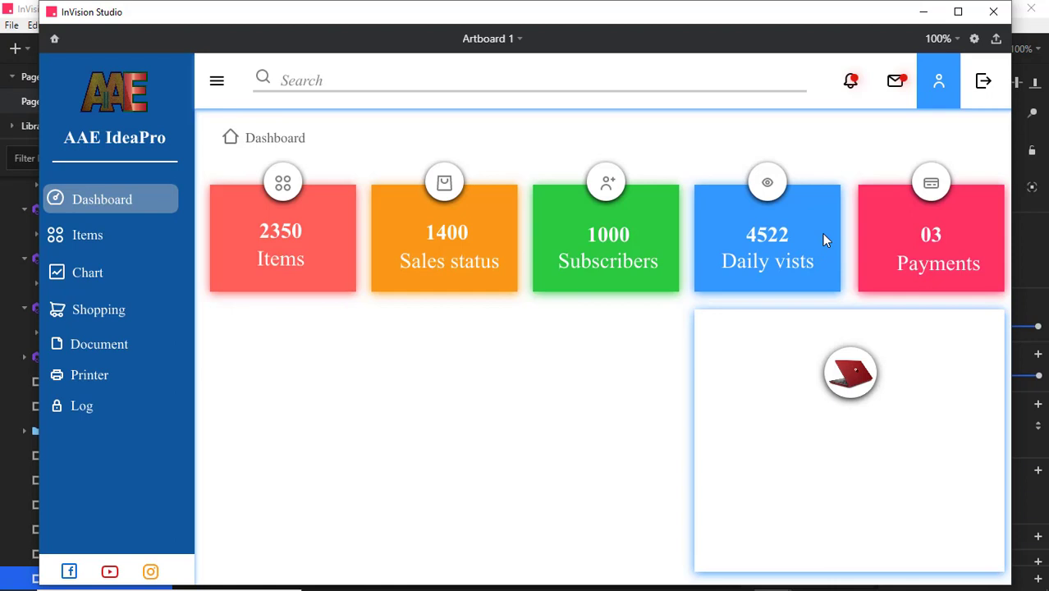
pyautogui.click(993, 11)
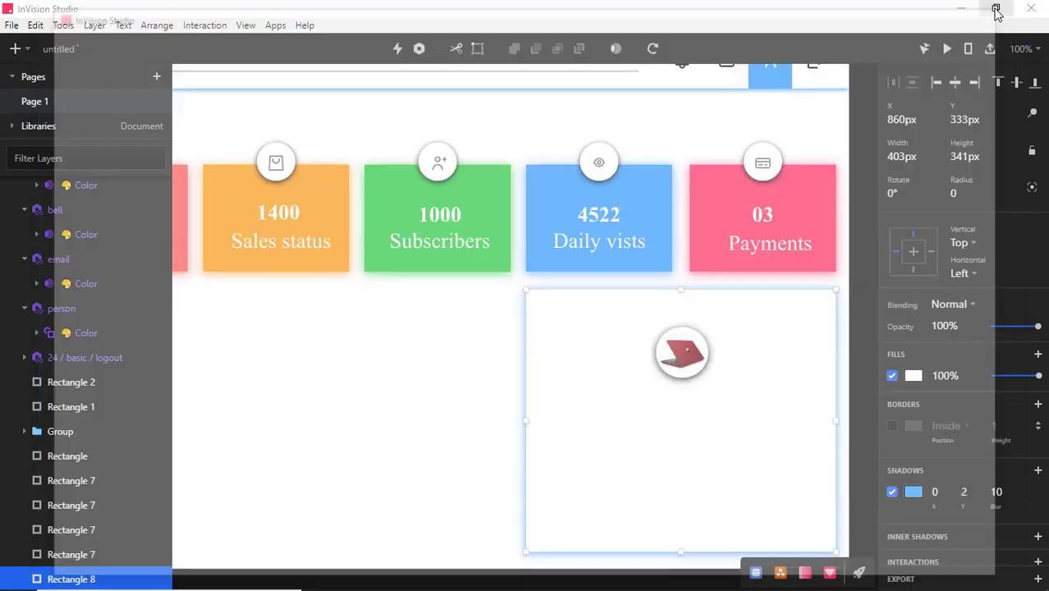
# Add the text "PC Portable" in black (000000), Times New Roman size 28, to the white panel below the laptop picture
pyautogui.click(15, 49)
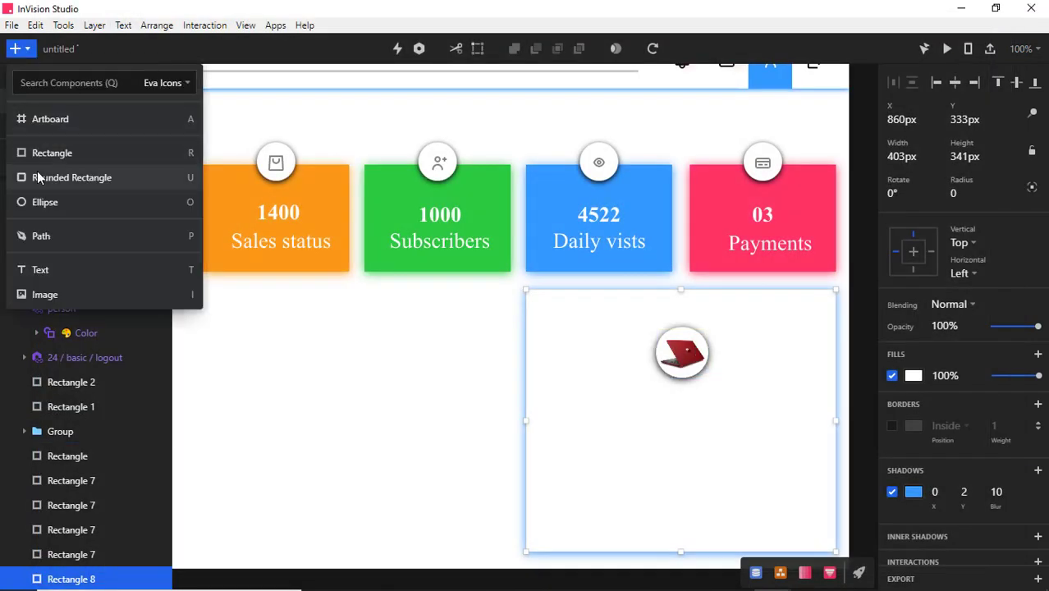
pyautogui.click(36, 233)
pyautogui.click(15, 49)
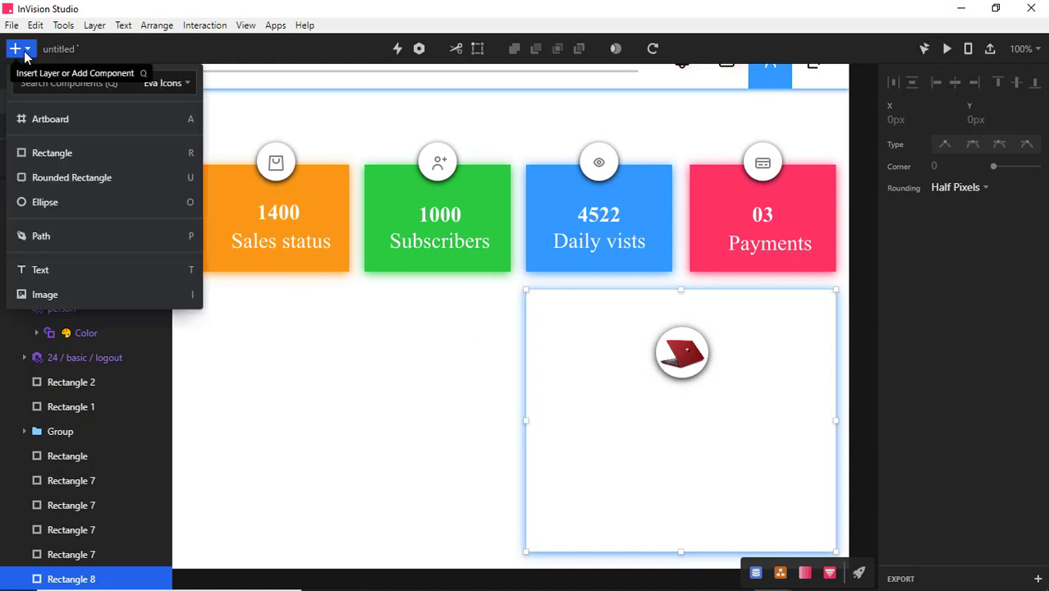
pyautogui.click(39, 267)
pyautogui.click(673, 404)
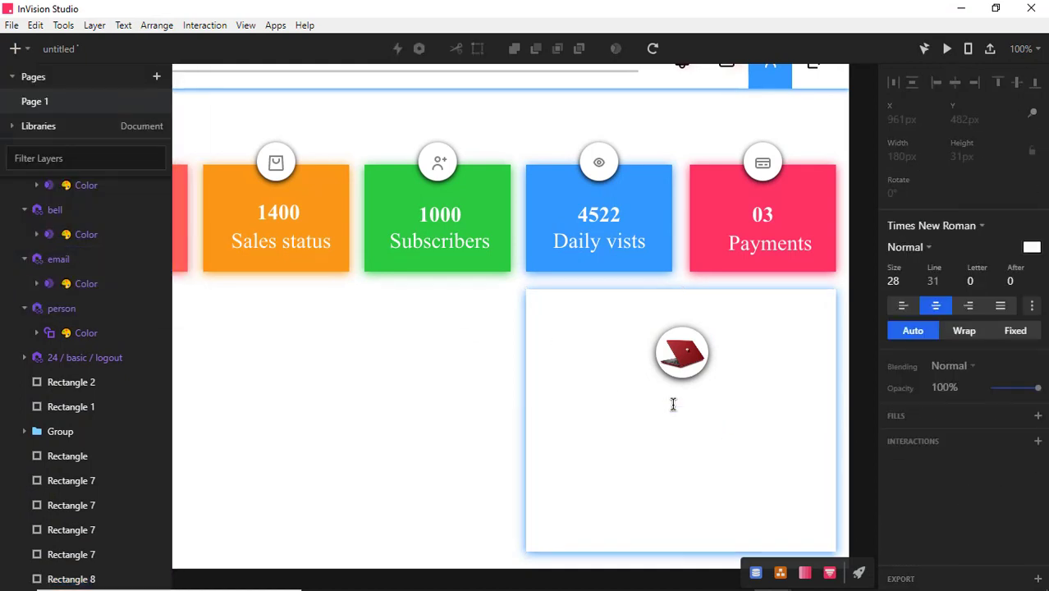
pyautogui.press('Escape')
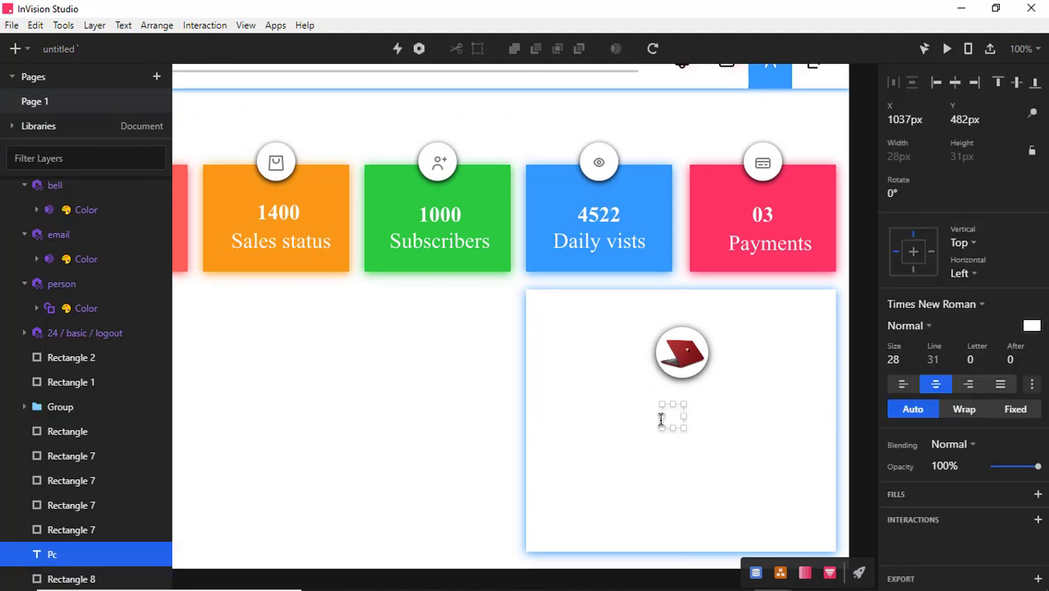
pyautogui.click(1035, 326)
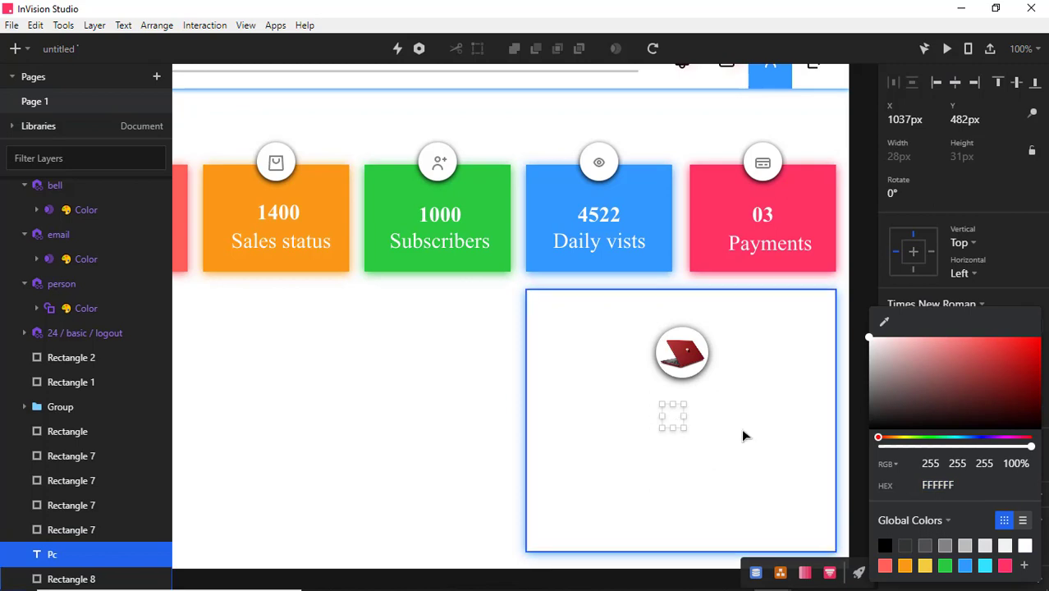
pyautogui.click(885, 544)
pyautogui.doubleClick(676, 417)
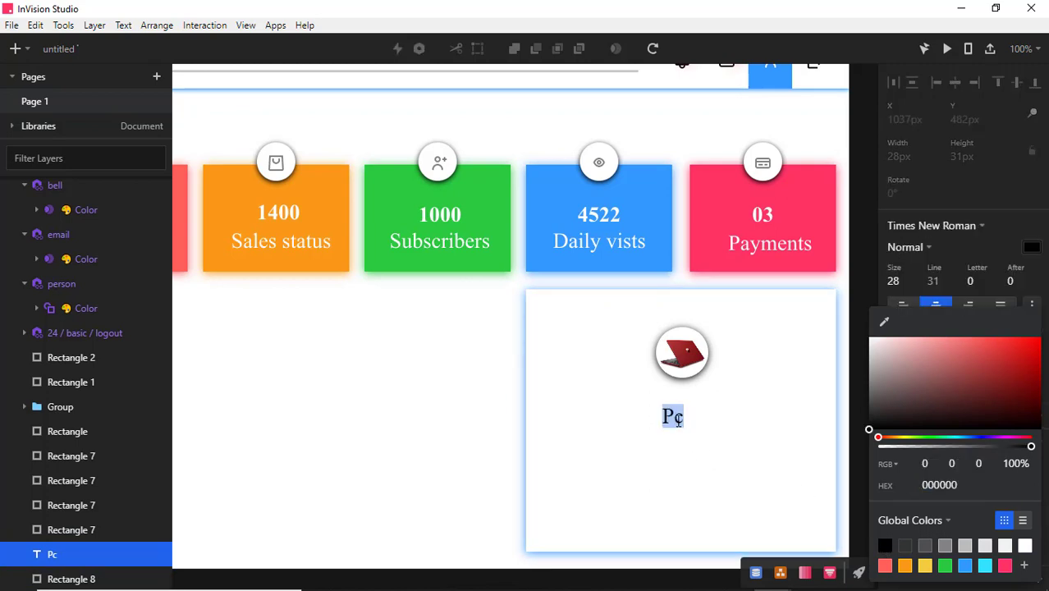
pyautogui.write('PC Portable')
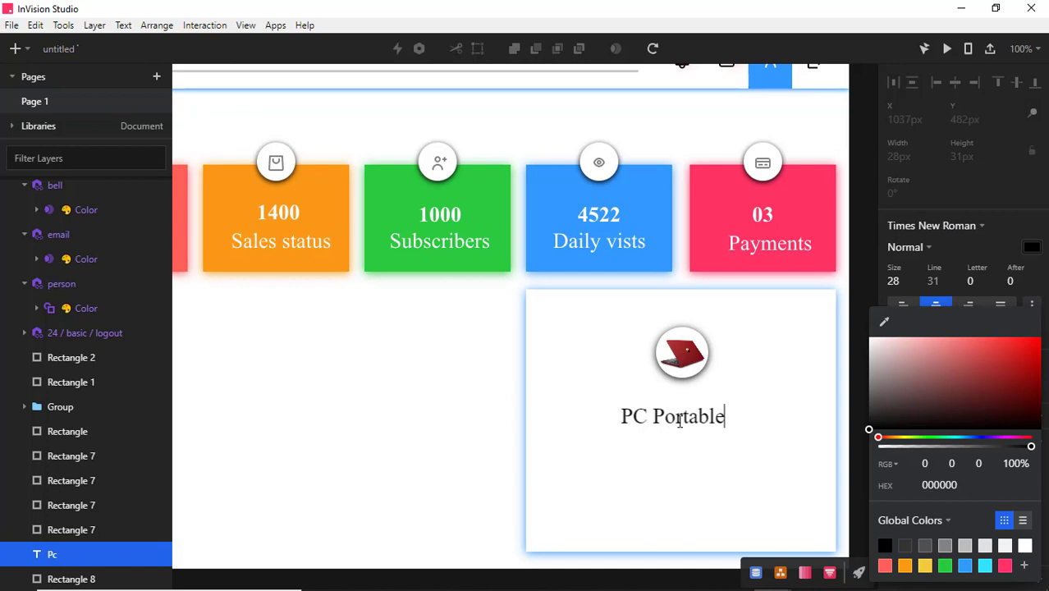
pyautogui.press('Escape')
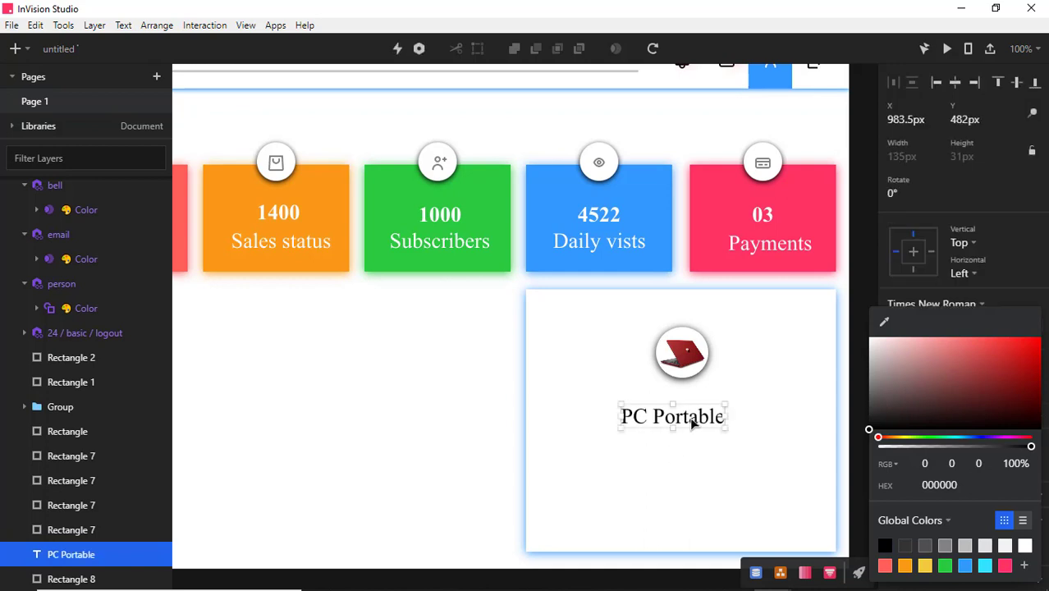
# Move the "PC Portable" text up close under the laptop picture, at about X 1003, Y 461, and lower its opacity to 61%
pyautogui.moveTo(692, 422); pyautogui.dragTo(704, 411)
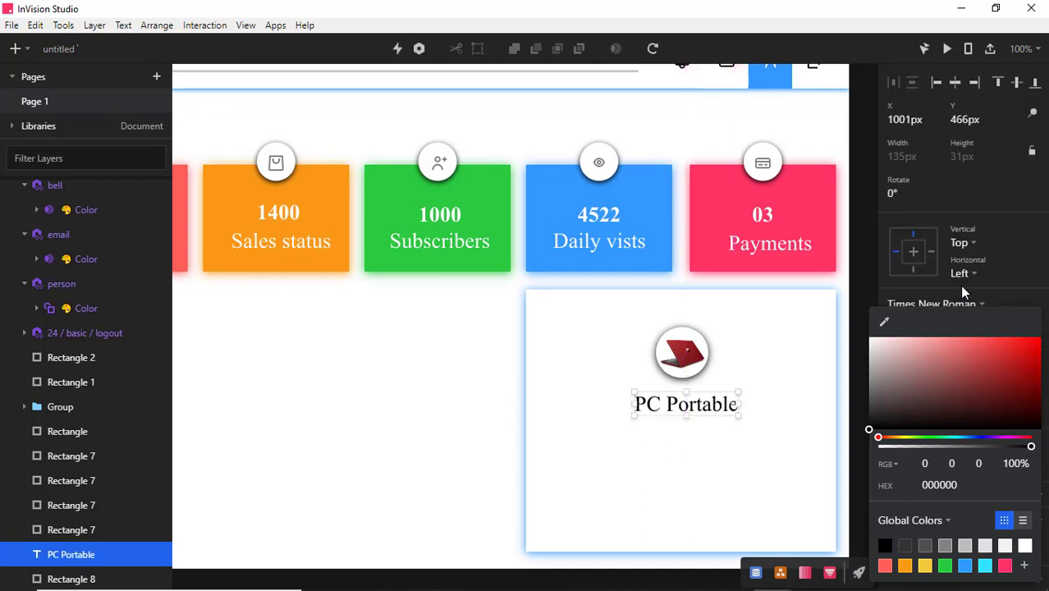
pyautogui.click(1009, 270)
pyautogui.moveTo(1035, 464); pyautogui.dragTo(1020, 465)
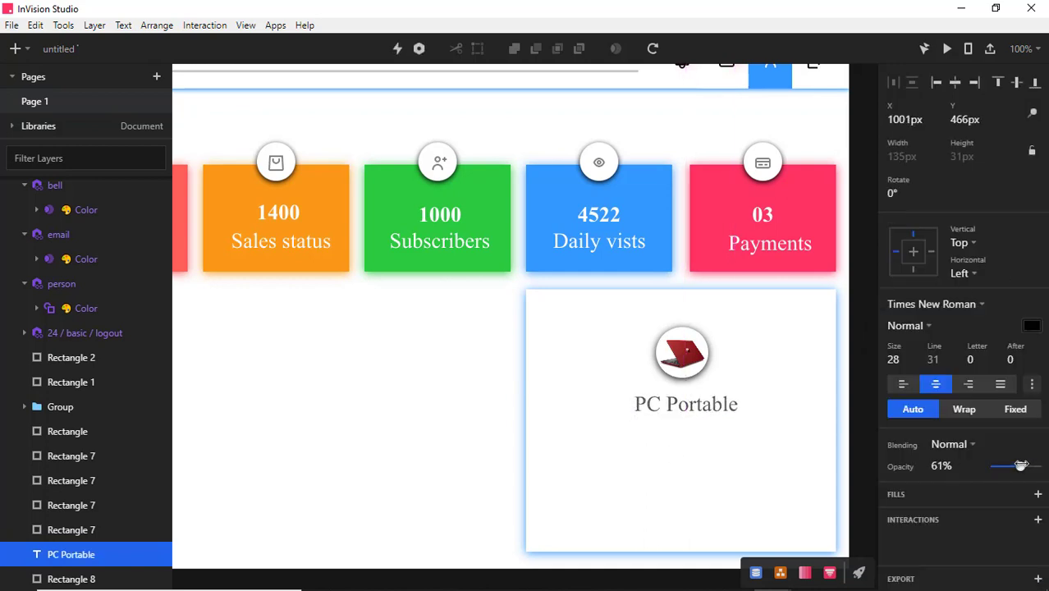
pyautogui.moveTo(708, 402); pyautogui.dragTo(710, 398)
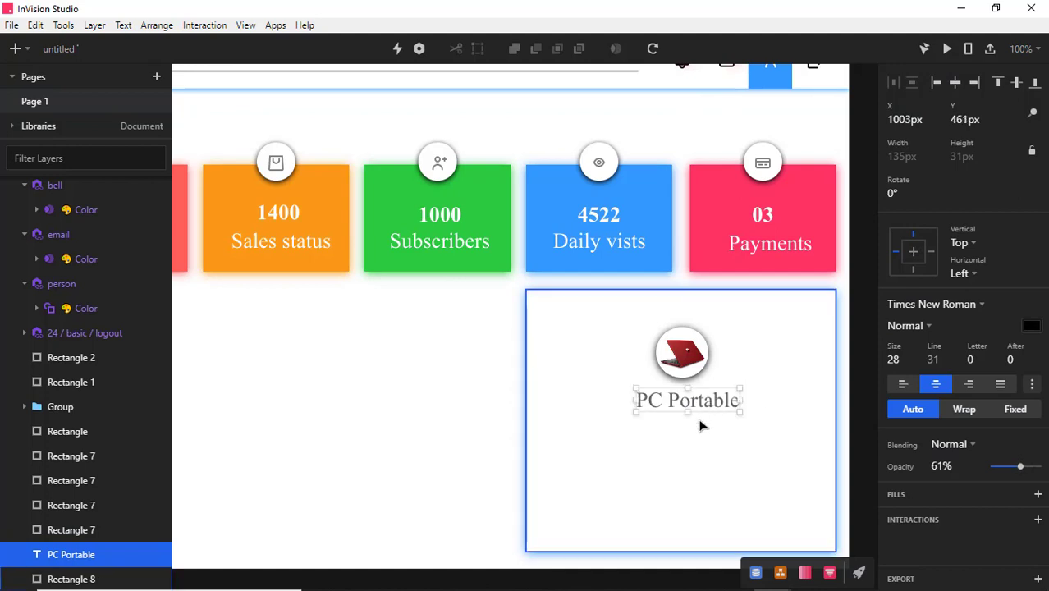
# Add the text "HP 15 DA000nk" to the white panel and place it directly under "PC Portable", at about X 981, Y 492
pyautogui.click(699, 426)
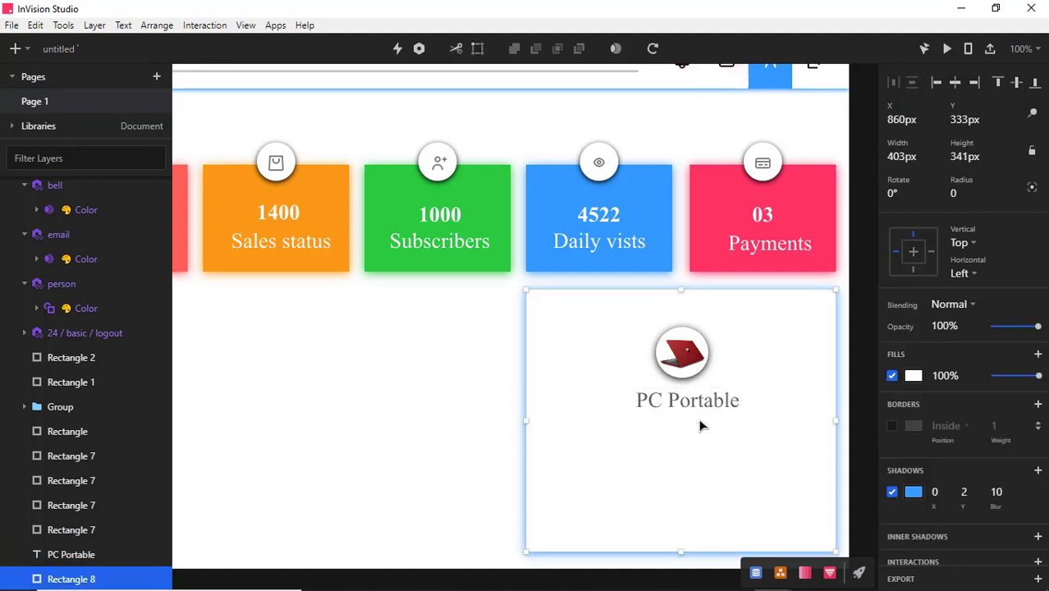
pyautogui.click(14, 48)
pyautogui.click(42, 270)
pyautogui.click(663, 431)
pyautogui.write('HP 15')
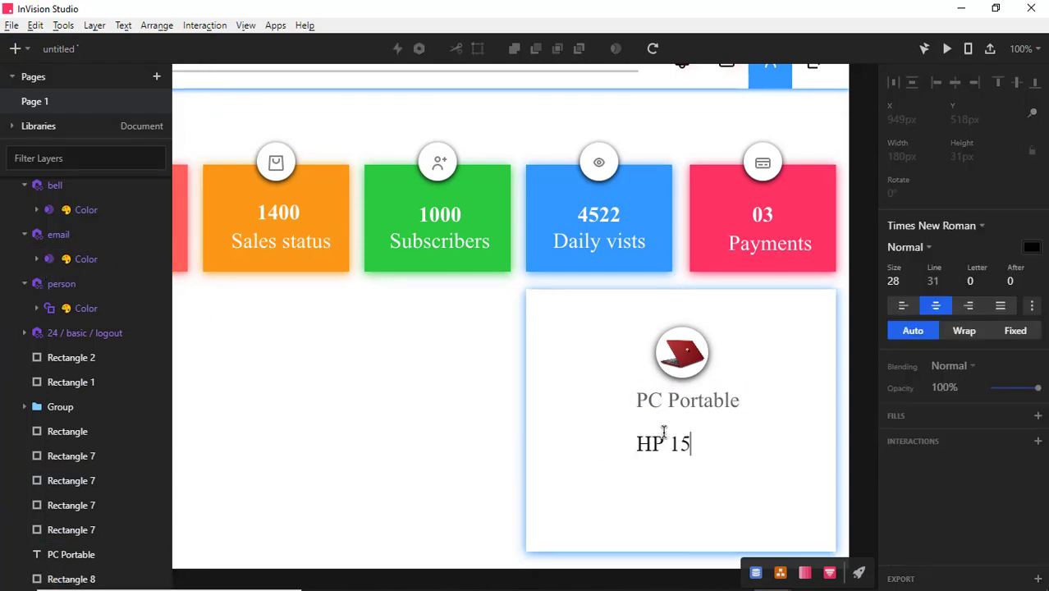
pyautogui.write(' DA000nk')
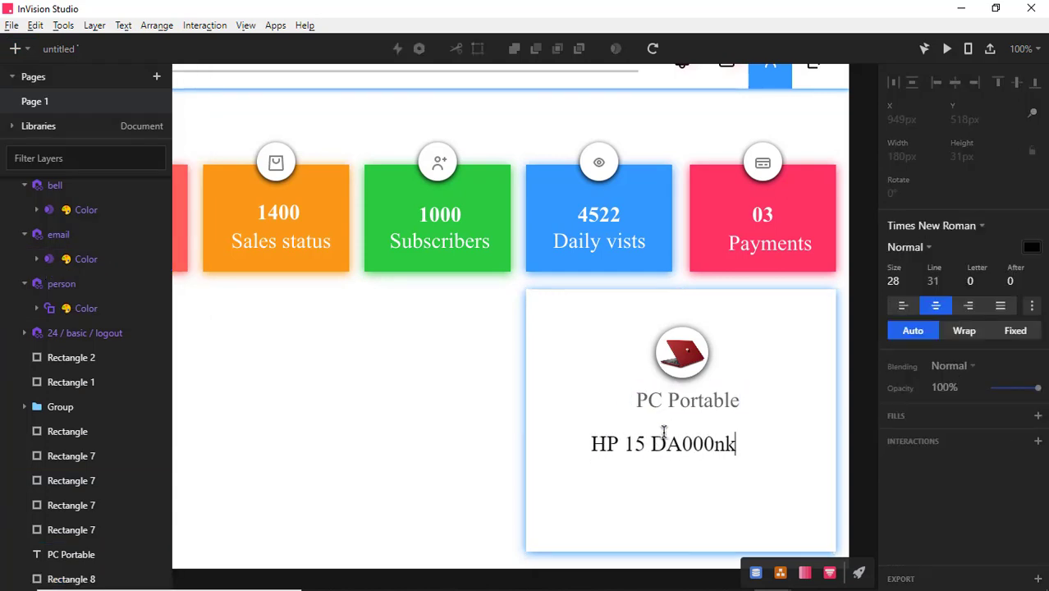
pyautogui.press('Escape')
pyautogui.moveTo(698, 453); pyautogui.dragTo(709, 435)
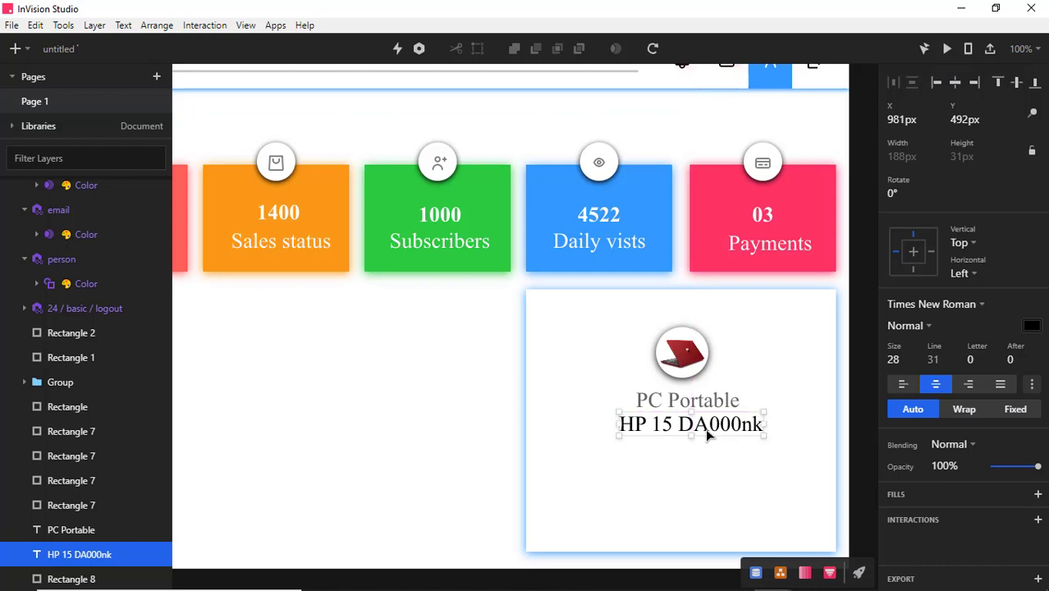
# Make the "HP 15 DA000nk" text bold (Gras) and lower its opacity to 55%
pyautogui.click(910, 326)
pyautogui.click(1038, 472)
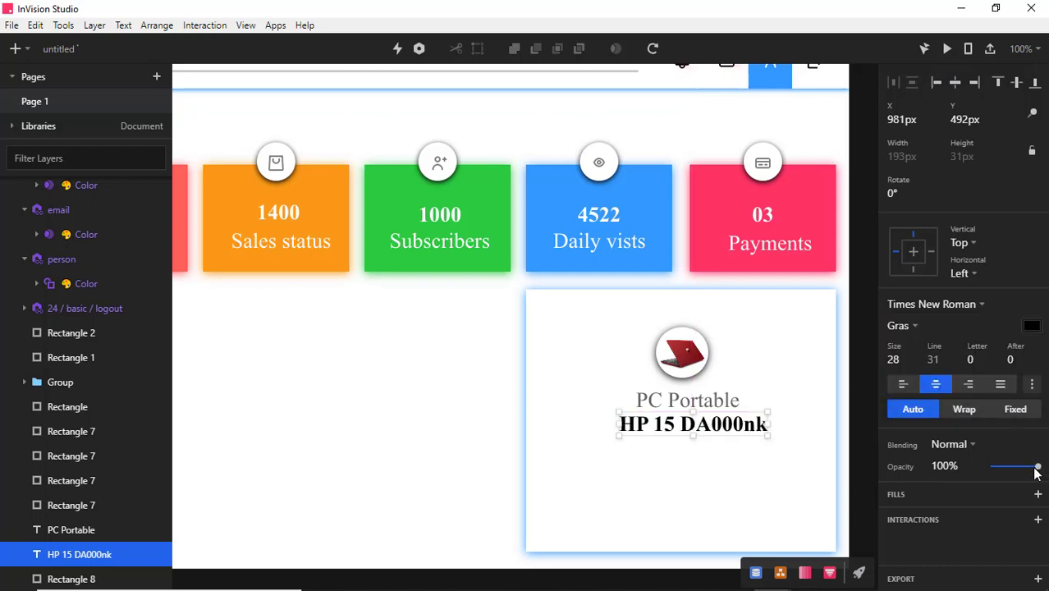
pyautogui.moveTo(1038, 469); pyautogui.dragTo(1018, 466)
# Add grey italic lines "- Ecran 15.6" FHD", "- Processeur Intel Core i7-7020hq", "- RAM 8 GO DDR5" and "- Disque dur 1TO SSD" below the title
pyautogui.click(664, 462)
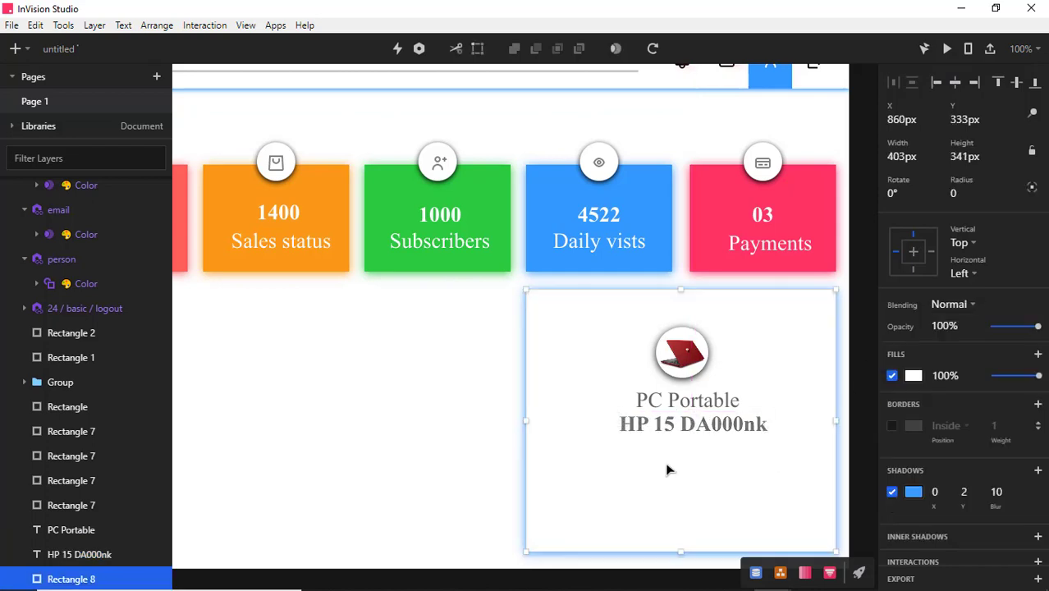
pyautogui.write('- Ecran 15.6" FHD - Processeur Intel Core i7-7020hq - RAM 8 GO DDR5 - Disque dur 1TO SSD')
pyautogui.click(778, 490)
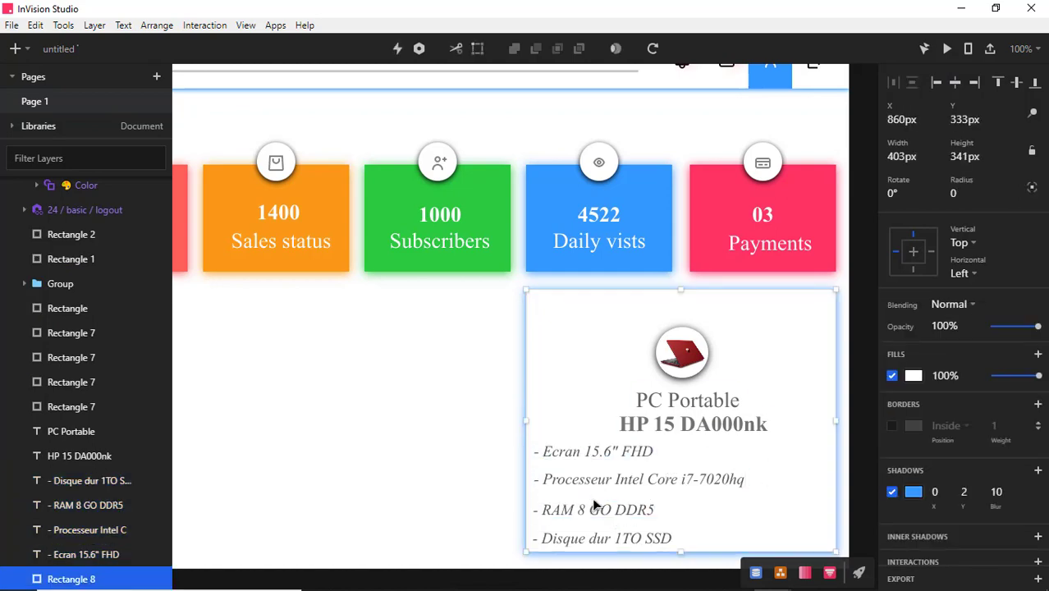
# Move the laptop picture, "PC Portable" and "HP 15 DA000nk" together about 14 px up in the panel
pyautogui.click(450, 435)
pyautogui.click(689, 355)
pyautogui.keyDown('shift'); pyautogui.click(719, 401); pyautogui.keyUp('shift')
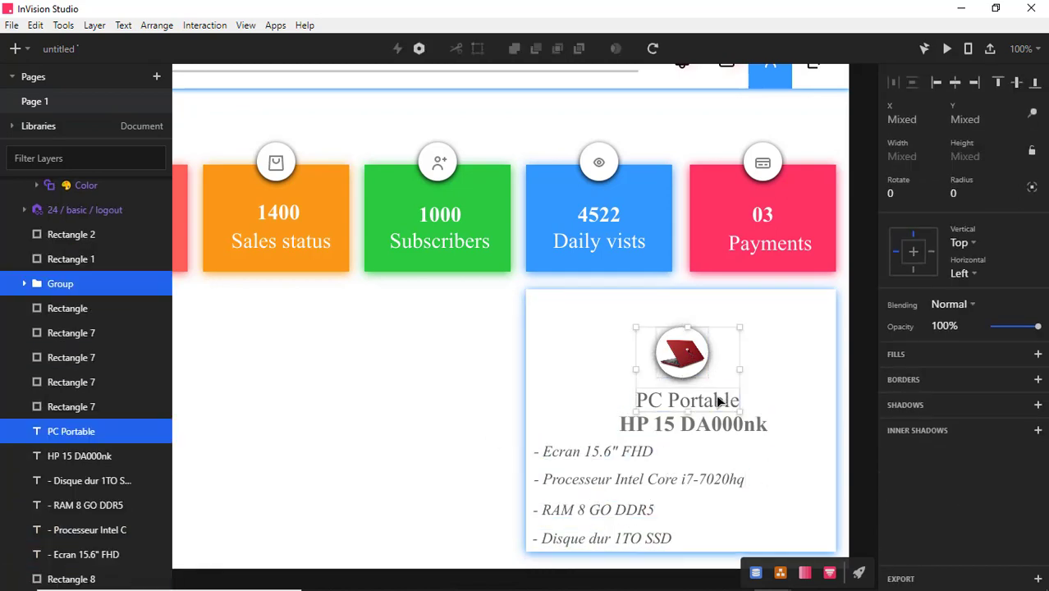
pyautogui.keyDown('shift'); pyautogui.click(749, 426); pyautogui.keyUp('shift')
pyautogui.press('Up')
pyautogui.press('Up')
pyautogui.press('Up')
pyautogui.press('Up')
pyautogui.press('Up')
pyautogui.press('Up')
pyautogui.press('Up')
pyautogui.press('Up')
pyautogui.press('Up')
pyautogui.press('Up')
pyautogui.press('Up')
pyautogui.press('Up')
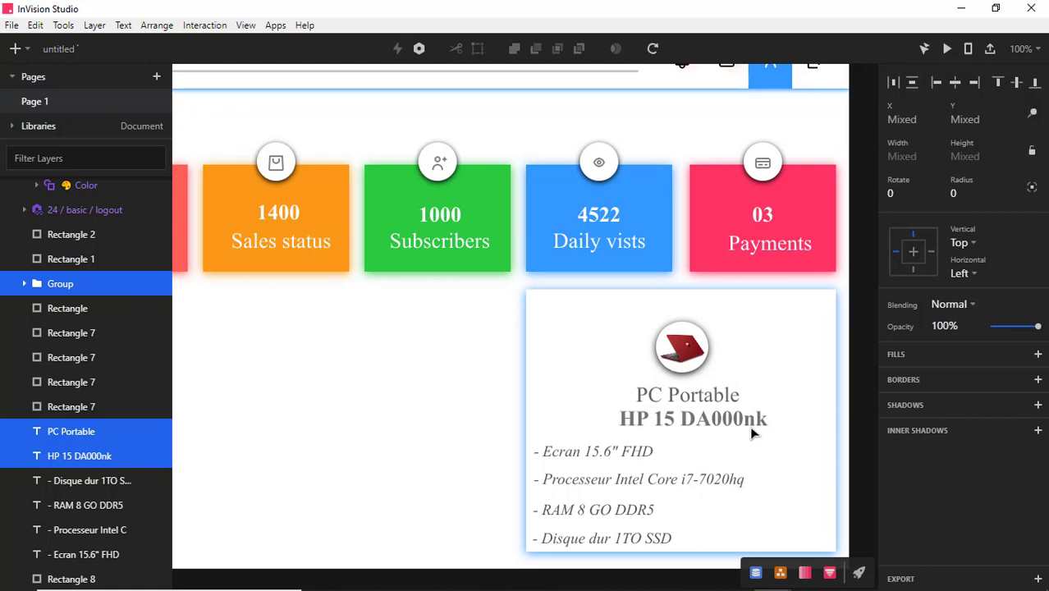
pyautogui.press('Up')
pyautogui.click(414, 445)
# Draw a 247 × 2 px rectangle as a divider under "HP 15 DA000nk" and centre it horizontally on the white panel
pyautogui.click(14, 49)
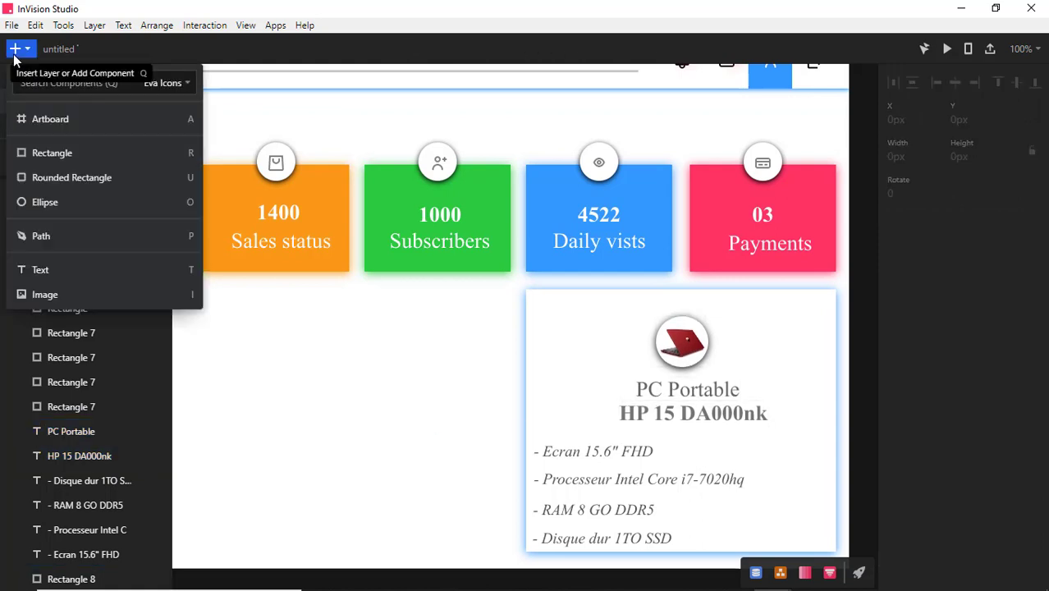
pyautogui.click(18, 153)
pyautogui.moveTo(603, 426); pyautogui.dragTo(793, 427)
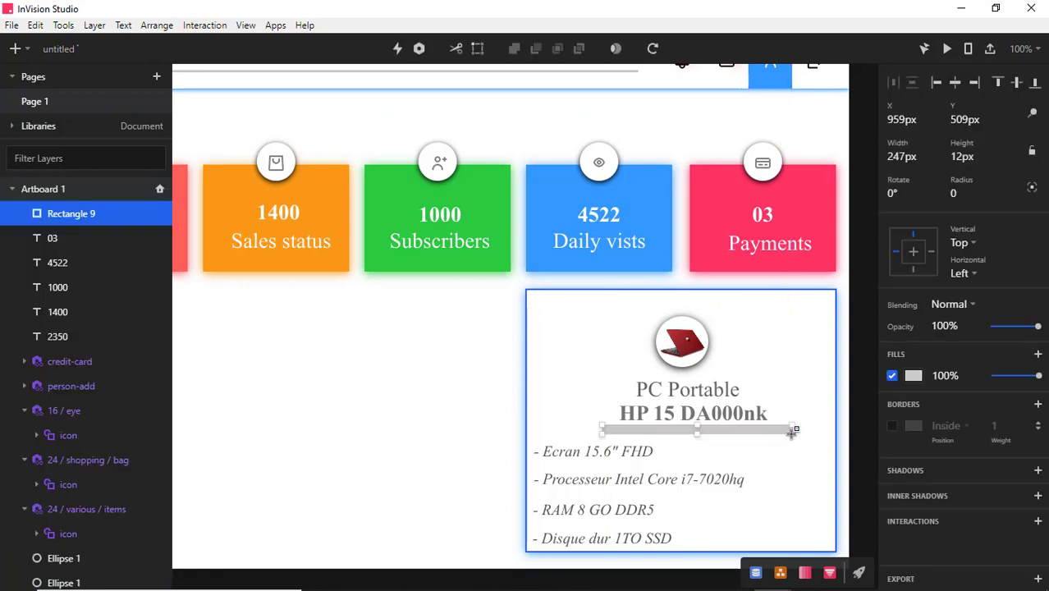
pyautogui.write('2')
pyautogui.press('Return')
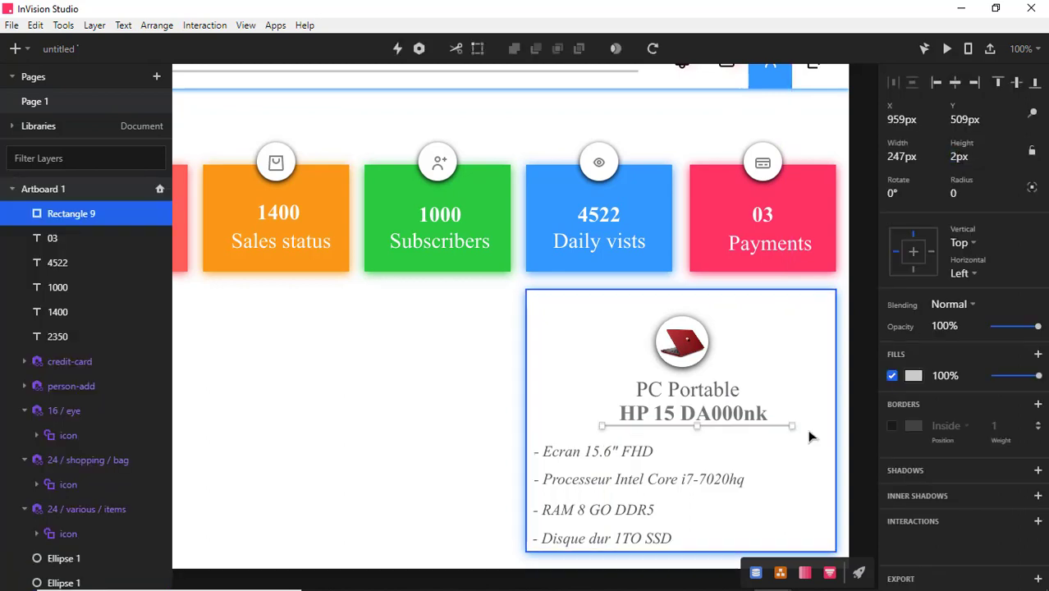
pyautogui.keyDown('shift'); pyautogui.click(812, 341); pyautogui.keyUp('shift')
pyautogui.click(954, 86)
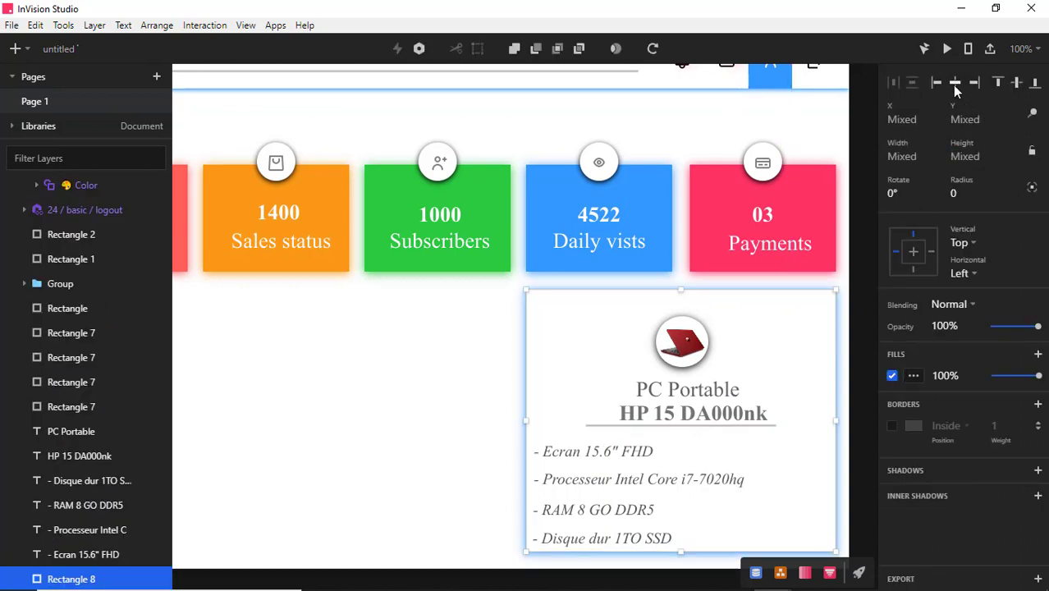
# Centre the "PC Portable" and "HP 15 DA000nk" texts and the laptop picture horizontally on the white panel
pyautogui.click(744, 415)
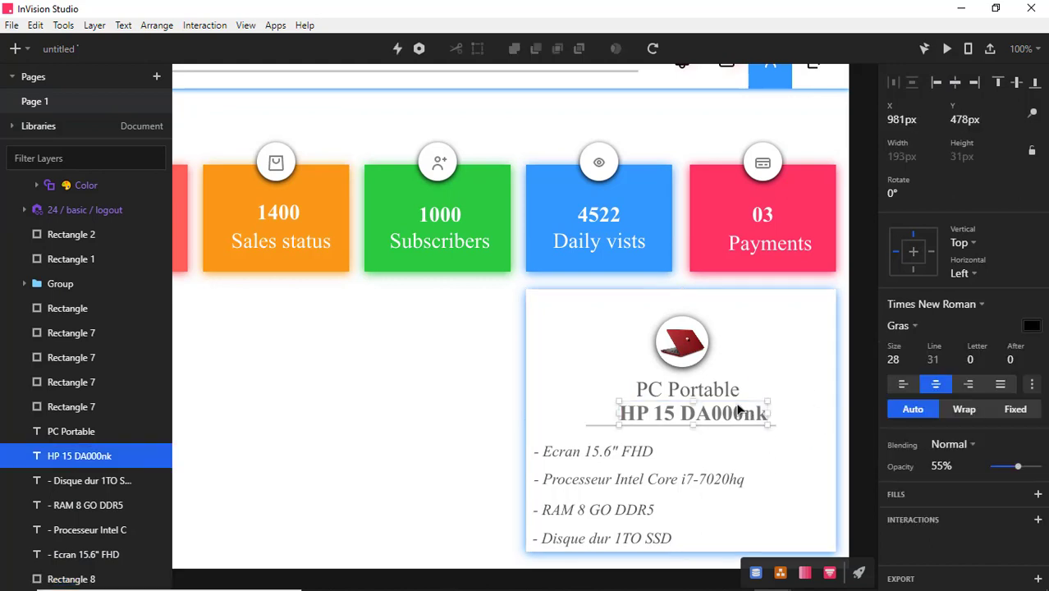
pyautogui.keyDown('shift'); pyautogui.click(733, 389); pyautogui.keyUp('shift')
pyautogui.keyDown('shift'); pyautogui.click(773, 325); pyautogui.keyUp('shift')
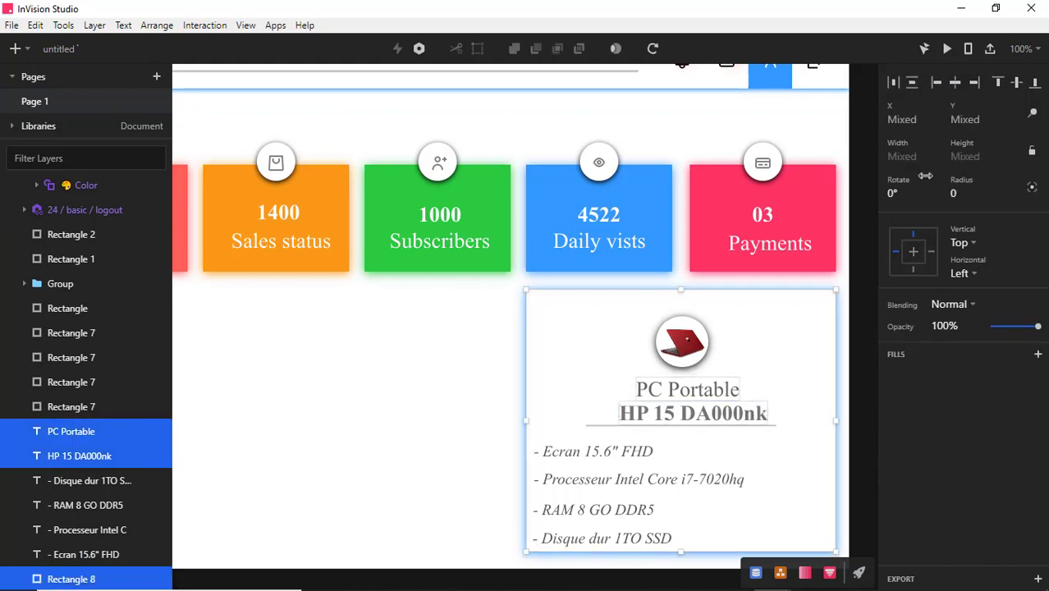
pyautogui.click(954, 83)
pyautogui.click(705, 356)
pyautogui.keyDown('shift'); pyautogui.click(776, 343); pyautogui.keyUp('shift')
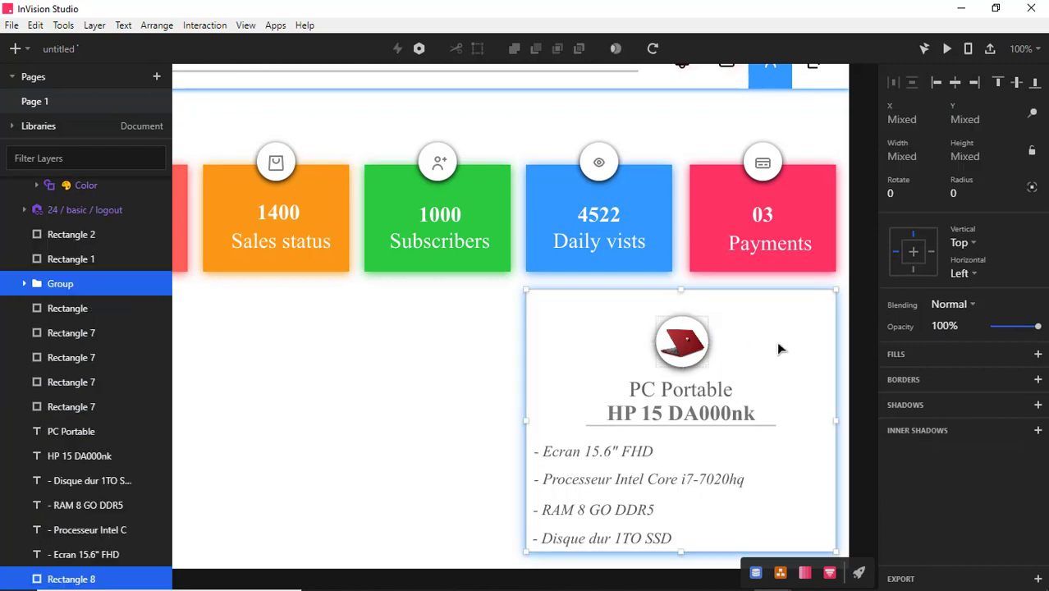
pyautogui.click(960, 82)
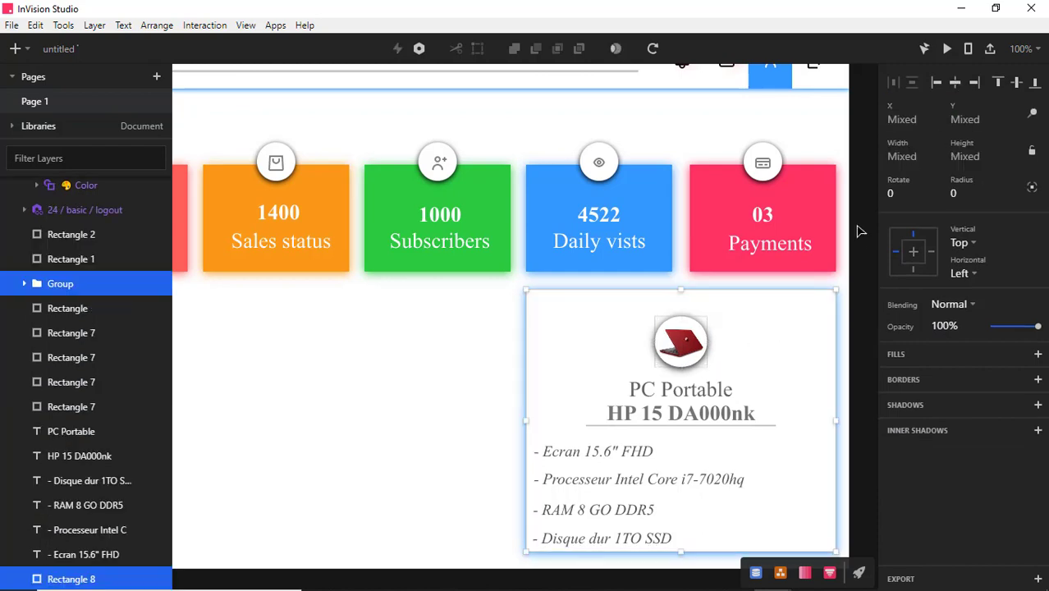
# Preview Artboard 1 to check the finished product panel, and close the preview
pyautogui.click(946, 48)
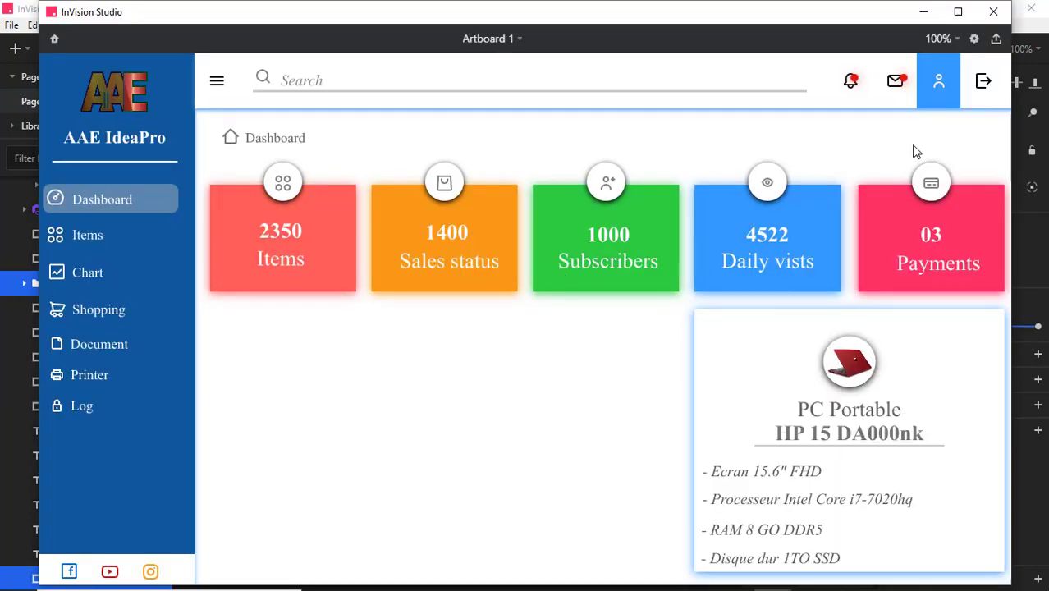
pyautogui.click(993, 12)
pyautogui.click(409, 428)
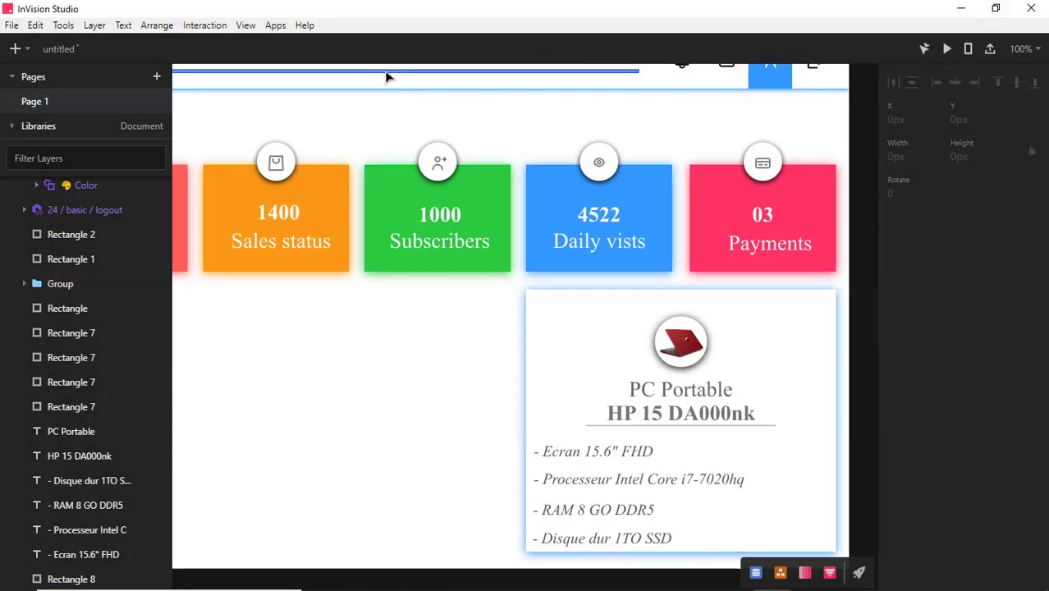
# Draw a rectangle about 610 × 339 px under the first three statistic cards, beside the product panel, and fill it white
pyautogui.hotkey('ctrl', '-')
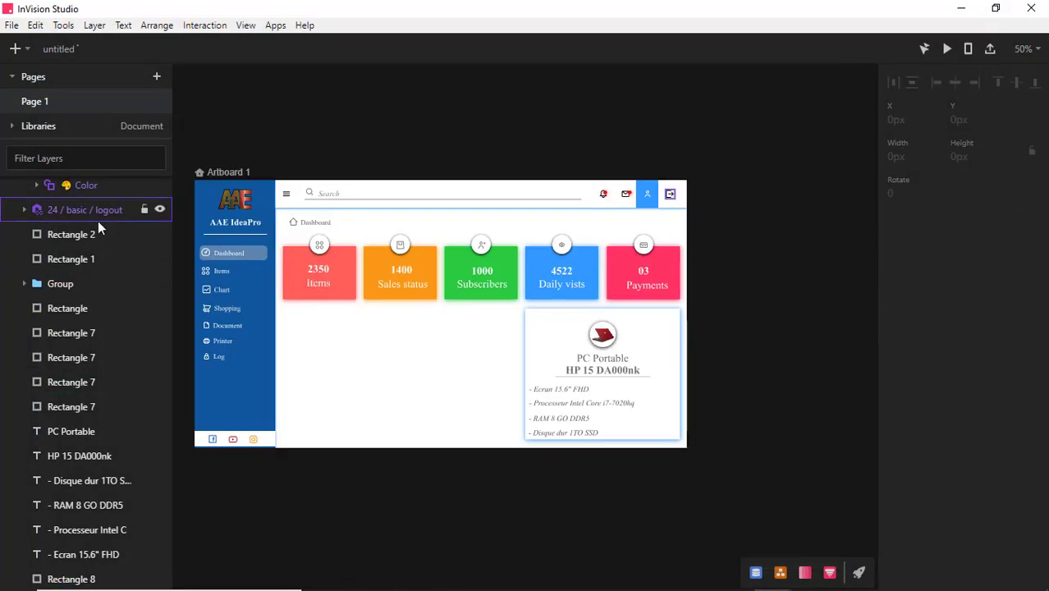
pyautogui.click(17, 51)
pyautogui.click(46, 155)
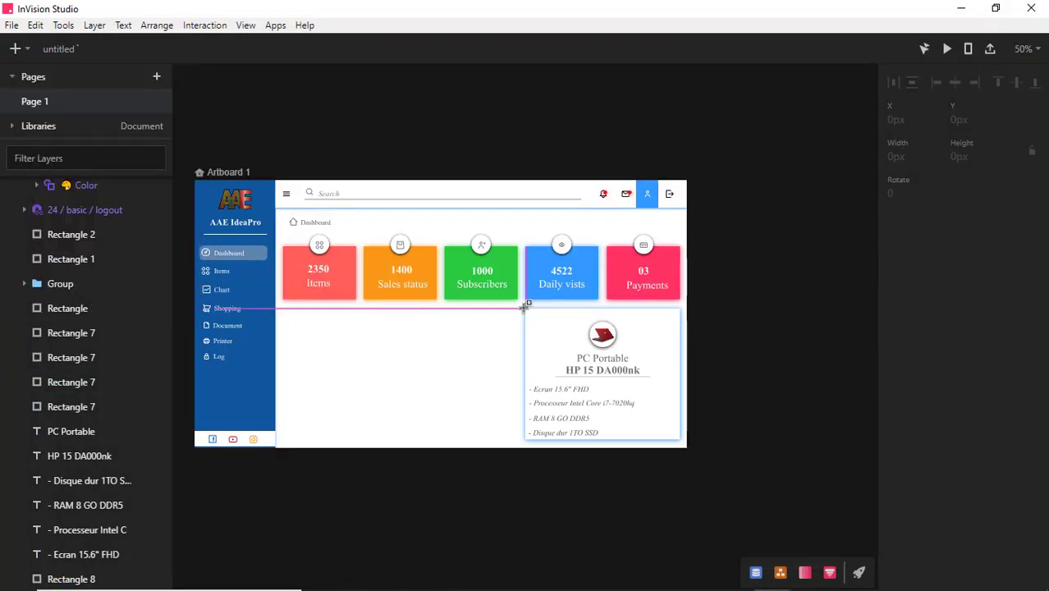
pyautogui.moveTo(516, 307)
pyautogui.mouseDown()
pyautogui.moveTo(496, 382)
pyautogui.moveTo(398, 436)
pyautogui.moveTo(283, 438)
pyautogui.mouseUp()
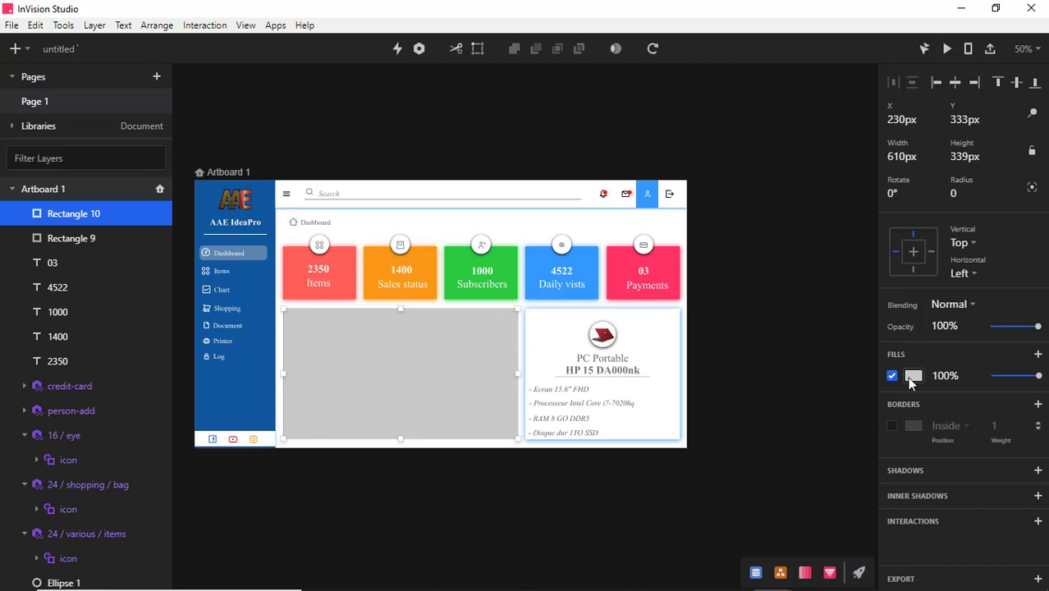
pyautogui.click(910, 376)
pyautogui.click(1024, 546)
pyautogui.click(1027, 293)
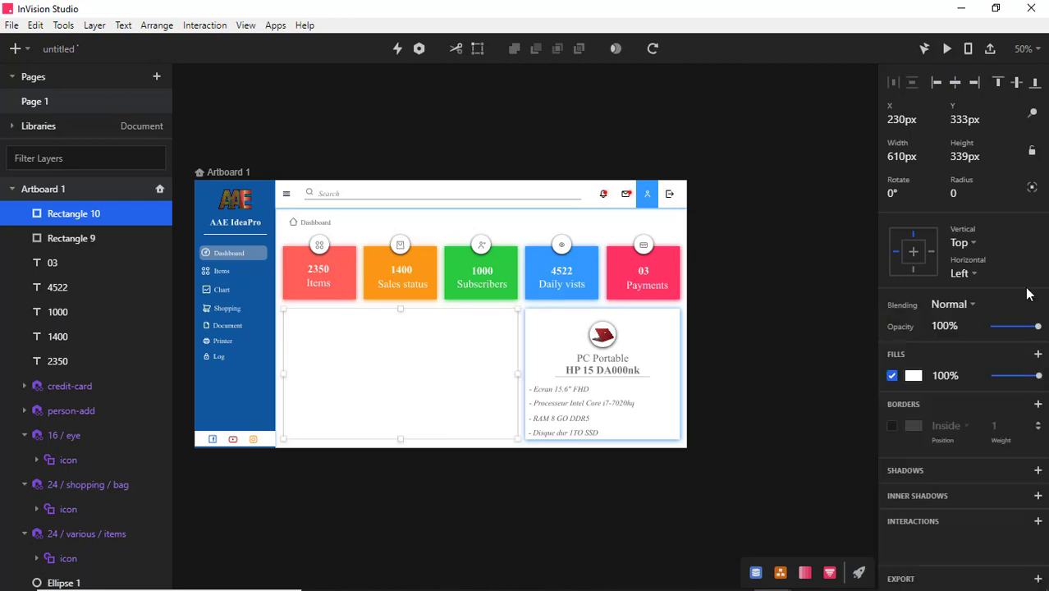
# Add a blue shadow with X 0, Y 2 and blur 4 to the new white rectangle under the first three cards
pyautogui.click(901, 472)
pyautogui.click(913, 492)
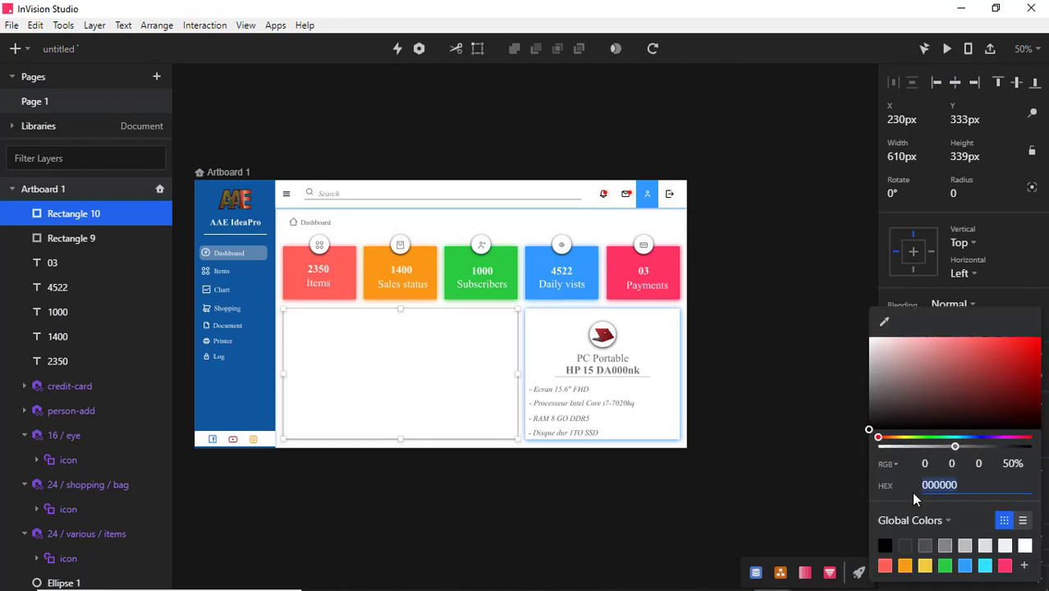
pyautogui.click(962, 565)
pyautogui.click(1024, 293)
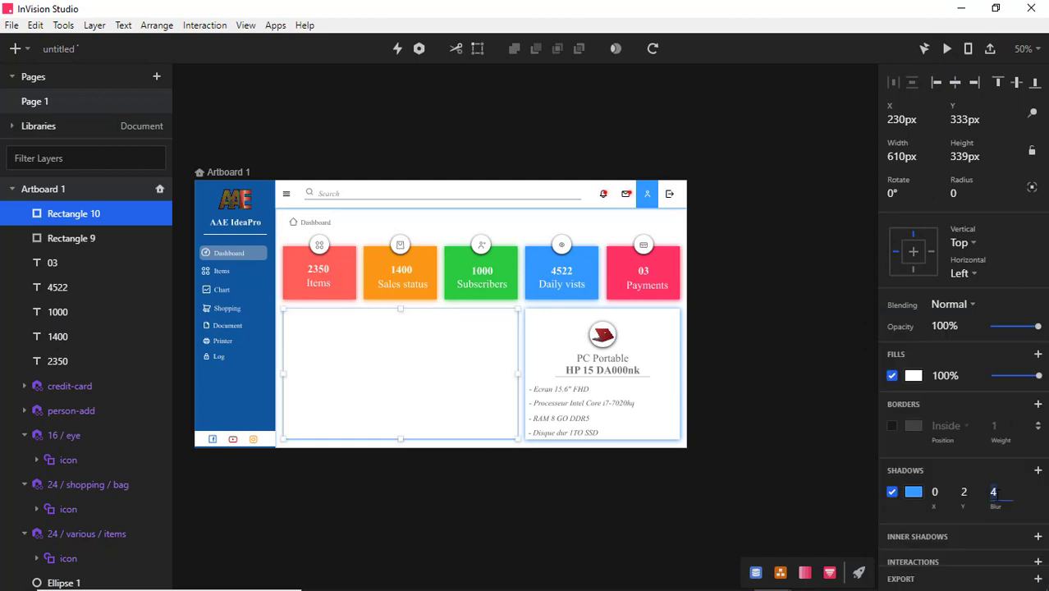
pyautogui.click(812, 382)
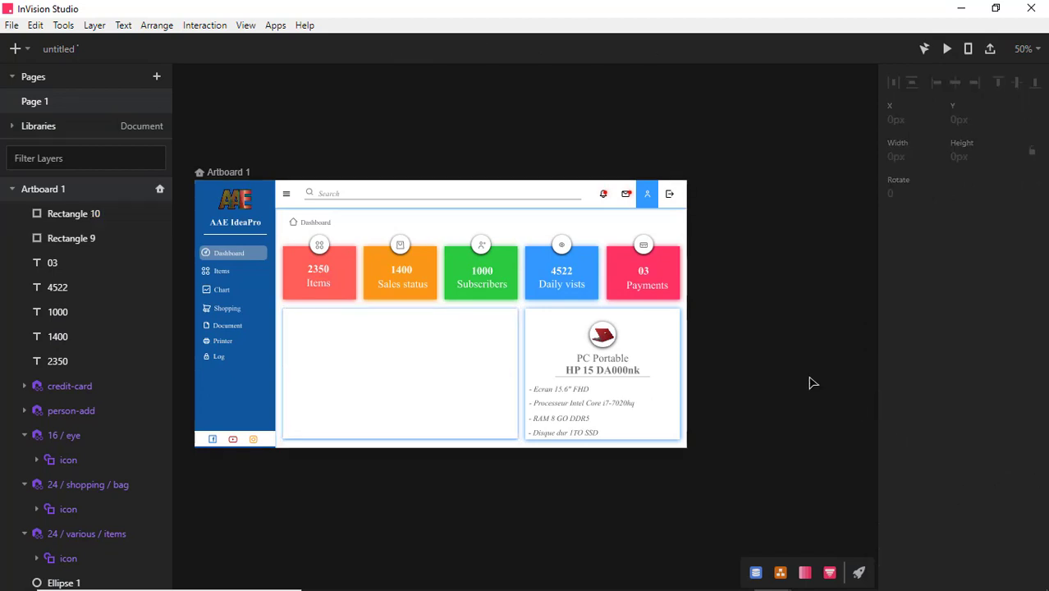
# Add the bold text "Analytics" in the upper-left corner of the empty white panel and set its opacity to 56%
pyautogui.click(522, 178)
pyautogui.hotkey('ctrl', '0')
pyautogui.click(15, 49)
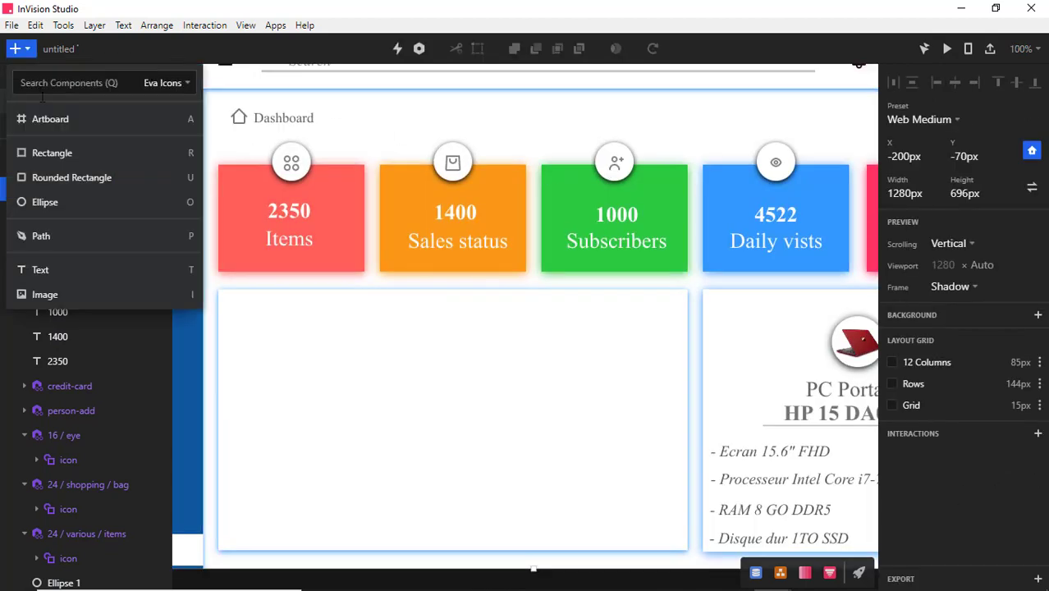
pyautogui.click(40, 269)
pyautogui.click(230, 300)
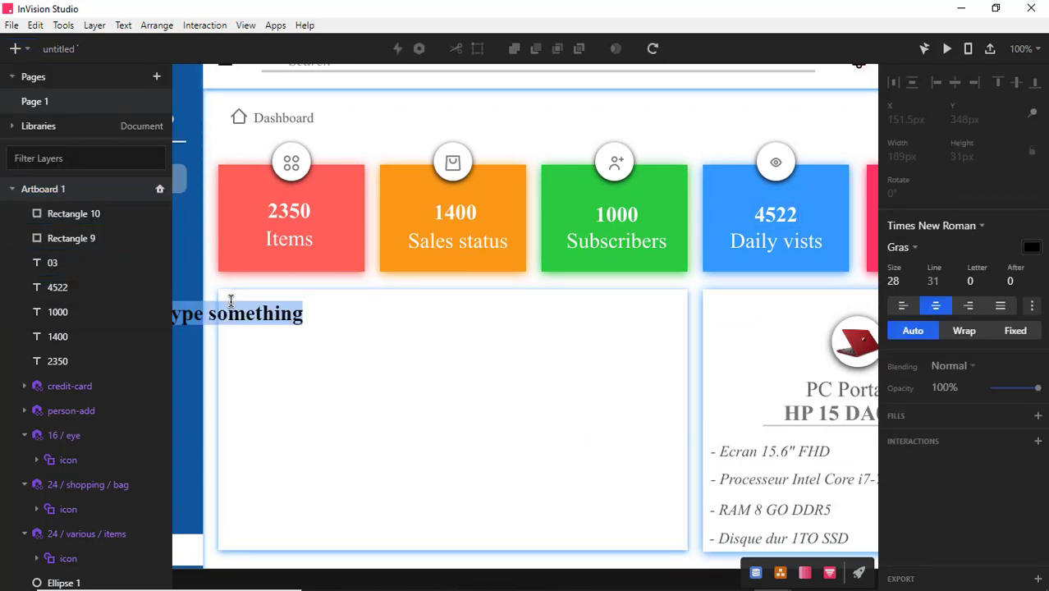
pyautogui.write('Analytics')
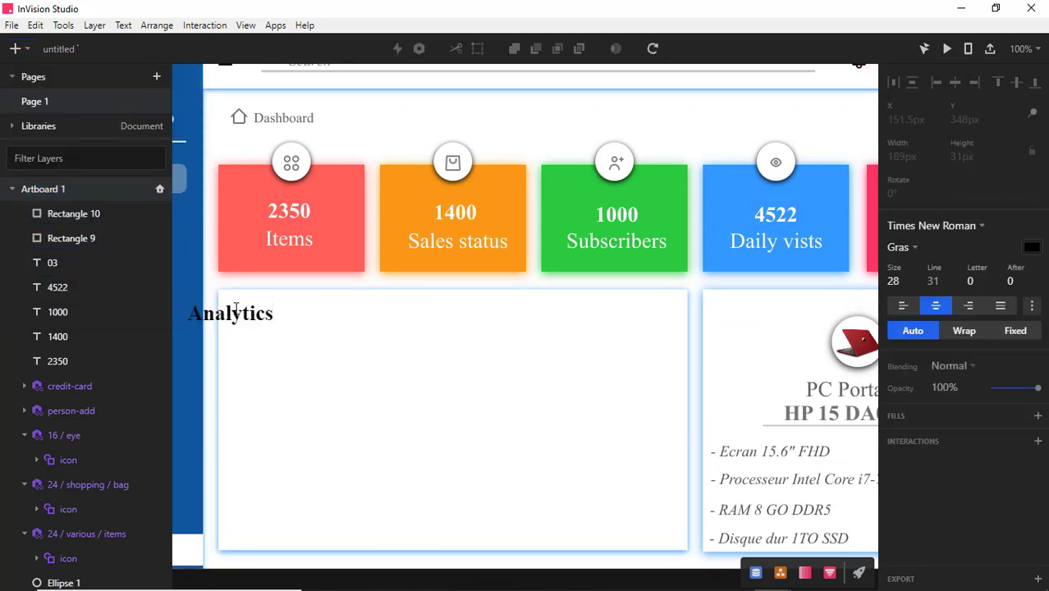
pyautogui.press('Escape')
pyautogui.moveTo(238, 320); pyautogui.dragTo(283, 316)
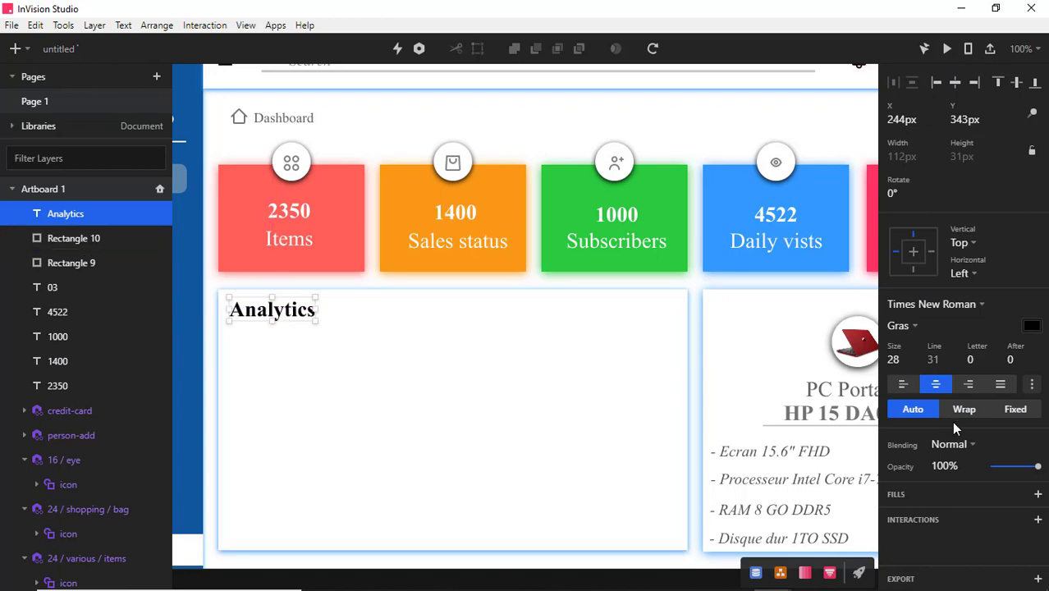
pyautogui.moveTo(1036, 470); pyautogui.dragTo(1017, 467)
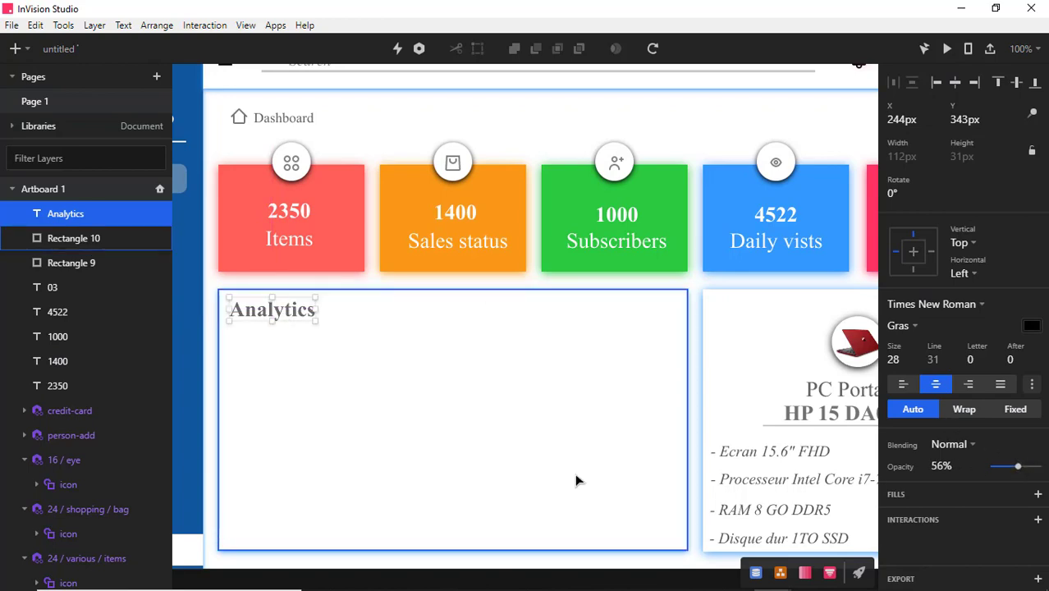
# Insert the chart image 02 from the dashboard folder into the artboard
pyautogui.click(15, 48)
pyautogui.click(41, 291)
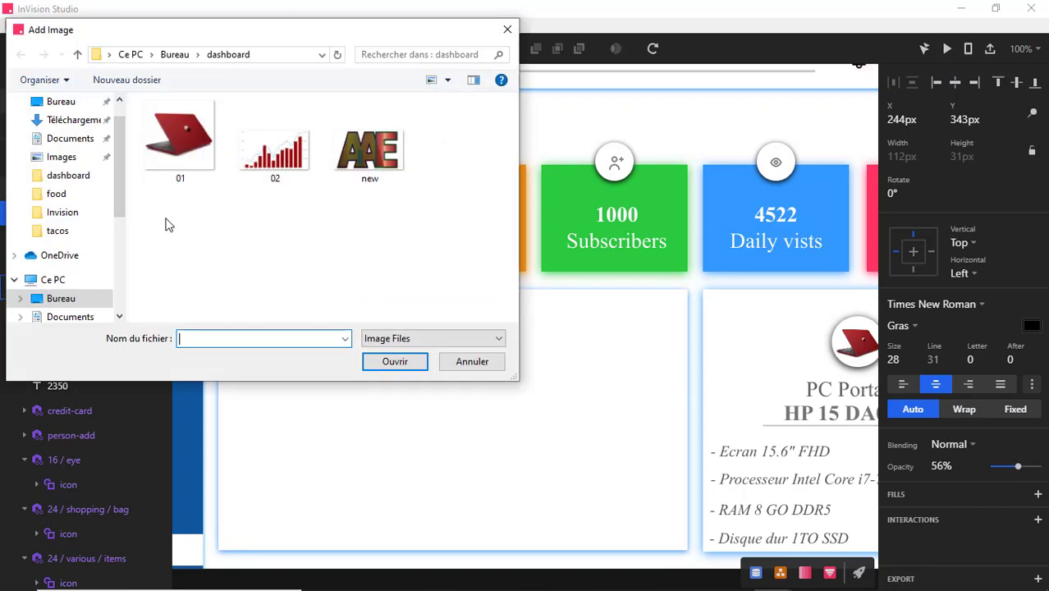
pyautogui.click(283, 152)
pyautogui.doubleClick(287, 161)
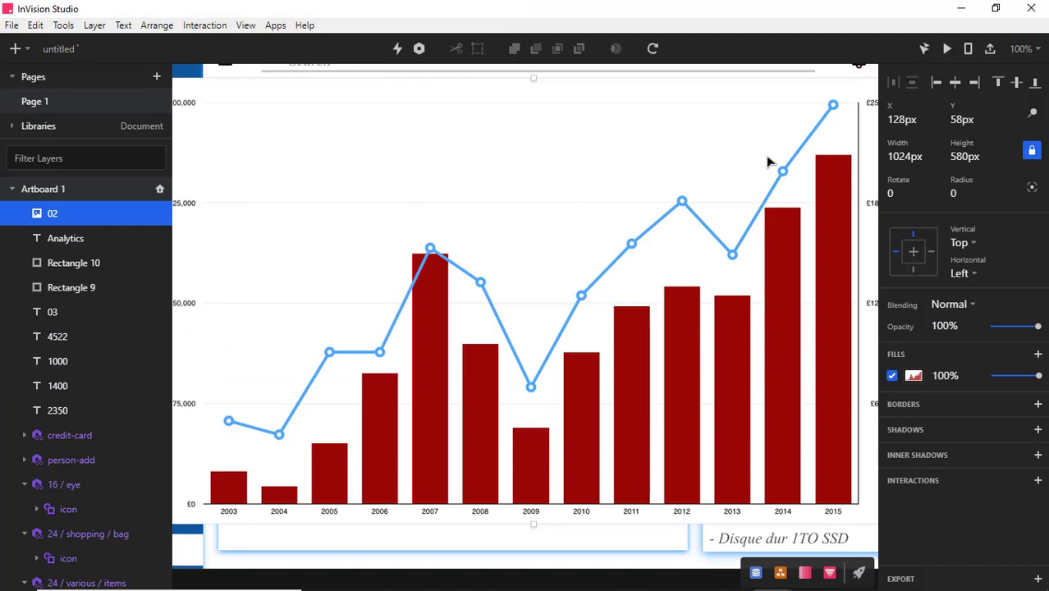
# Scale the chart image down to about 491 × 278 px and place it in the white panel under the "Analytics" heading
pyautogui.hotkey('ctrl', '-')
pyautogui.moveTo(726, 205); pyautogui.dragTo(525, 312)
pyautogui.moveTo(464, 366); pyautogui.dragTo(513, 380)
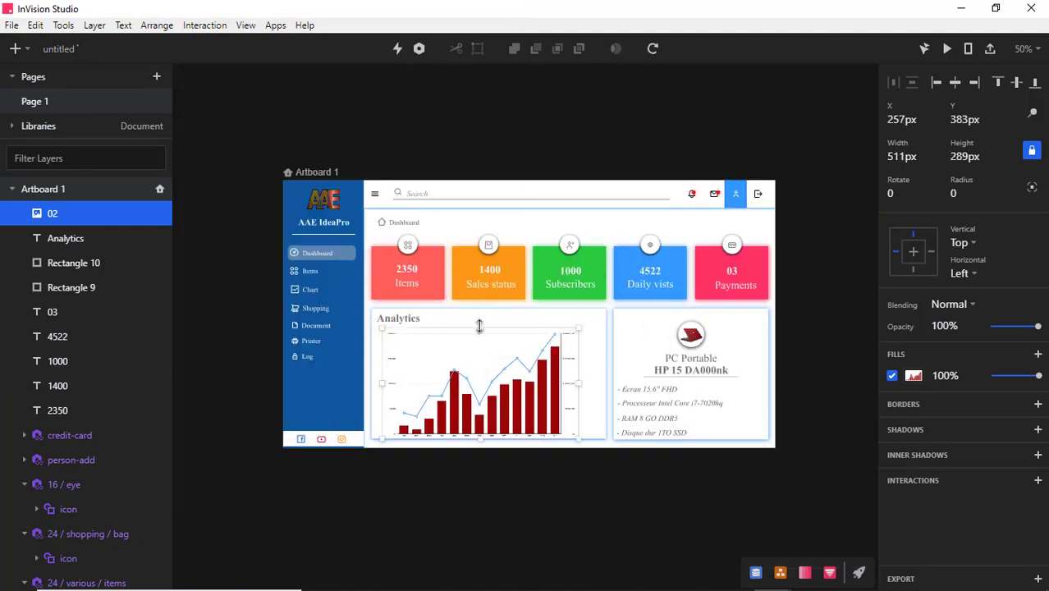
pyautogui.moveTo(479, 326); pyautogui.dragTo(480, 334)
pyautogui.moveTo(476, 380); pyautogui.dragTo(484, 372)
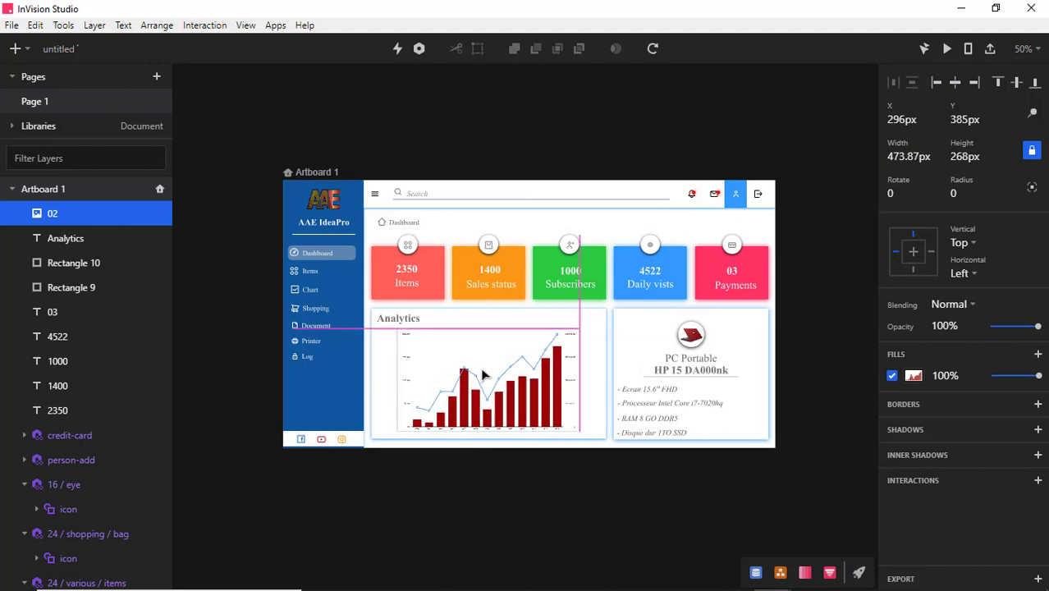
pyautogui.moveTo(579, 380); pyautogui.dragTo(585, 380)
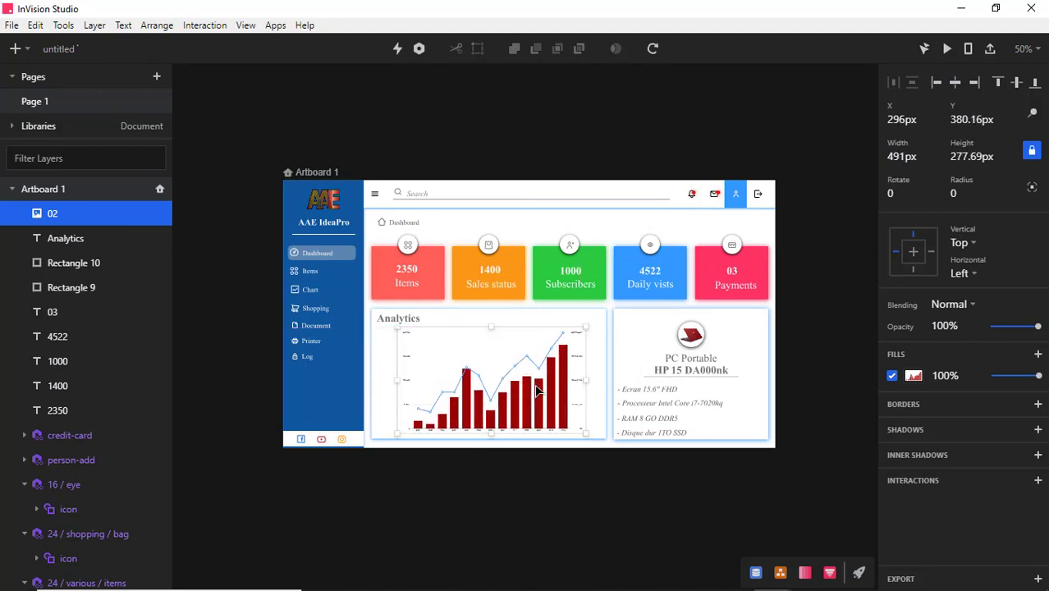
# Draw a small ellipse about 37 px high in the lower-right corner of the laptop panel and set its width to 25 px
pyautogui.click(657, 220)
pyautogui.hotkey('ctrl', '+')
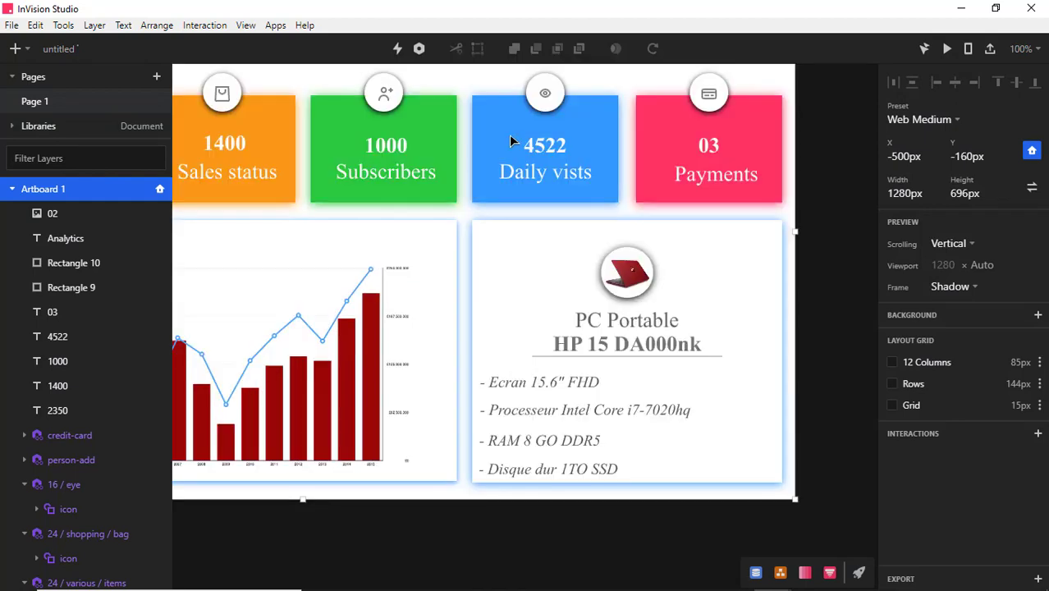
pyautogui.click(24, 51)
pyautogui.click(13, 206)
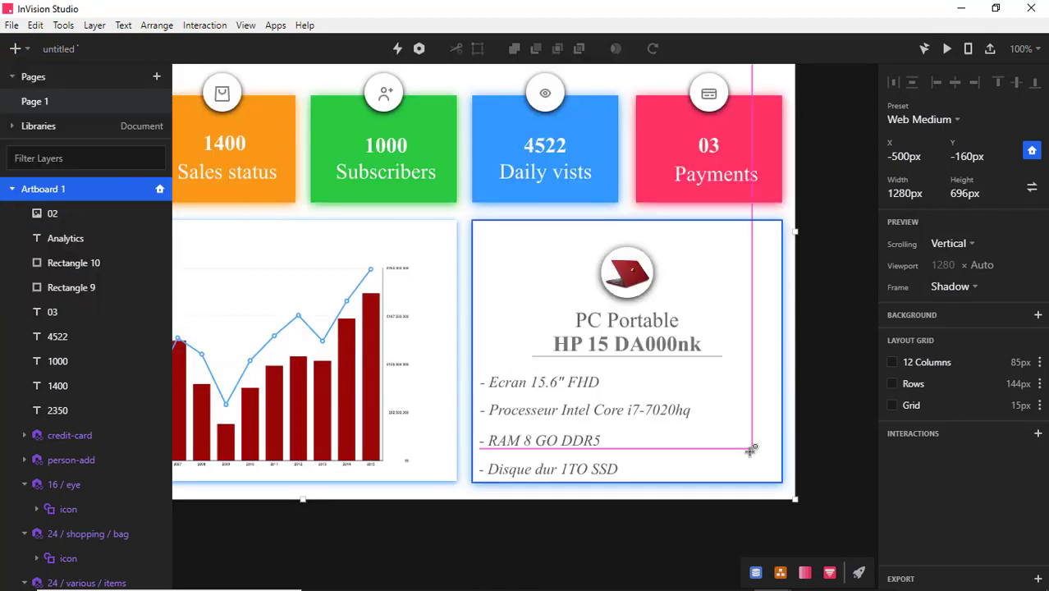
pyautogui.moveTo(758, 466); pyautogui.dragTo(782, 478)
pyautogui.click(896, 156)
pyautogui.write('25')
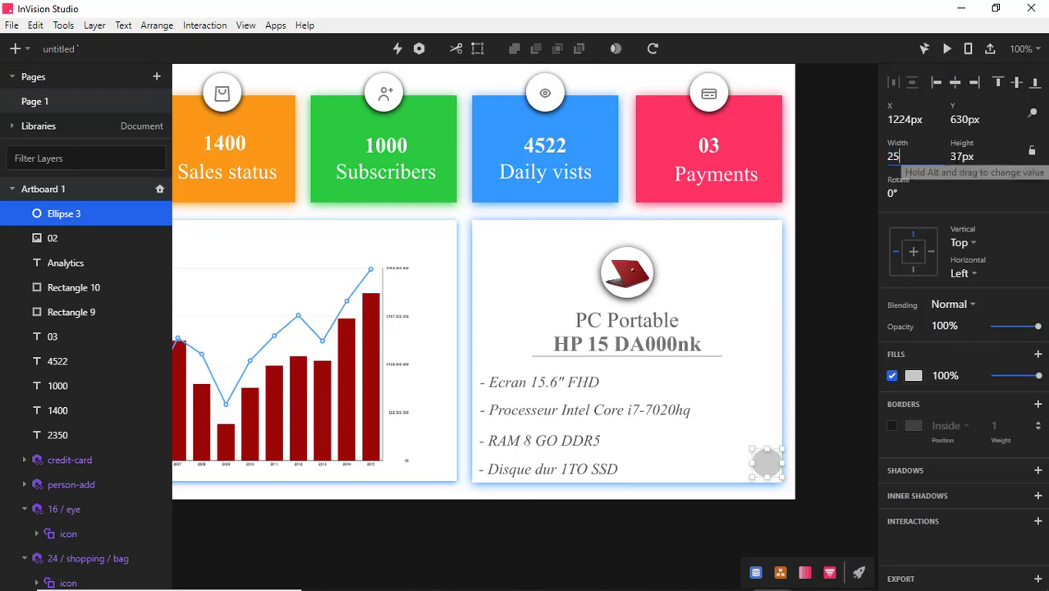